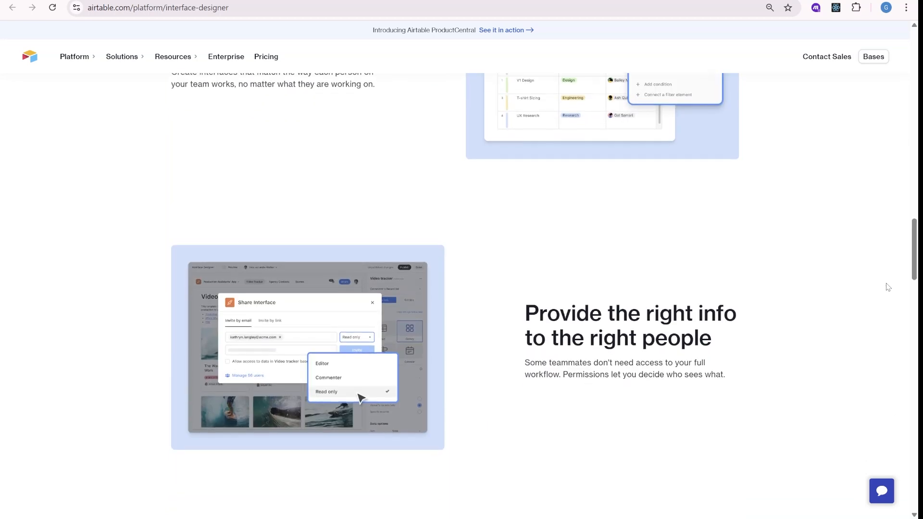
Look through the Interface Designer product page, from sharing permissions to the Campaign tracker example
{"action": "scroll", "coordinate": [886, 282], "scroll_direction": "down", "scroll_amount": 6}
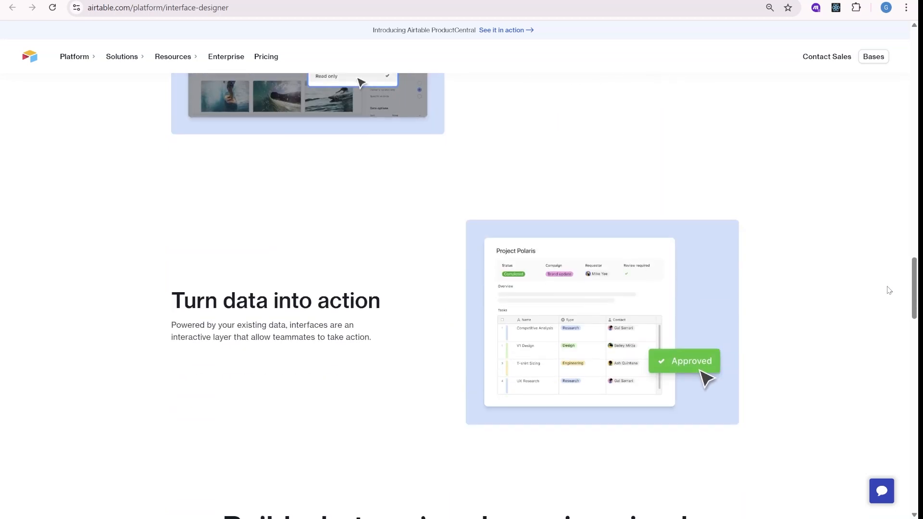
{"action": "scroll", "coordinate": [887, 285], "scroll_direction": "down", "scroll_amount": 6}
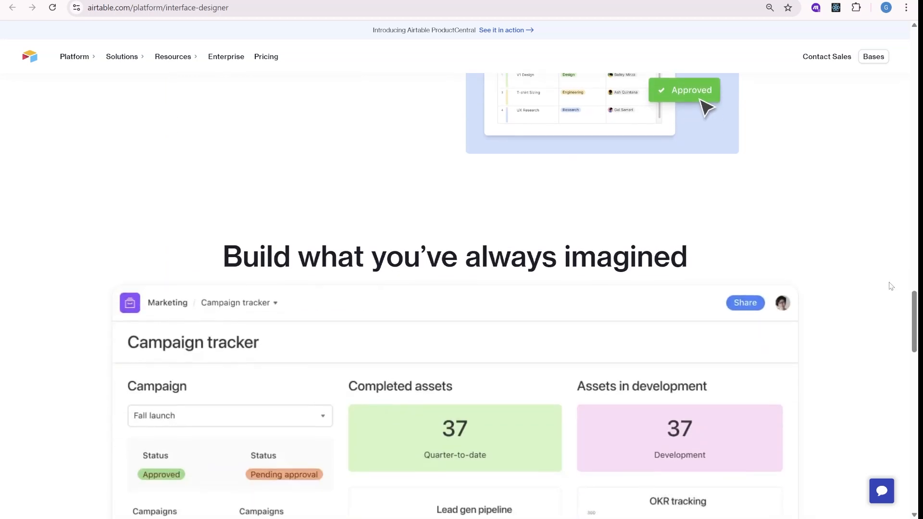
{"action": "scroll", "coordinate": [889, 283], "scroll_direction": "down", "scroll_amount": 1}
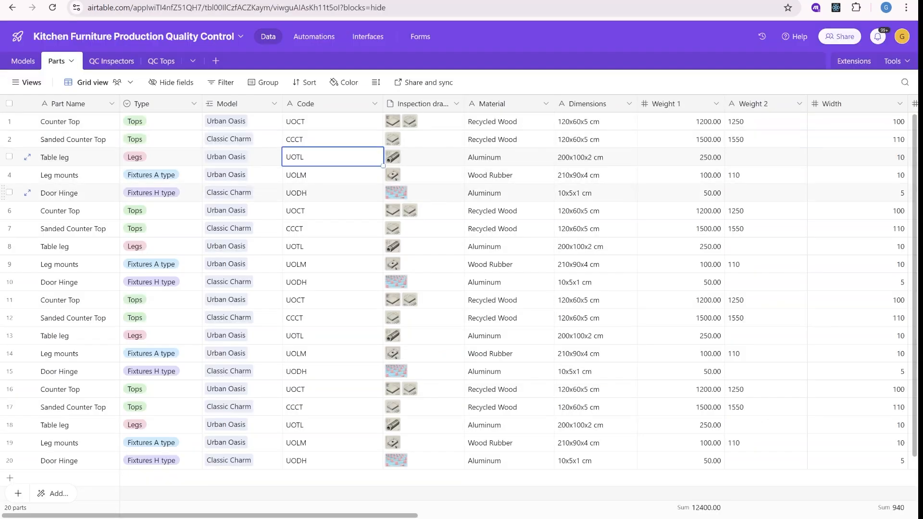
Examine the remaining columns of the Parts table in the Kitchen Furniture base and of the Content Ideas table in the Content Pipeline base
{"action": "scroll", "coordinate": [481, 157], "scroll_direction": "right", "scroll_amount": 10}
{"action": "scroll", "coordinate": [481, 157], "scroll_direction": "right", "scroll_amount": 12}
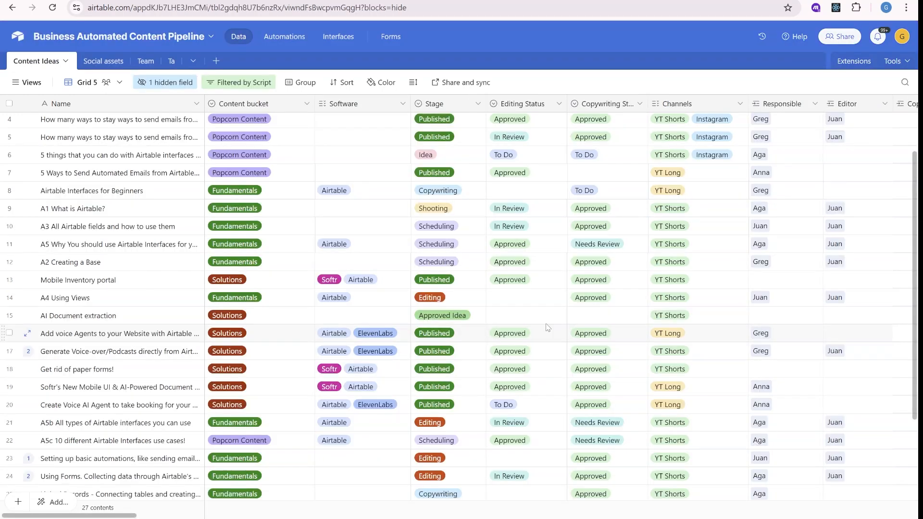
{"action": "scroll", "coordinate": [522, 266], "scroll_direction": "right", "scroll_amount": 15}
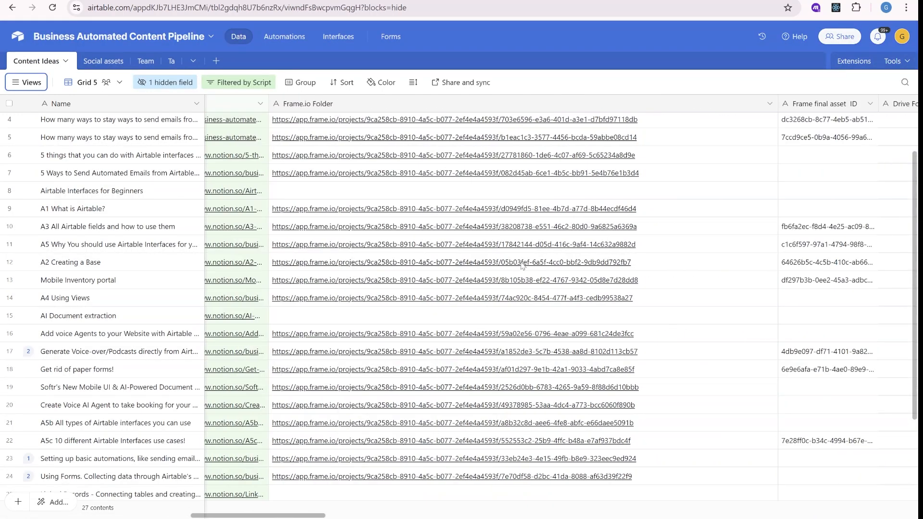
{"action": "scroll", "coordinate": [522, 266], "scroll_direction": "right", "scroll_amount": 15}
{"action": "scroll", "coordinate": [530, 324], "scroll_direction": "right", "scroll_amount": 6}
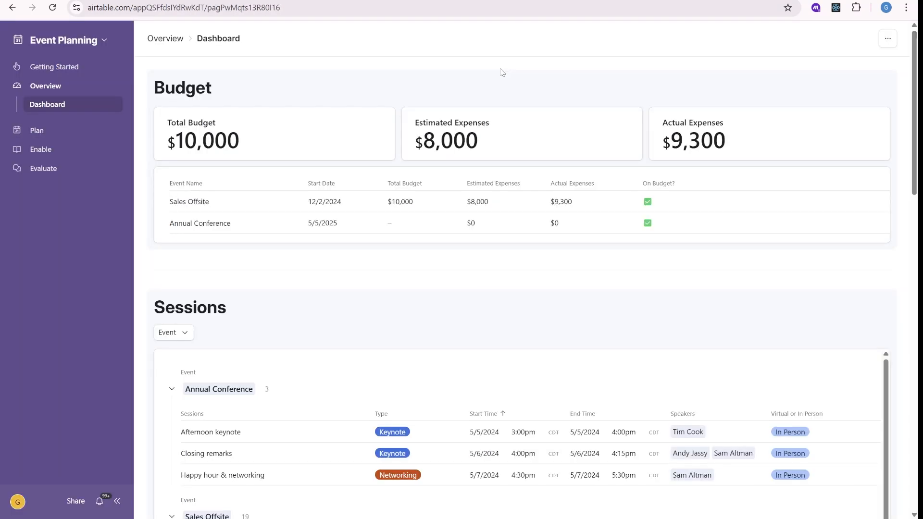
View the details of the Closing remarks session from the Event Planning dashboard, and go on to the following session's record
{"action": "scroll", "coordinate": [503, 73], "scroll_direction": "down", "scroll_amount": 3}
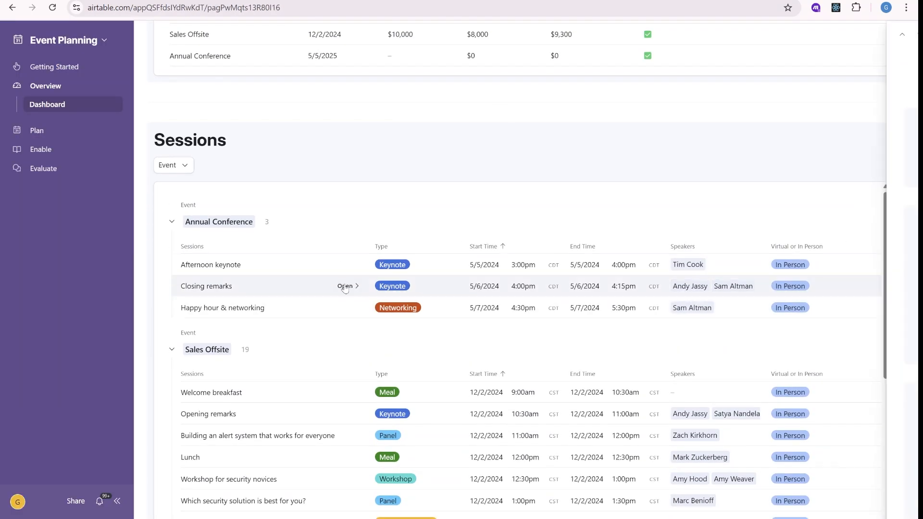
{"action": "left_click", "coordinate": [345, 286]}
{"action": "scroll", "coordinate": [816, 282], "scroll_direction": "down", "scroll_amount": 4}
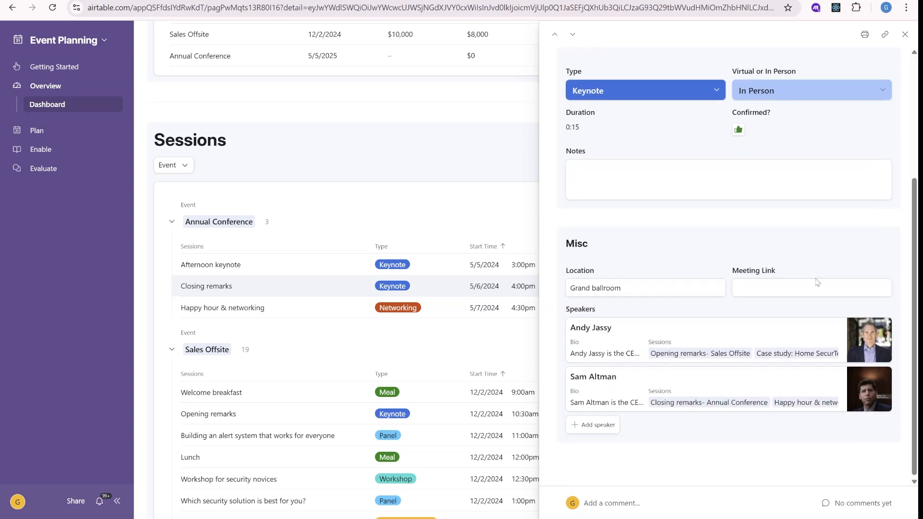
{"action": "left_click", "coordinate": [573, 34]}
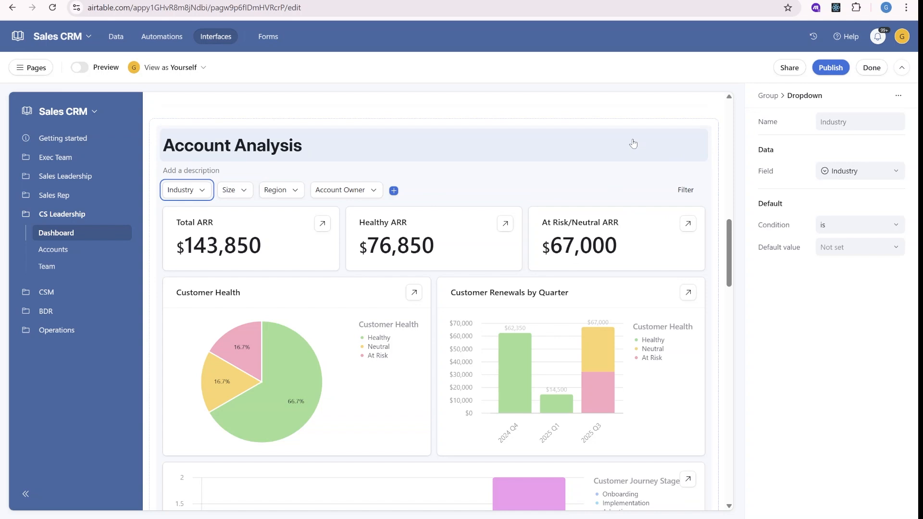
Filter the Account Analysis group by the industries Energy, Automotive, Publishing and Insurance
{"action": "left_click", "coordinate": [420, 198]}
{"action": "left_click", "coordinate": [394, 191]}
{"action": "left_click", "coordinate": [186, 190]}
{"action": "left_click", "coordinate": [186, 190]}
{"action": "left_click", "coordinate": [178, 323]}
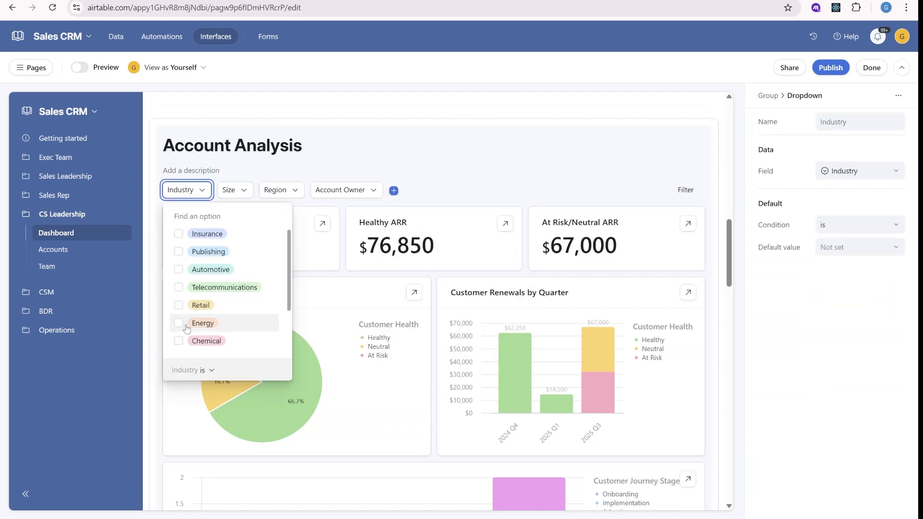
{"action": "left_click", "coordinate": [178, 269]}
{"action": "left_click", "coordinate": [185, 251]}
{"action": "left_click", "coordinate": [189, 235]}
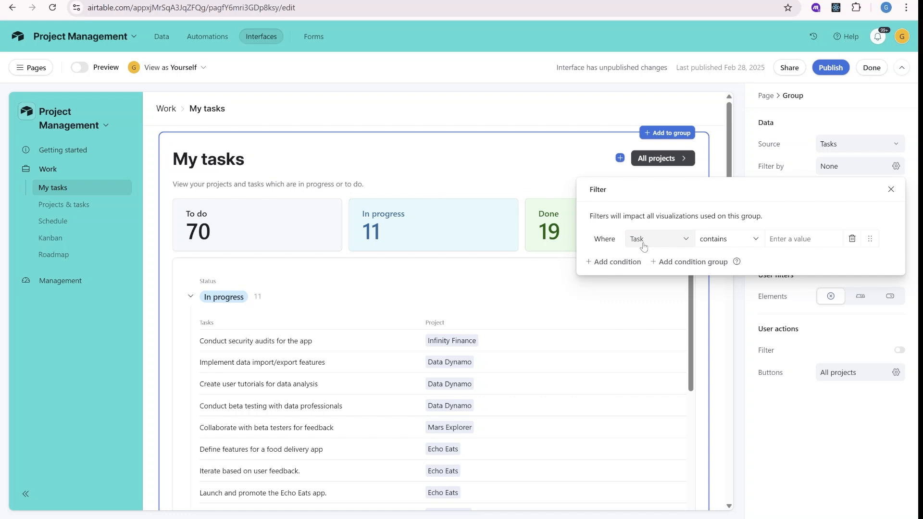
Set the My tasks group's filter condition to an email field and choose a value for it
{"action": "left_click", "coordinate": [658, 239]}
{"action": "type", "text": "email"}
{"action": "left_click", "coordinate": [673, 282]}
{"action": "left_click", "coordinate": [802, 239]}
{"action": "left_click", "coordinate": [818, 303]}
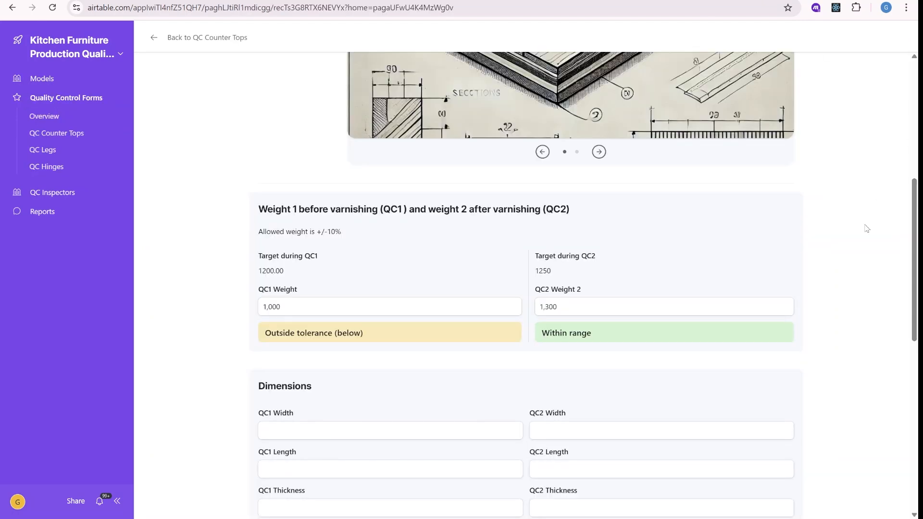
Look over the weight and dimensions sections of the counter top quality control form
{"action": "scroll", "coordinate": [866, 229], "scroll_direction": "down", "scroll_amount": 3}
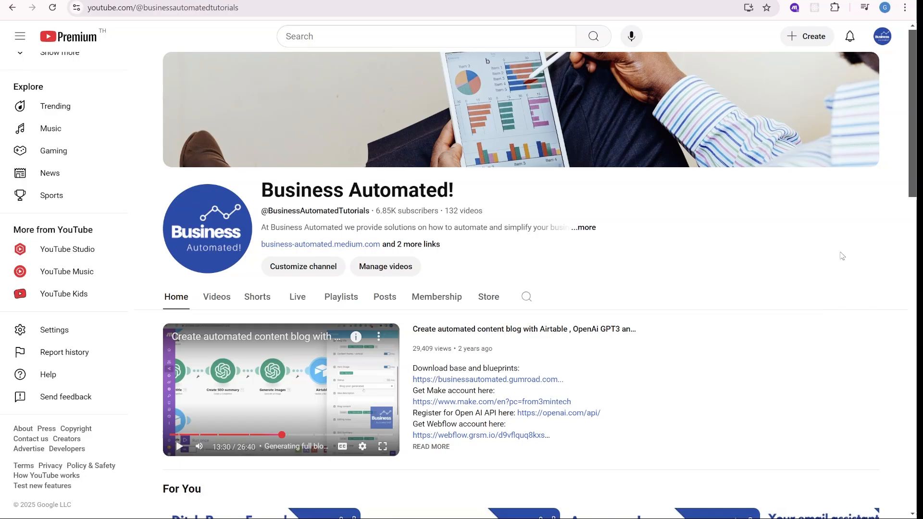
Switch to YouTube and look through the home page of the Business Automated! channel
{"action": "scroll", "coordinate": [843, 256], "scroll_direction": "down", "scroll_amount": 1}
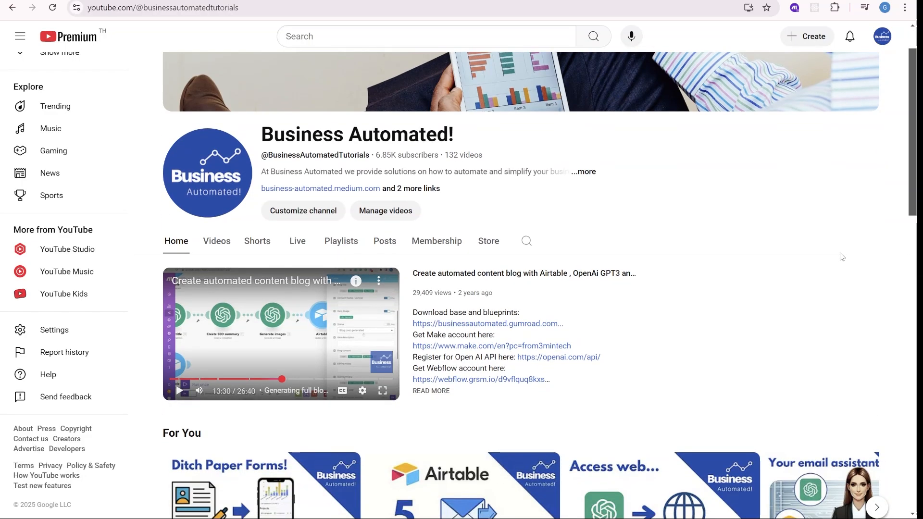
{"action": "scroll", "coordinate": [841, 256], "scroll_direction": "down", "scroll_amount": 3}
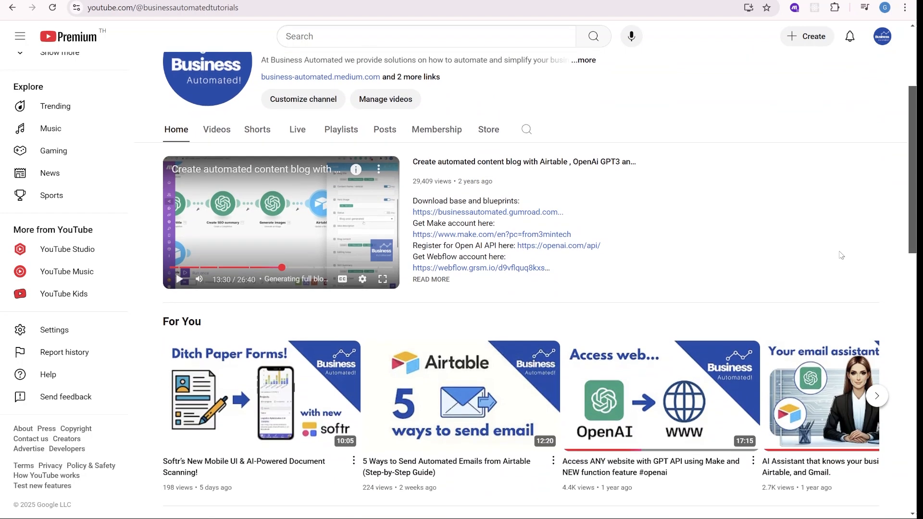
{"action": "scroll", "coordinate": [841, 256], "scroll_direction": "down", "scroll_amount": 1}
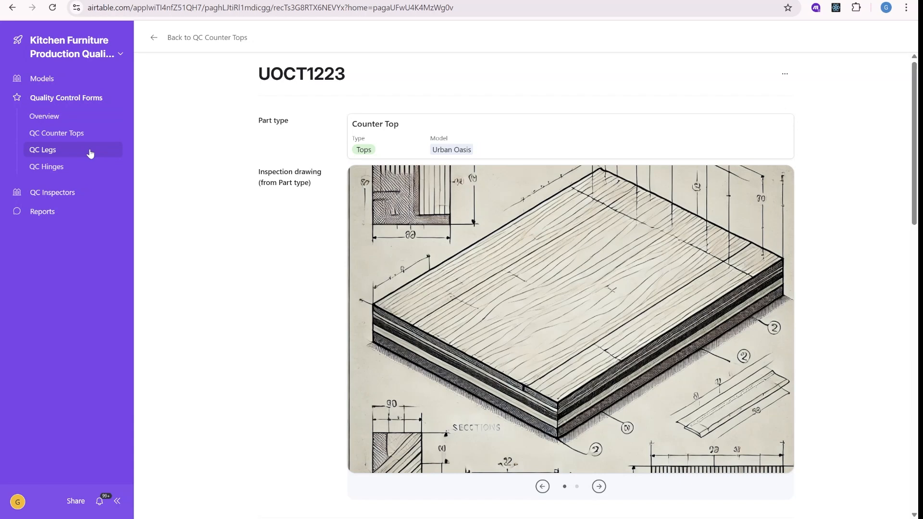
Review the whole UOCT1223 counter top inspection form, from the drawing down to the QC1 and QC2 results and comments
{"action": "scroll", "coordinate": [666, 244], "scroll_direction": "down", "scroll_amount": 13}
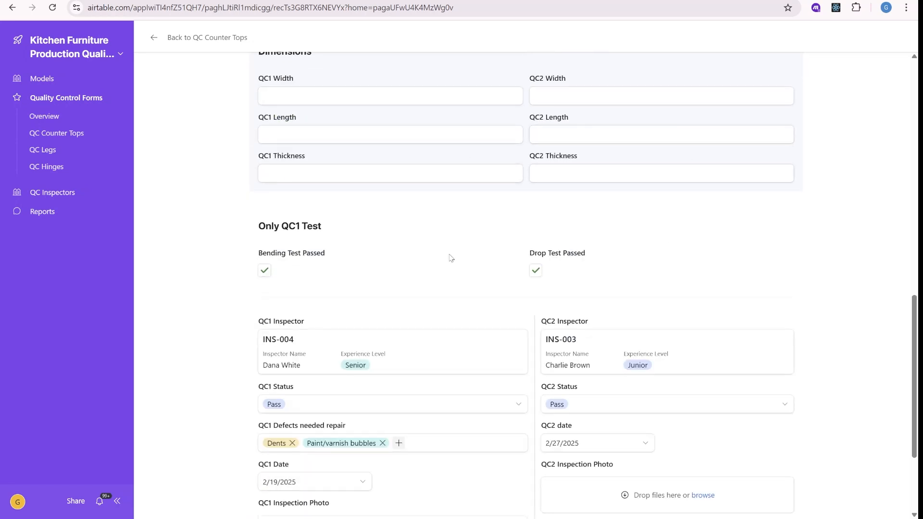
{"action": "scroll", "coordinate": [451, 258], "scroll_direction": "down", "scroll_amount": 2}
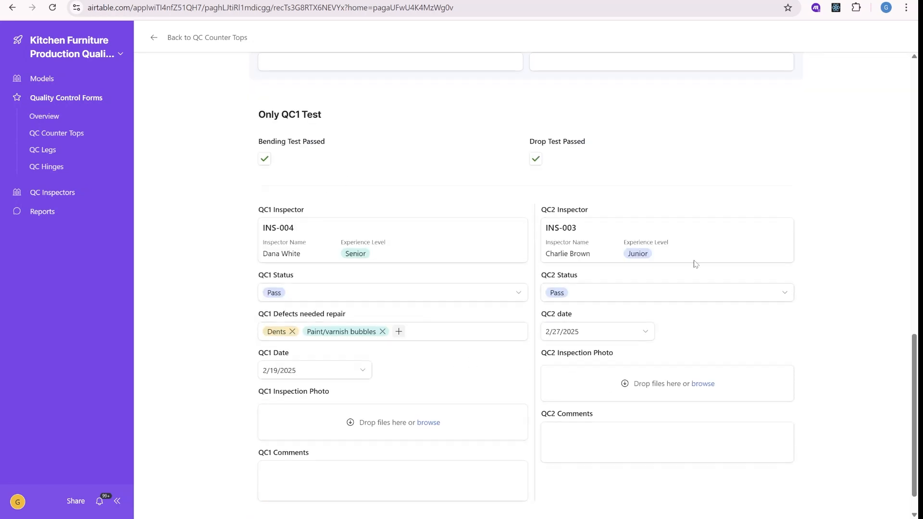
{"action": "scroll", "coordinate": [546, 192], "scroll_direction": "up", "scroll_amount": 15}
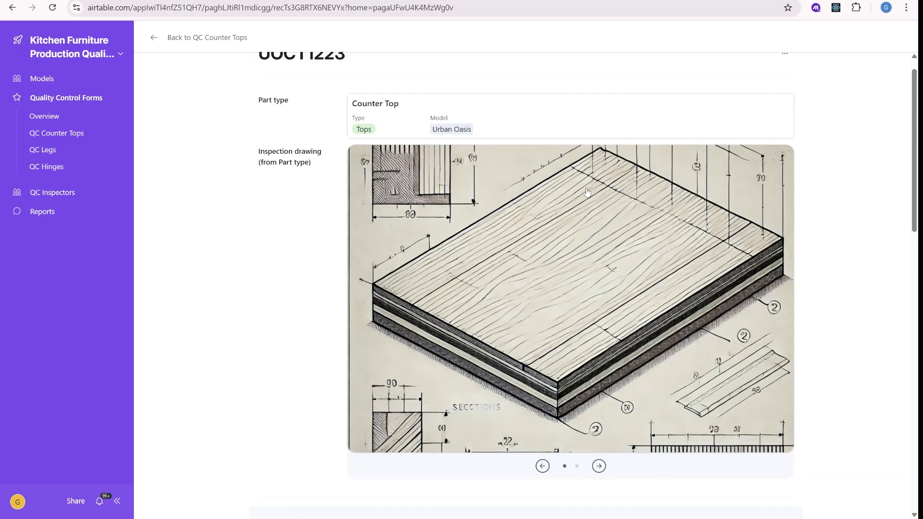
{"action": "scroll", "coordinate": [586, 192], "scroll_direction": "up", "scroll_amount": 1}
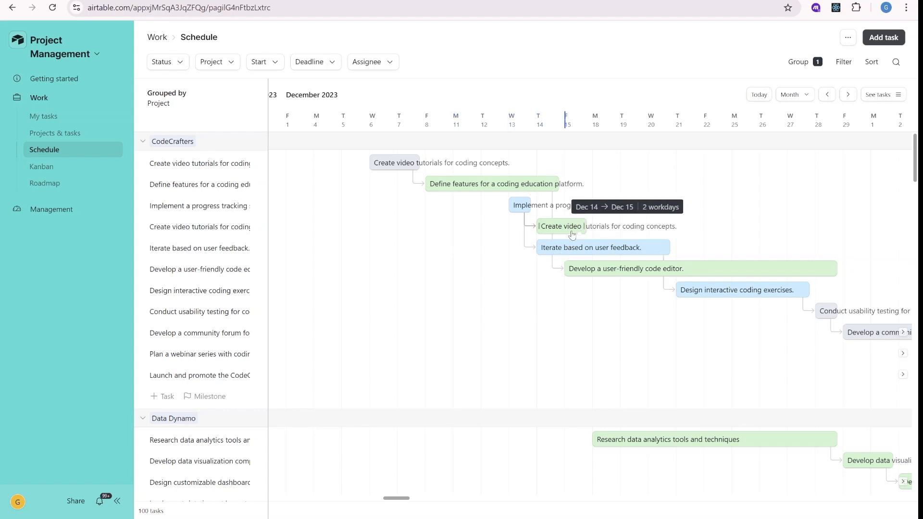
Examine the Project Management schedule across its projects and dates, and return to the first CodeCrafters tasks
{"action": "scroll", "coordinate": [585, 281], "scroll_direction": "right", "scroll_amount": 5}
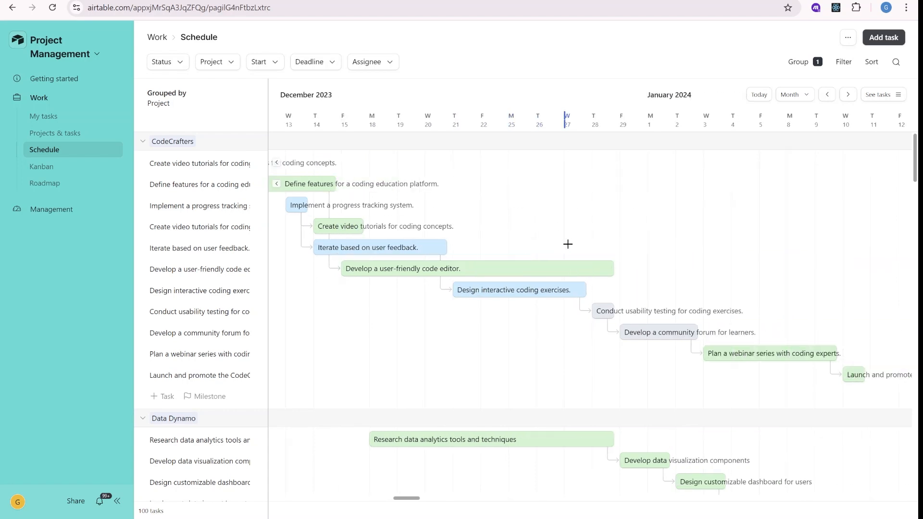
{"action": "scroll", "coordinate": [567, 244], "scroll_direction": "down", "scroll_amount": 5}
{"action": "scroll", "coordinate": [552, 288], "scroll_direction": "down", "scroll_amount": 8}
{"action": "scroll", "coordinate": [546, 289], "scroll_direction": "right", "scroll_amount": 15}
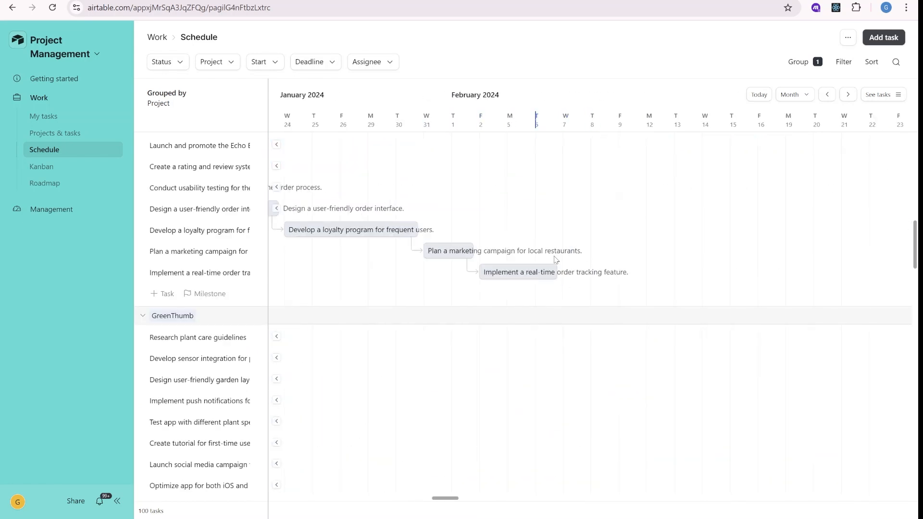
{"action": "scroll", "coordinate": [556, 260], "scroll_direction": "down", "scroll_amount": 4}
{"action": "scroll", "coordinate": [537, 258], "scroll_direction": "left", "scroll_amount": 17}
{"action": "scroll", "coordinate": [488, 266], "scroll_direction": "up", "scroll_amount": 1}
{"action": "scroll", "coordinate": [482, 270], "scroll_direction": "up", "scroll_amount": 15}
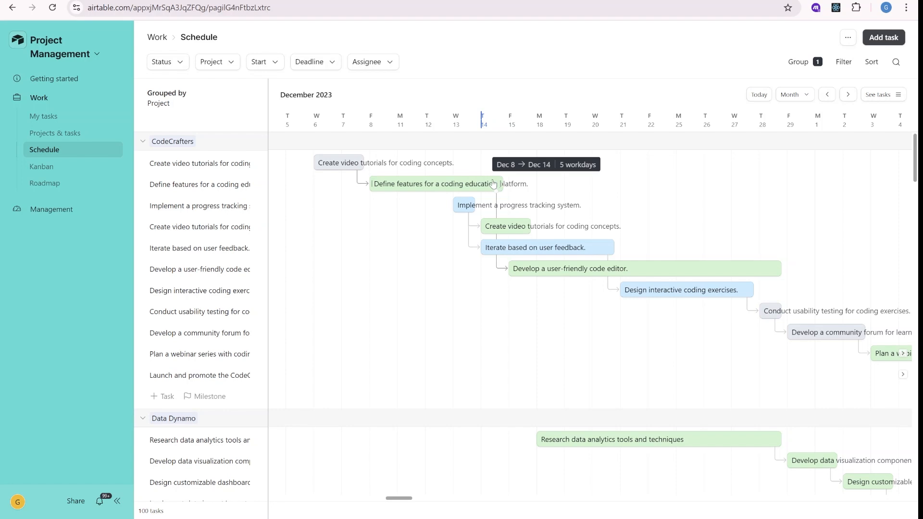
Open the My tasks page of the Work section and look over its task counts, list and timeline
{"action": "left_click", "coordinate": [71, 119]}
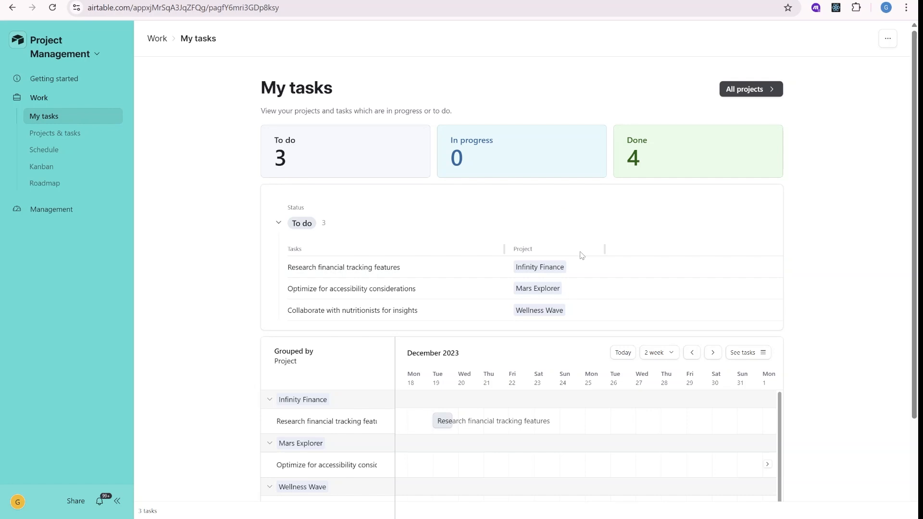
{"action": "scroll", "coordinate": [569, 223], "scroll_direction": "down", "scroll_amount": 1}
{"action": "scroll", "coordinate": [568, 223], "scroll_direction": "up", "scroll_amount": 1}
Go to all projects from My tasks and review each project's tasks and completion
{"action": "left_click", "coordinate": [751, 89]}
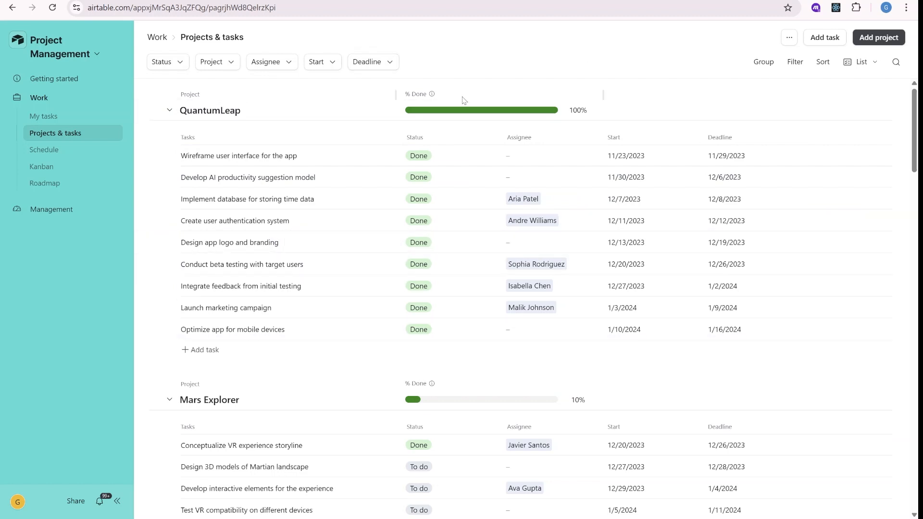
{"action": "scroll", "coordinate": [464, 100], "scroll_direction": "down", "scroll_amount": 6}
{"action": "scroll", "coordinate": [439, 208], "scroll_direction": "up", "scroll_amount": 3}
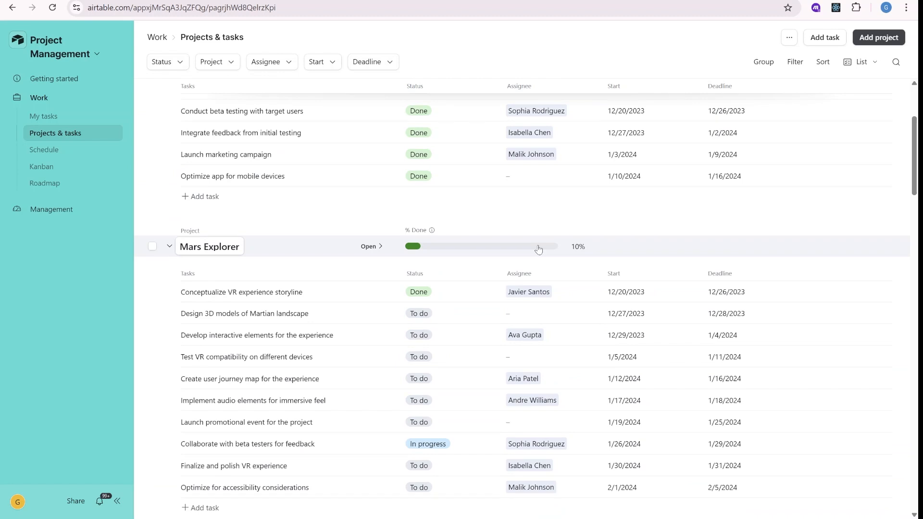
{"action": "scroll", "coordinate": [466, 331], "scroll_direction": "down", "scroll_amount": 10}
View the Schedule page, and open the Kanban page to look through the In progress cards
{"action": "left_click", "coordinate": [68, 151]}
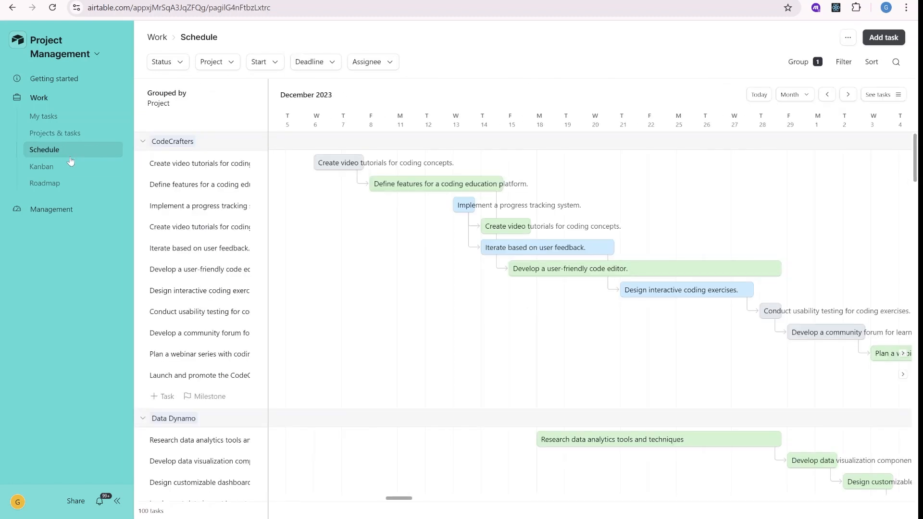
{"action": "left_click", "coordinate": [65, 168]}
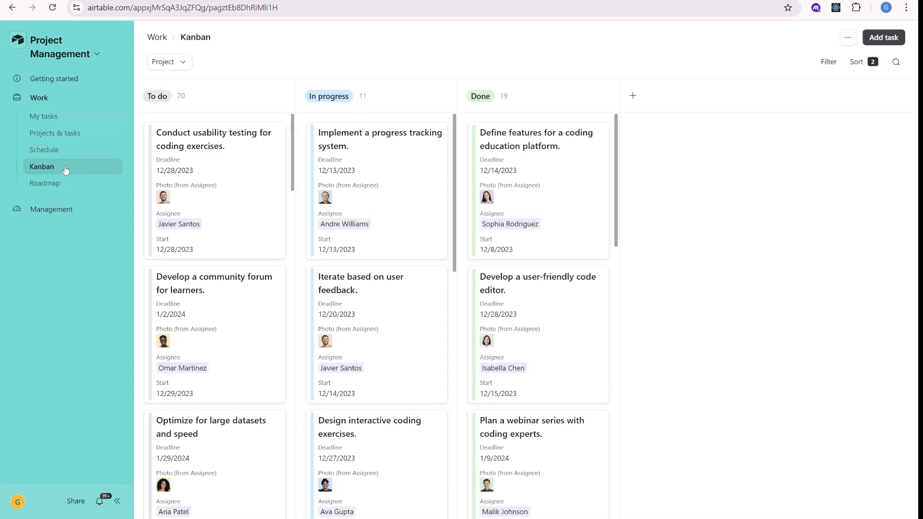
{"action": "mouse_move", "coordinate": [375, 208]}
{"action": "left_mouse_down"}
{"action": "mouse_move", "coordinate": [517, 199]}
{"action": "mouse_move", "coordinate": [373, 202]}
{"action": "left_mouse_up"}
{"action": "scroll", "coordinate": [411, 231], "scroll_direction": "down", "scroll_amount": 2}
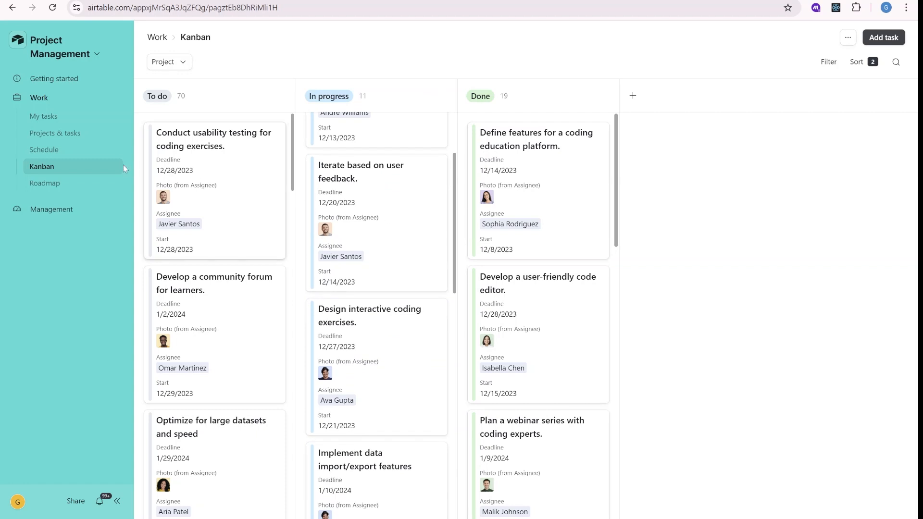
Open the Roadmap page to view the projects on a quarterly timeline
{"action": "left_click", "coordinate": [82, 183]}
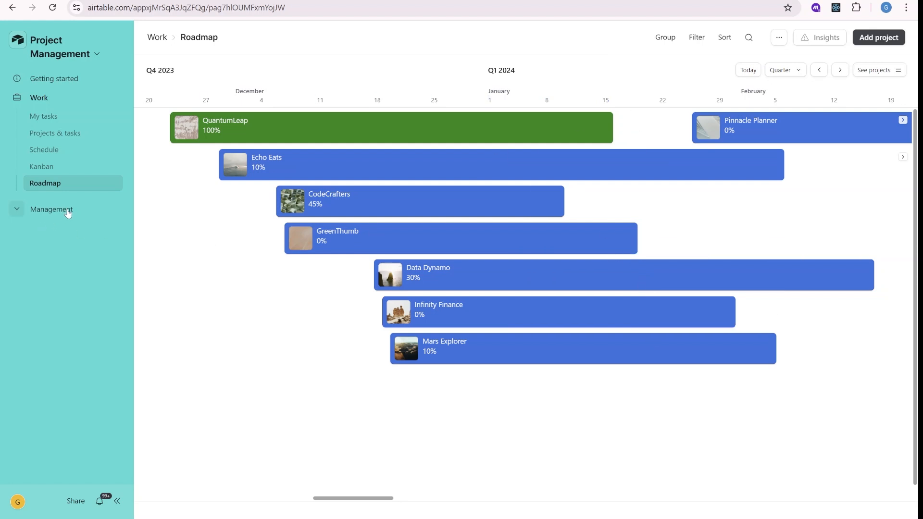
Open the Management section's Insights page, review its charts and expand the sixth assignee's tasks in the Utilization Breakdown
{"action": "left_click", "coordinate": [39, 212]}
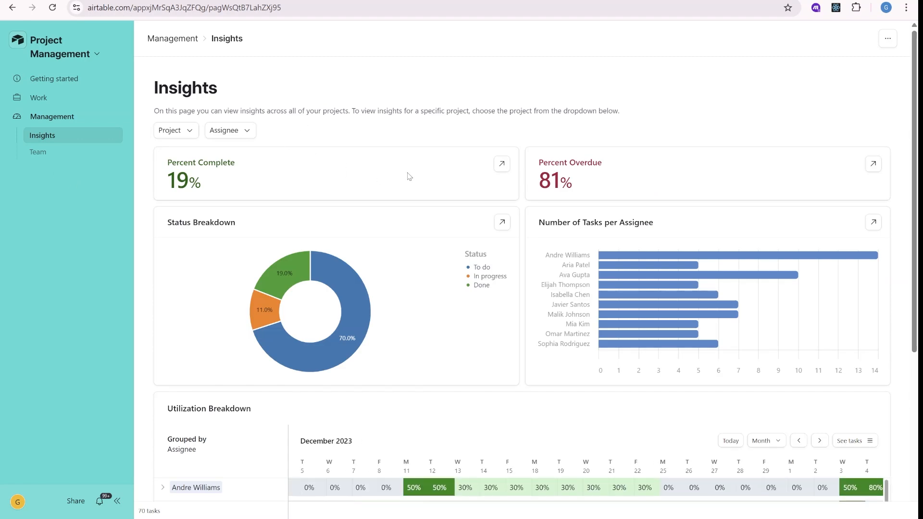
{"action": "scroll", "coordinate": [445, 184], "scroll_direction": "down", "scroll_amount": 2}
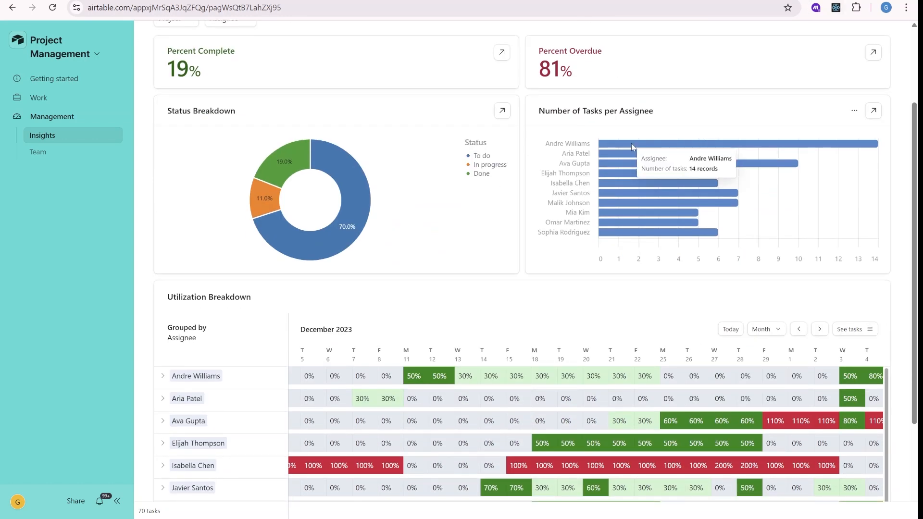
{"action": "scroll", "coordinate": [720, 176], "scroll_direction": "down", "scroll_amount": 2}
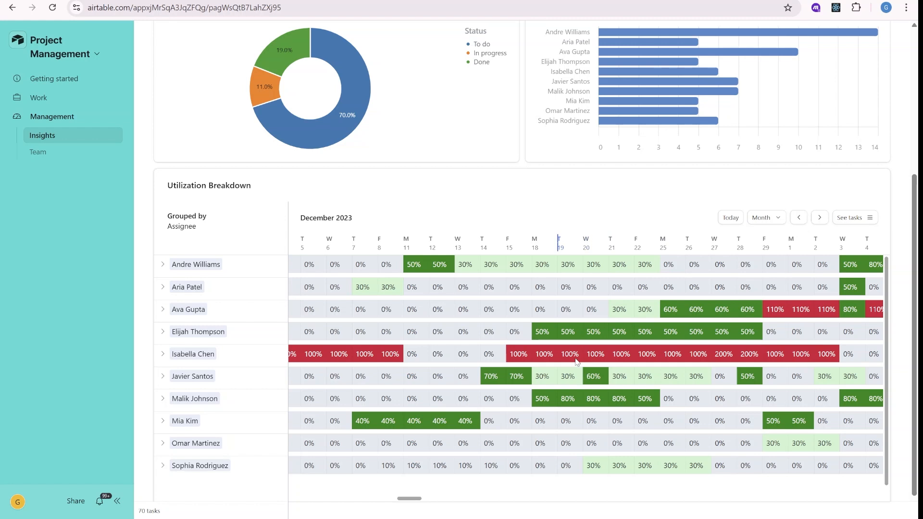
{"action": "left_click", "coordinate": [163, 376]}
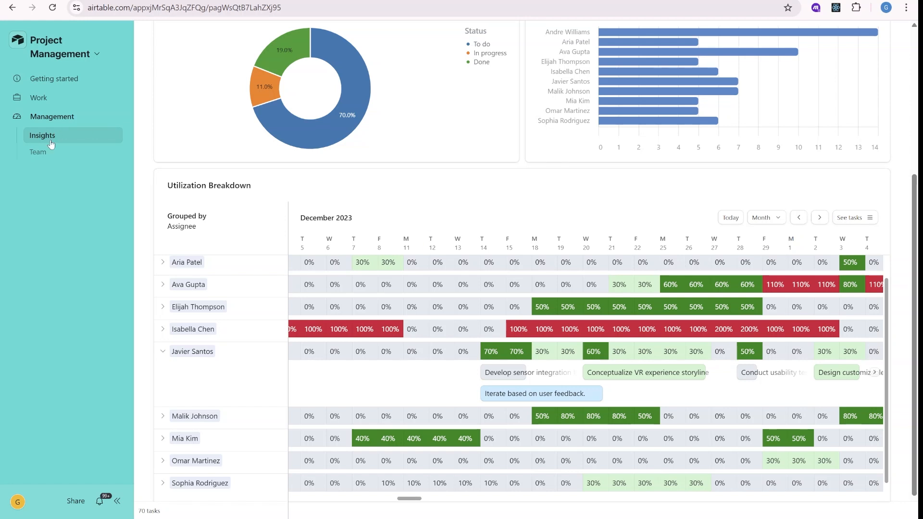
Open the Team page of the Management section
{"action": "left_click", "coordinate": [45, 157]}
{"action": "left_click", "coordinate": [46, 159]}
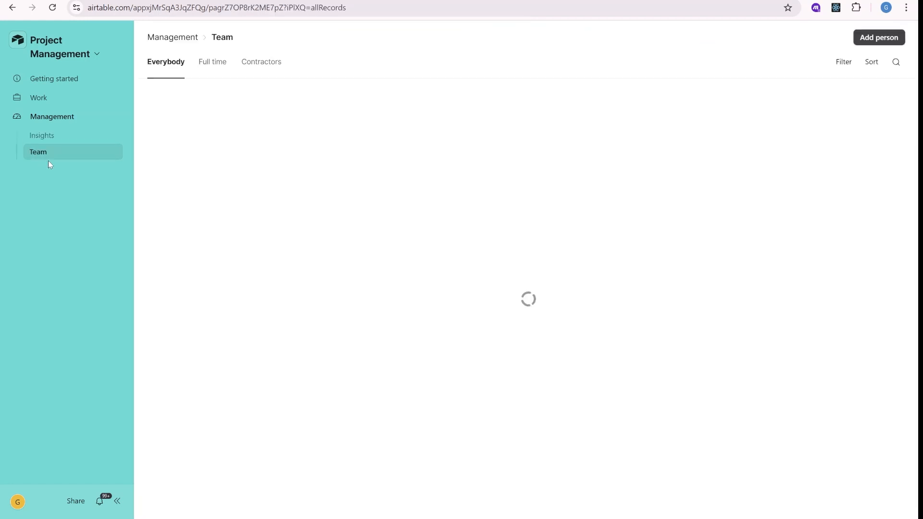
Look through the Team gallery and open the record of the last person to view type, role and bio
{"action": "scroll", "coordinate": [602, 222], "scroll_direction": "down", "scroll_amount": 3}
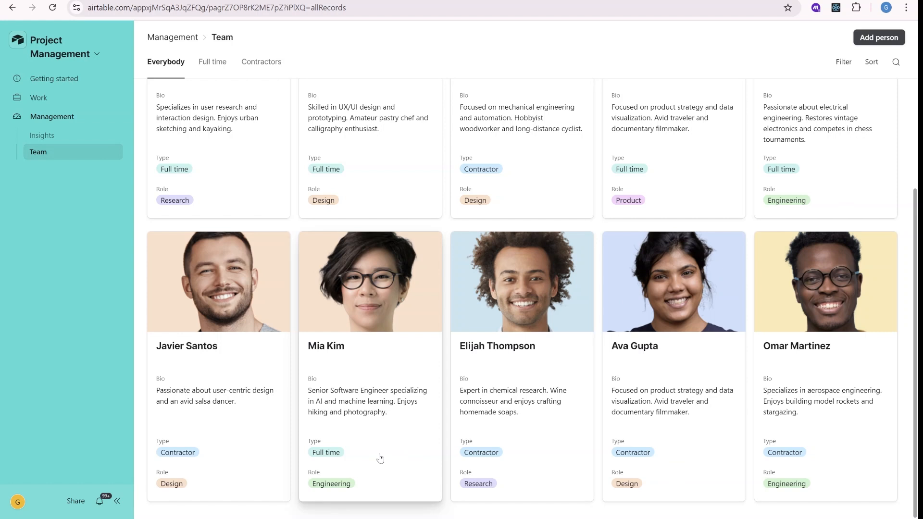
{"action": "left_click", "coordinate": [868, 432]}
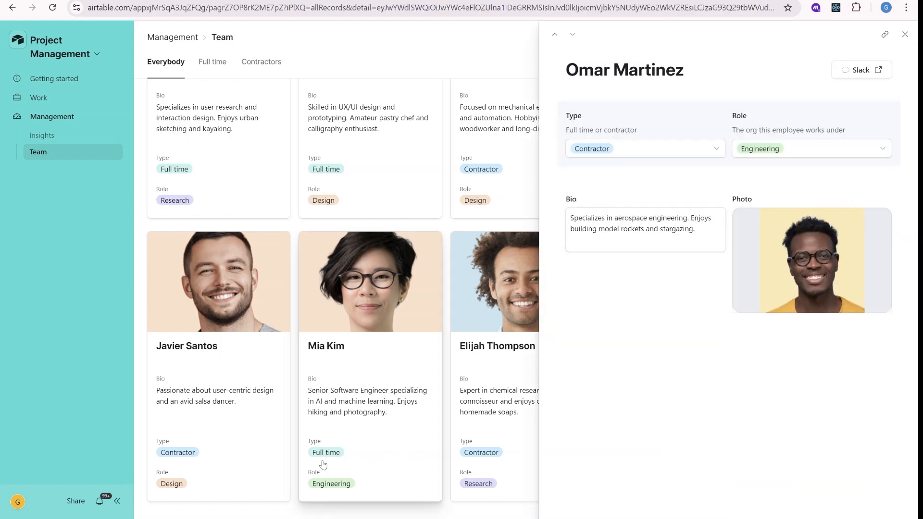
{"action": "scroll", "coordinate": [347, 387], "scroll_direction": "up", "scroll_amount": 2}
{"action": "scroll", "coordinate": [346, 385], "scroll_direction": "up", "scroll_amount": 1}
Show the full-time people and the contractors in the Directory of the Resource Allocation interface
{"action": "left_click", "coordinate": [663, 239]}
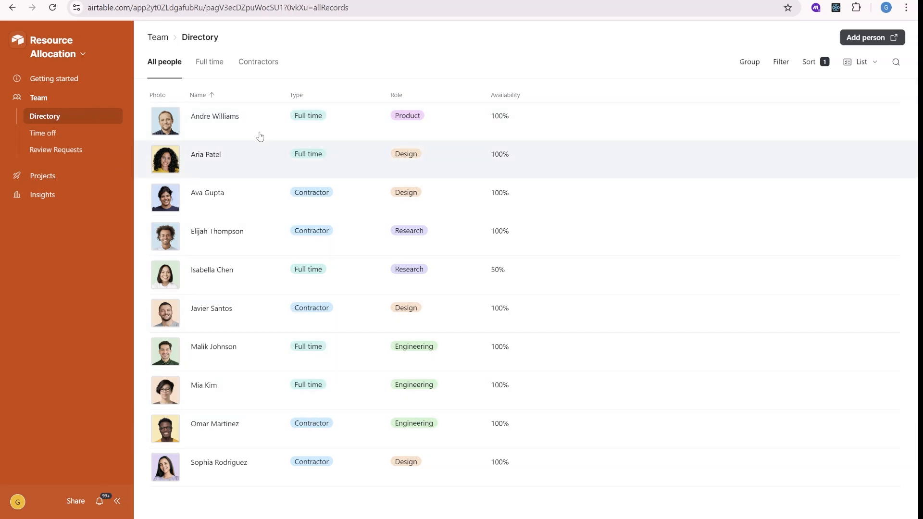
{"action": "left_click", "coordinate": [215, 69]}
{"action": "left_click", "coordinate": [262, 66]}
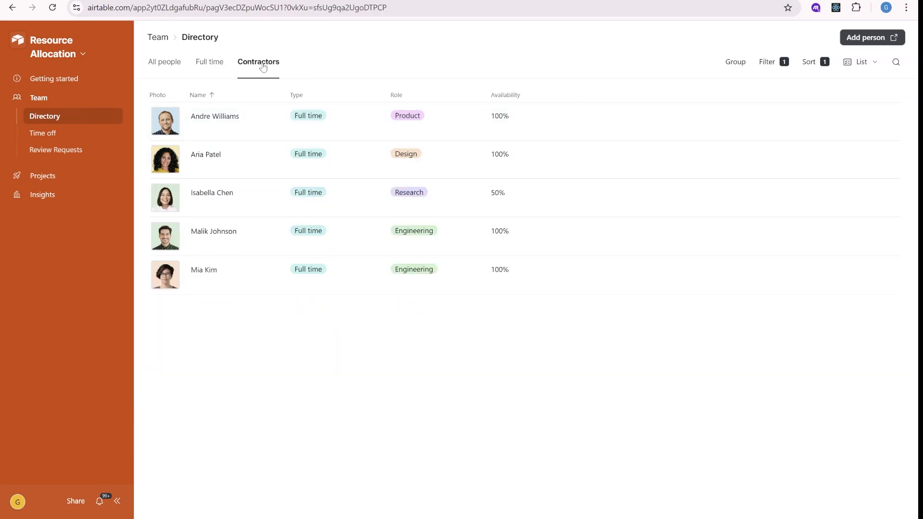
Open the Time off calendar, view the Add time off form and close it without creating an entry
{"action": "left_click", "coordinate": [52, 138]}
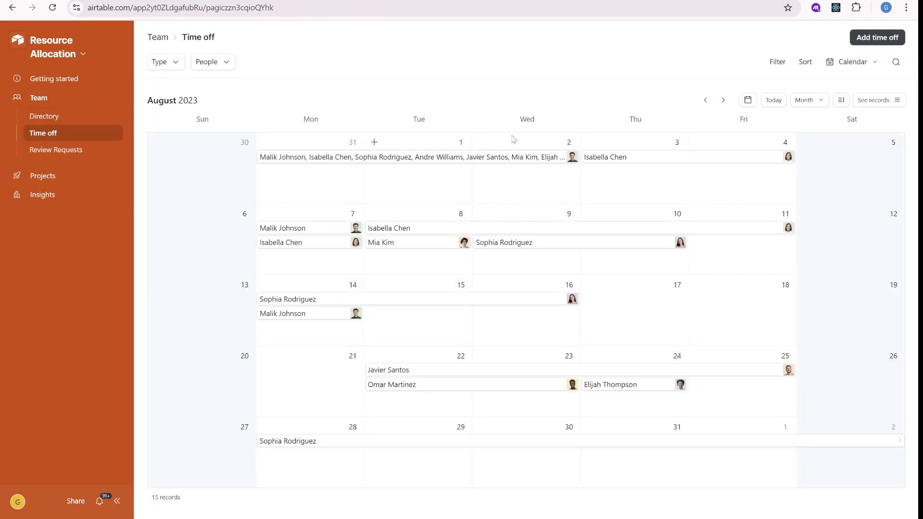
{"action": "left_click", "coordinate": [882, 43]}
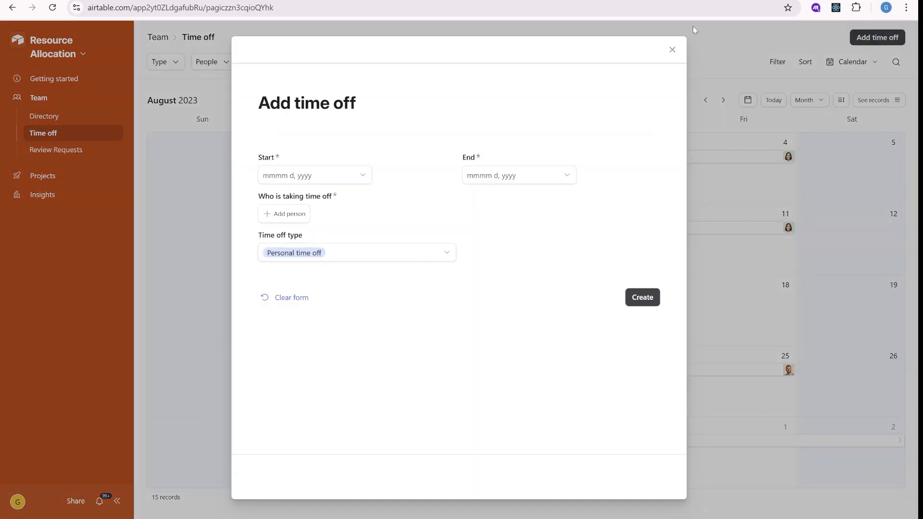
{"action": "left_click", "coordinate": [671, 50]}
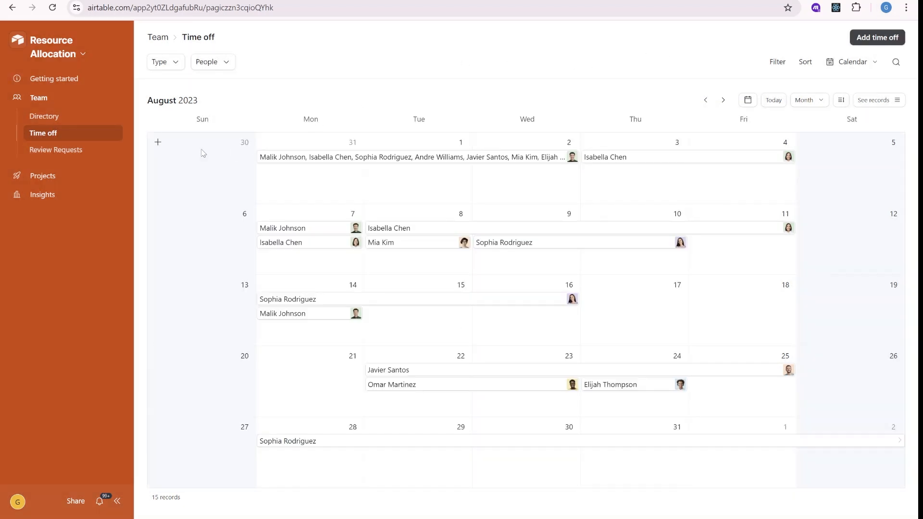
Approve the pending 08-03 → 08-04 request on the Review Requests page and view the extra actions for the 08-09 → 08-10 request
{"action": "left_click", "coordinate": [75, 150]}
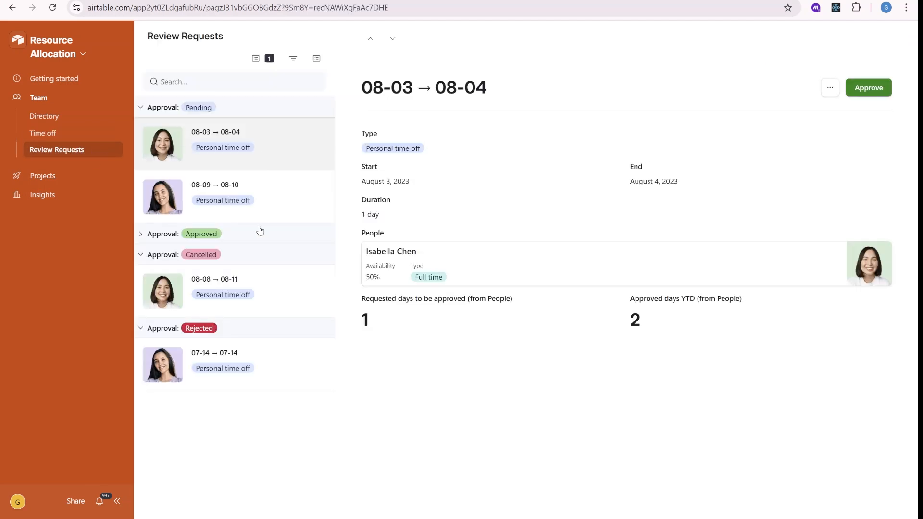
{"action": "left_click", "coordinate": [155, 257]}
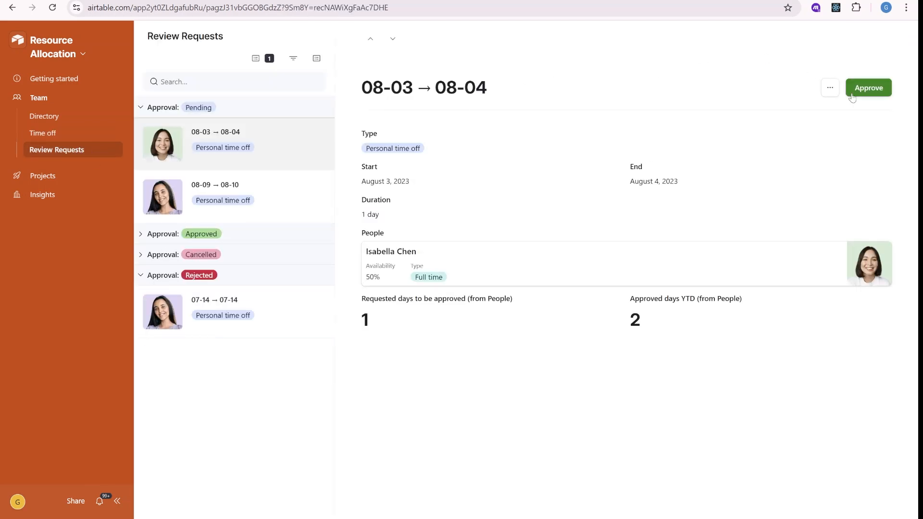
{"action": "left_click", "coordinate": [876, 91]}
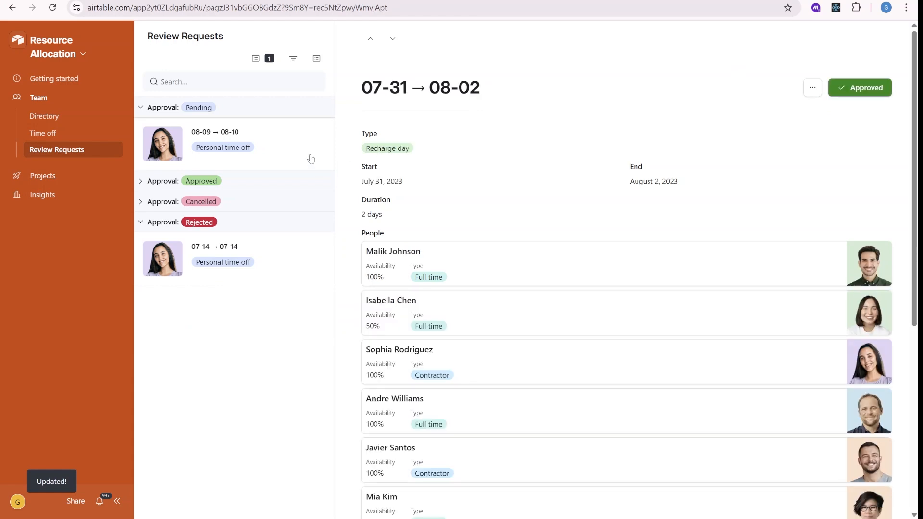
{"action": "left_click", "coordinate": [830, 87]}
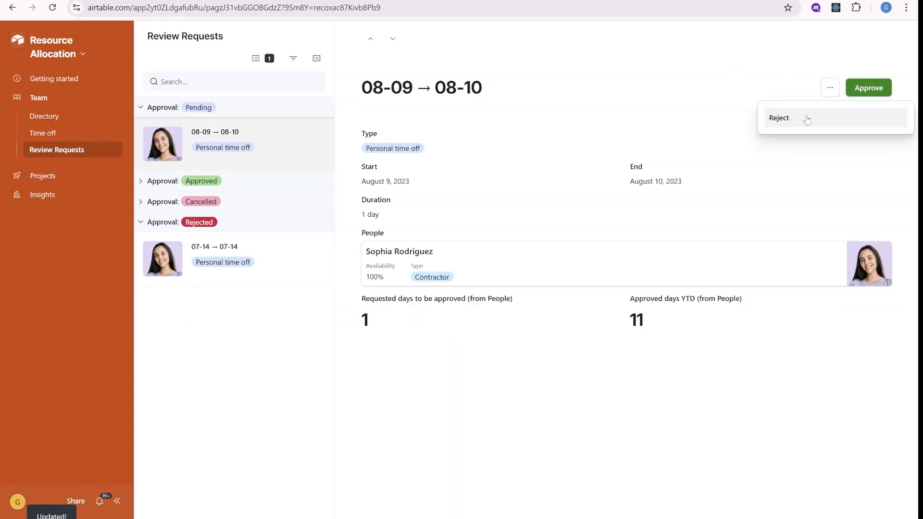
{"action": "left_click", "coordinate": [497, 269]}
Return to the Directory page and open the second contractor's record to view the details and days off
{"action": "left_click", "coordinate": [52, 118]}
{"action": "left_click", "coordinate": [429, 169]}
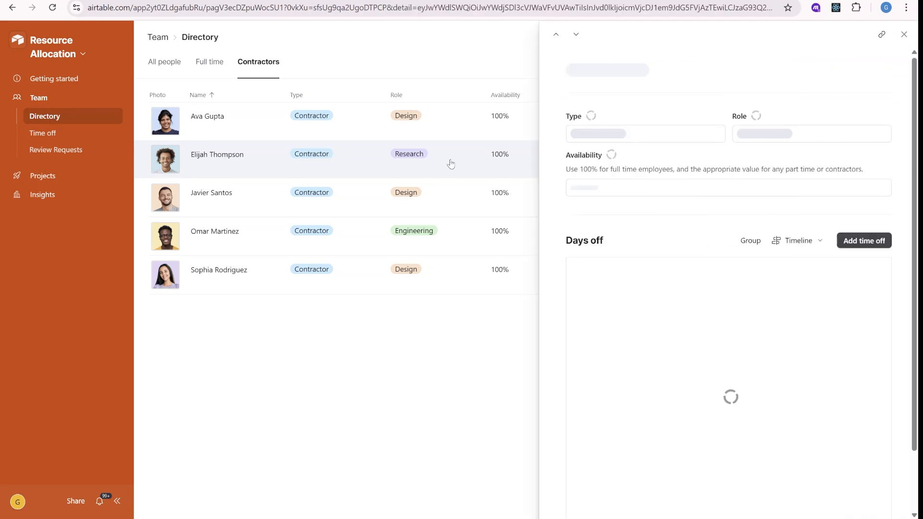
{"action": "scroll", "coordinate": [816, 373], "scroll_direction": "down", "scroll_amount": 2}
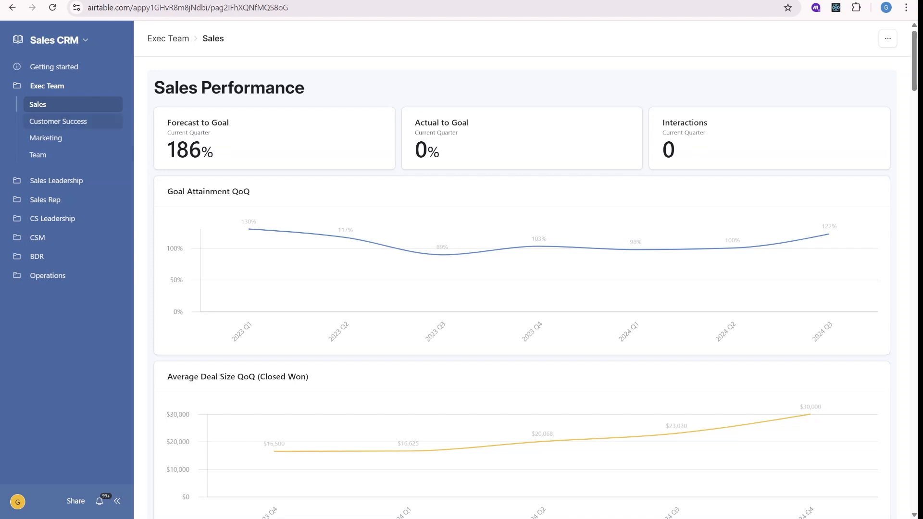
View the Sales Leadership, Sales Rep and CS Leadership sections of the Sales CRM interface, and return to the Exec Team's Sales page
{"action": "left_click", "coordinate": [20, 180]}
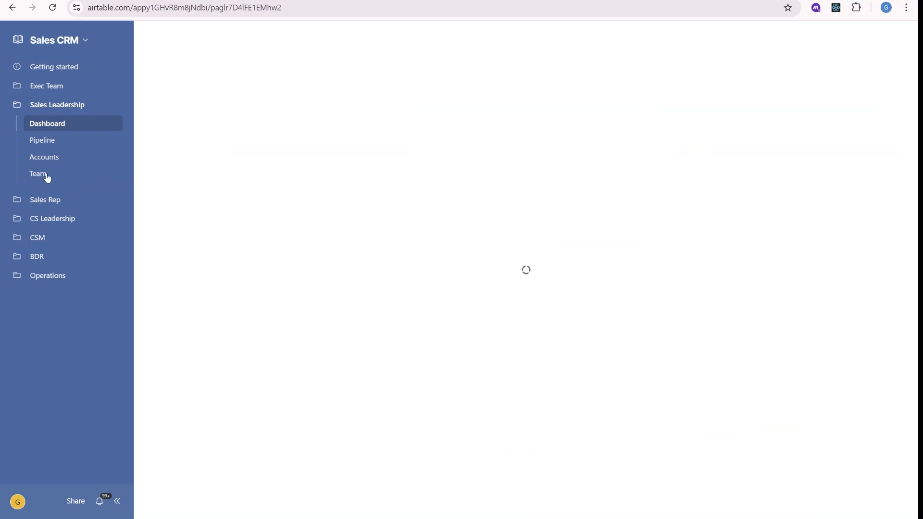
{"action": "left_click", "coordinate": [17, 202]}
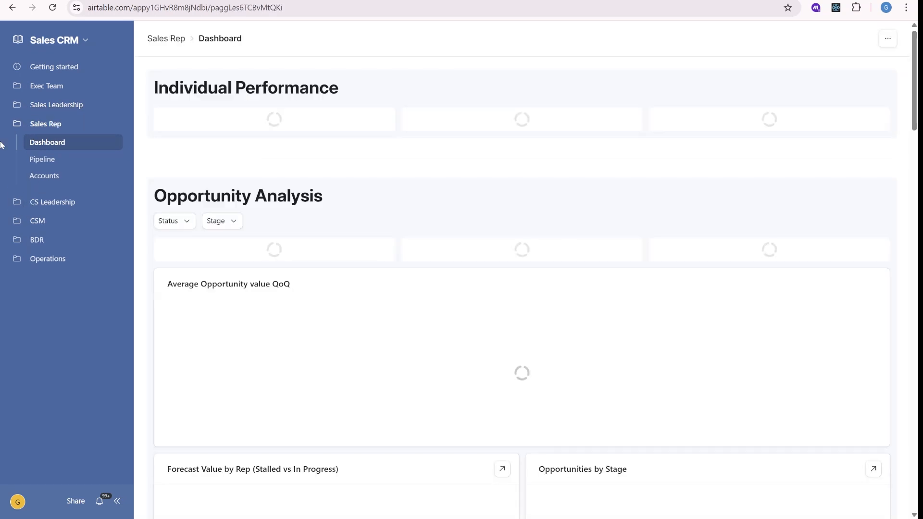
{"action": "left_click", "coordinate": [16, 205]}
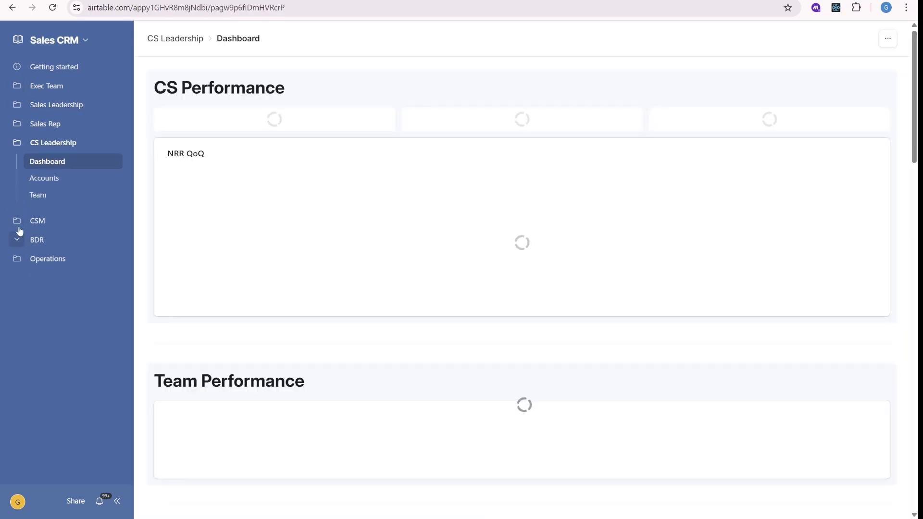
{"action": "left_click", "coordinate": [16, 85]}
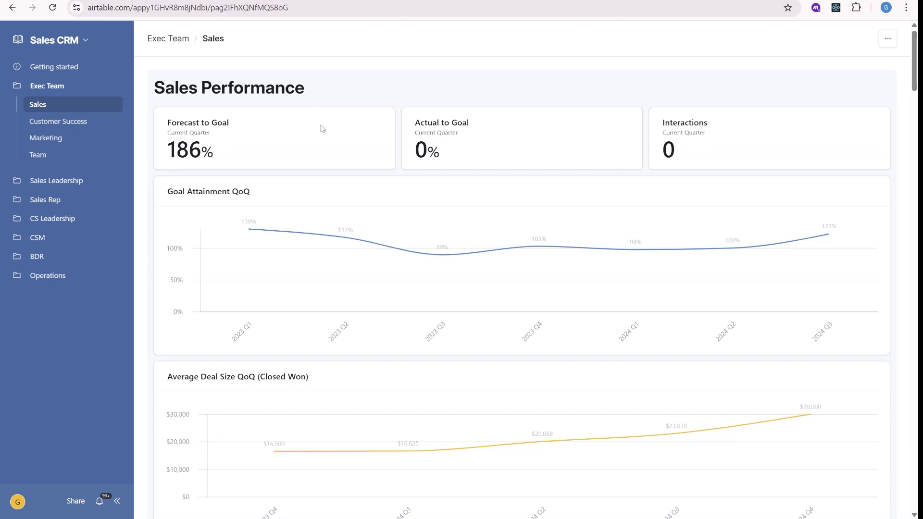
Review the Sales Performance charts and page forward and back through the Team Performance gallery
{"action": "scroll", "coordinate": [346, 175], "scroll_direction": "down", "scroll_amount": 1}
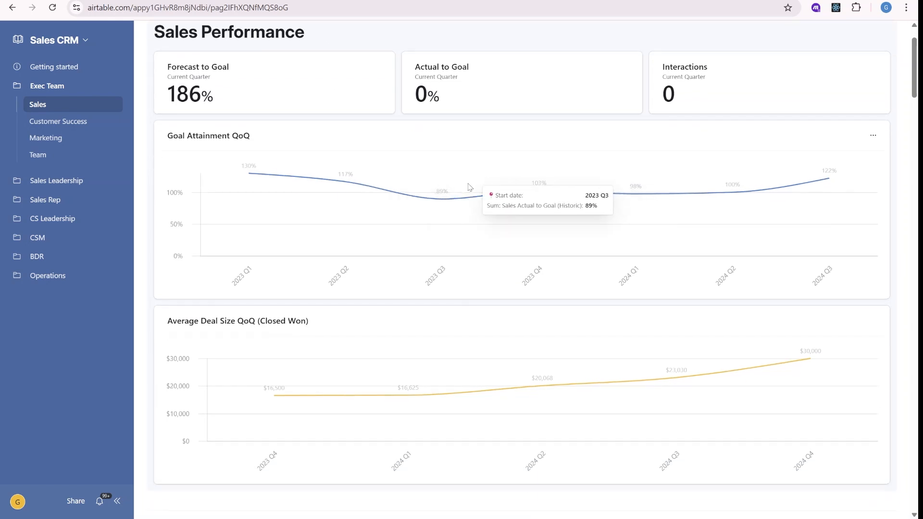
{"action": "scroll", "coordinate": [617, 178], "scroll_direction": "down", "scroll_amount": 2}
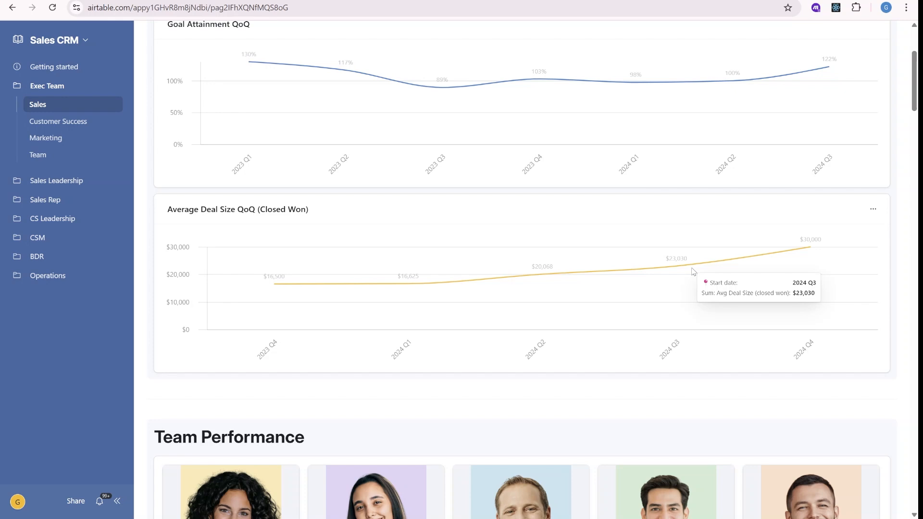
{"action": "scroll", "coordinate": [692, 272], "scroll_direction": "down", "scroll_amount": 6}
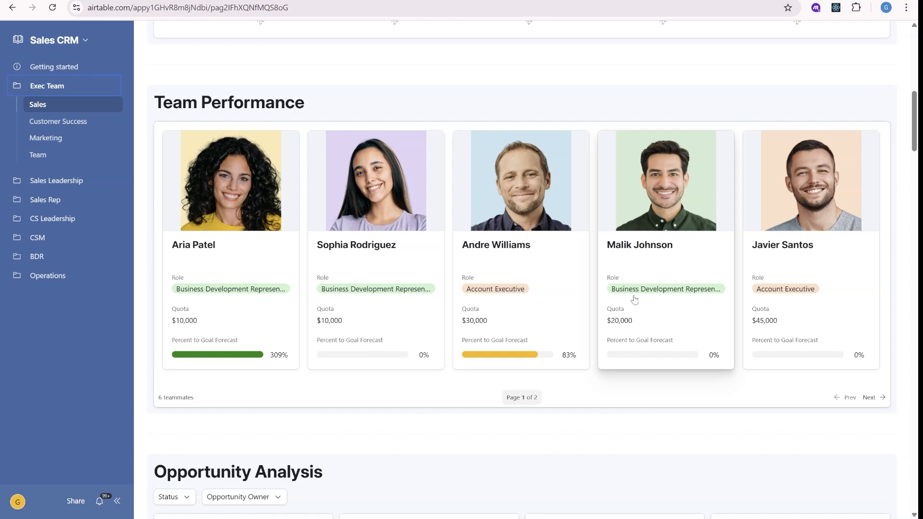
{"action": "left_click", "coordinate": [884, 399]}
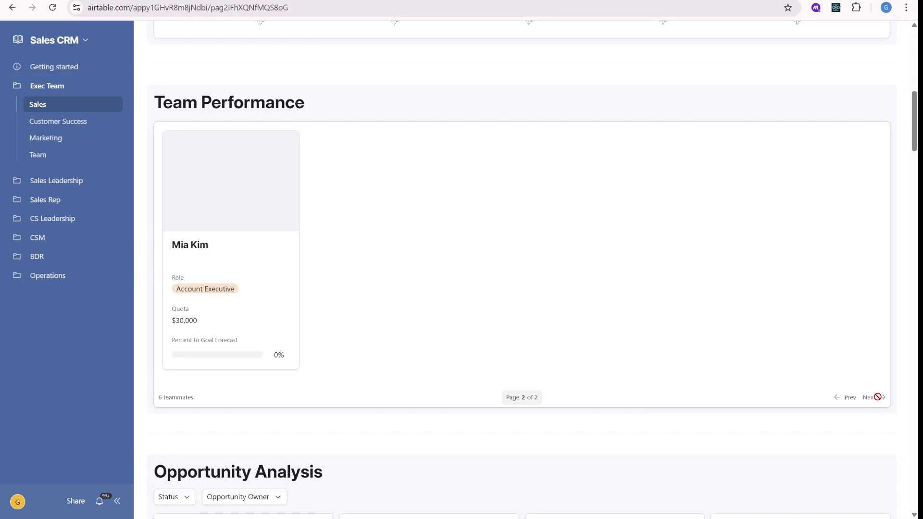
{"action": "left_click", "coordinate": [841, 400]}
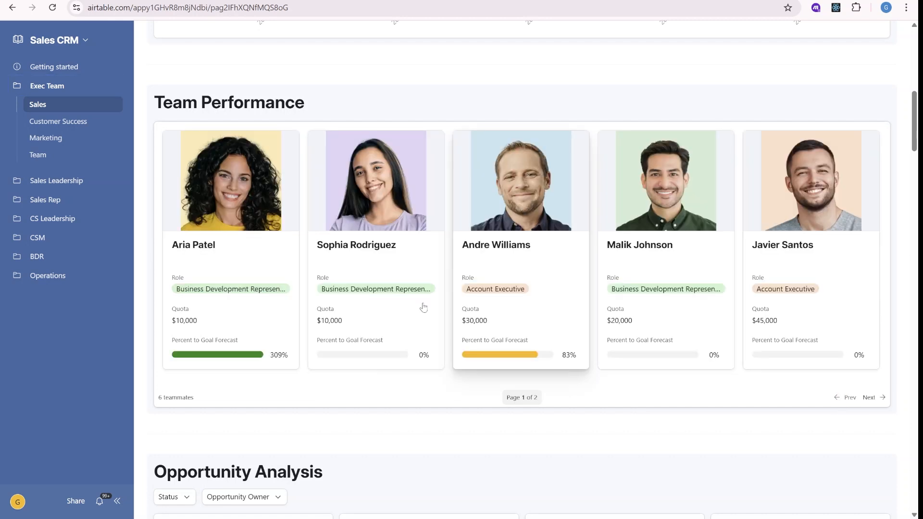
Open the Edge Yard Service account from the first teammate's record and examine its company information, renewal, interactions and opportunities sections
{"action": "left_click", "coordinate": [277, 316]}
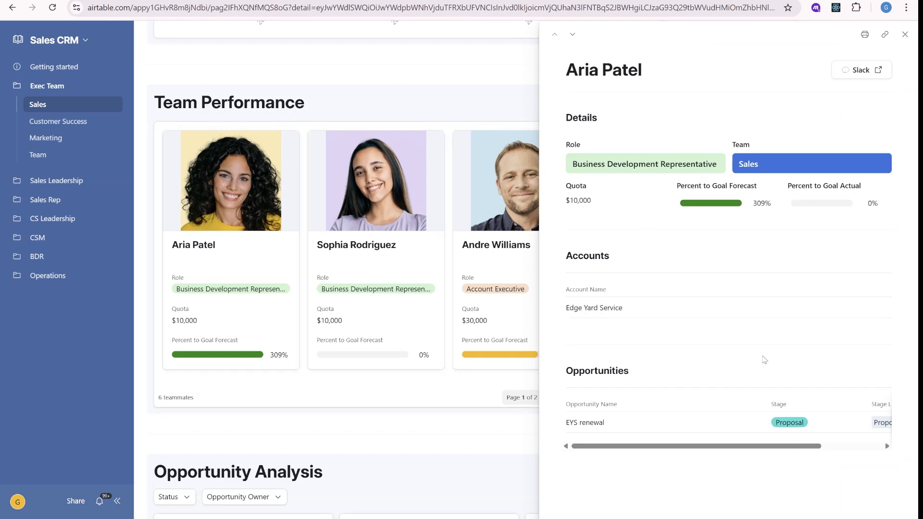
{"action": "left_click", "coordinate": [874, 310]}
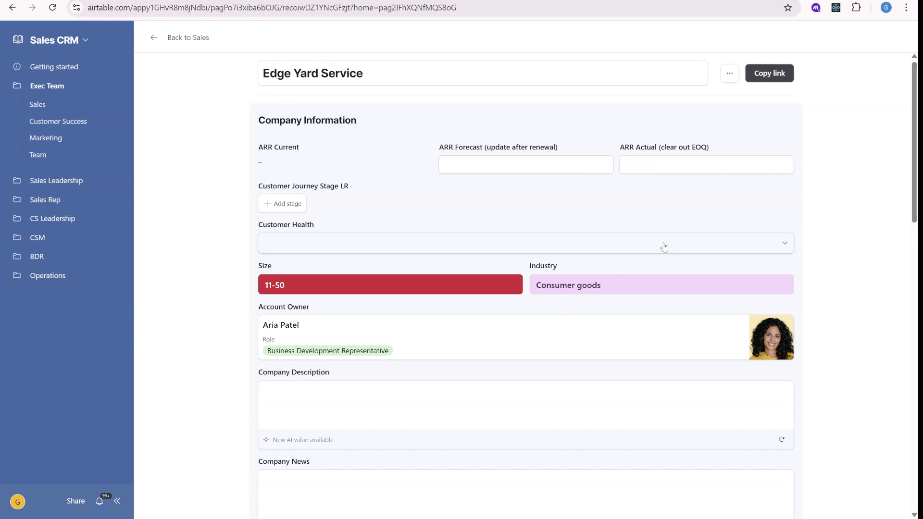
{"action": "scroll", "coordinate": [664, 247], "scroll_direction": "down", "scroll_amount": 10}
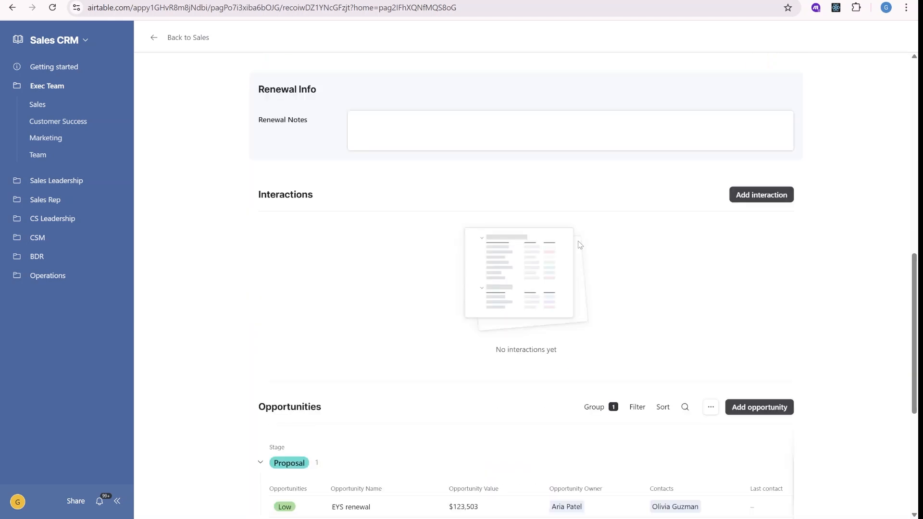
{"action": "scroll", "coordinate": [579, 244], "scroll_direction": "down", "scroll_amount": 2}
{"action": "scroll", "coordinate": [301, 155], "scroll_direction": "up", "scroll_amount": 7}
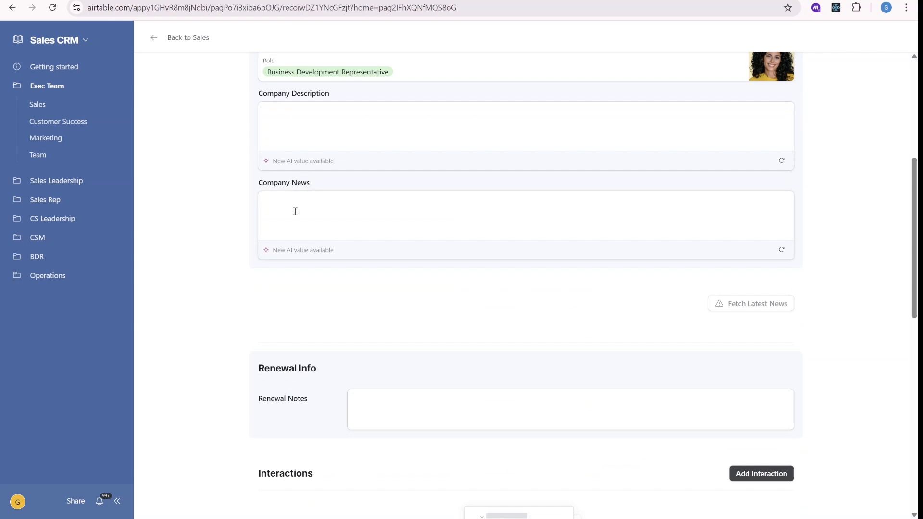
{"action": "scroll", "coordinate": [437, 185], "scroll_direction": "down", "scroll_amount": 10}
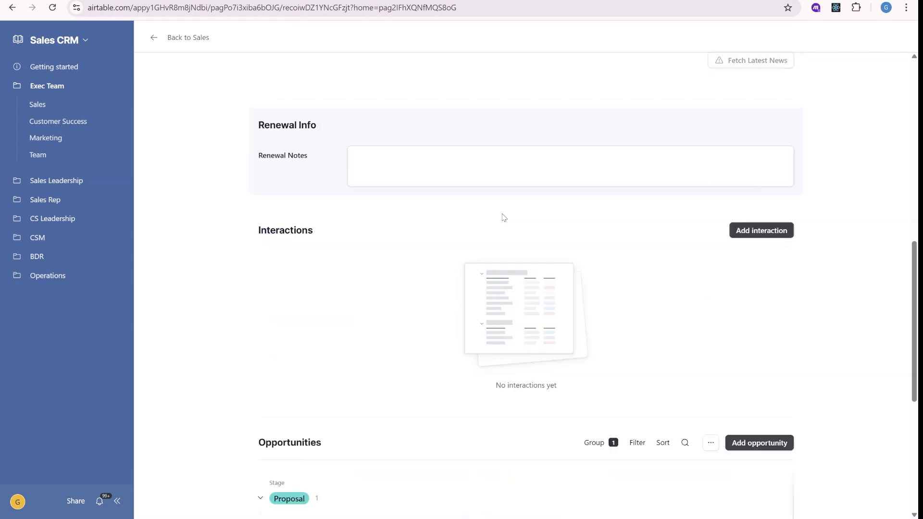
{"action": "scroll", "coordinate": [555, 304], "scroll_direction": "up", "scroll_amount": 5}
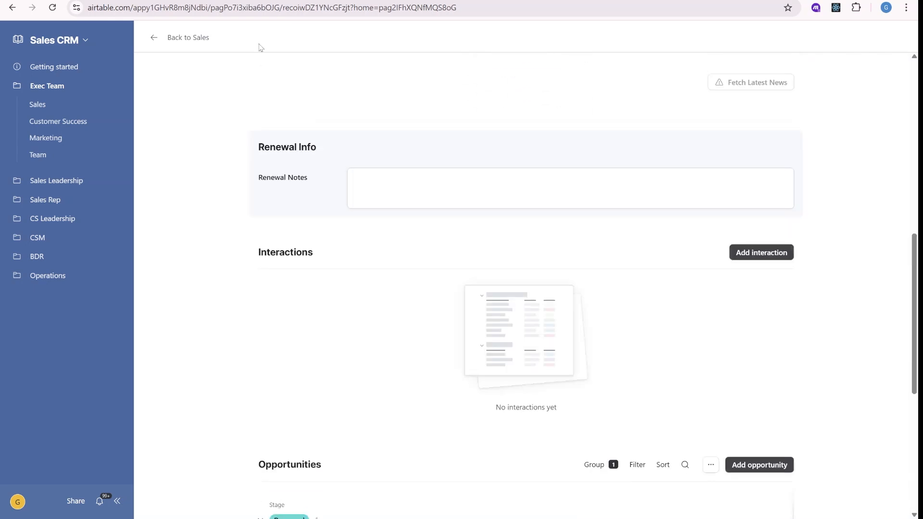
Return to the Sales page and examine the Opportunity Analysis section, including revenue forecast, opportunities by stage and forecast value by rep
{"action": "left_click", "coordinate": [175, 39]}
{"action": "scroll", "coordinate": [470, 196], "scroll_direction": "down", "scroll_amount": 10}
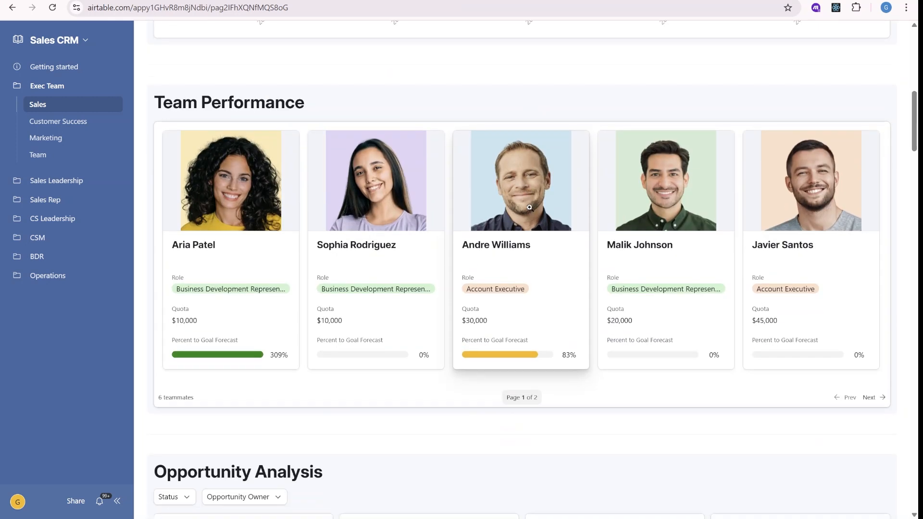
{"action": "scroll", "coordinate": [437, 215], "scroll_direction": "down", "scroll_amount": 7}
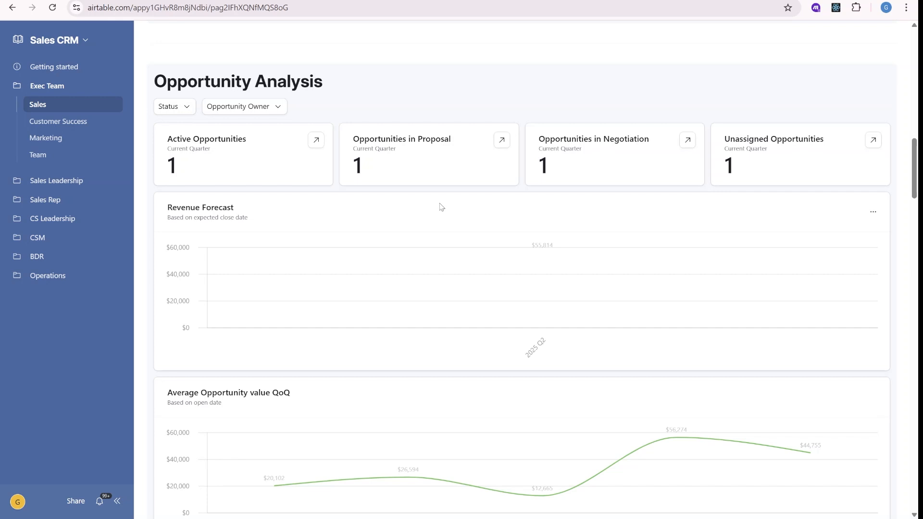
{"action": "scroll", "coordinate": [628, 201], "scroll_direction": "down", "scroll_amount": 6}
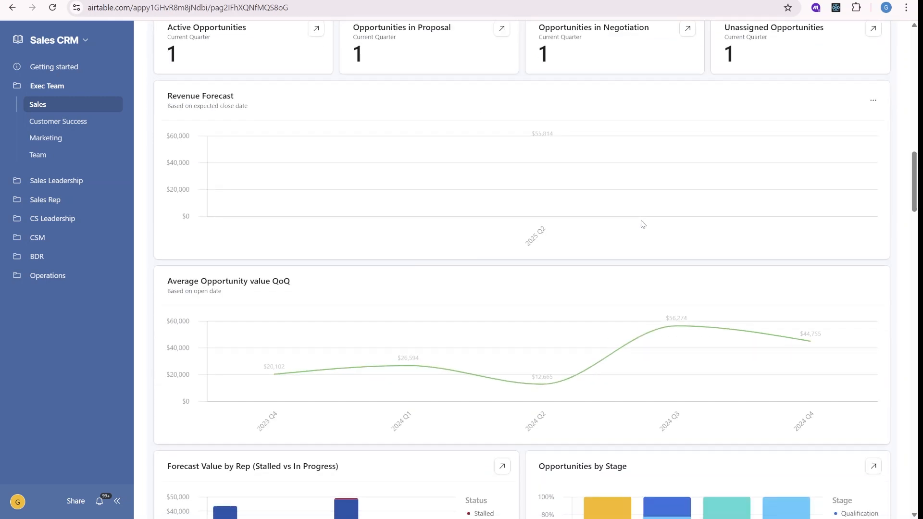
{"action": "mouse_move", "coordinate": [607, 368]}
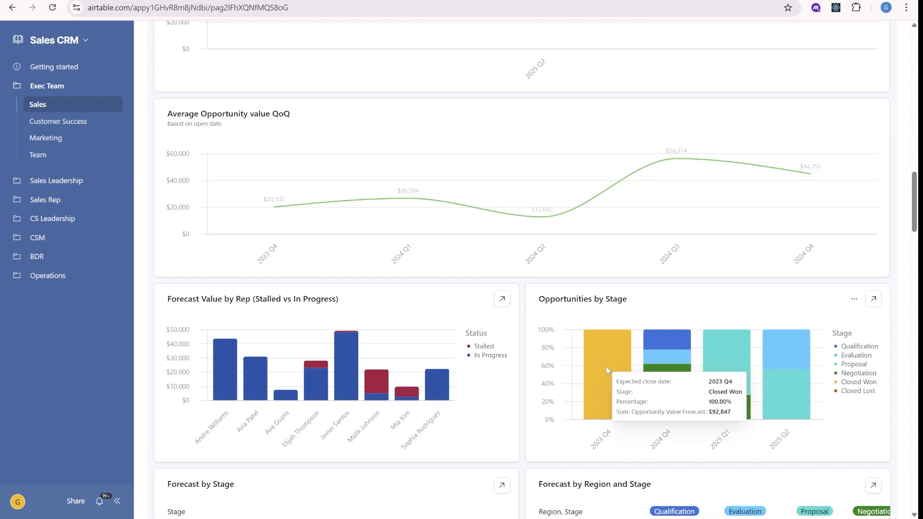
{"action": "scroll", "coordinate": [606, 368], "scroll_direction": "down", "scroll_amount": 1}
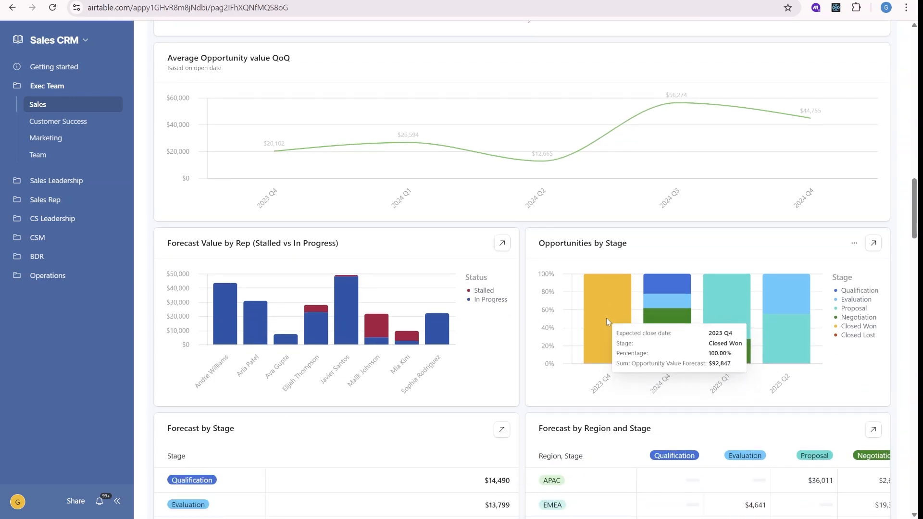
{"action": "mouse_move", "coordinate": [662, 321]}
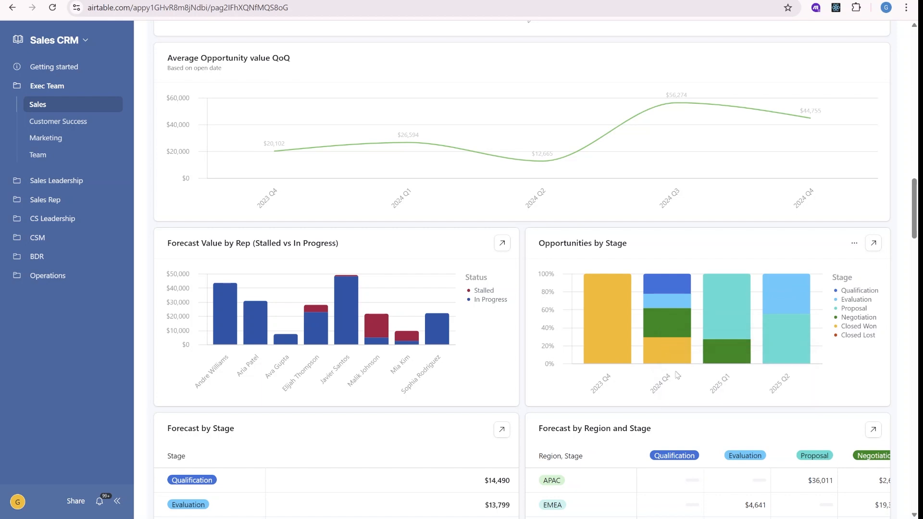
{"action": "scroll", "coordinate": [679, 361], "scroll_direction": "down", "scroll_amount": 1}
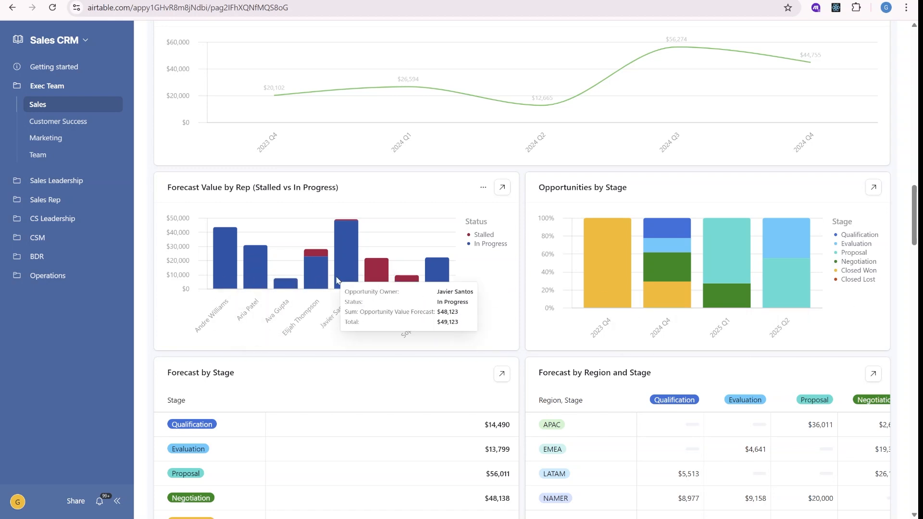
Examine the Forecast by Stage and Forecast by Region and Stage tables, including the region table's Negotiation through Sum columns
{"action": "scroll", "coordinate": [459, 270], "scroll_direction": "down", "scroll_amount": 2}
{"action": "scroll", "coordinate": [459, 270], "scroll_direction": "down", "scroll_amount": 1}
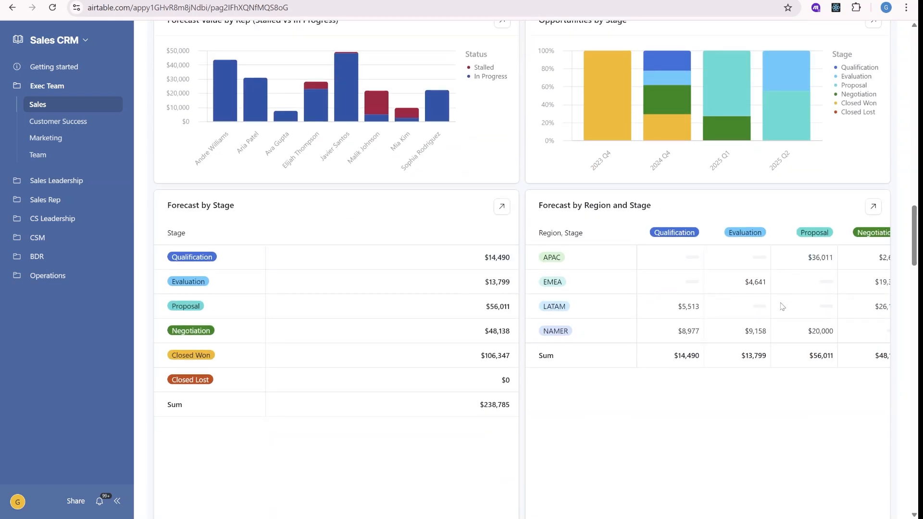
{"action": "scroll", "coordinate": [775, 306], "scroll_direction": "right", "scroll_amount": 3}
{"action": "scroll", "coordinate": [775, 306], "scroll_direction": "right", "scroll_amount": 1}
{"action": "scroll", "coordinate": [775, 309], "scroll_direction": "right", "scroll_amount": 1}
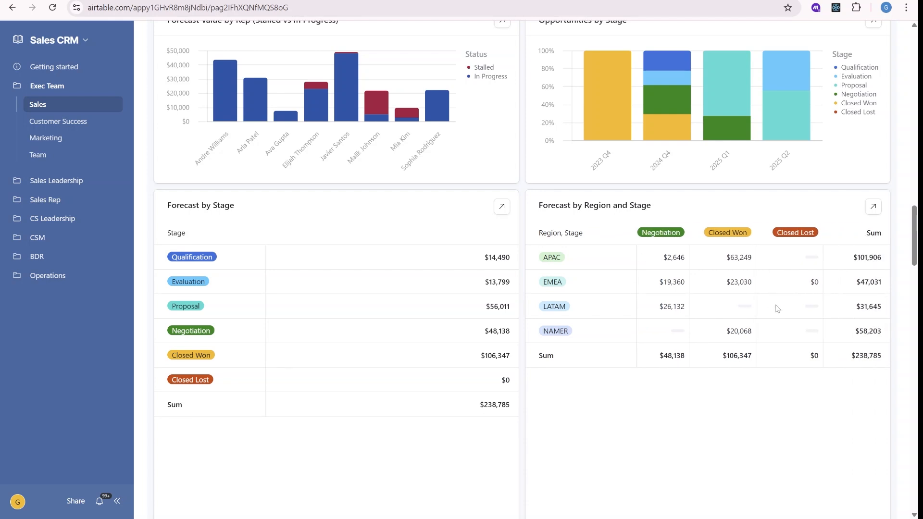
{"action": "scroll", "coordinate": [776, 308], "scroll_direction": "left", "scroll_amount": 5}
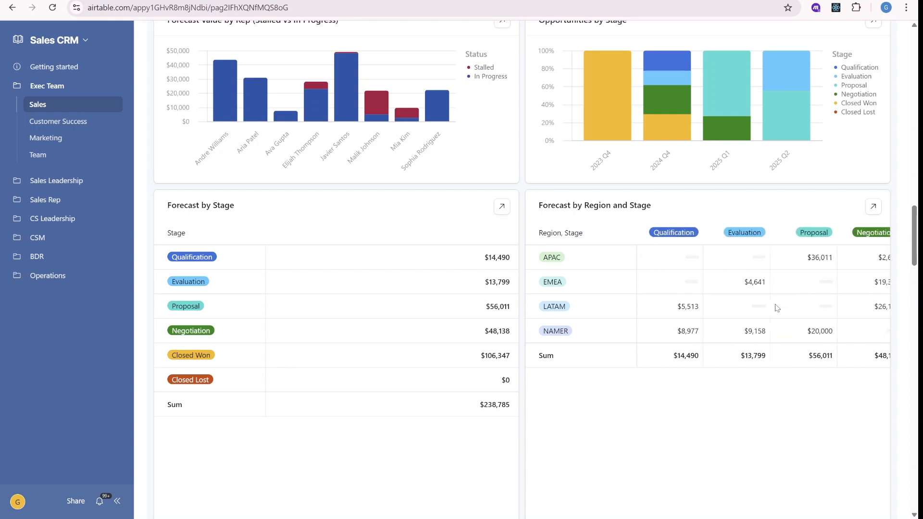
{"action": "scroll", "coordinate": [352, 195], "scroll_direction": "down", "scroll_amount": 2}
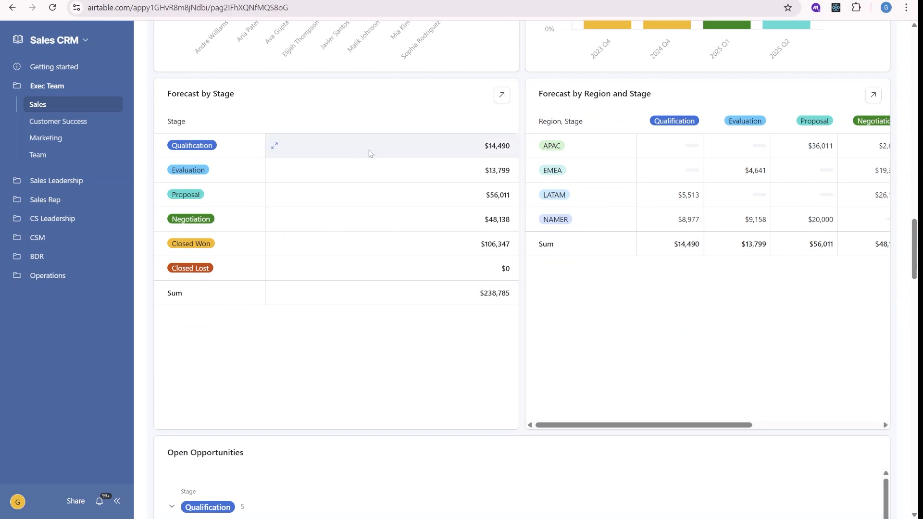
Open the Acetube inquiry from the Open Opportunities list's Qualification group and review its details
{"action": "scroll", "coordinate": [442, 204], "scroll_direction": "down", "scroll_amount": 4}
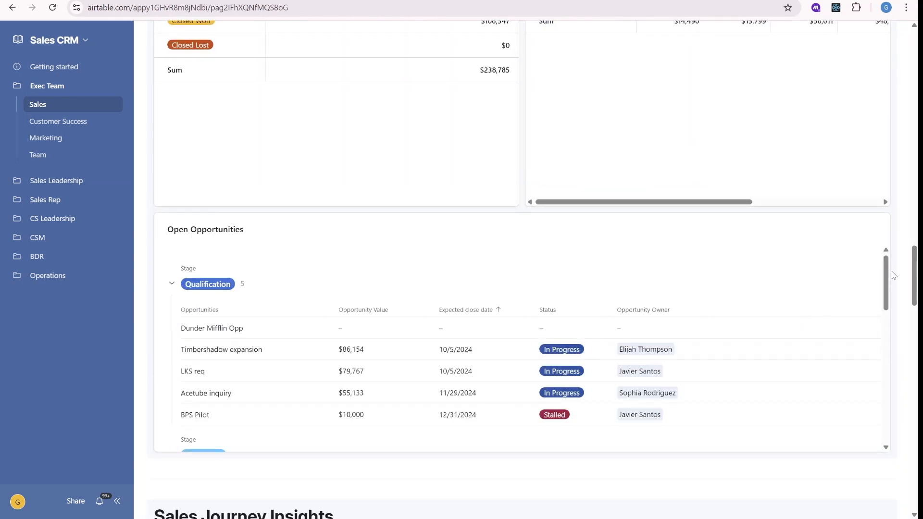
{"action": "mouse_move", "coordinate": [888, 281]}
{"action": "left_mouse_down"}
{"action": "mouse_move", "coordinate": [888, 292]}
{"action": "mouse_move", "coordinate": [889, 283]}
{"action": "left_mouse_up"}
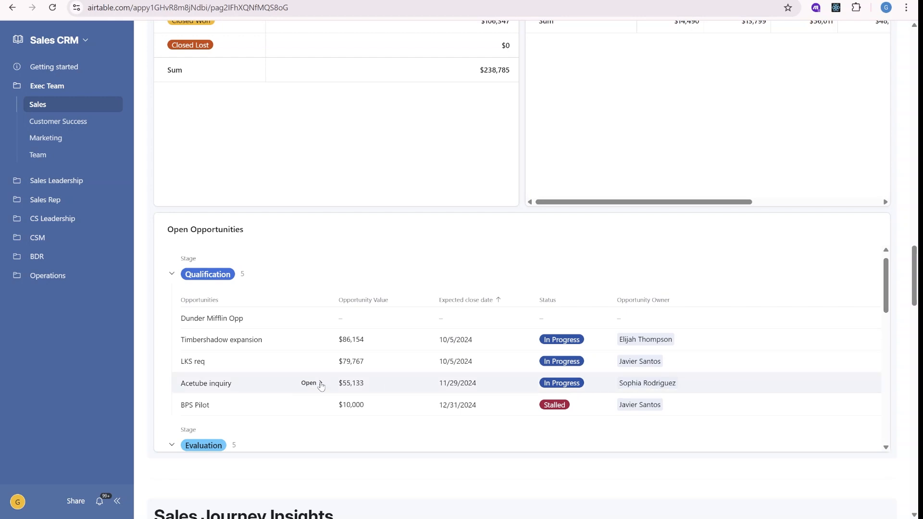
{"action": "left_click", "coordinate": [319, 384]}
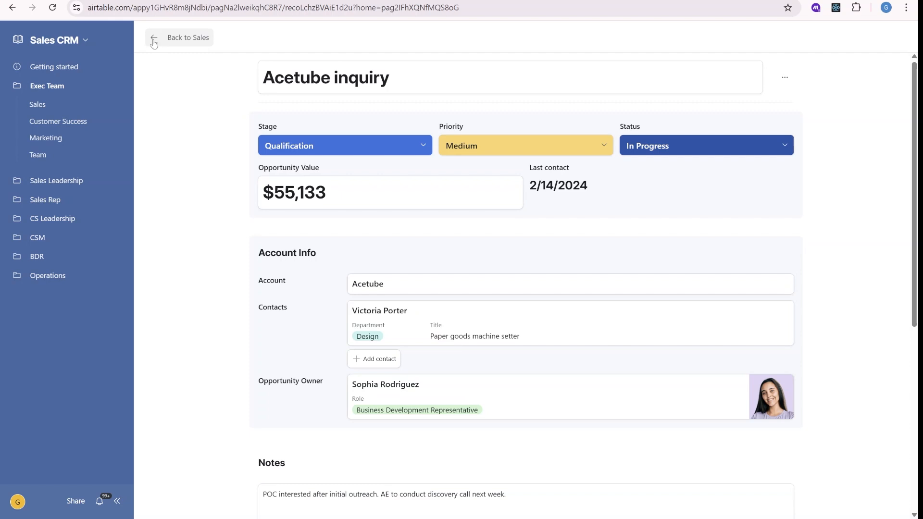
{"action": "scroll", "coordinate": [385, 296], "scroll_direction": "down", "scroll_amount": 5}
{"action": "scroll", "coordinate": [391, 376], "scroll_direction": "down", "scroll_amount": 1}
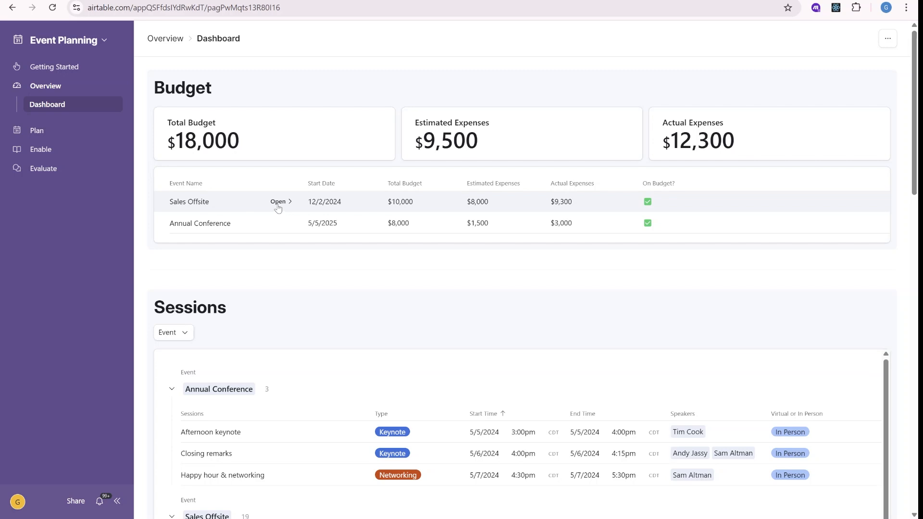
Open the Sales Offsite event from the Event Planning dashboard's Budget list and inspect the Venue and Equipment slices of its expenses chart
{"action": "left_click", "coordinate": [278, 202]}
{"action": "scroll", "coordinate": [702, 282], "scroll_direction": "down", "scroll_amount": 3}
{"action": "mouse_move", "coordinate": [715, 324]}
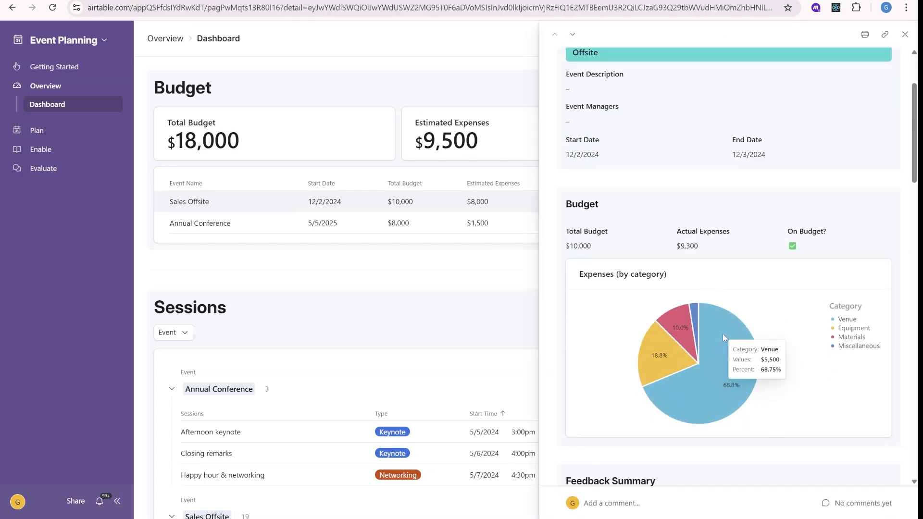
{"action": "mouse_move", "coordinate": [676, 355]}
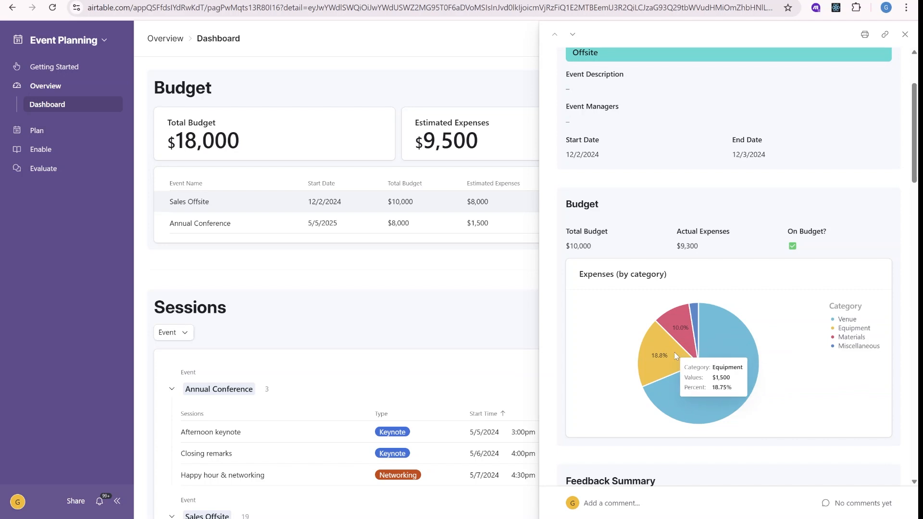
{"action": "scroll", "coordinate": [704, 352], "scroll_direction": "up", "scroll_amount": 3}
Review the Sales Offsite record's feedback summary, sessions, tasks and attendees, and close the record
{"action": "scroll", "coordinate": [622, 227], "scroll_direction": "down", "scroll_amount": 10}
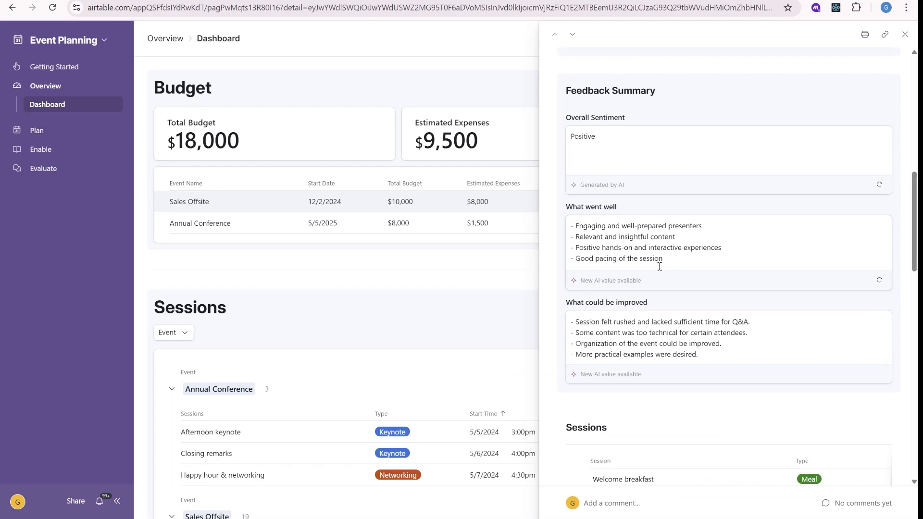
{"action": "scroll", "coordinate": [660, 266], "scroll_direction": "down", "scroll_amount": 2}
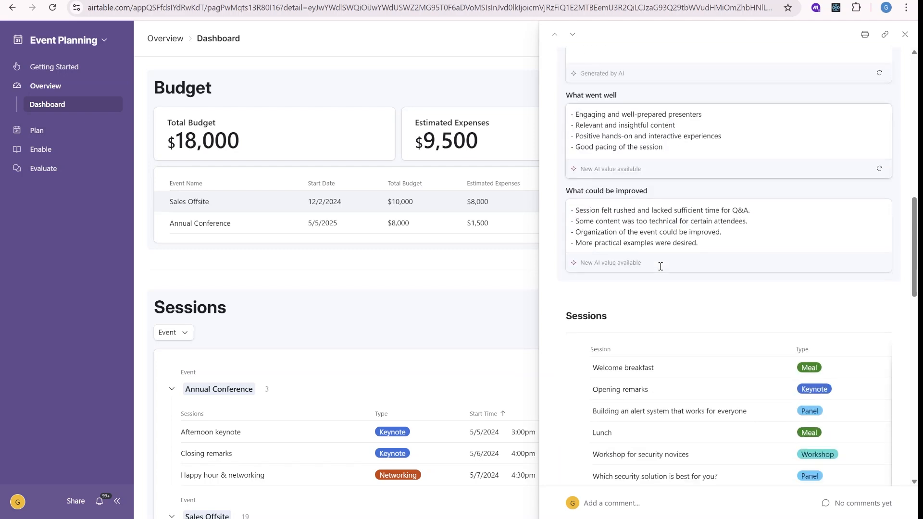
{"action": "scroll", "coordinate": [668, 289], "scroll_direction": "down", "scroll_amount": 3}
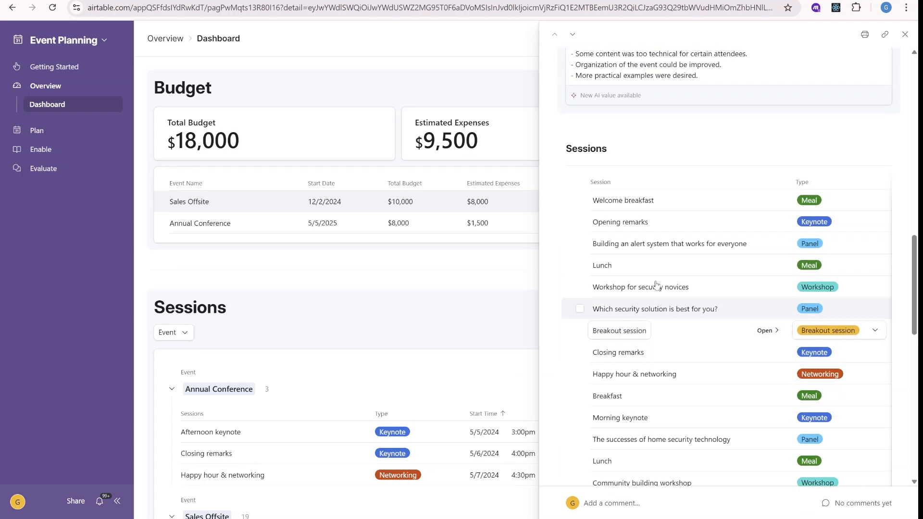
{"action": "scroll", "coordinate": [660, 241], "scroll_direction": "down", "scroll_amount": 5}
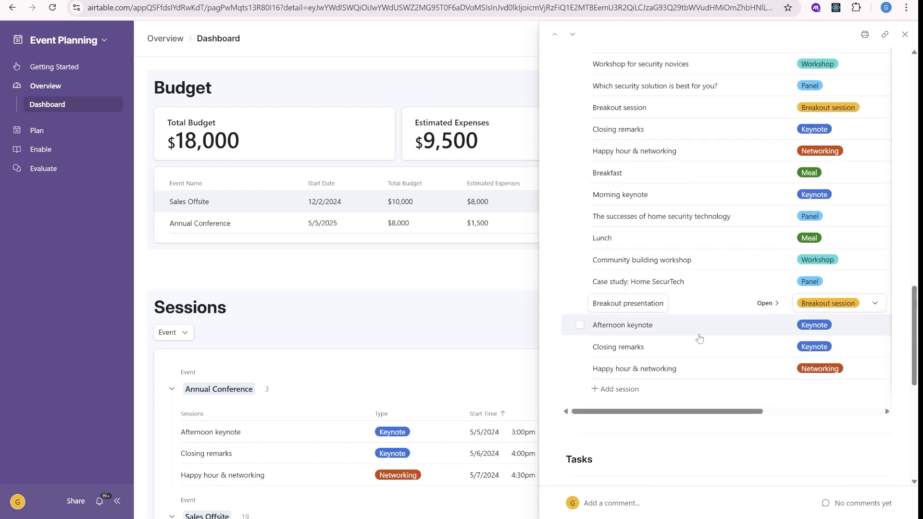
{"action": "scroll", "coordinate": [733, 274], "scroll_direction": "down", "scroll_amount": 3}
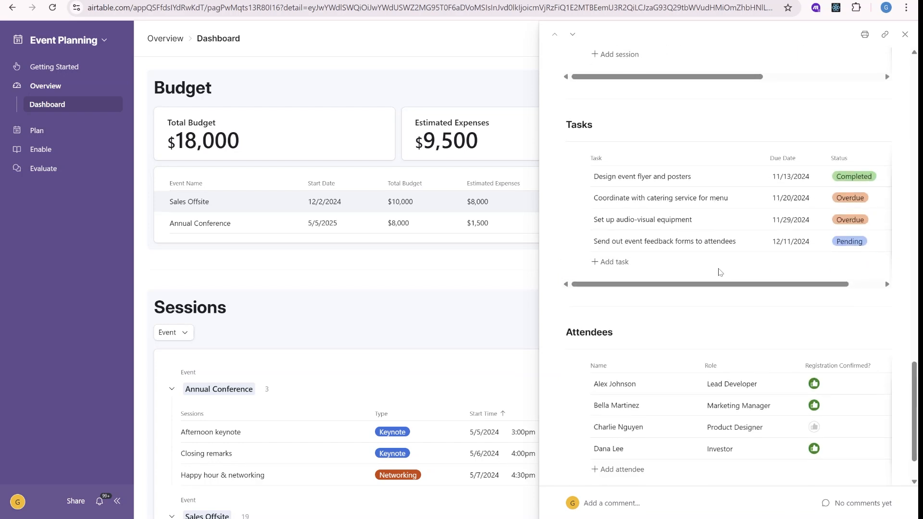
{"action": "scroll", "coordinate": [697, 309], "scroll_direction": "down", "scroll_amount": 1}
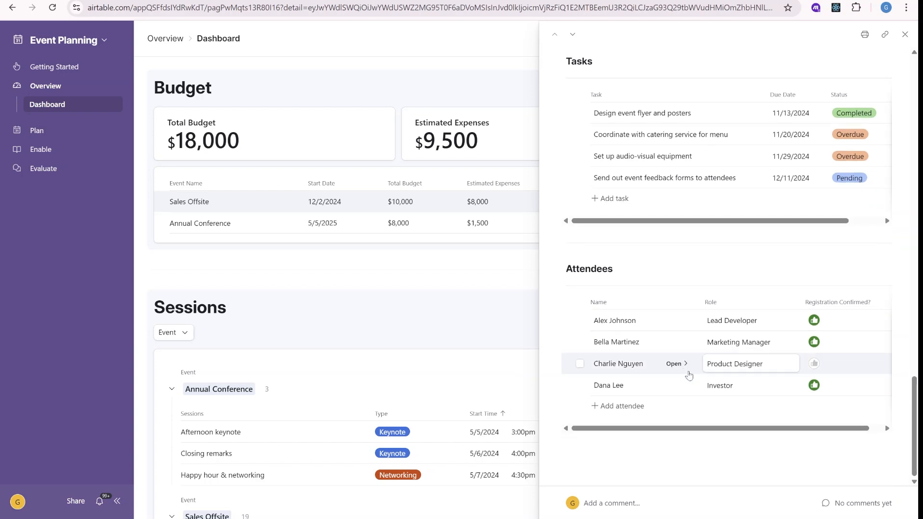
{"action": "scroll", "coordinate": [712, 406], "scroll_direction": "up", "scroll_amount": 15}
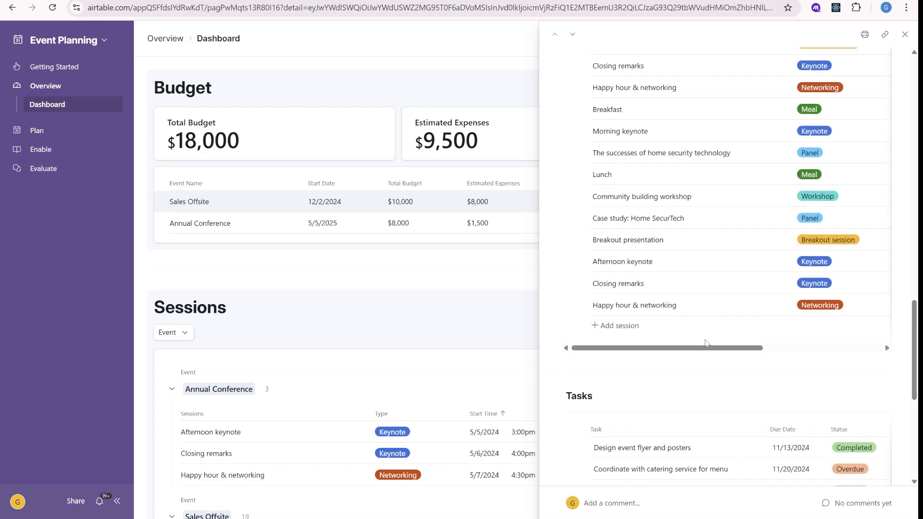
{"action": "left_click", "coordinate": [906, 37]}
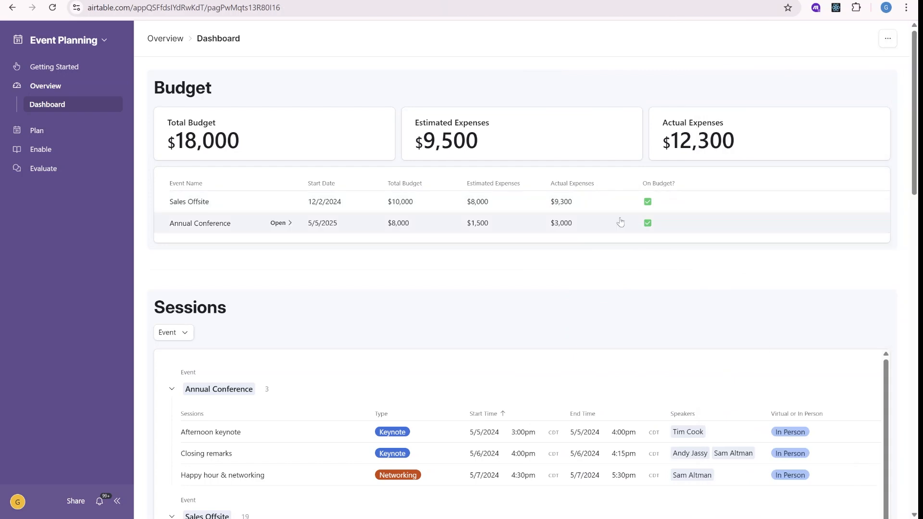
Filter the dashboard's Sessions list by the Annual Conference event, switch to Sales Offsite, and add Annual Conference so both events are included
{"action": "scroll", "coordinate": [429, 284], "scroll_direction": "down", "scroll_amount": 3}
{"action": "scroll", "coordinate": [446, 255], "scroll_direction": "down", "scroll_amount": 3}
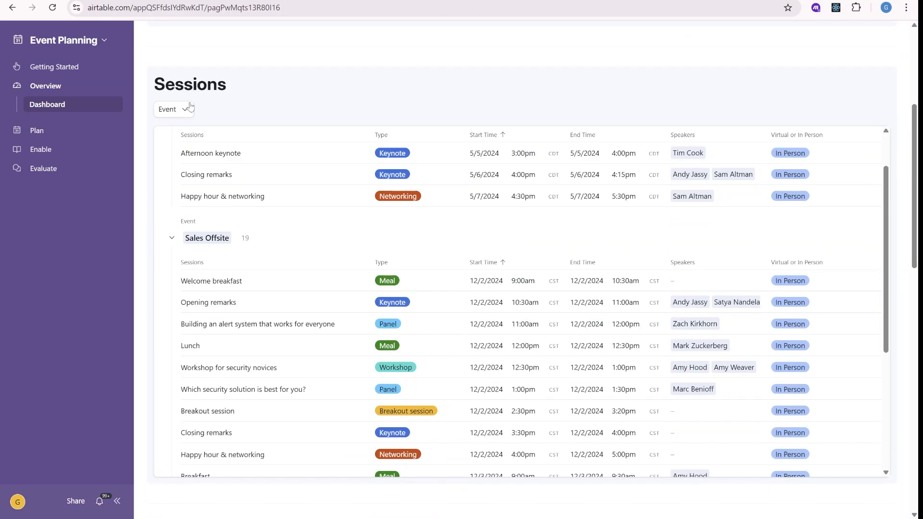
{"action": "scroll", "coordinate": [398, 222], "scroll_direction": "up", "scroll_amount": 1}
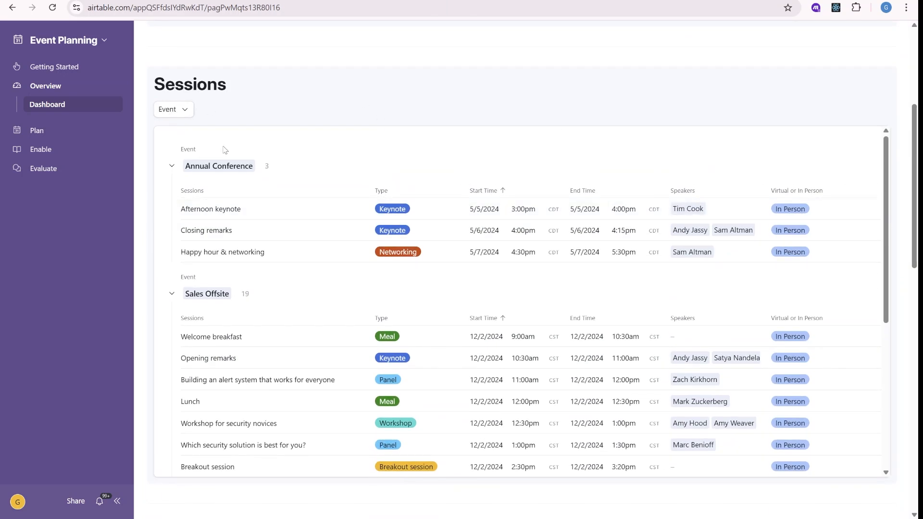
{"action": "left_click", "coordinate": [169, 110]}
{"action": "left_click", "coordinate": [169, 174]}
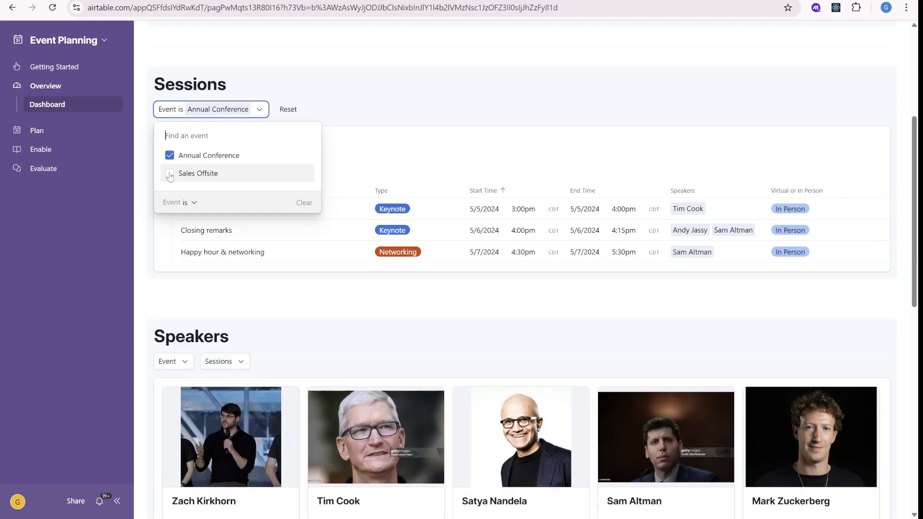
{"action": "left_click", "coordinate": [169, 174]}
{"action": "left_click", "coordinate": [219, 156]}
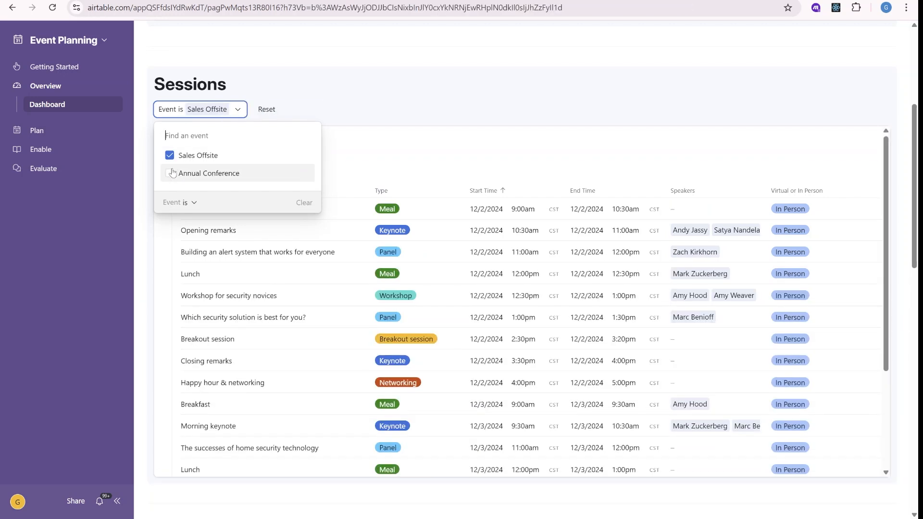
{"action": "left_click", "coordinate": [226, 173]}
{"action": "left_click", "coordinate": [499, 136]}
Open the Workshop for security novices session, review its details, meeting link and speakers, and close the record
{"action": "scroll", "coordinate": [351, 255], "scroll_direction": "down", "scroll_amount": 4}
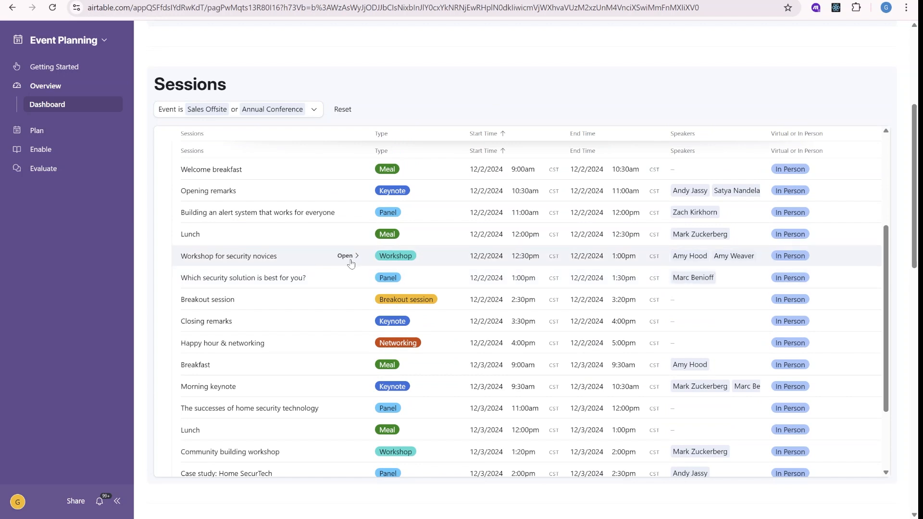
{"action": "left_click", "coordinate": [350, 262]}
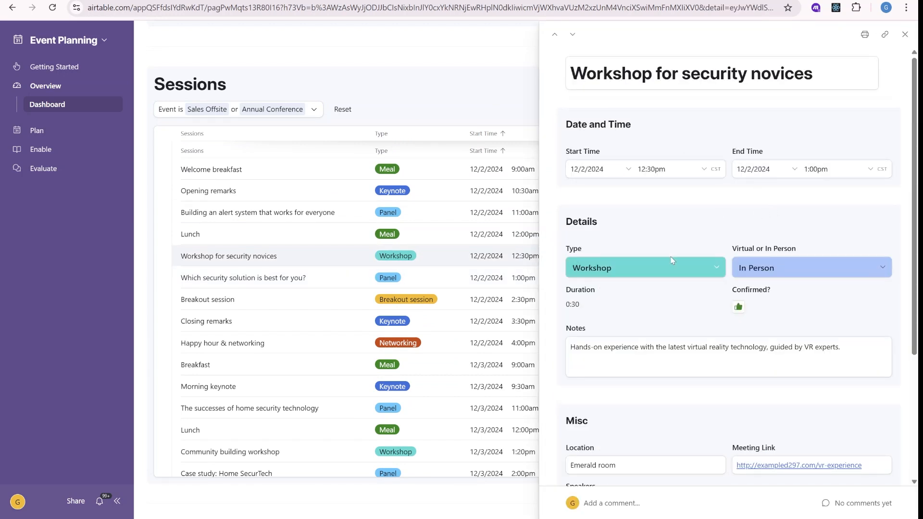
{"action": "scroll", "coordinate": [672, 260], "scroll_direction": "down", "scroll_amount": 4}
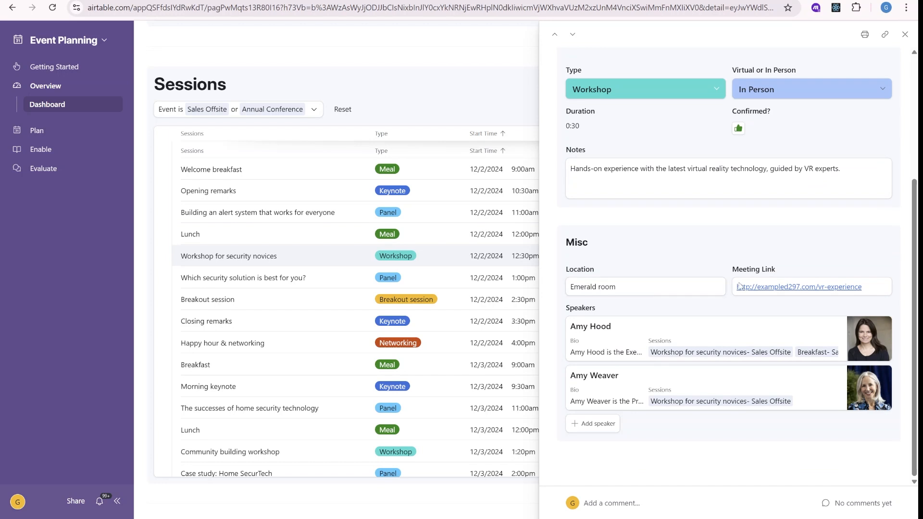
{"action": "left_click_drag", "start_coordinate": [887, 287], "coordinate": [730, 291]}
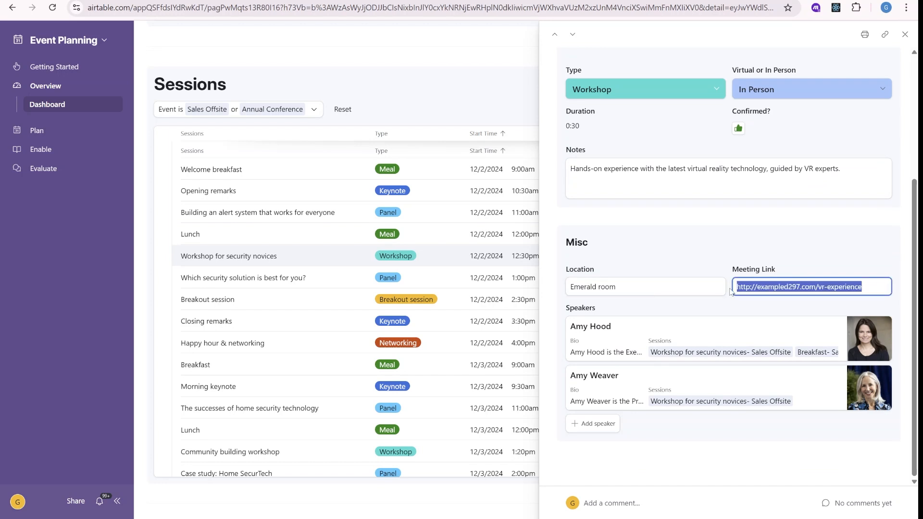
{"action": "left_click", "coordinate": [429, 88]}
Look through the rest of the Sessions list and view the Speakers gallery
{"action": "scroll", "coordinate": [429, 92], "scroll_direction": "down", "scroll_amount": 4}
{"action": "scroll", "coordinate": [427, 185], "scroll_direction": "down", "scroll_amount": 2}
{"action": "left_click", "coordinate": [468, 359]}
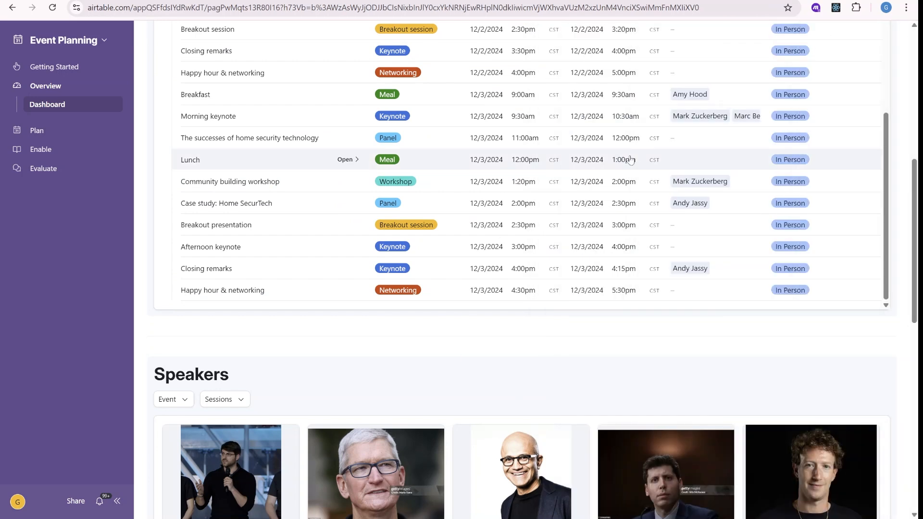
{"action": "scroll", "coordinate": [563, 303], "scroll_direction": "down", "scroll_amount": 2}
{"action": "scroll", "coordinate": [596, 339], "scroll_direction": "down", "scroll_amount": 3}
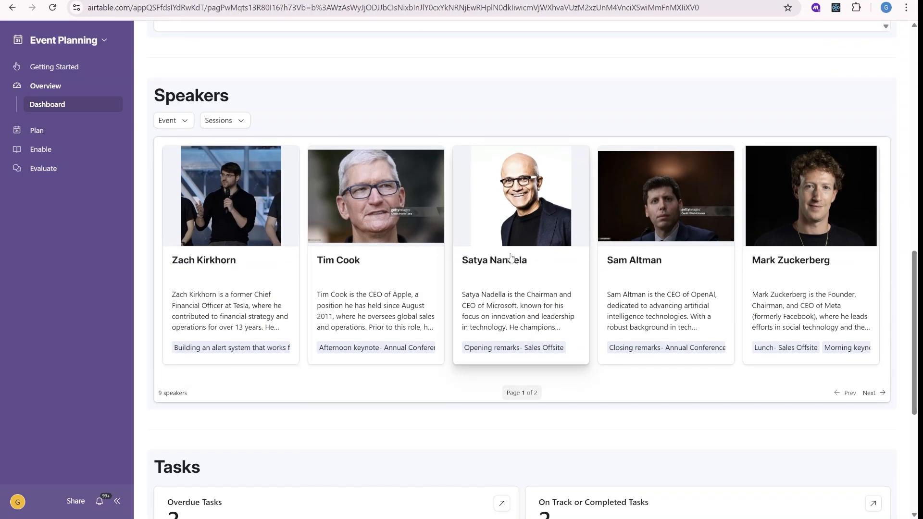
Examine the dashboard's Tasks section, including overdue and on-track summaries and the tasks grouped under High, Medium and Low priority
{"action": "scroll", "coordinate": [590, 356], "scroll_direction": "down", "scroll_amount": 2}
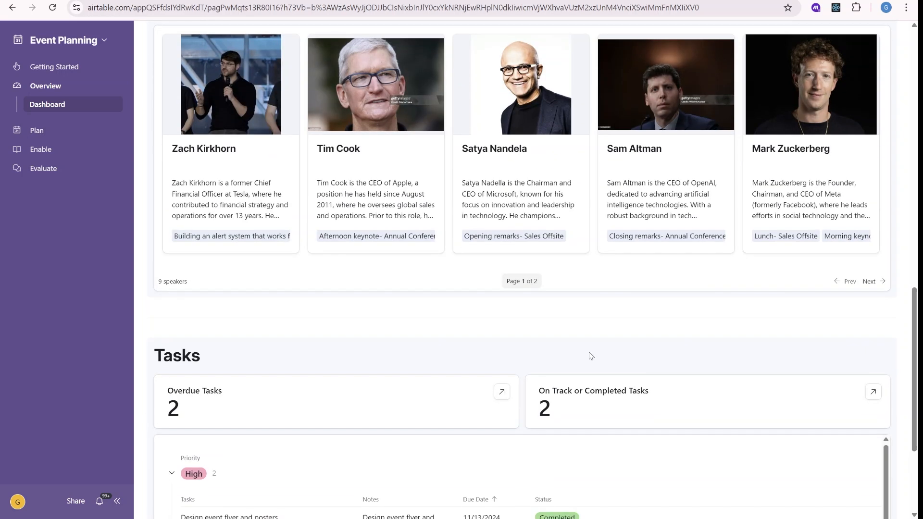
{"action": "scroll", "coordinate": [632, 299], "scroll_direction": "down", "scroll_amount": 3}
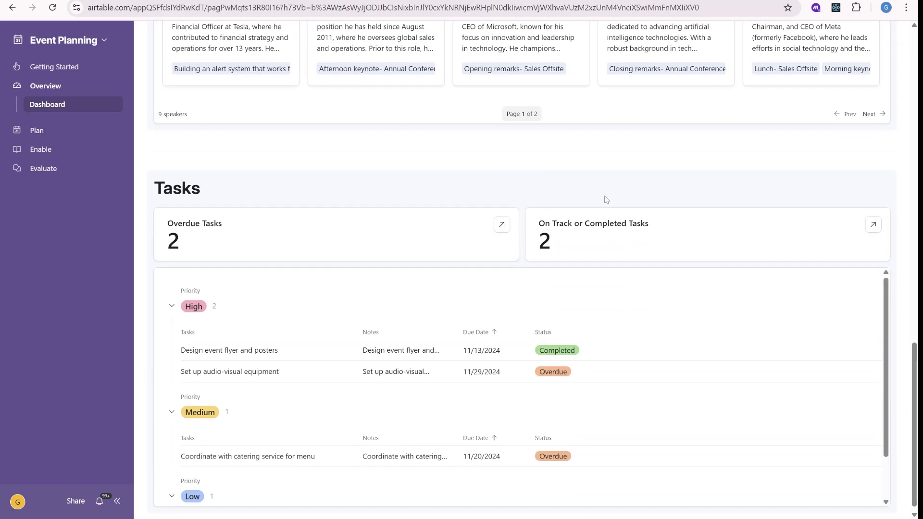
{"action": "scroll", "coordinate": [433, 216], "scroll_direction": "down", "scroll_amount": 1}
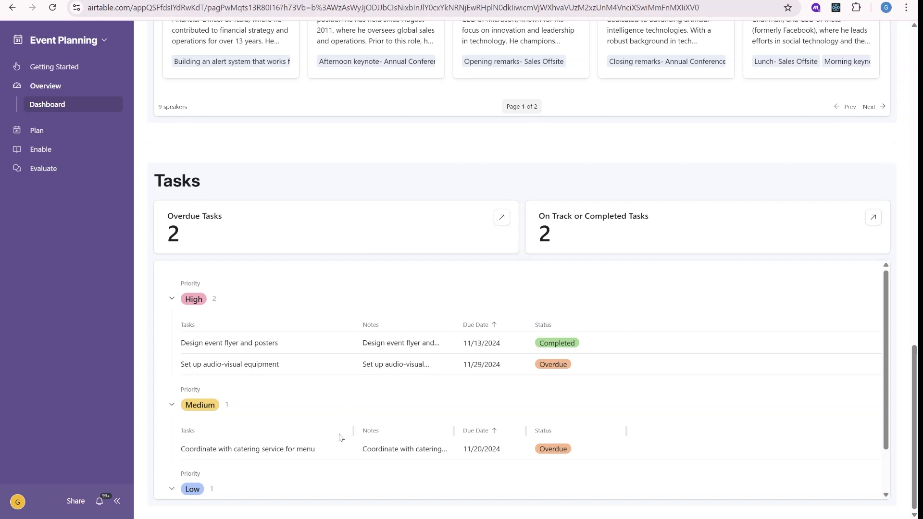
{"action": "scroll", "coordinate": [634, 380], "scroll_direction": "down", "scroll_amount": 1}
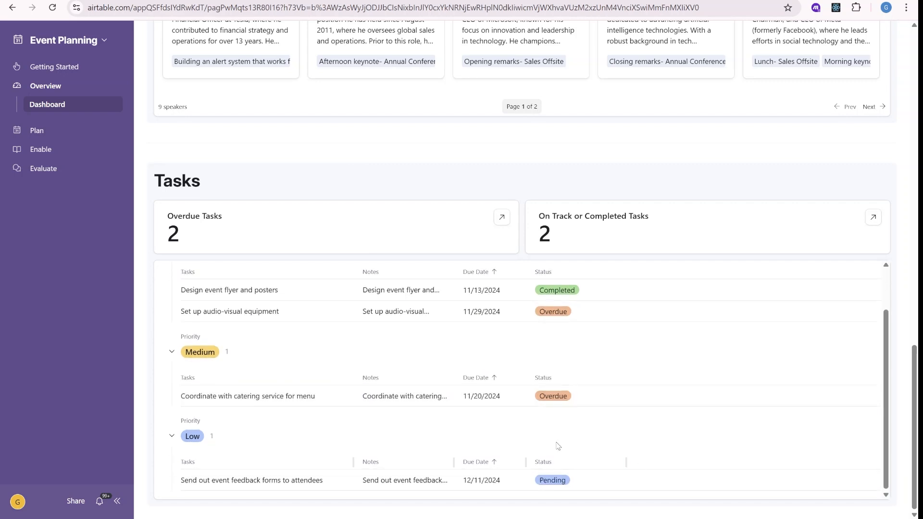
{"action": "scroll", "coordinate": [411, 403], "scroll_direction": "up", "scroll_amount": 1}
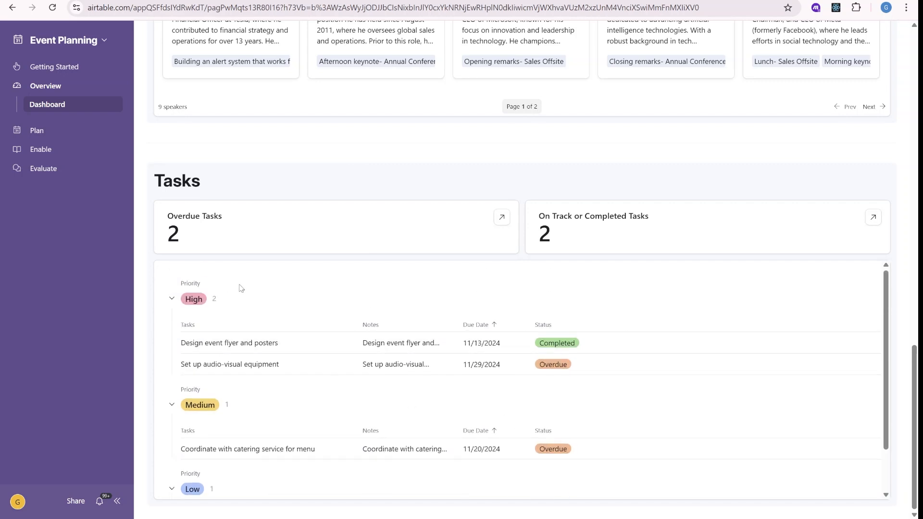
{"action": "scroll", "coordinate": [499, 371], "scroll_direction": "down", "scroll_amount": 1}
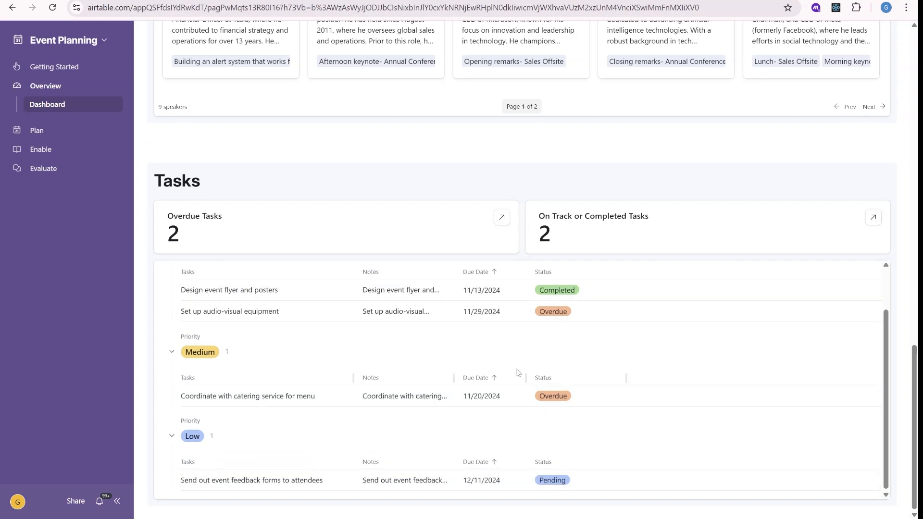
{"action": "scroll", "coordinate": [407, 377], "scroll_direction": "up", "scroll_amount": 1}
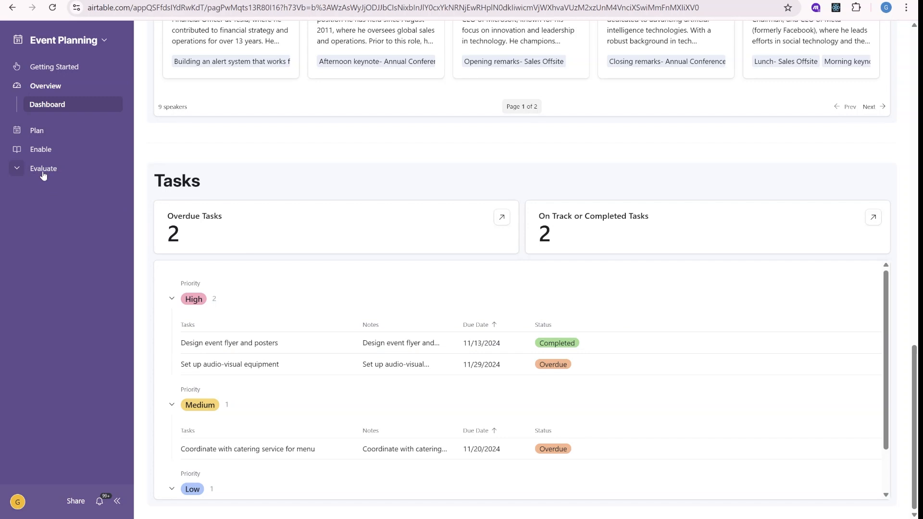
Open the Evaluate dashboard, review its feedback ratings, event summaries and individual responses, and open the Feedback form page
{"action": "left_click", "coordinate": [44, 170]}
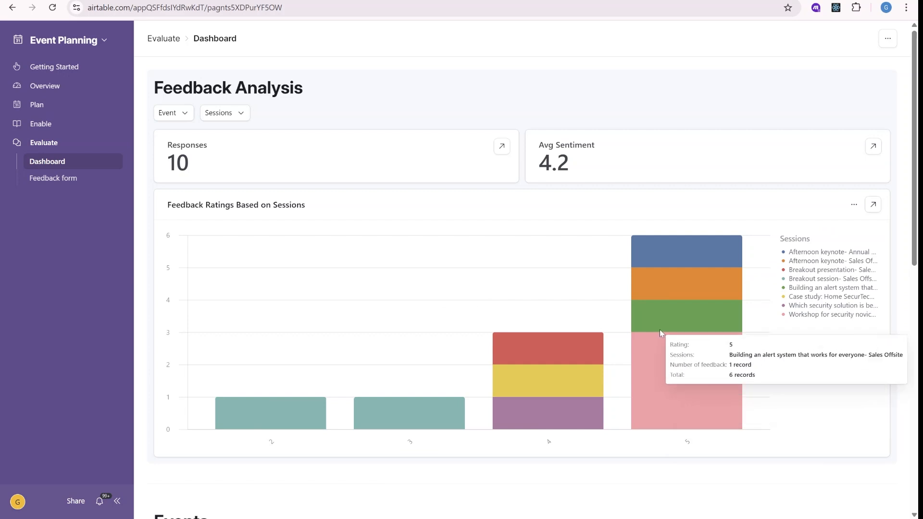
{"action": "scroll", "coordinate": [700, 375], "scroll_direction": "down", "scroll_amount": 8}
{"action": "scroll", "coordinate": [345, 281], "scroll_direction": "down", "scroll_amount": 3}
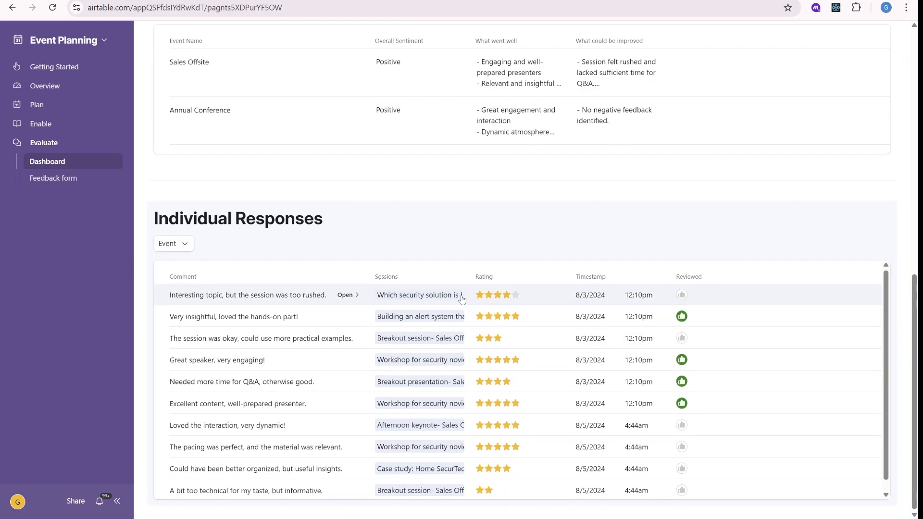
{"action": "scroll", "coordinate": [344, 346], "scroll_direction": "down", "scroll_amount": 1}
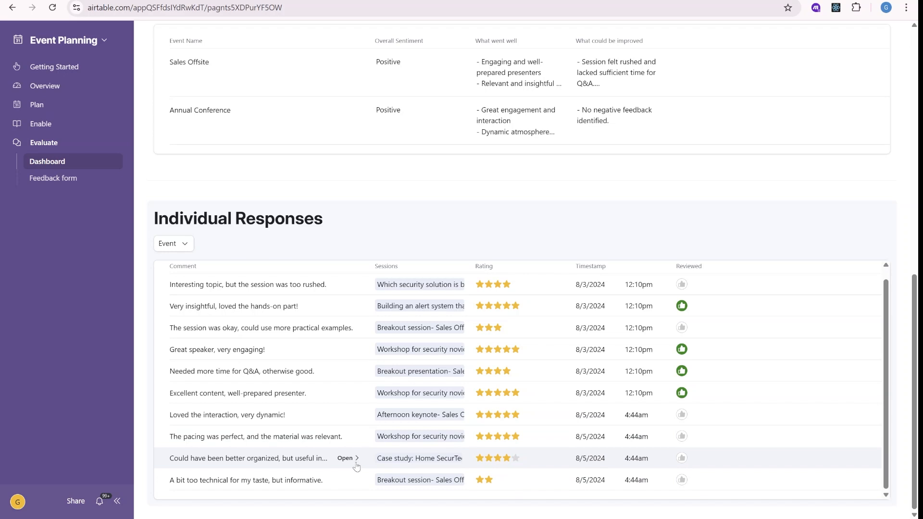
{"action": "scroll", "coordinate": [359, 459], "scroll_direction": "up", "scroll_amount": 1}
{"action": "scroll", "coordinate": [360, 452], "scroll_direction": "up", "scroll_amount": 2}
{"action": "left_click", "coordinate": [56, 179]}
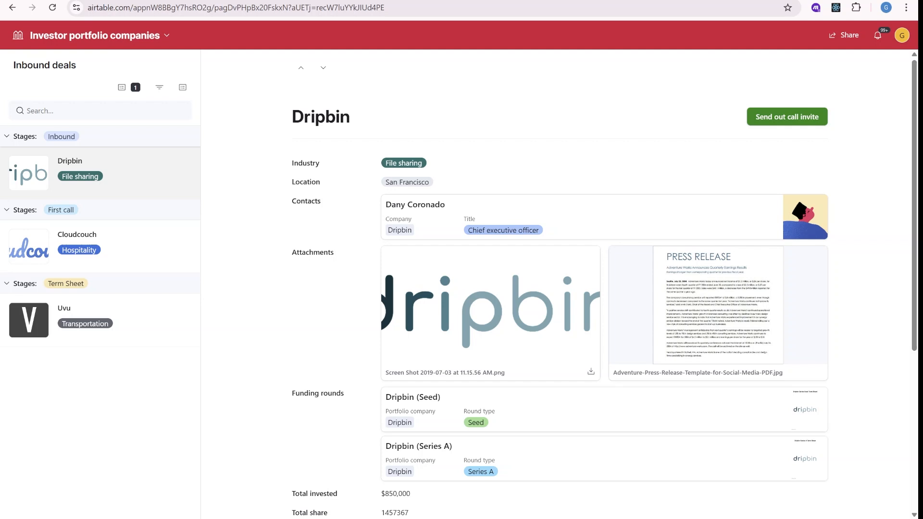
Switch to the Cloudcouch deal and back to Dripbin, and examine Dripbin's contacts, attachments, funding rounds, term sheets and press mentions
{"action": "left_click", "coordinate": [140, 251]}
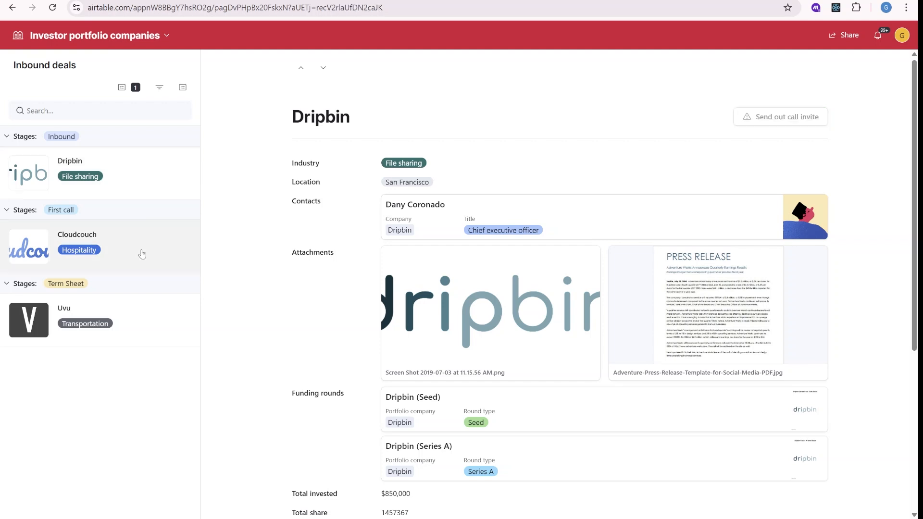
{"action": "left_click", "coordinate": [120, 188]}
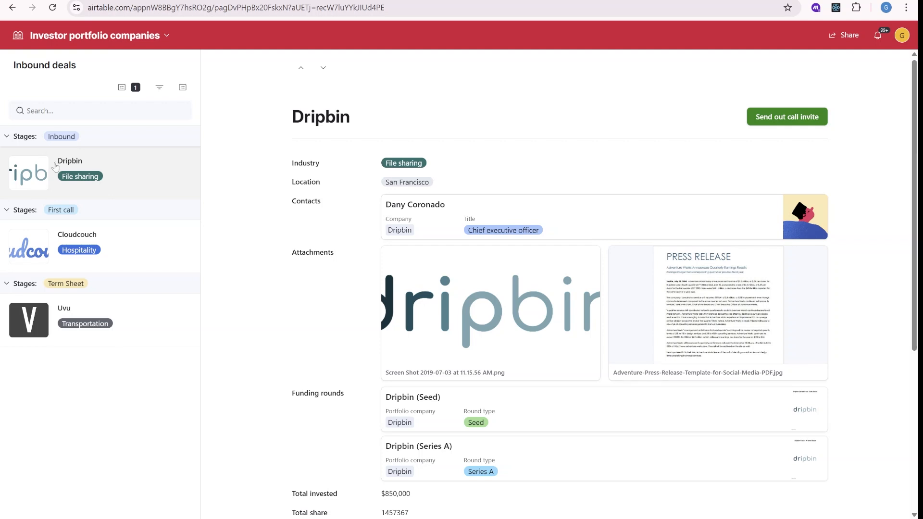
{"action": "scroll", "coordinate": [433, 274], "scroll_direction": "down", "scroll_amount": 2}
{"action": "scroll", "coordinate": [443, 201], "scroll_direction": "down", "scroll_amount": 2}
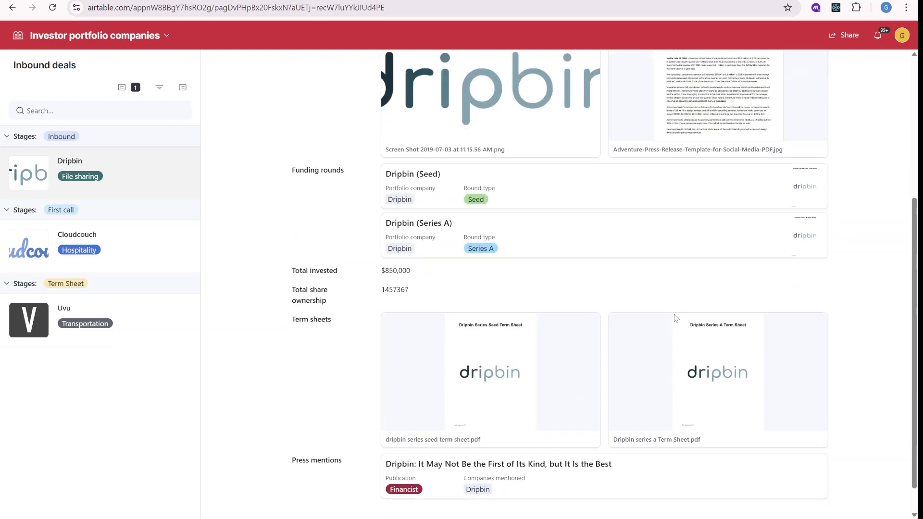
{"action": "scroll", "coordinate": [387, 207], "scroll_direction": "up", "scroll_amount": 3}
{"action": "scroll", "coordinate": [387, 206], "scroll_direction": "down", "scroll_amount": 3}
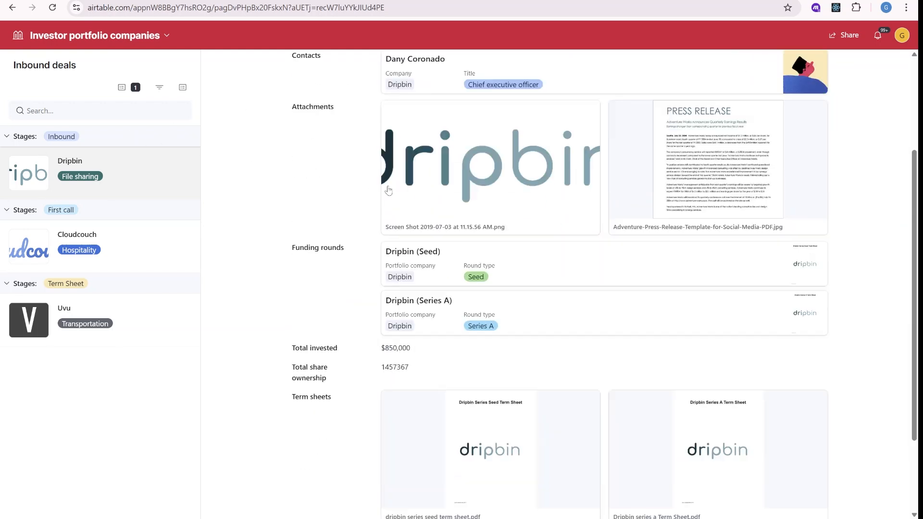
{"action": "scroll", "coordinate": [530, 364], "scroll_direction": "up", "scroll_amount": 5}
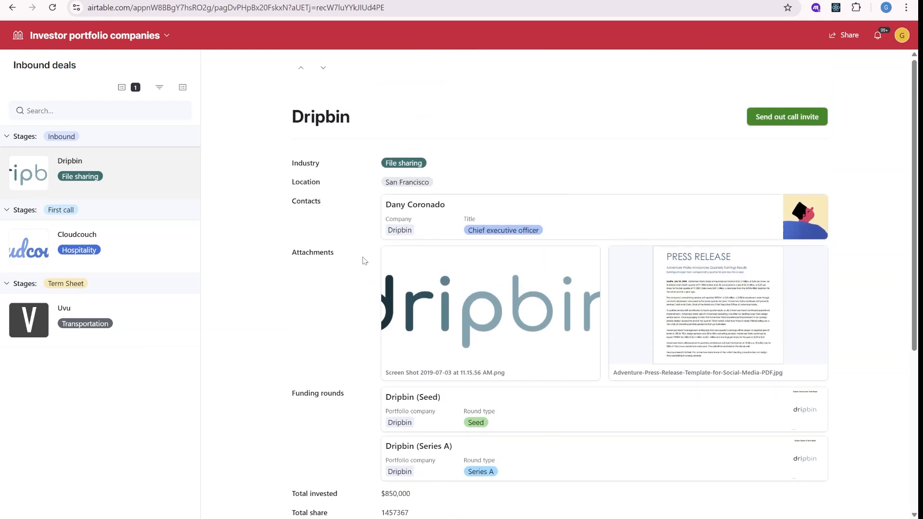
{"action": "scroll", "coordinate": [371, 252], "scroll_direction": "down", "scroll_amount": 2}
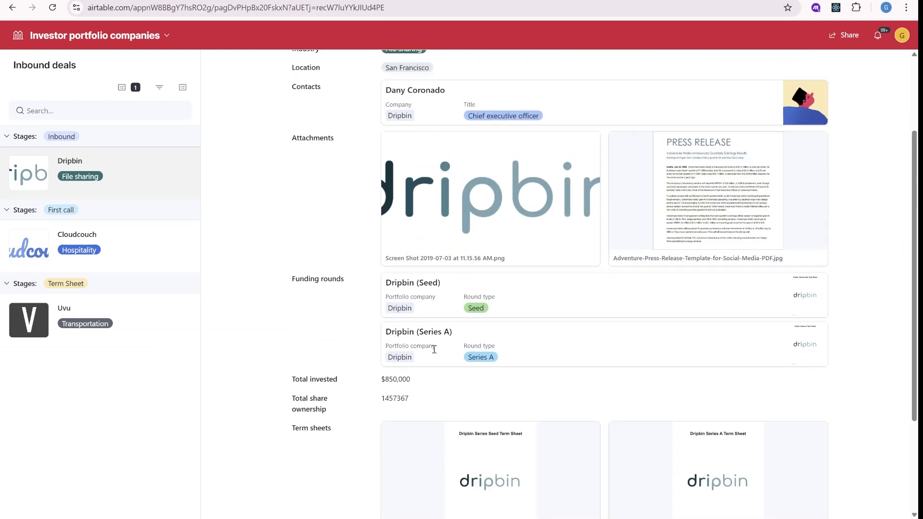
{"action": "scroll", "coordinate": [435, 350], "scroll_direction": "up", "scroll_amount": 2}
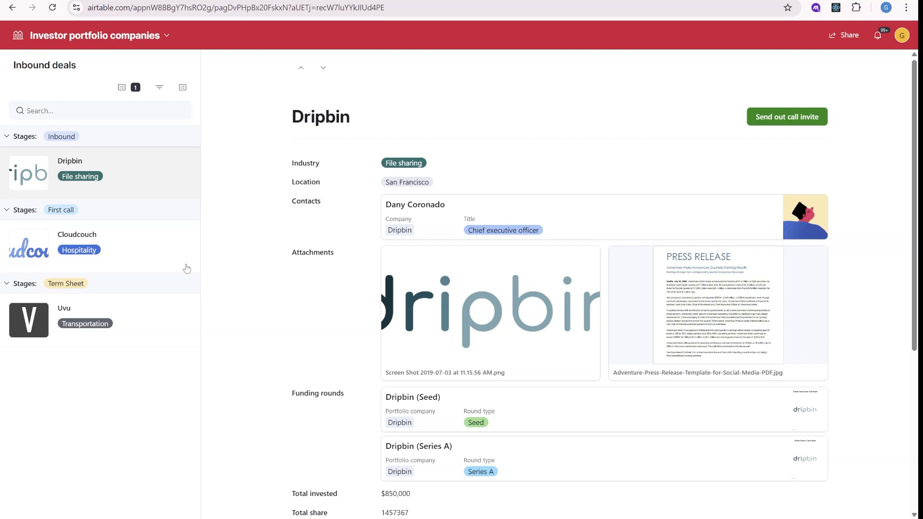
View the Cloudcouch deal, switch to the Uvu deal, and look through its funding rounds, term sheets and press mentions
{"action": "left_click", "coordinate": [147, 256]}
{"action": "left_click", "coordinate": [130, 310]}
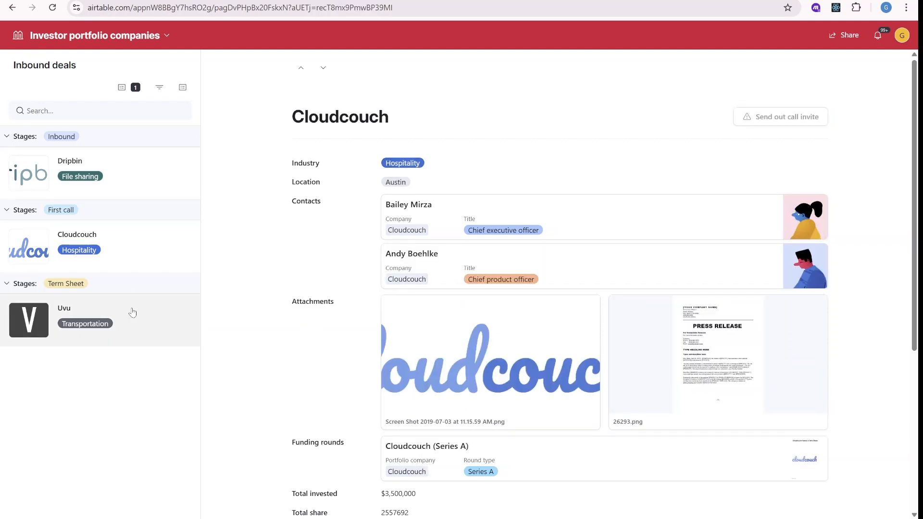
{"action": "scroll", "coordinate": [301, 314], "scroll_direction": "down", "scroll_amount": 5}
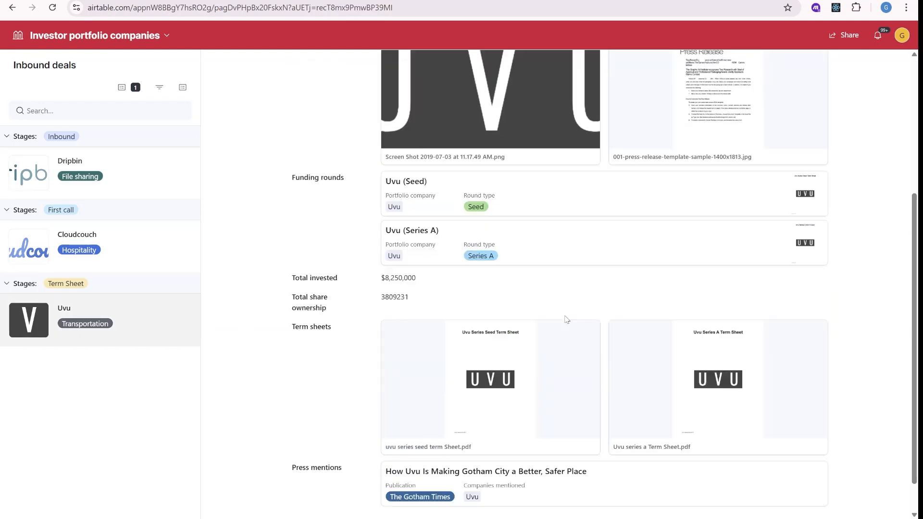
{"action": "scroll", "coordinate": [322, 321], "scroll_direction": "up", "scroll_amount": 5}
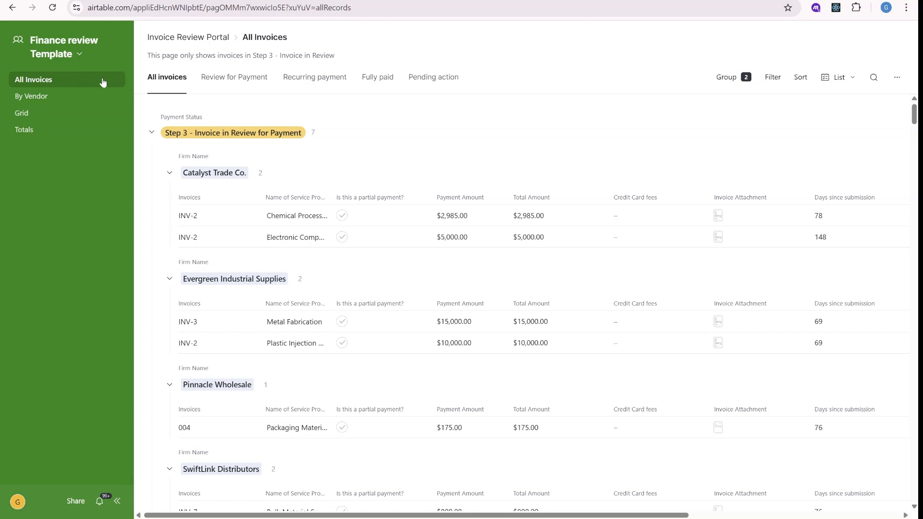
Open Catalyst Trade Co.'s Chemical Processing invoice from the All Invoices list and review its details and service description
{"action": "scroll", "coordinate": [534, 243], "scroll_direction": "down", "scroll_amount": 1}
{"action": "scroll", "coordinate": [540, 264], "scroll_direction": "up", "scroll_amount": 1}
{"action": "left_click", "coordinate": [424, 221]}
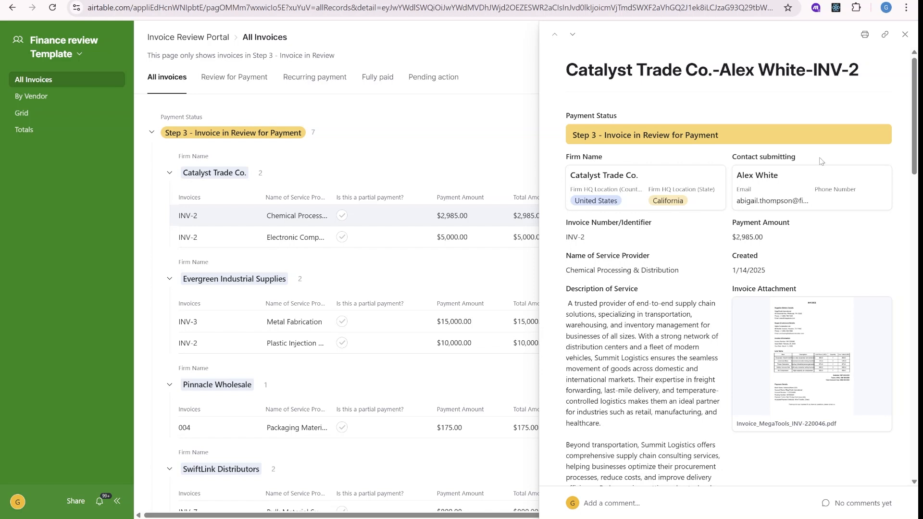
{"action": "scroll", "coordinate": [646, 222], "scroll_direction": "down", "scroll_amount": 2}
{"action": "left_click_drag", "start_coordinate": [629, 310], "coordinate": [583, 224]}
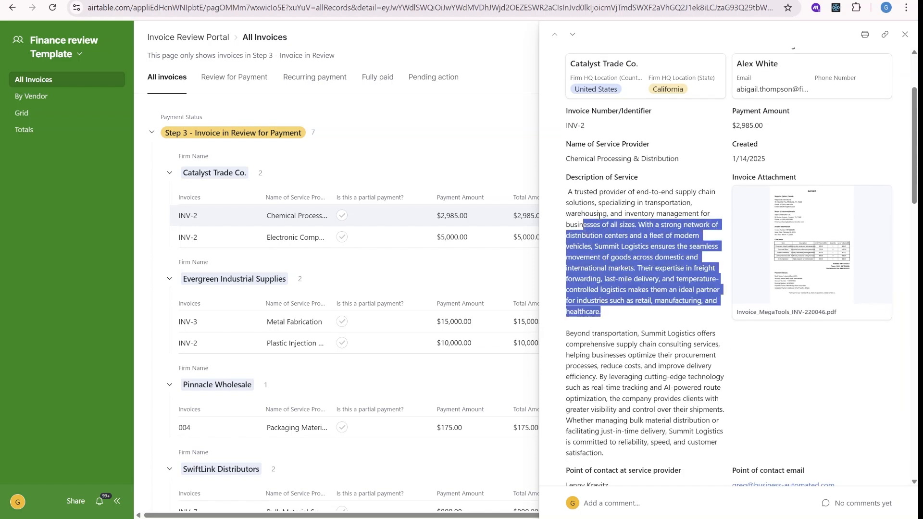
{"action": "scroll", "coordinate": [661, 239], "scroll_direction": "up", "scroll_amount": 2}
Open the MegaTools invoice PDF attachment, review its line items and payment details, and close the preview
{"action": "left_click", "coordinate": [810, 335]}
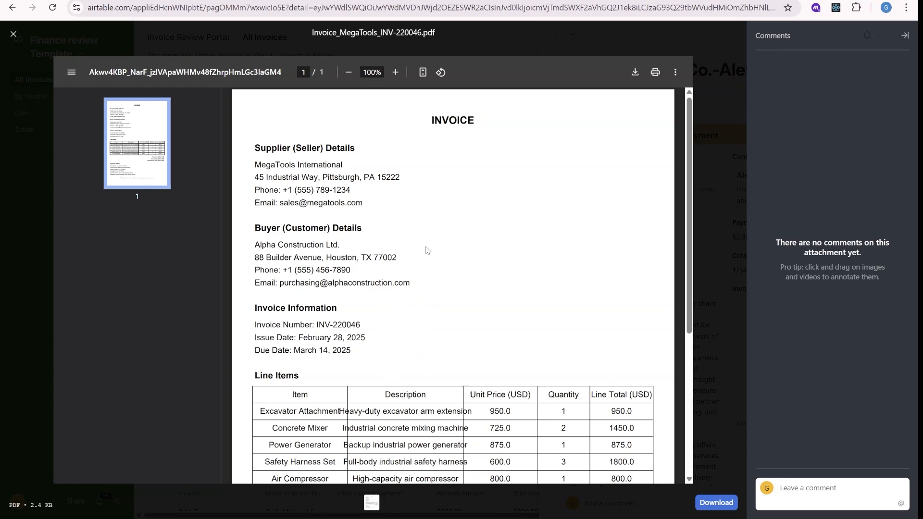
{"action": "scroll", "coordinate": [428, 250], "scroll_direction": "down", "scroll_amount": 2}
{"action": "scroll", "coordinate": [471, 255], "scroll_direction": "down", "scroll_amount": 2}
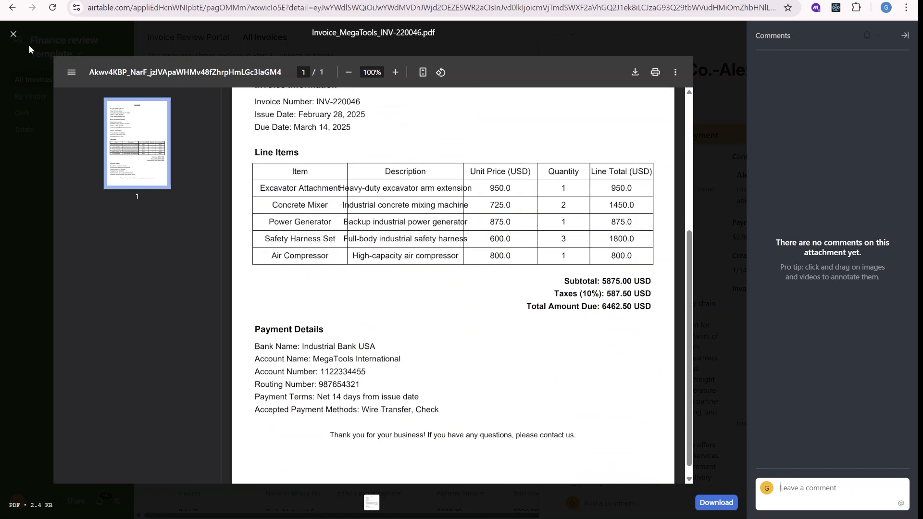
{"action": "left_click", "coordinate": [13, 34]}
Set the Payment Date to 4/11/2025 in the Actions section of the Catalyst Trade Co. invoice record
{"action": "scroll", "coordinate": [767, 228], "scroll_direction": "down", "scroll_amount": 7}
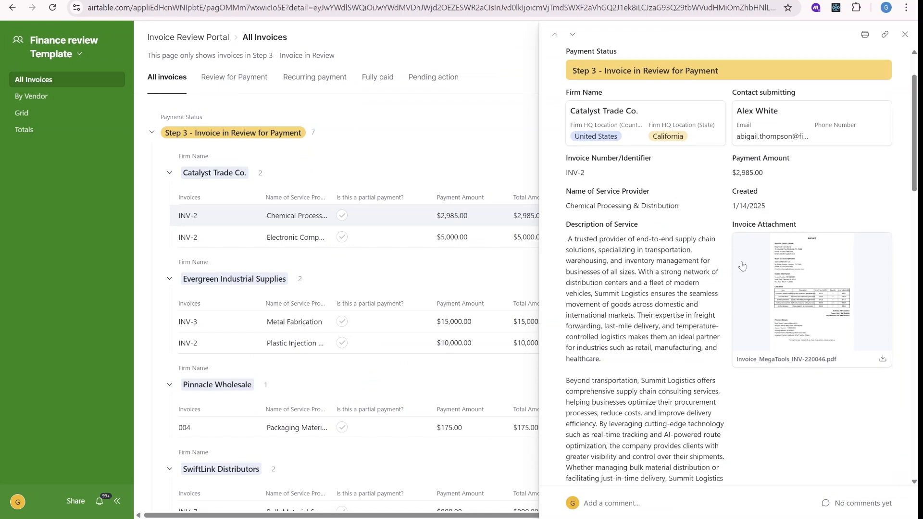
{"action": "scroll", "coordinate": [738, 239], "scroll_direction": "down", "scroll_amount": 4}
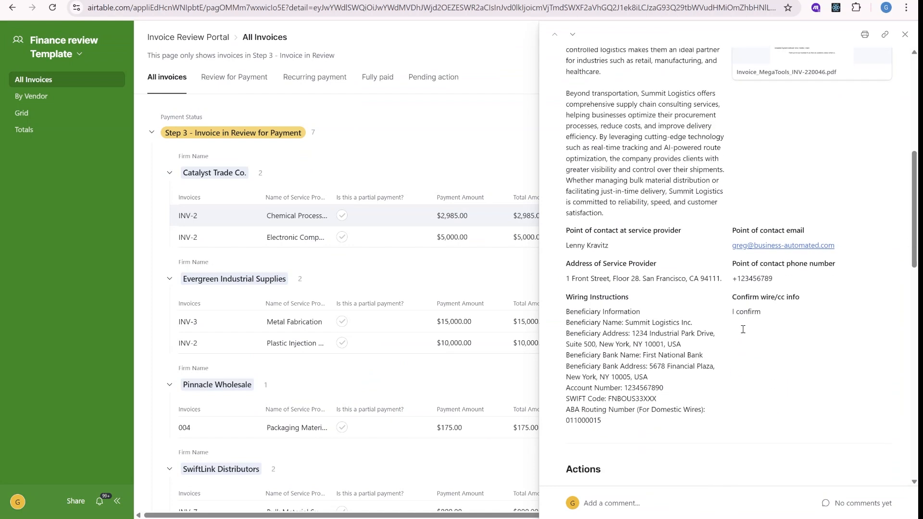
{"action": "scroll", "coordinate": [732, 351], "scroll_direction": "down", "scroll_amount": 1}
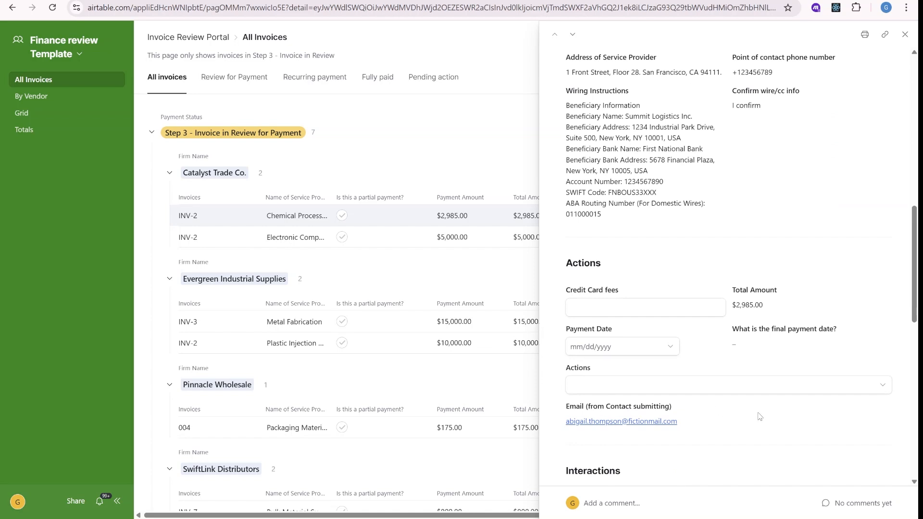
{"action": "left_click", "coordinate": [627, 347]}
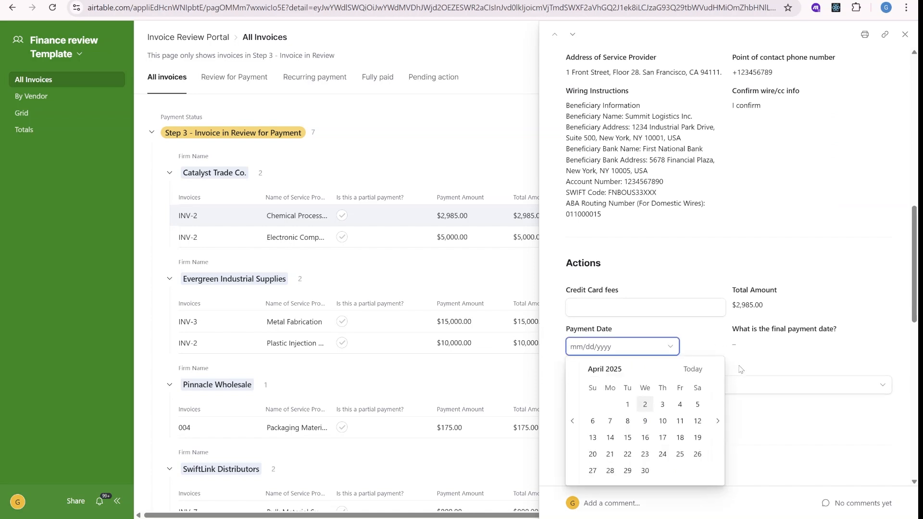
{"action": "left_click", "coordinate": [677, 418]}
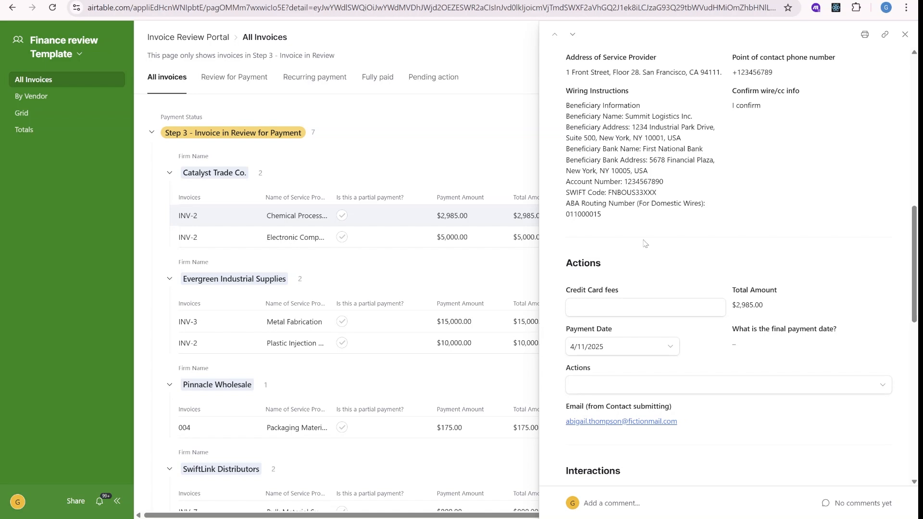
Open the Totals page and expand the NextGen Wholesale and OmniSource firms to examine their invoices and payment statuses
{"action": "left_click", "coordinate": [27, 134]}
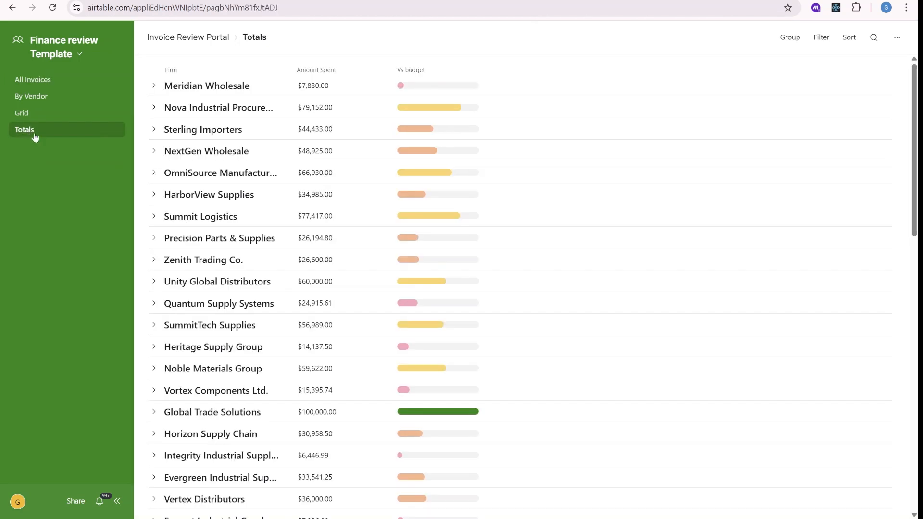
{"action": "left_click", "coordinate": [154, 152]}
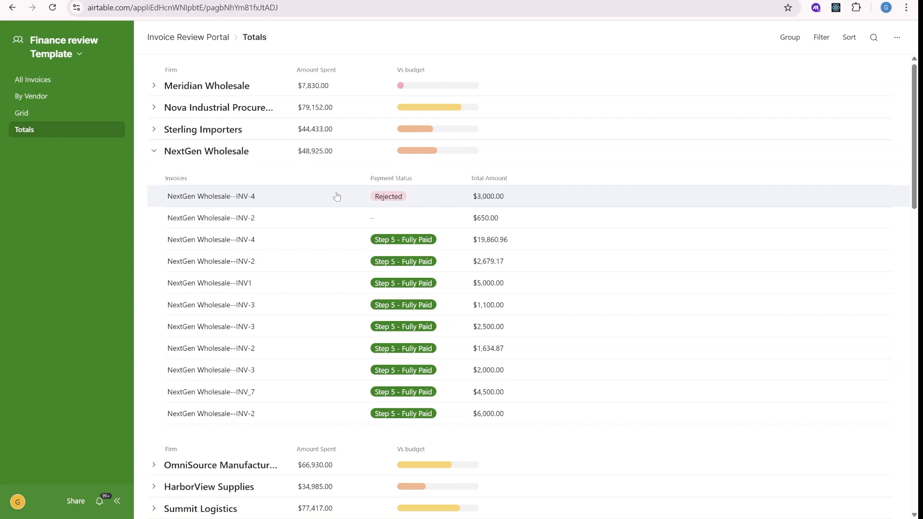
{"action": "scroll", "coordinate": [269, 308], "scroll_direction": "down", "scroll_amount": 2}
{"action": "scroll", "coordinate": [307, 384], "scroll_direction": "up", "scroll_amount": 2}
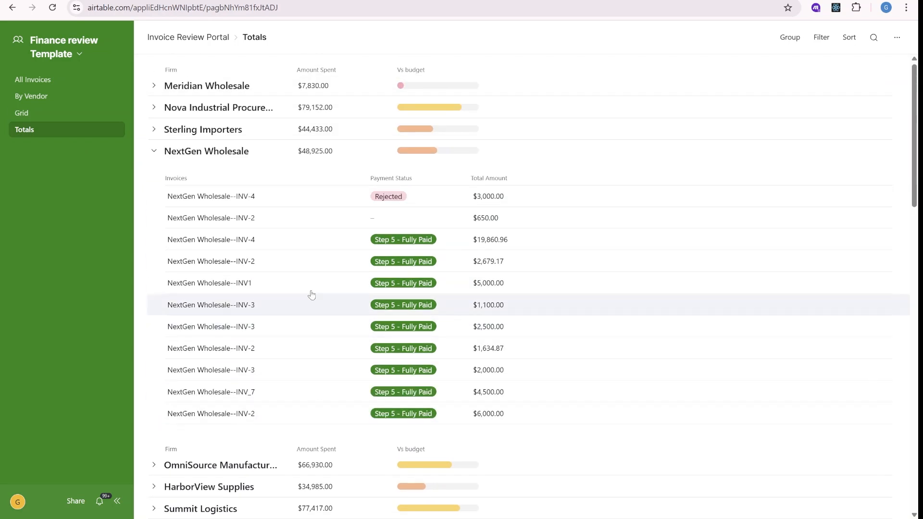
{"action": "scroll", "coordinate": [272, 289], "scroll_direction": "down", "scroll_amount": 3}
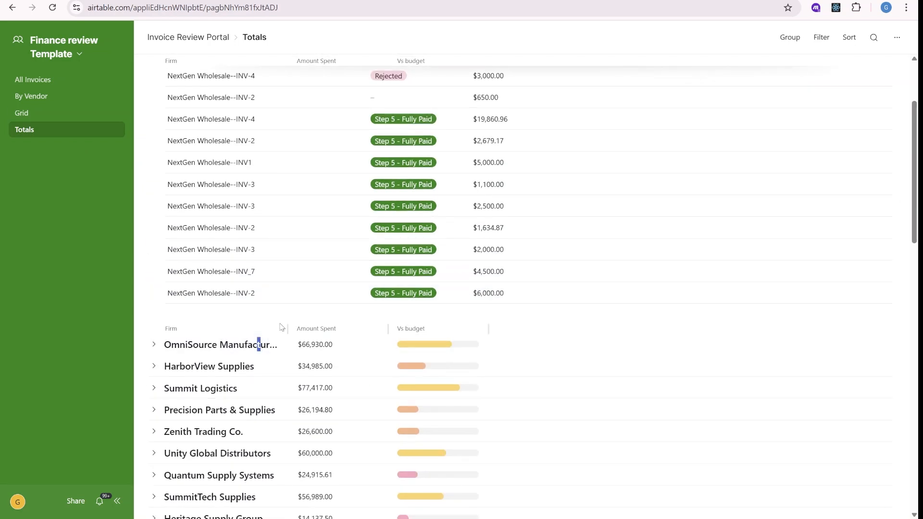
{"action": "left_click", "coordinate": [153, 346]}
{"action": "scroll", "coordinate": [305, 284], "scroll_direction": "down", "scroll_amount": 4}
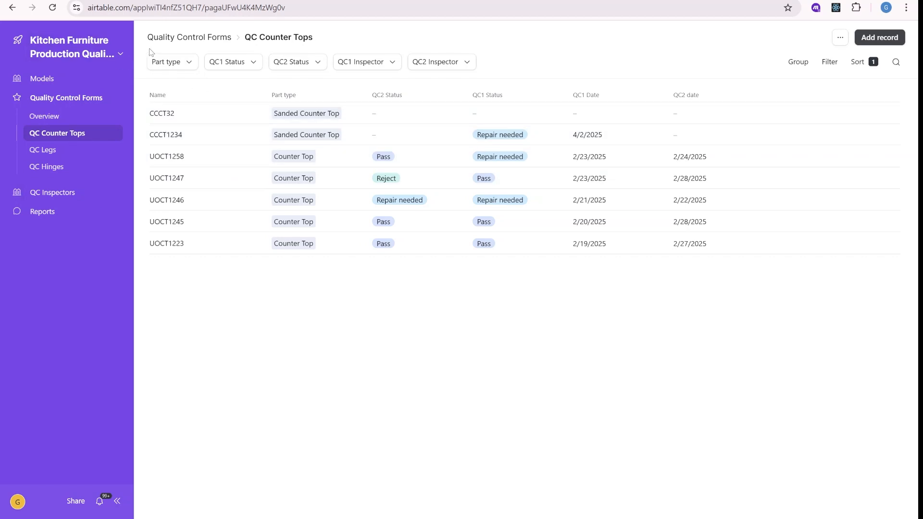
Open the CCCT32 record from the QC Counter Tops list and review its part type, inspection drawing and weight targets
{"action": "mouse_move", "coordinate": [133, 53]}
{"action": "left_mouse_down"}
{"action": "mouse_move", "coordinate": [199, 48]}
{"action": "mouse_move", "coordinate": [136, 62]}
{"action": "left_mouse_up"}
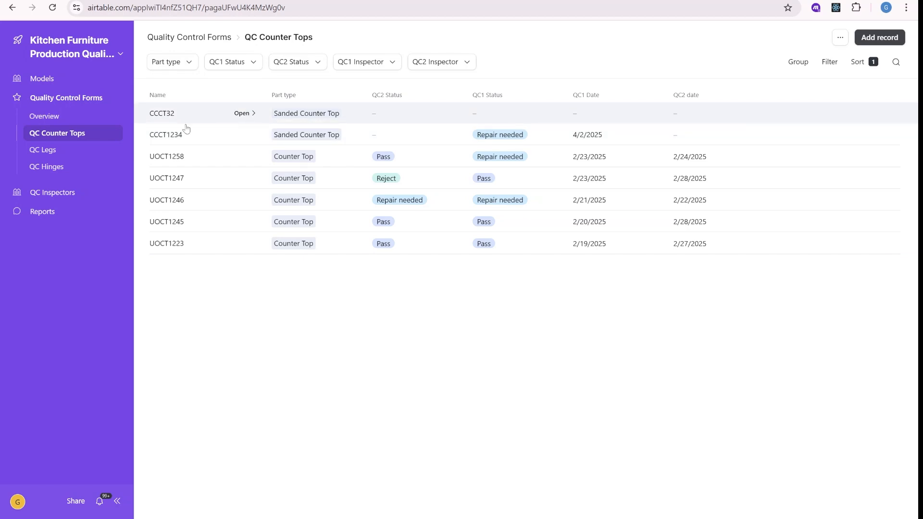
{"action": "left_click", "coordinate": [168, 115]}
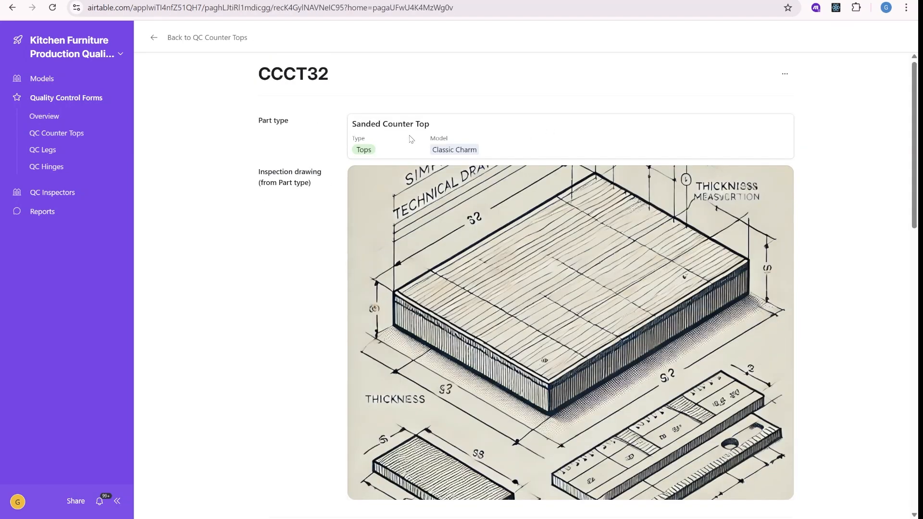
{"action": "scroll", "coordinate": [481, 174], "scroll_direction": "down", "scroll_amount": 2}
{"action": "scroll", "coordinate": [570, 209], "scroll_direction": "up", "scroll_amount": 1}
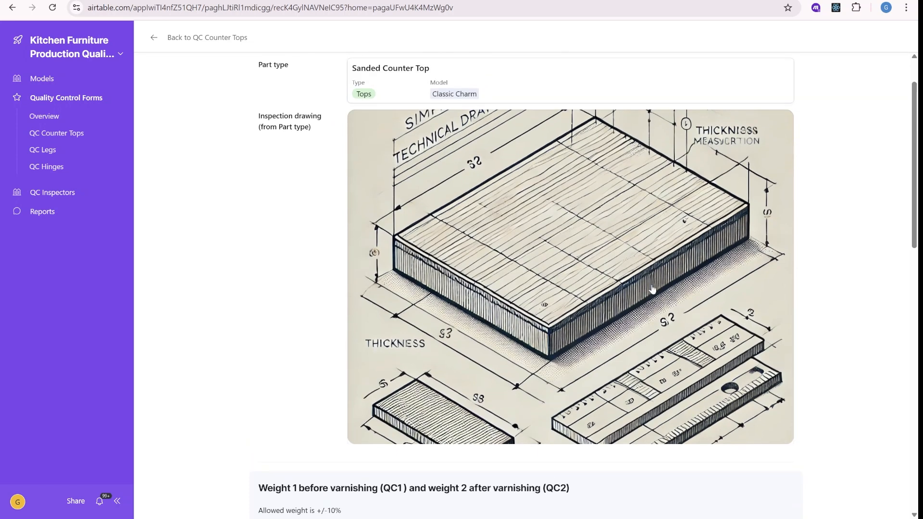
{"action": "scroll", "coordinate": [481, 265], "scroll_direction": "down", "scroll_amount": 5}
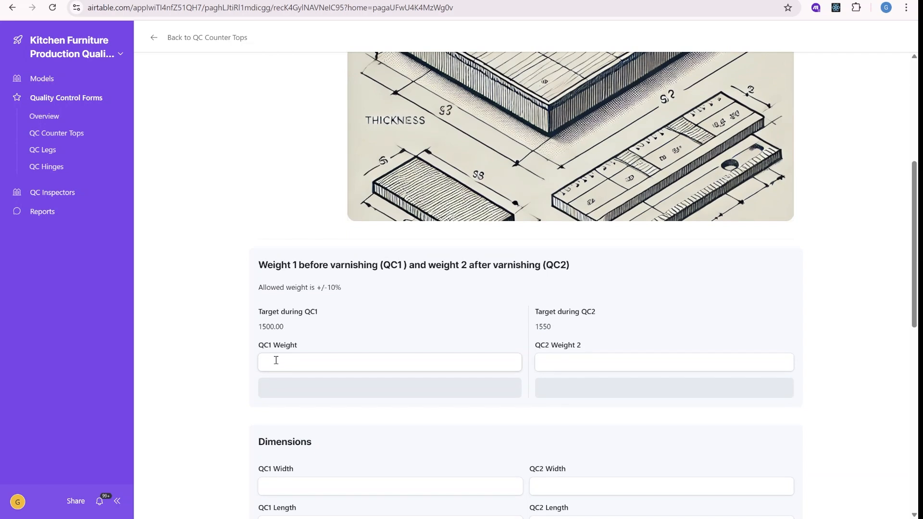
Set the QC1 Weight of the CCCT32 counter top to 1800 and view its Dimensions section
{"action": "scroll", "coordinate": [302, 321], "scroll_direction": "down", "scroll_amount": 1}
{"action": "left_click", "coordinate": [284, 309]}
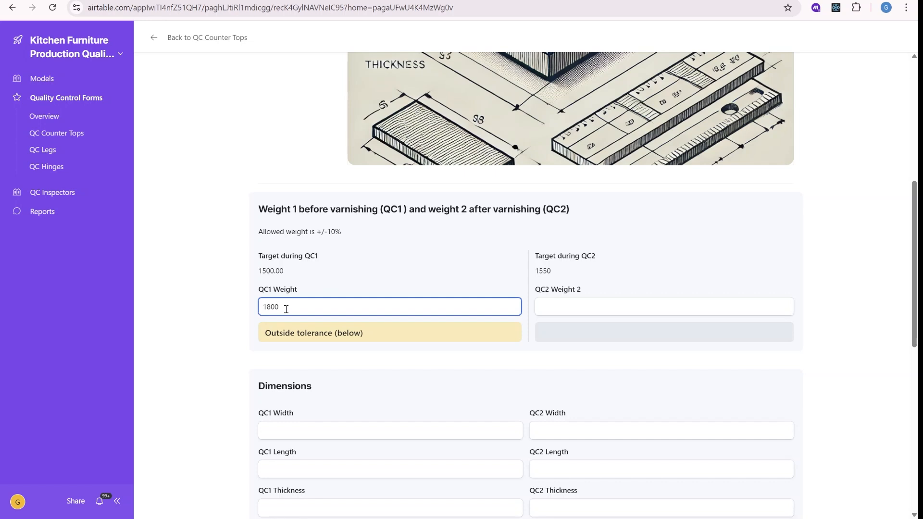
{"action": "left_click", "coordinate": [349, 271]}
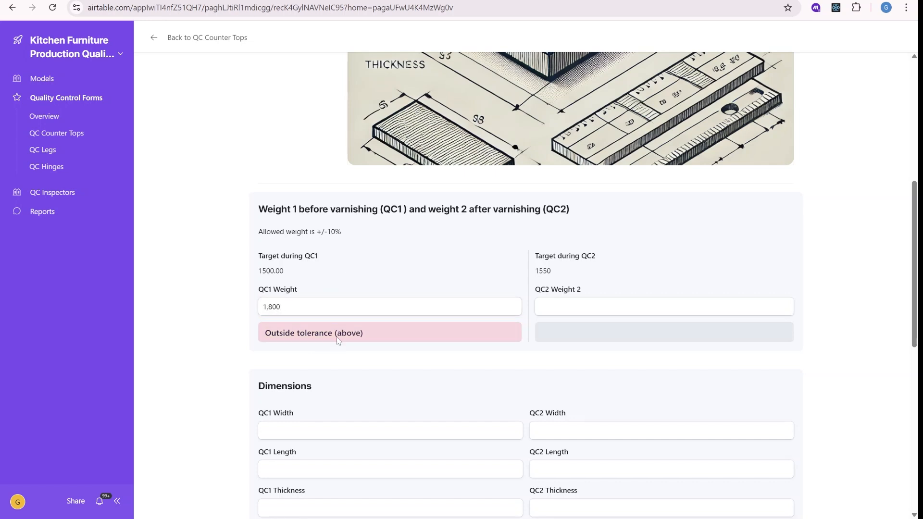
{"action": "scroll", "coordinate": [351, 336], "scroll_direction": "down", "scroll_amount": 1}
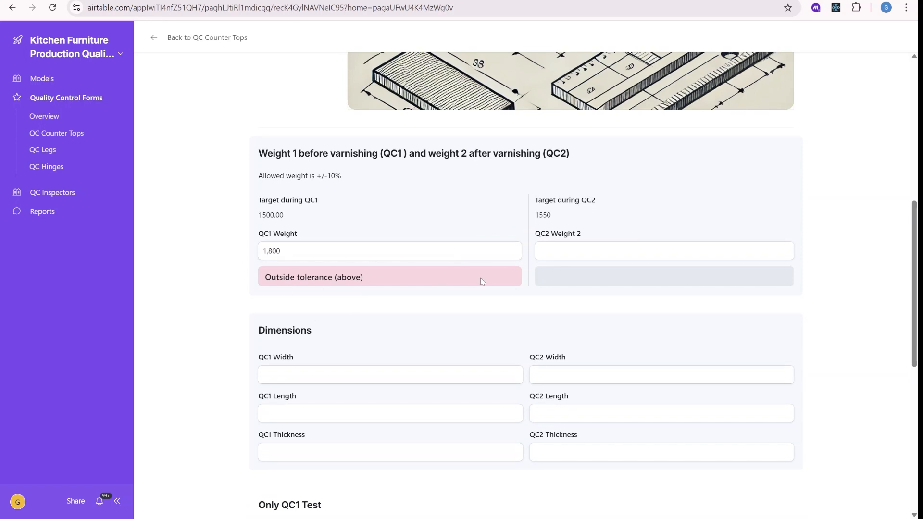
Set the QC1 Width to 200, QC1 Length to 220 and QC1 Thickness to 202 in the Dimensions section
{"action": "scroll", "coordinate": [353, 287], "scroll_direction": "down", "scroll_amount": 1}
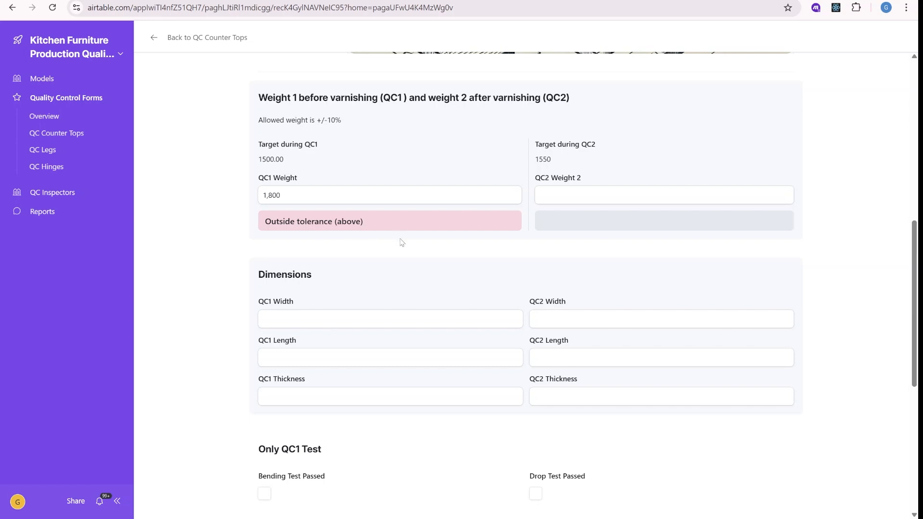
{"action": "scroll", "coordinate": [332, 229], "scroll_direction": "down", "scroll_amount": 1}
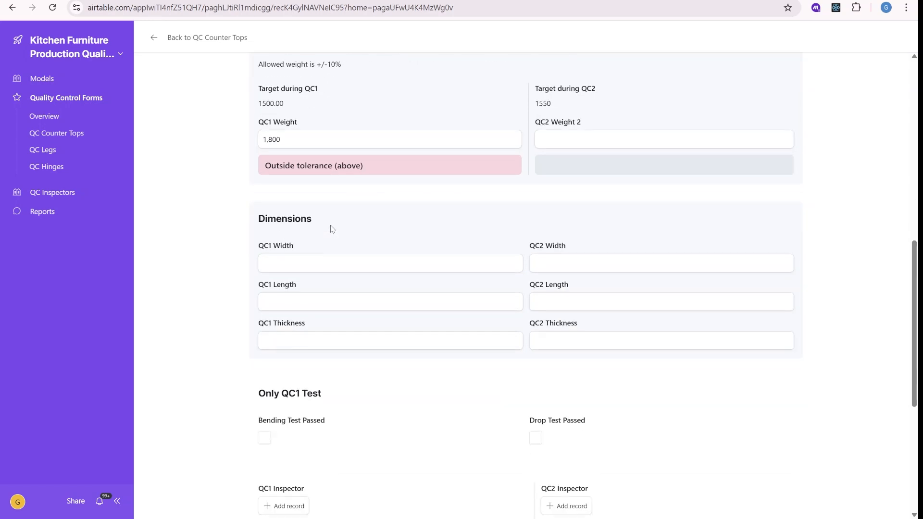
{"action": "left_click", "coordinate": [299, 262]}
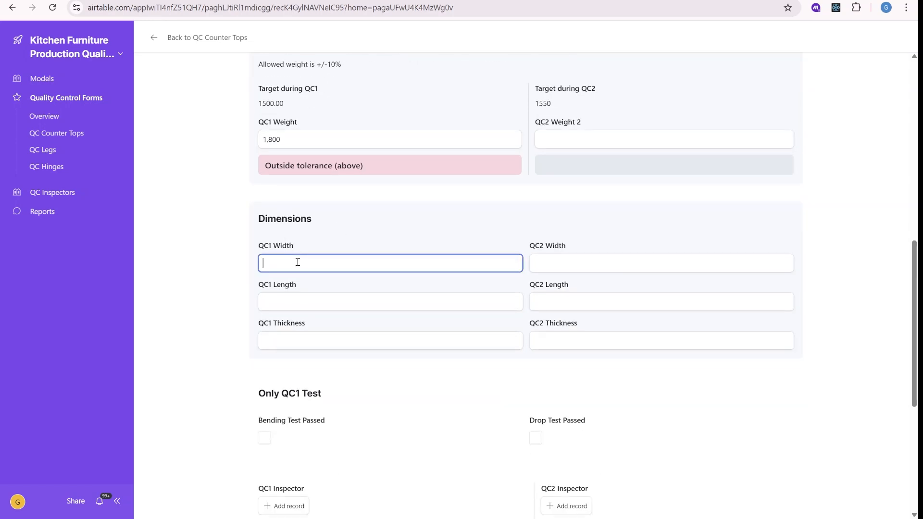
{"action": "type", "text": "200"}
{"action": "left_click", "coordinate": [296, 298]}
{"action": "left_click", "coordinate": [306, 328]}
{"action": "type", "text": "350"}
{"action": "left_click", "coordinate": [401, 361]}
Mark the bending test and the drop test as passed in the Only QC1 Test section
{"action": "scroll", "coordinate": [407, 299], "scroll_direction": "up", "scroll_amount": 5}
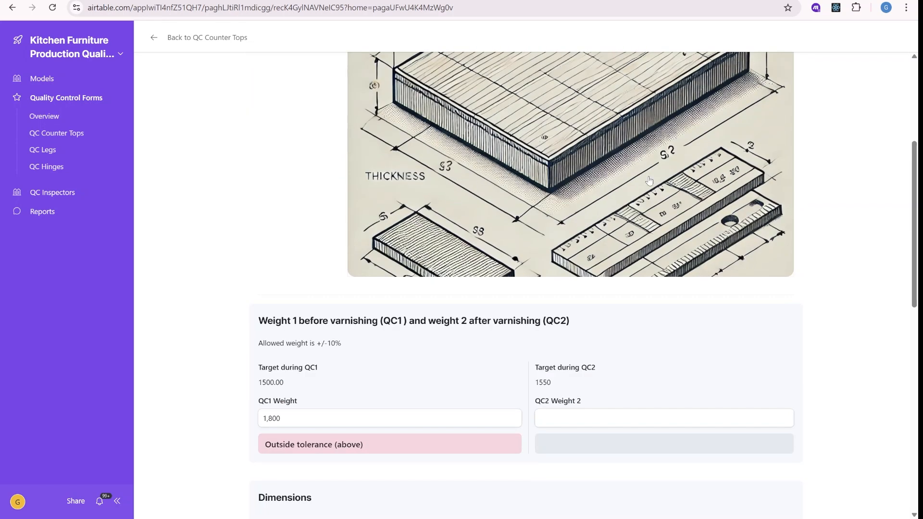
{"action": "scroll", "coordinate": [649, 181], "scroll_direction": "up", "scroll_amount": 3}
{"action": "scroll", "coordinate": [538, 209], "scroll_direction": "down", "scroll_amount": 5}
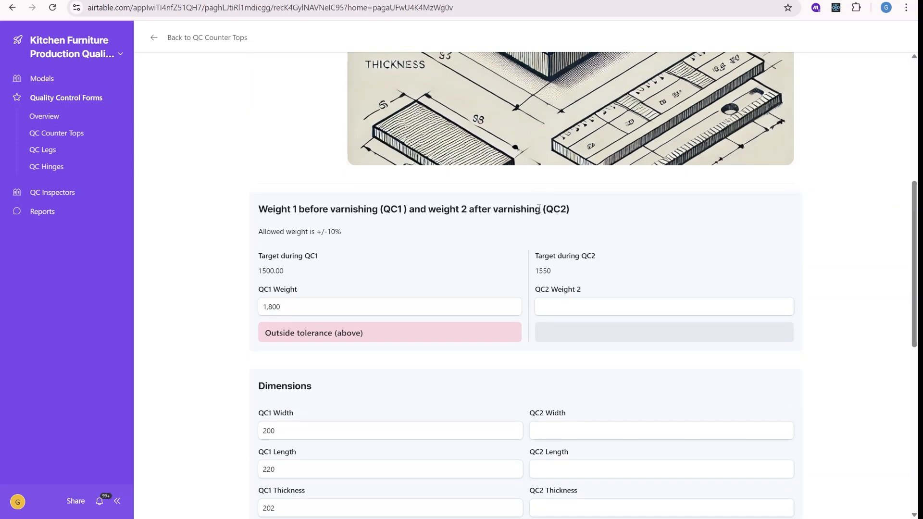
{"action": "scroll", "coordinate": [539, 208], "scroll_direction": "up", "scroll_amount": 3}
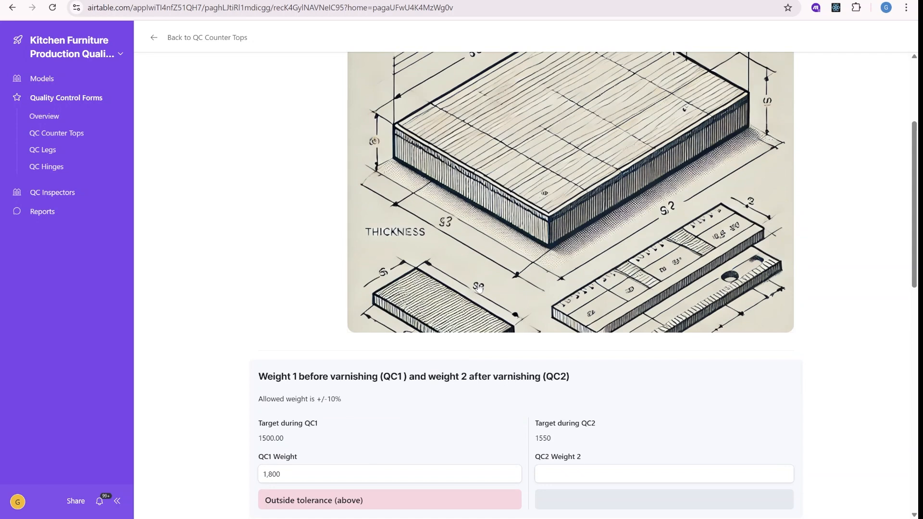
{"action": "scroll", "coordinate": [469, 281], "scroll_direction": "down", "scroll_amount": 6}
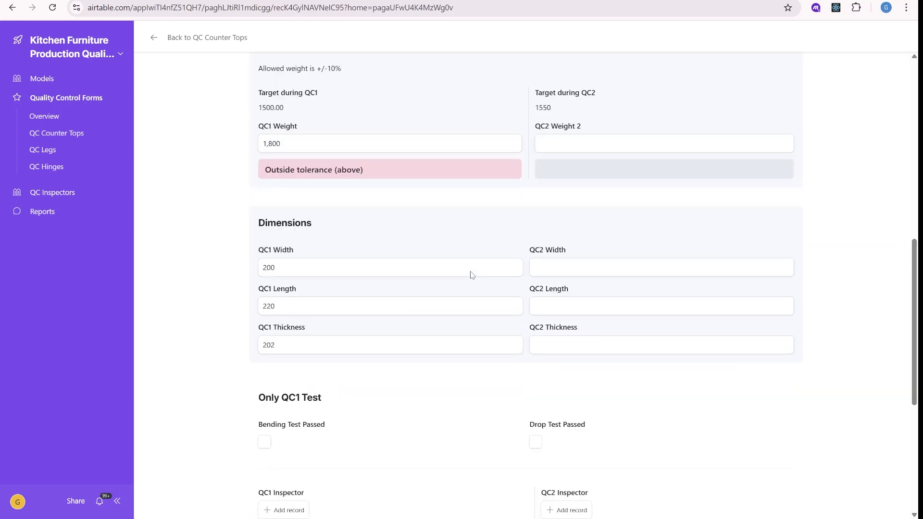
{"action": "scroll", "coordinate": [471, 275], "scroll_direction": "down", "scroll_amount": 3}
{"action": "left_click", "coordinate": [265, 270]}
{"action": "left_click", "coordinate": [535, 272]}
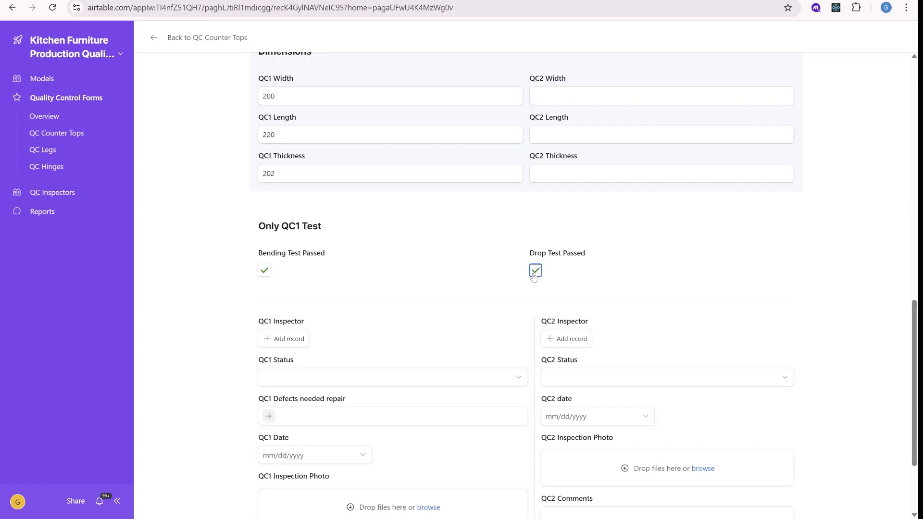
Assign inspector INS-001 as the QC1 Inspector and set the QC1 Status to Repair needed
{"action": "scroll", "coordinate": [368, 268], "scroll_direction": "down", "scroll_amount": 2}
{"action": "left_click", "coordinate": [284, 227]}
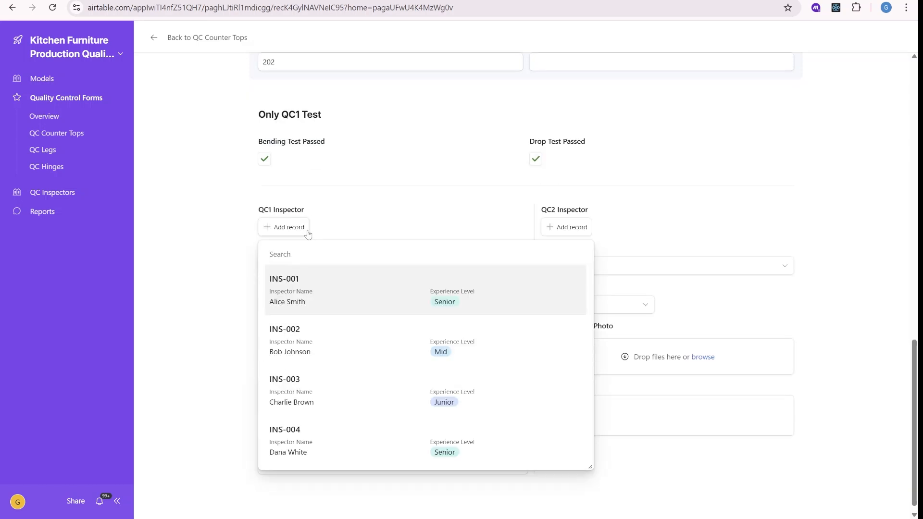
{"action": "left_click", "coordinate": [334, 297]}
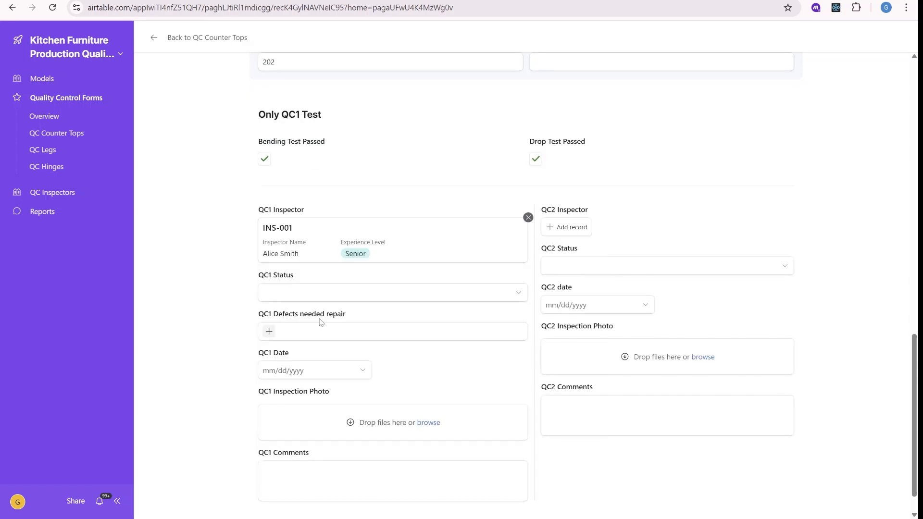
{"action": "left_click", "coordinate": [310, 296]}
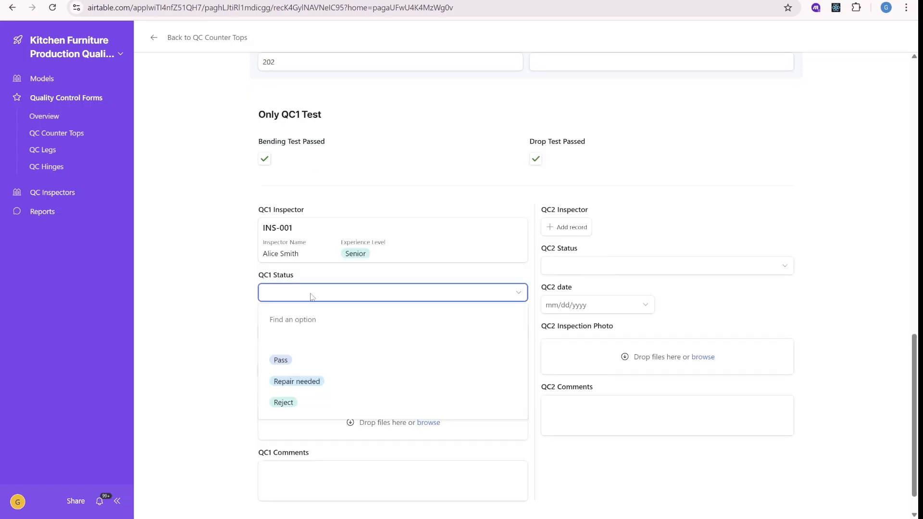
{"action": "left_click", "coordinate": [317, 384]}
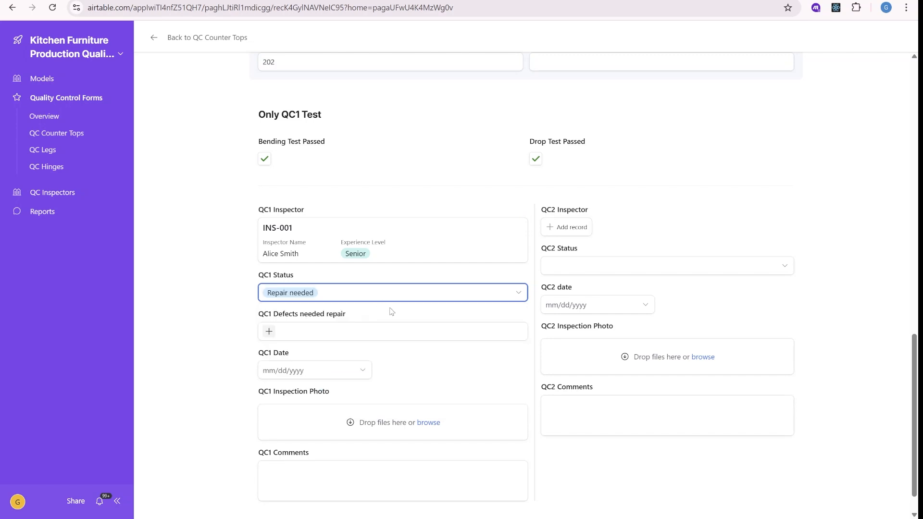
Add Paint/varnish bubbles and Dents as QC1 defects needing repair and set the QC1 Date to 4/2/2025
{"action": "left_click", "coordinate": [268, 332]}
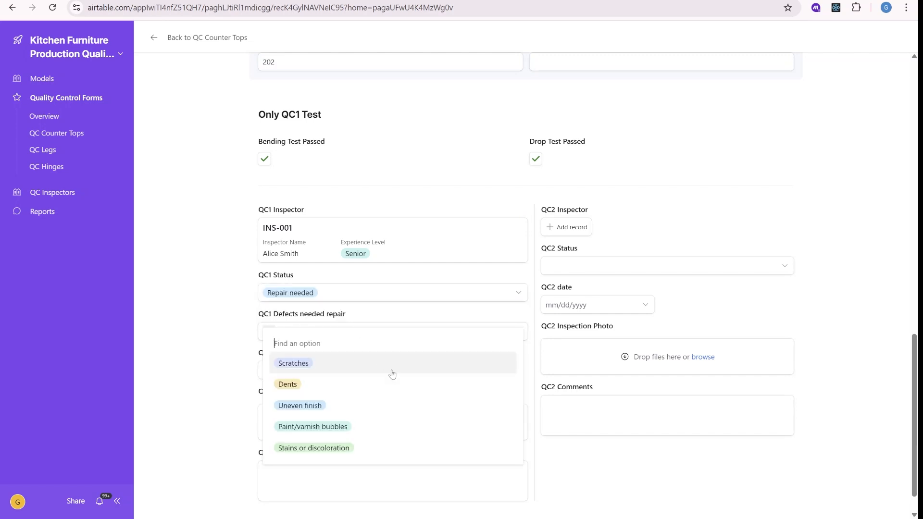
{"action": "left_click", "coordinate": [348, 429]}
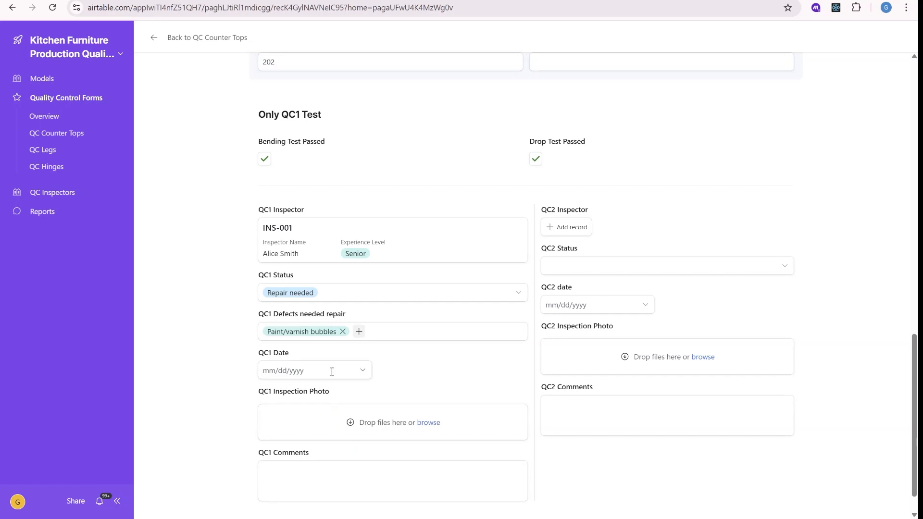
{"action": "left_click", "coordinate": [359, 332]}
{"action": "left_click", "coordinate": [387, 385]}
{"action": "left_click", "coordinate": [313, 371]}
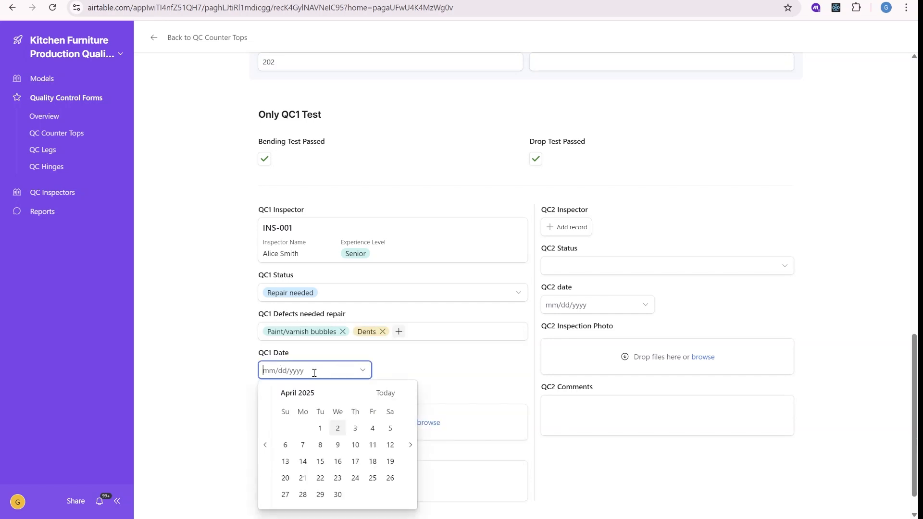
{"action": "left_click", "coordinate": [338, 429]}
Copy the record name CCCT32 from the heading of the counter top record
{"action": "scroll", "coordinate": [398, 387], "scroll_direction": "down", "scroll_amount": 1}
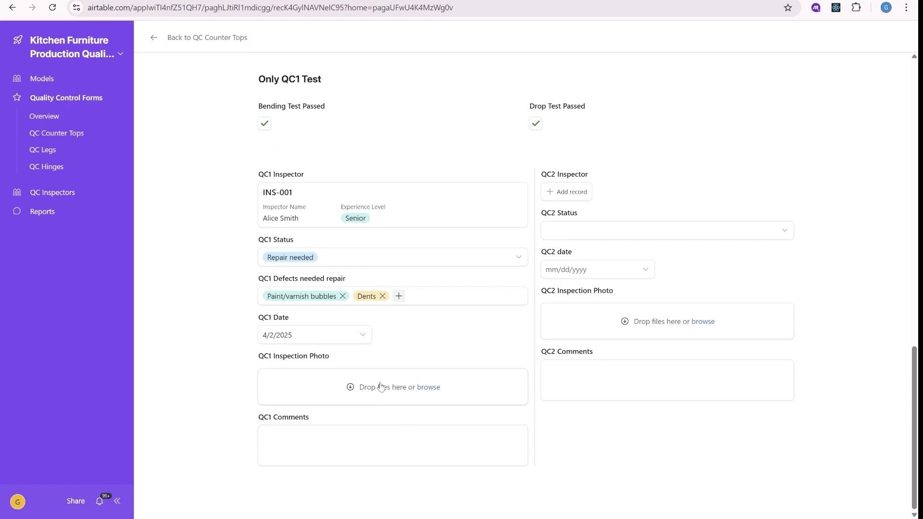
{"action": "left_click", "coordinate": [367, 435]}
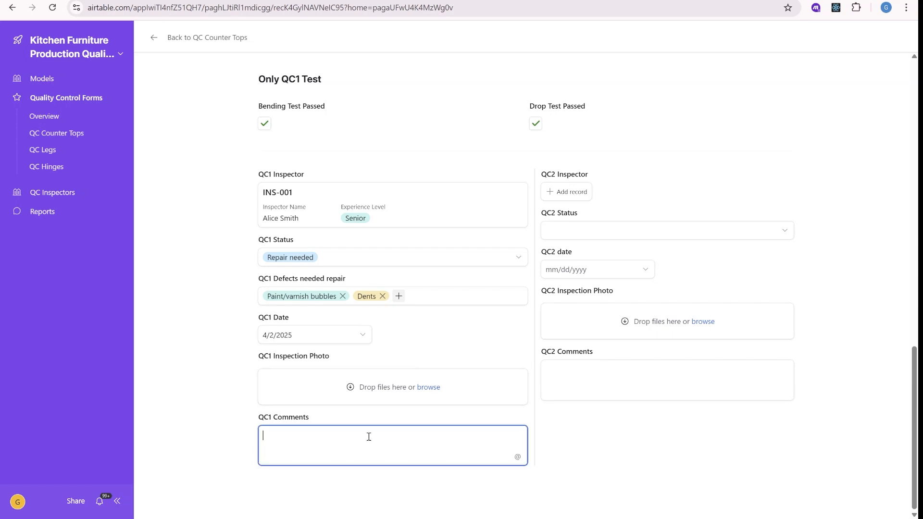
{"action": "scroll", "coordinate": [394, 423], "scroll_direction": "up", "scroll_amount": 10}
{"action": "scroll", "coordinate": [385, 361], "scroll_direction": "down", "scroll_amount": 10}
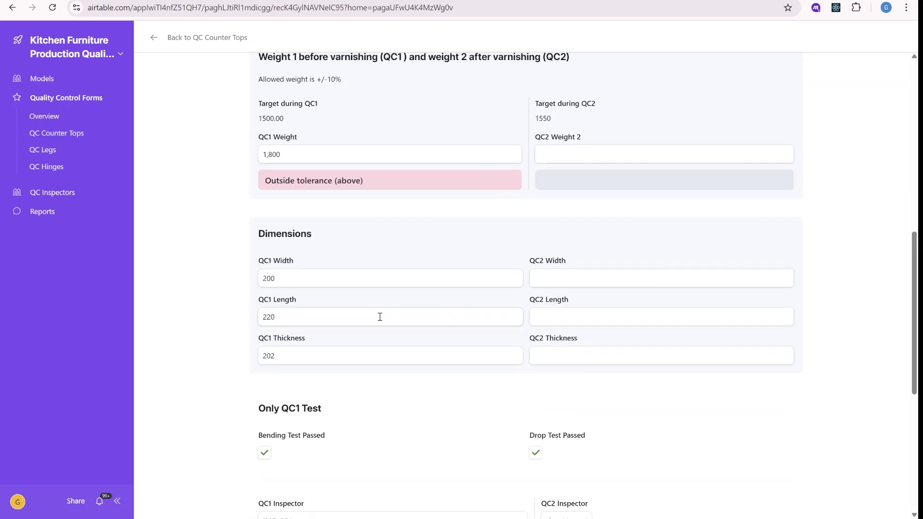
{"action": "scroll", "coordinate": [370, 432], "scroll_direction": "up", "scroll_amount": 15}
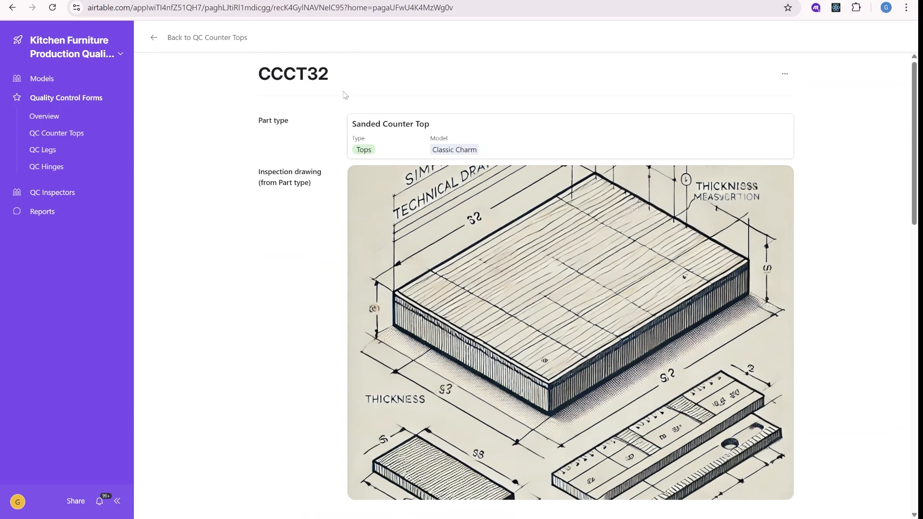
{"action": "left_click_drag", "start_coordinate": [347, 78], "coordinate": [258, 78]}
{"action": "key", "text": "ctrl+c"}
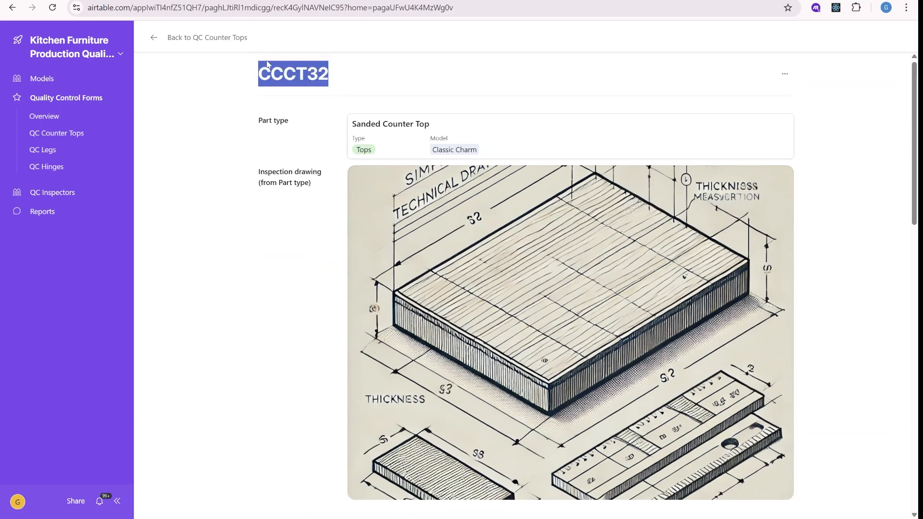
Search the QC Counter Tops list for CCCT32 and open the matching record
{"action": "left_click", "coordinate": [153, 38]}
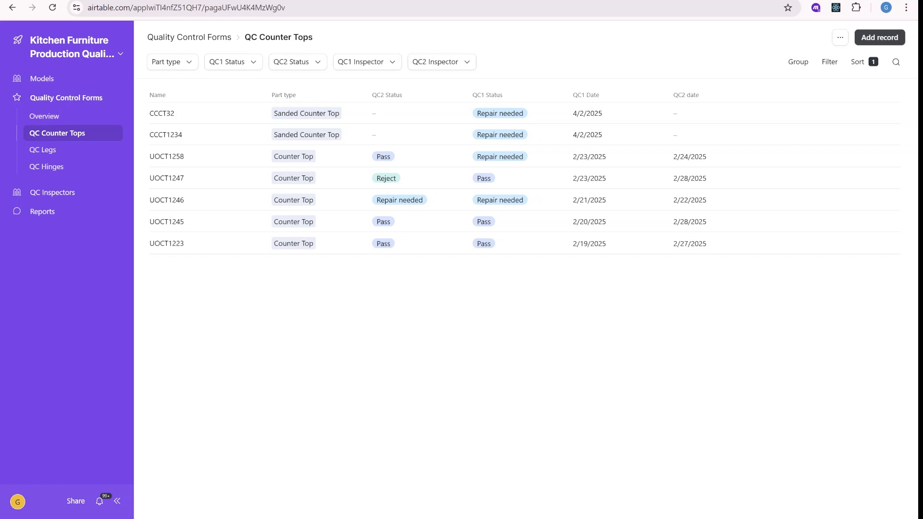
{"action": "left_click", "coordinate": [896, 62]}
{"action": "key", "text": "ctrl+v"}
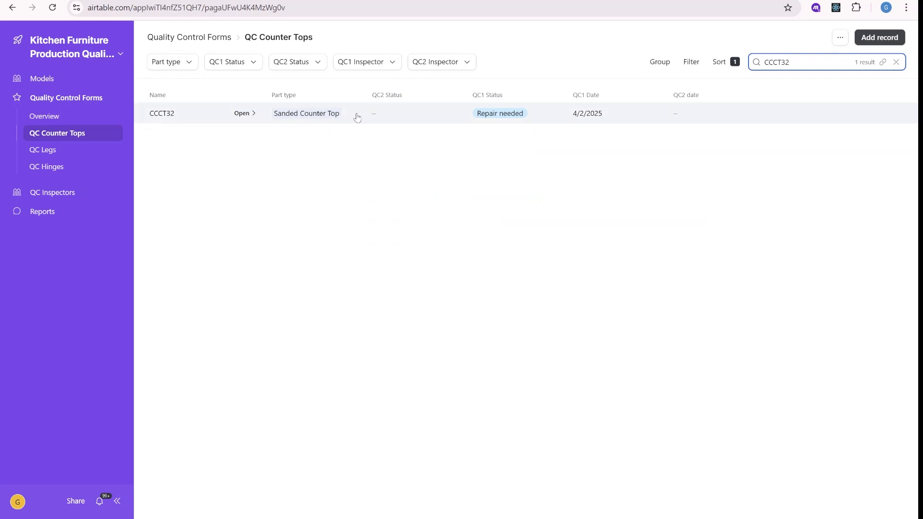
{"action": "left_click", "coordinate": [581, 121]}
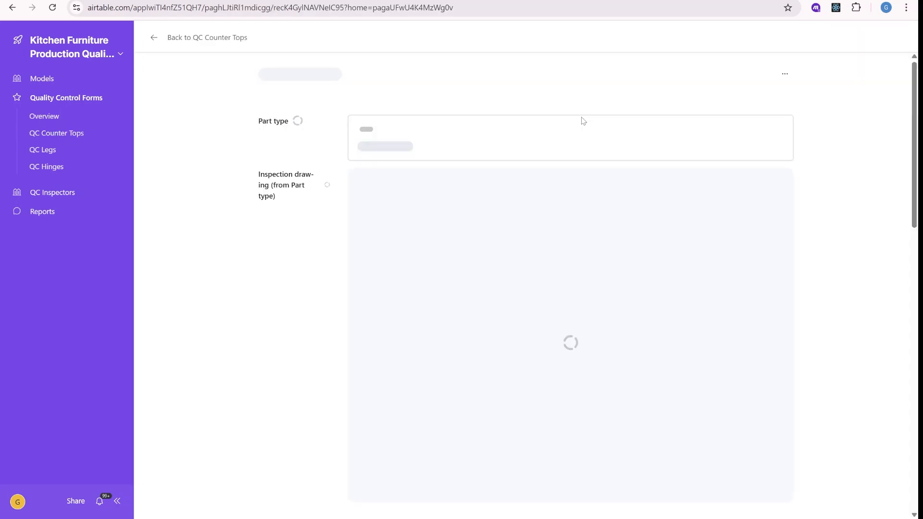
Set the QC2 Weight 2 of the CCCT32 counter top to 1600
{"action": "scroll", "coordinate": [307, 282], "scroll_direction": "down", "scroll_amount": 8}
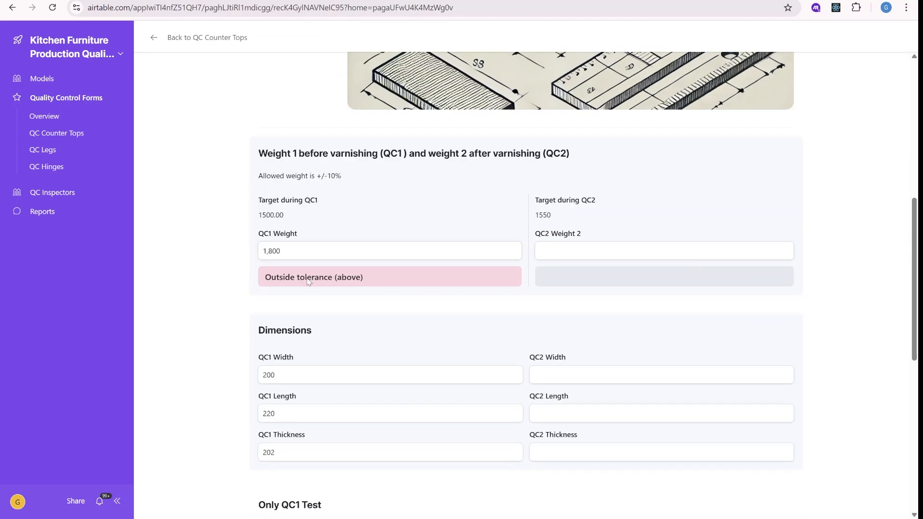
{"action": "left_click", "coordinate": [571, 253]}
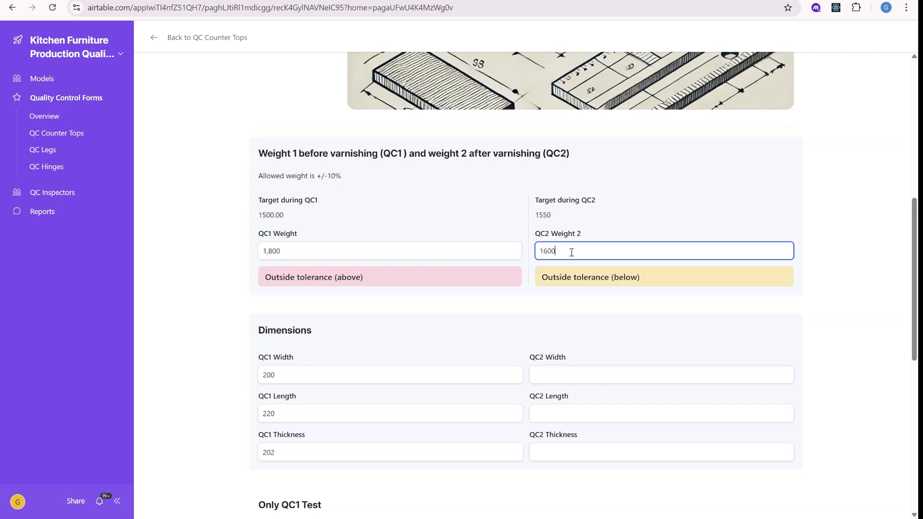
{"action": "left_click", "coordinate": [729, 185]}
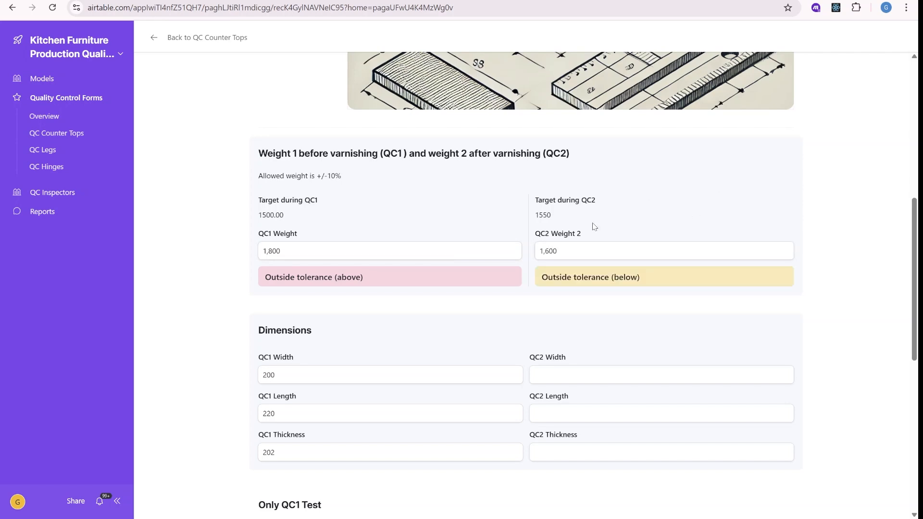
{"action": "left_click", "coordinate": [571, 256]}
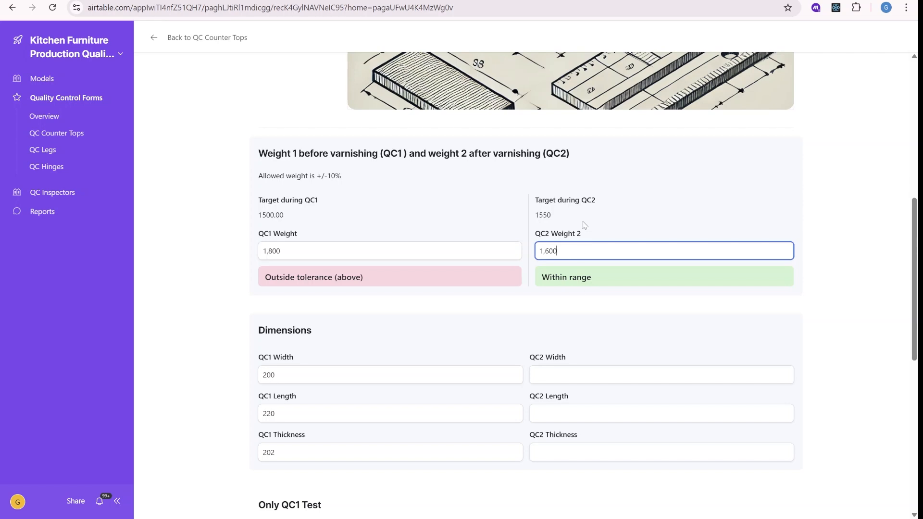
{"action": "left_click", "coordinate": [555, 222]}
Set the QC2 Width to 200, QC2 Length to 220 and QC2 Thickness to 190 in the Dimensions section
{"action": "scroll", "coordinate": [575, 293], "scroll_direction": "down", "scroll_amount": 1}
{"action": "left_click", "coordinate": [600, 325]}
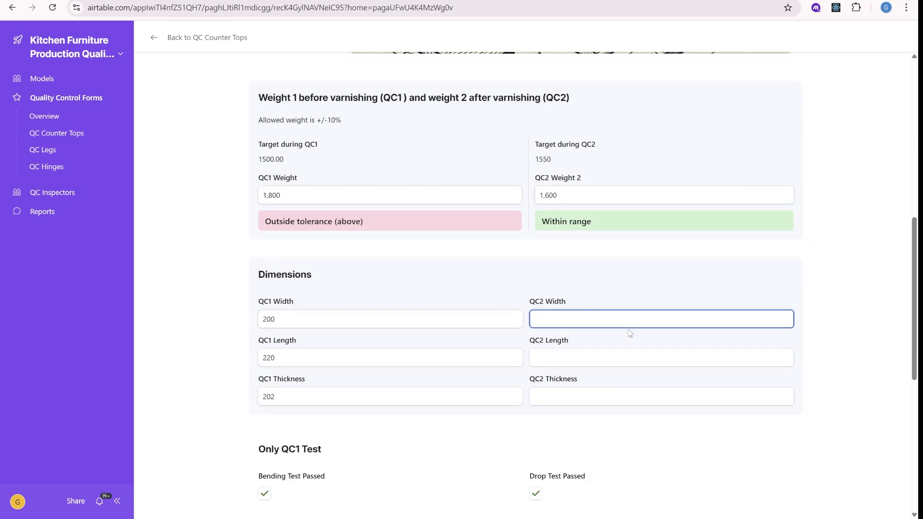
{"action": "left_click", "coordinate": [586, 357]}
{"action": "scroll", "coordinate": [587, 358], "scroll_direction": "down", "scroll_amount": 2}
{"action": "type", "text": "220"}
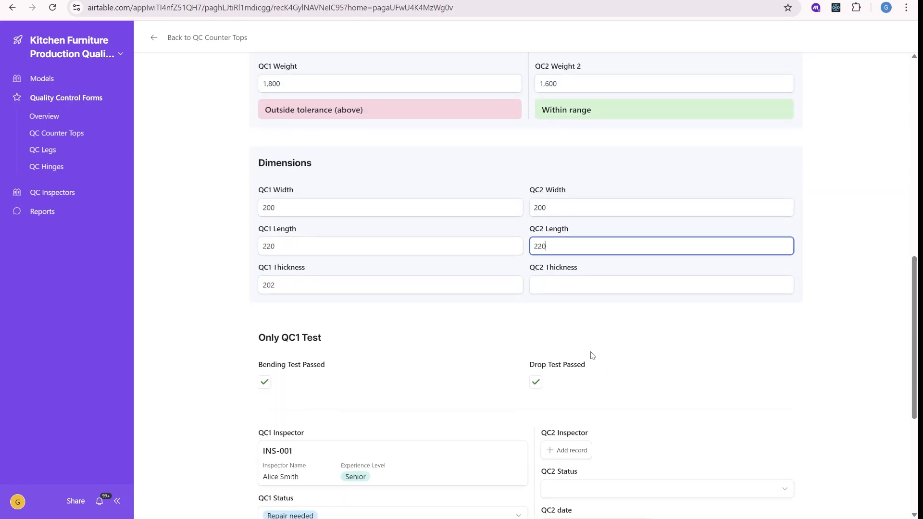
{"action": "key", "text": "Tab"}
{"action": "left_click", "coordinate": [618, 288]}
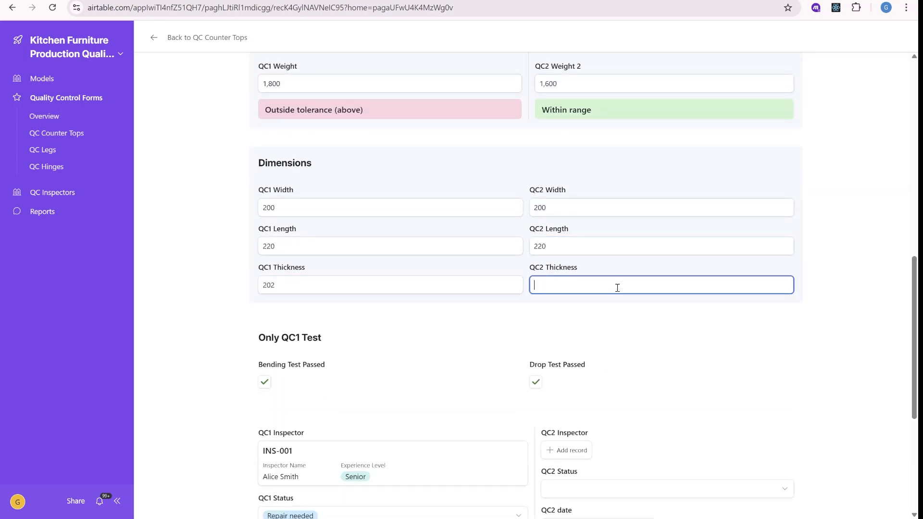
{"action": "left_click", "coordinate": [605, 312]}
Assign inspector INS-003 as the QC2 Inspector and set the QC2 Status to Pass
{"action": "scroll", "coordinate": [577, 164], "scroll_direction": "up", "scroll_amount": 1}
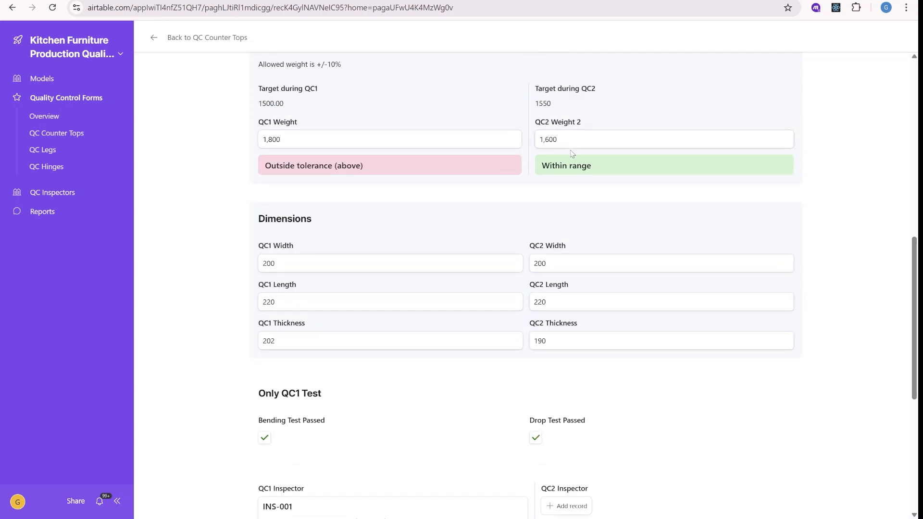
{"action": "scroll", "coordinate": [596, 332], "scroll_direction": "down", "scroll_amount": 6}
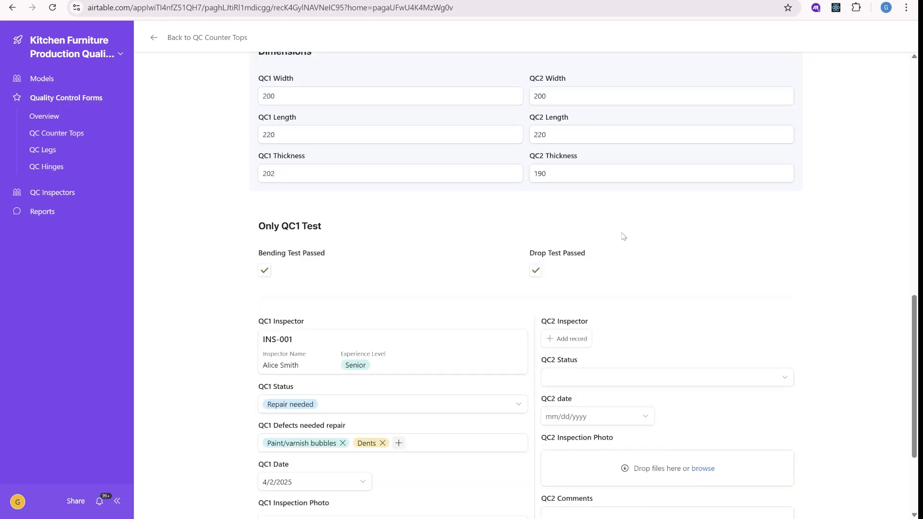
{"action": "left_click", "coordinate": [579, 197]}
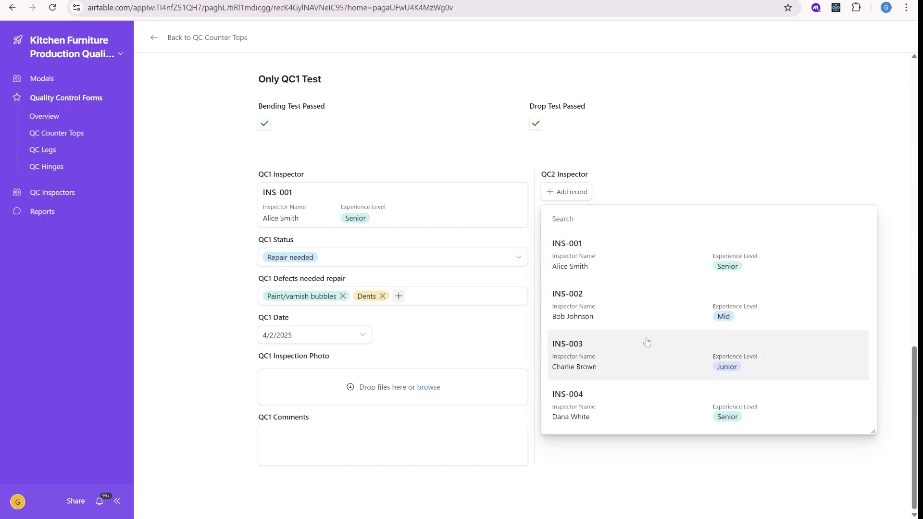
{"action": "left_click", "coordinate": [678, 362]}
{"action": "left_click", "coordinate": [667, 259]}
{"action": "left_click", "coordinate": [602, 325]}
{"action": "left_click", "coordinate": [734, 285]}
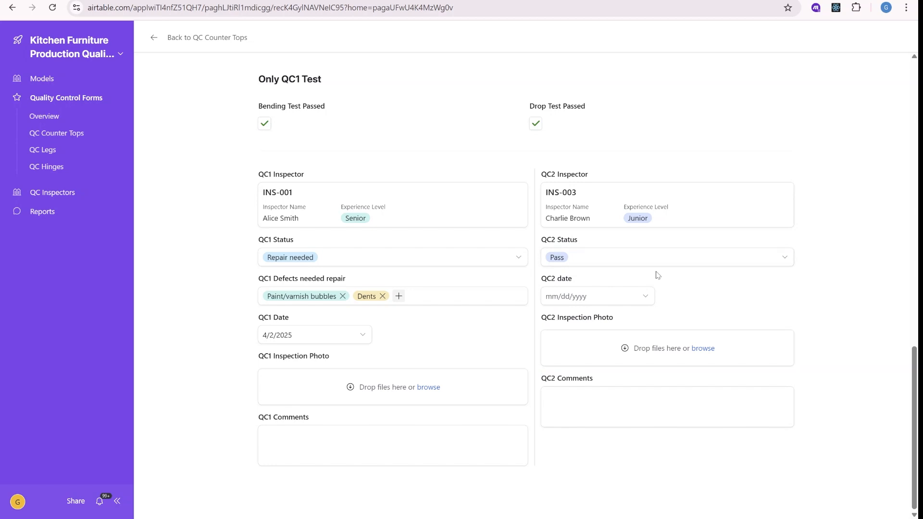
Set the QC2 date of CCCT32 to 4/10/2025 and return to the full, unsearched QC Counter Tops list
{"action": "left_click", "coordinate": [619, 302]}
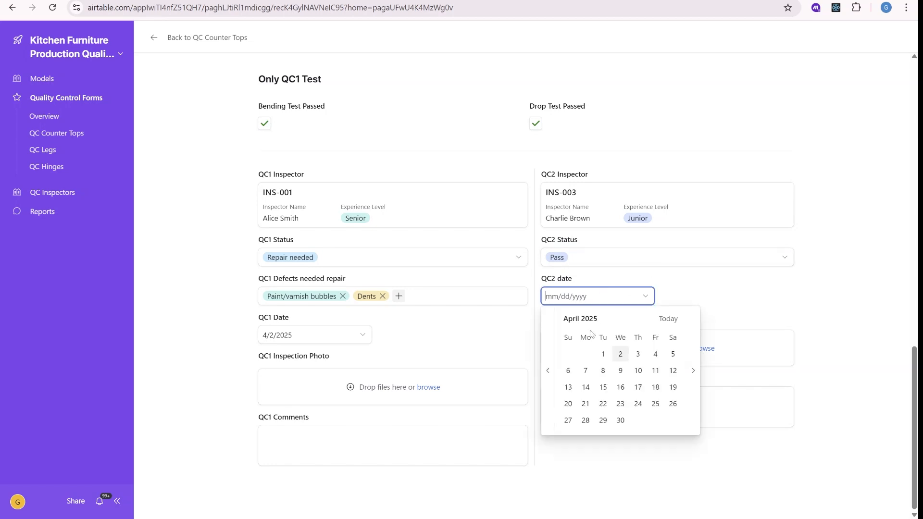
{"action": "left_click", "coordinate": [638, 370]}
{"action": "scroll", "coordinate": [441, 126], "scroll_direction": "up", "scroll_amount": 8}
{"action": "scroll", "coordinate": [441, 126], "scroll_direction": "up", "scroll_amount": 6}
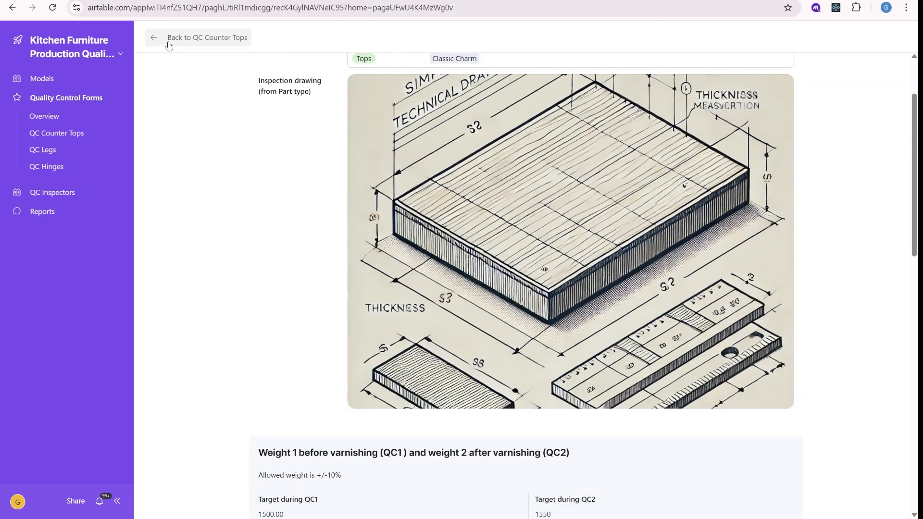
{"action": "left_click", "coordinate": [163, 37]}
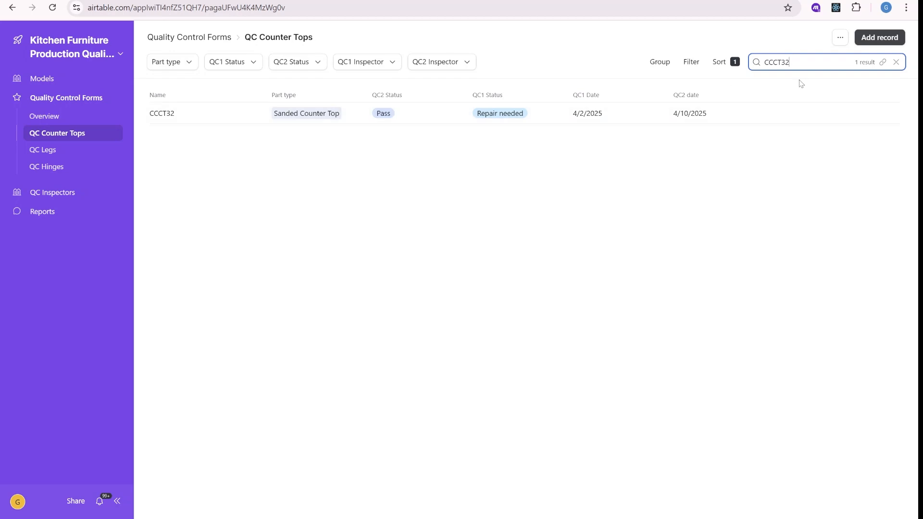
{"action": "left_click", "coordinate": [896, 62]}
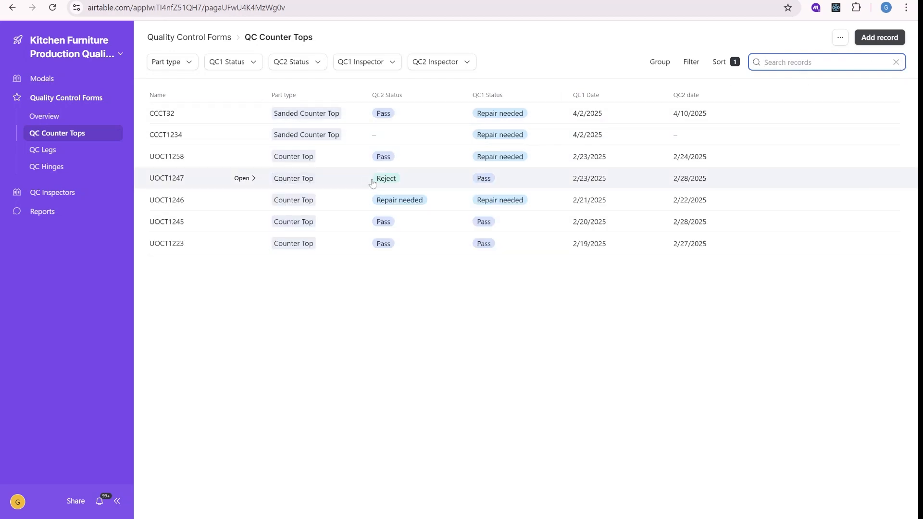
Filter the QC Counter Tops list by QC1 Inspector INS-002 and remove that filter again
{"action": "left_click", "coordinate": [384, 63]}
{"action": "left_click", "coordinate": [375, 126]}
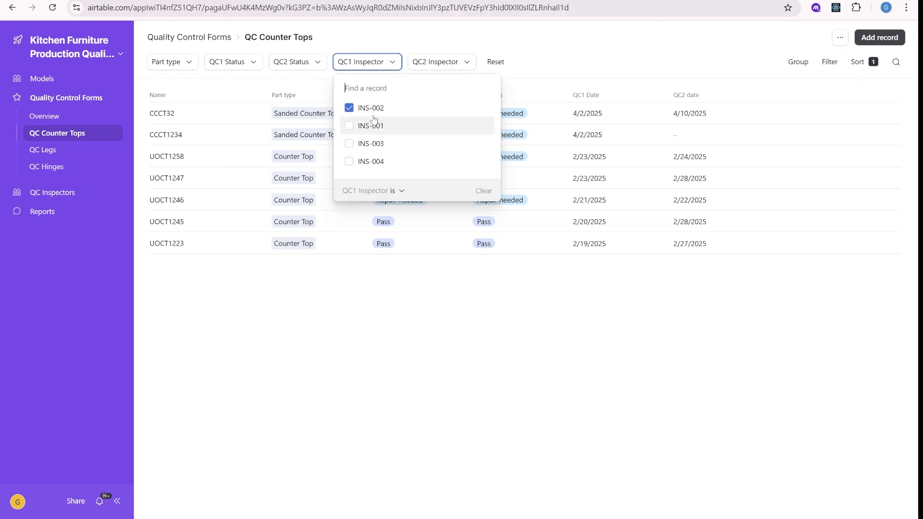
{"action": "left_click", "coordinate": [389, 109]}
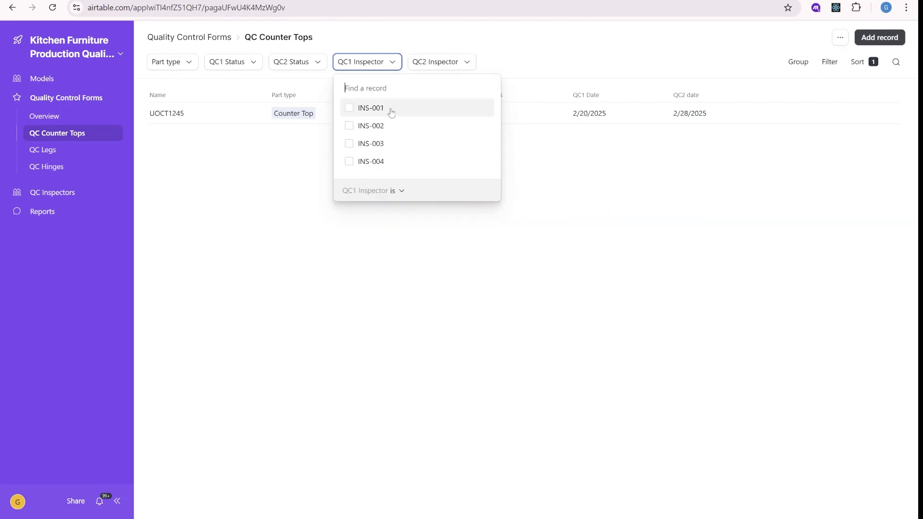
Filter the QC Counter Tops list to records whose QC2 Status is empty, and reset the filters
{"action": "left_click", "coordinate": [297, 63]}
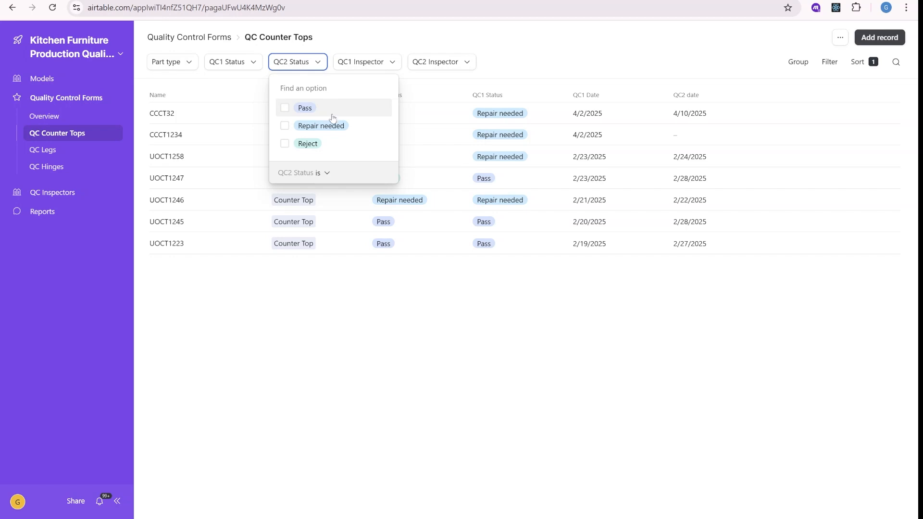
{"action": "left_click", "coordinate": [321, 173]}
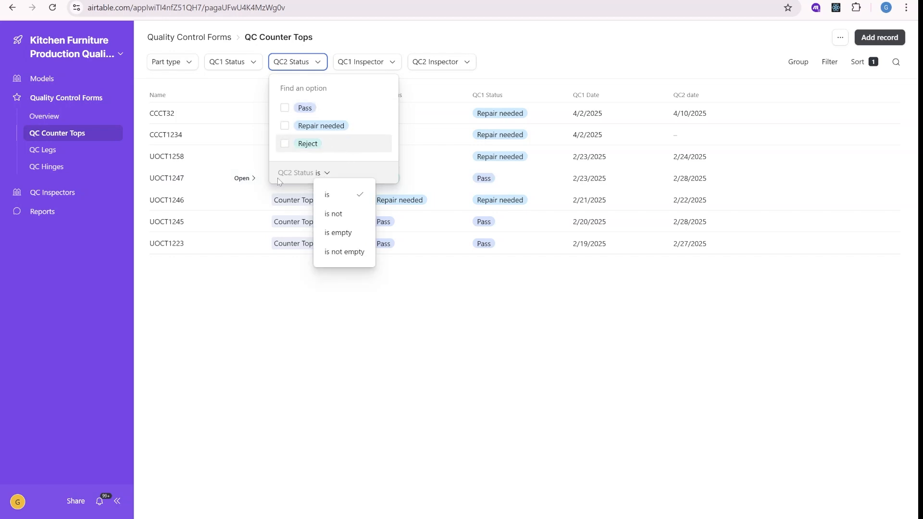
{"action": "left_click", "coordinate": [342, 234]}
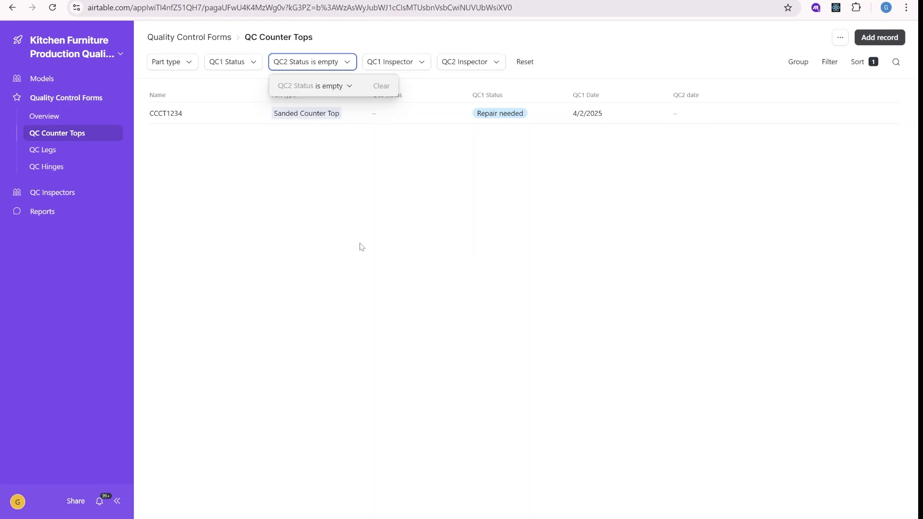
{"action": "left_click", "coordinate": [563, 178]}
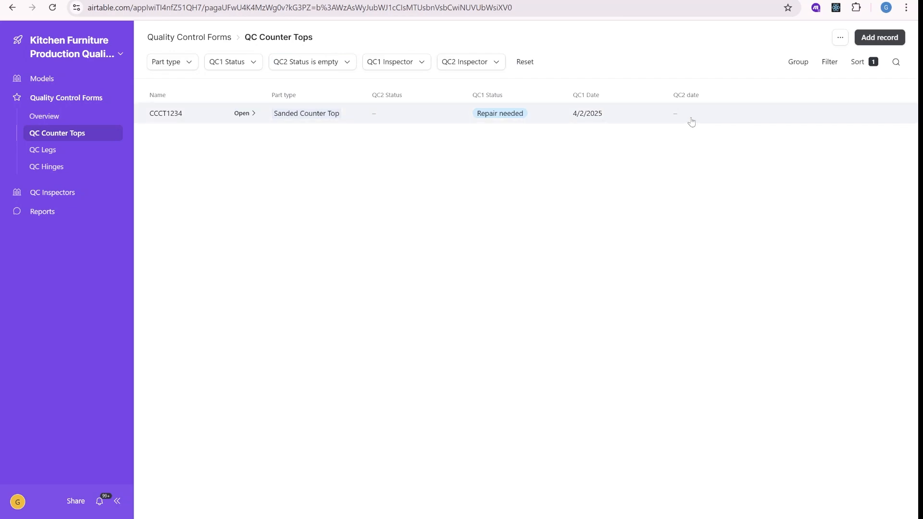
{"action": "left_click_drag", "start_coordinate": [473, 97], "coordinate": [499, 99]}
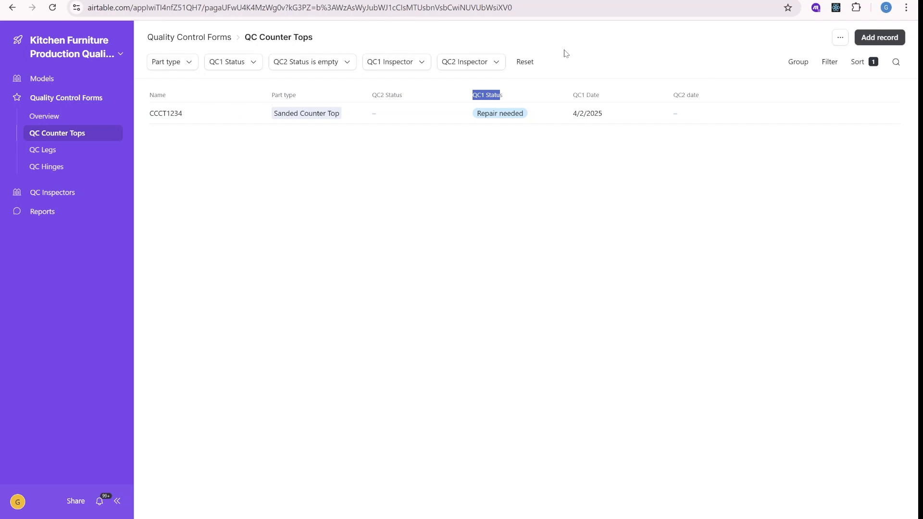
{"action": "left_click", "coordinate": [610, 60]}
{"action": "left_click", "coordinate": [534, 62]}
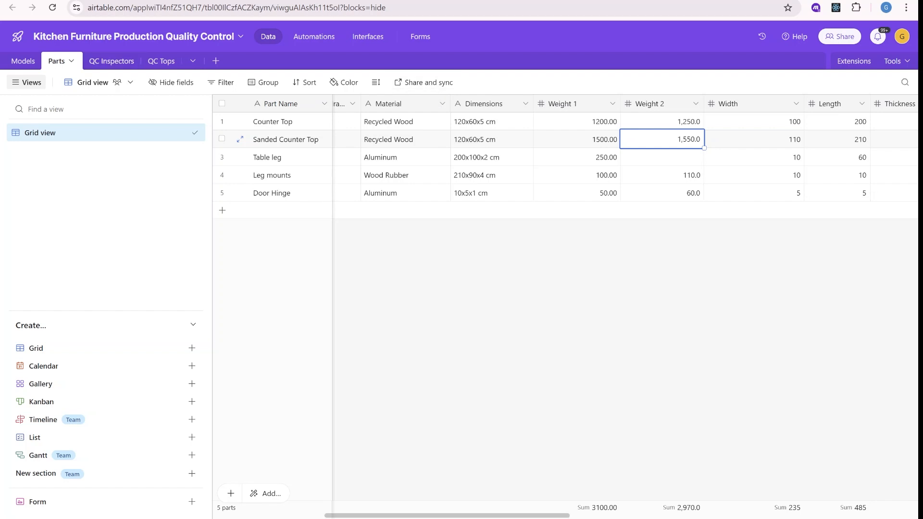
Open the Models table in the base data and examine the linked parts of the Urban Oasis model
{"action": "left_click", "coordinate": [25, 61]}
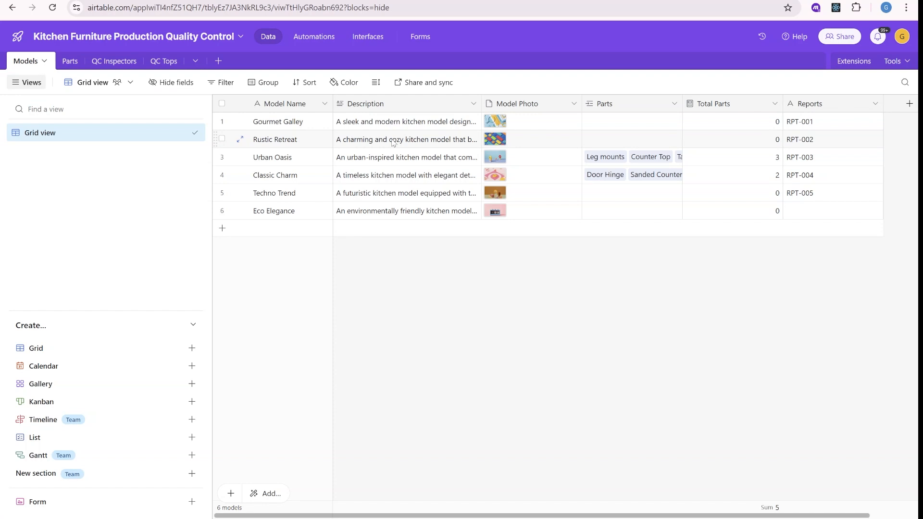
{"action": "left_click", "coordinate": [428, 162]}
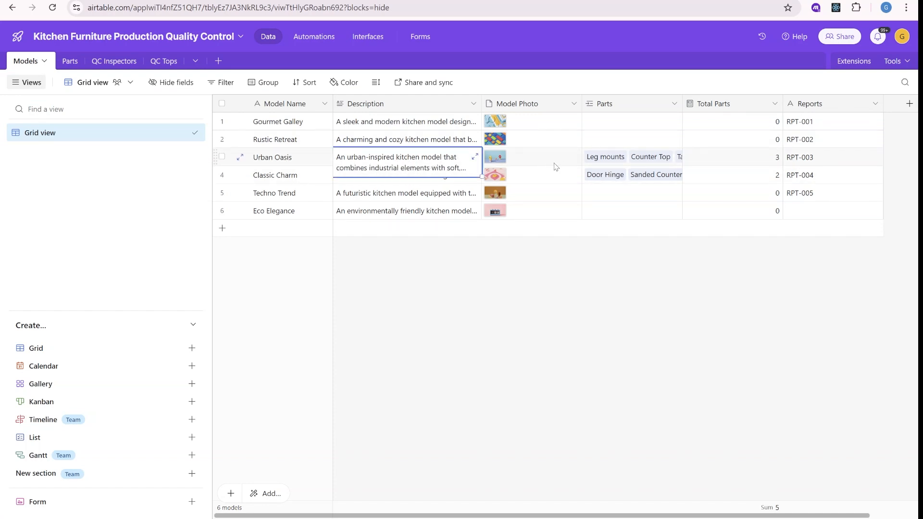
{"action": "left_click", "coordinate": [554, 164]}
{"action": "left_click", "coordinate": [629, 150]}
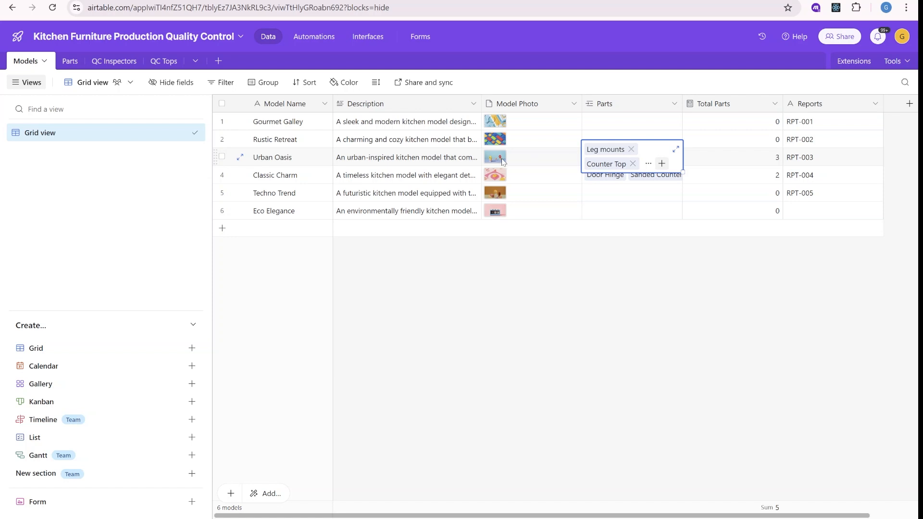
{"action": "left_click", "coordinate": [676, 149]}
{"action": "scroll", "coordinate": [452, 232], "scroll_direction": "down", "scroll_amount": 1}
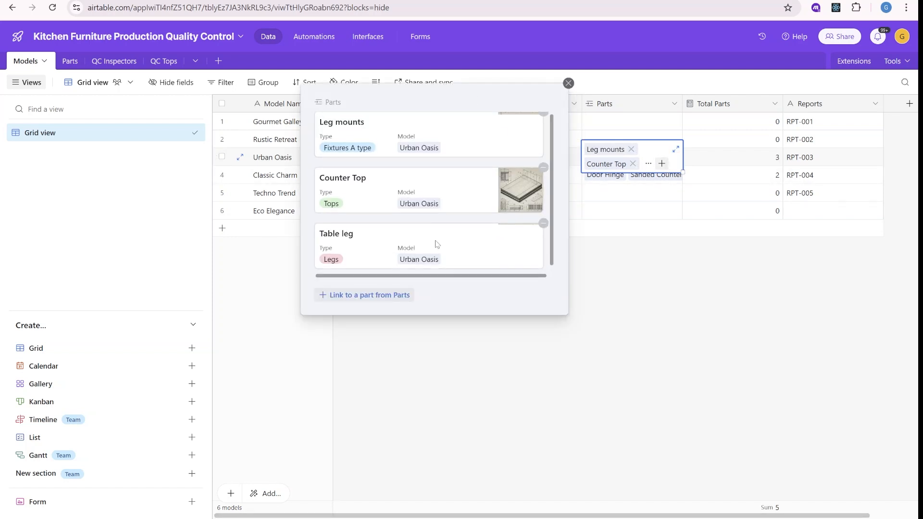
Open the Parts table and examine the part names from Counter Top to Door Hinge
{"action": "left_click", "coordinate": [63, 60]}
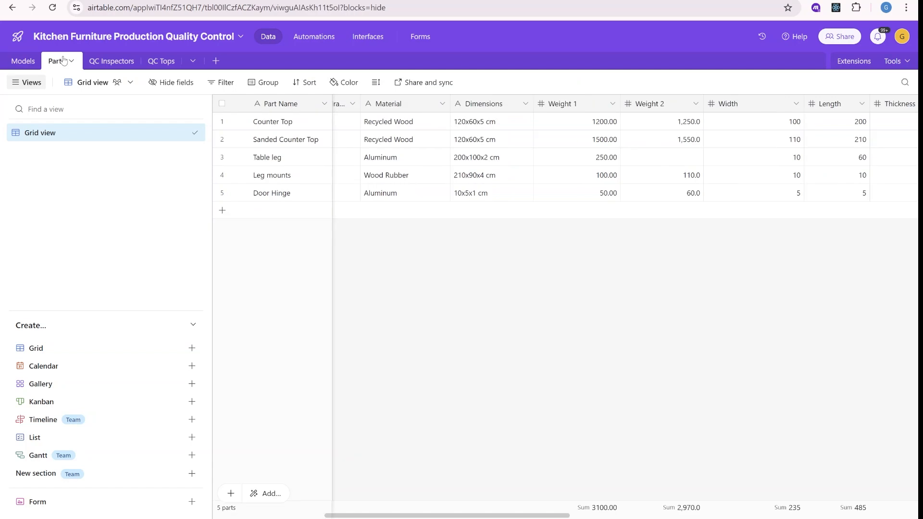
{"action": "left_click", "coordinate": [317, 127]}
{"action": "left_click", "coordinate": [303, 141]}
{"action": "left_click", "coordinate": [300, 127]}
{"action": "left_click", "coordinate": [297, 160]}
{"action": "left_click", "coordinate": [296, 179]}
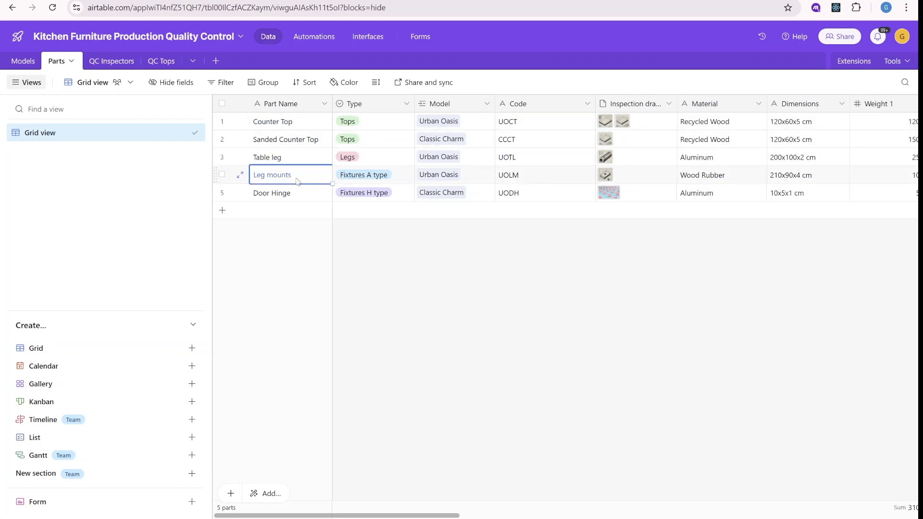
{"action": "left_click", "coordinate": [295, 195]}
{"action": "left_click_drag", "start_coordinate": [288, 164], "coordinate": [296, 182]}
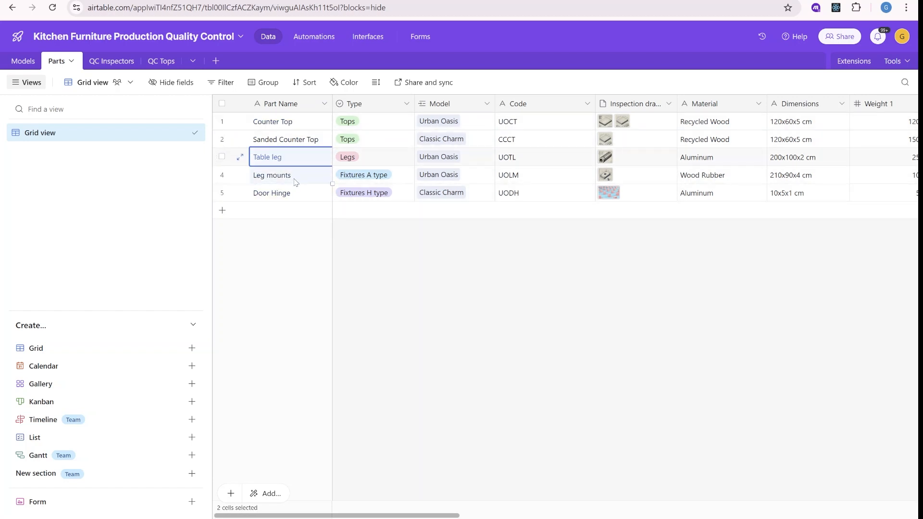
{"action": "left_click", "coordinate": [289, 176]}
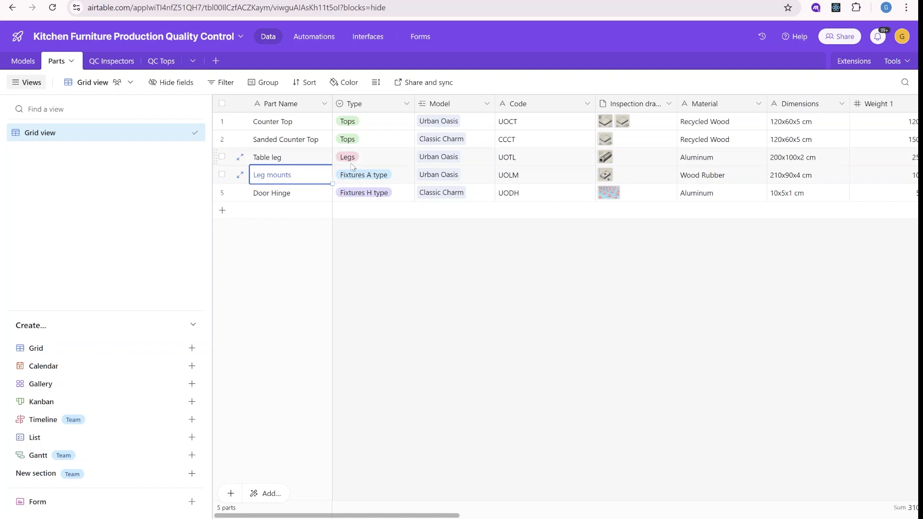
Examine the Table leg part's model, inspection drawing, weight and dimension fields
{"action": "left_click_drag", "start_coordinate": [480, 160], "coordinate": [482, 176]}
{"action": "key", "text": "Right"}
{"action": "key", "text": "Right"}
{"action": "key", "text": "Right"}
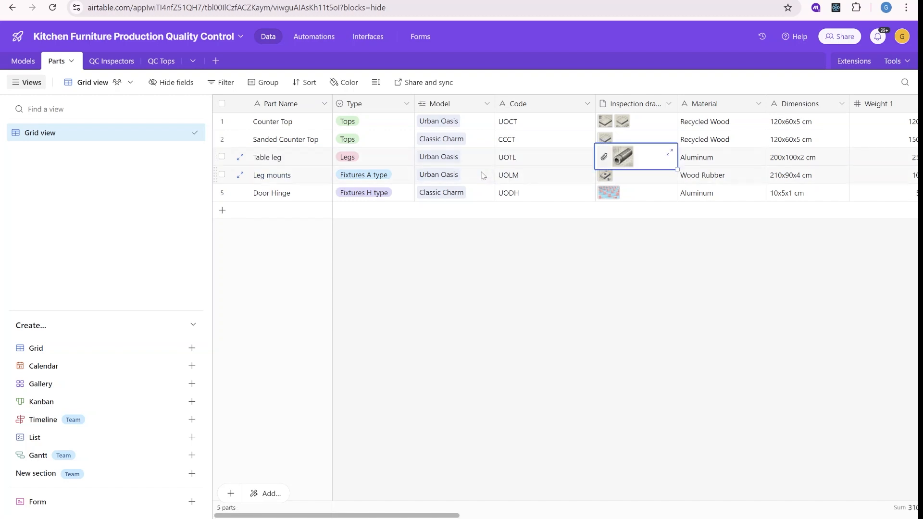
{"action": "key", "text": "Right"}
{"action": "key", "text": "Right"}
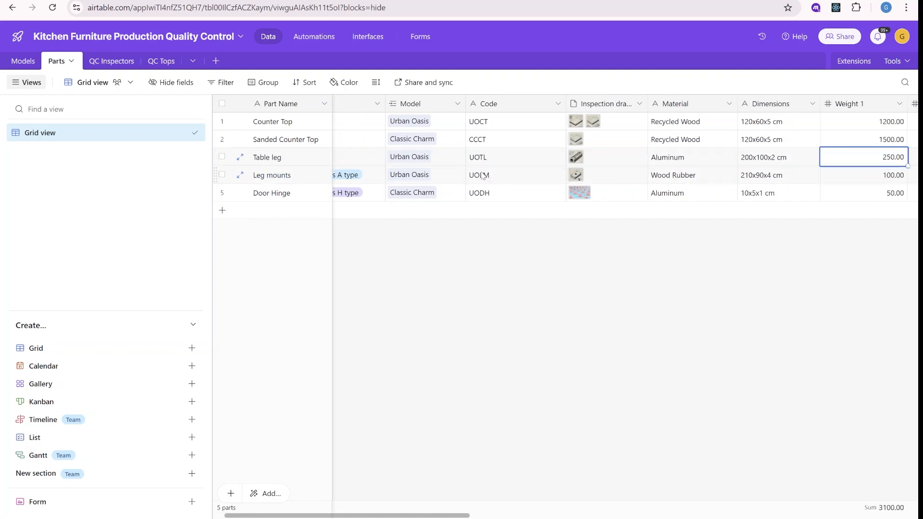
{"action": "key", "text": "Right"}
{"action": "key", "text": "Right"}
{"action": "key", "text": "Right"}
{"action": "key", "text": "Left"}
{"action": "key", "text": "Left"}
{"action": "key", "text": "Left"}
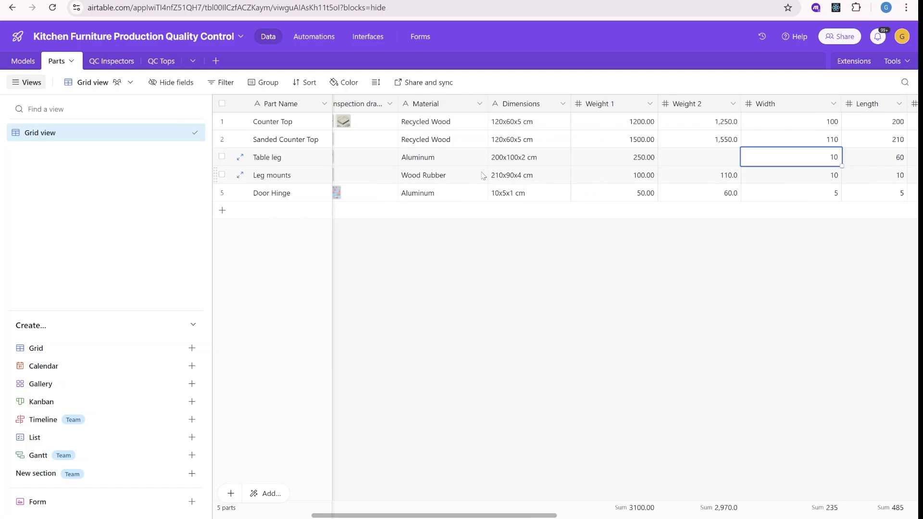
{"action": "key", "text": "Right"}
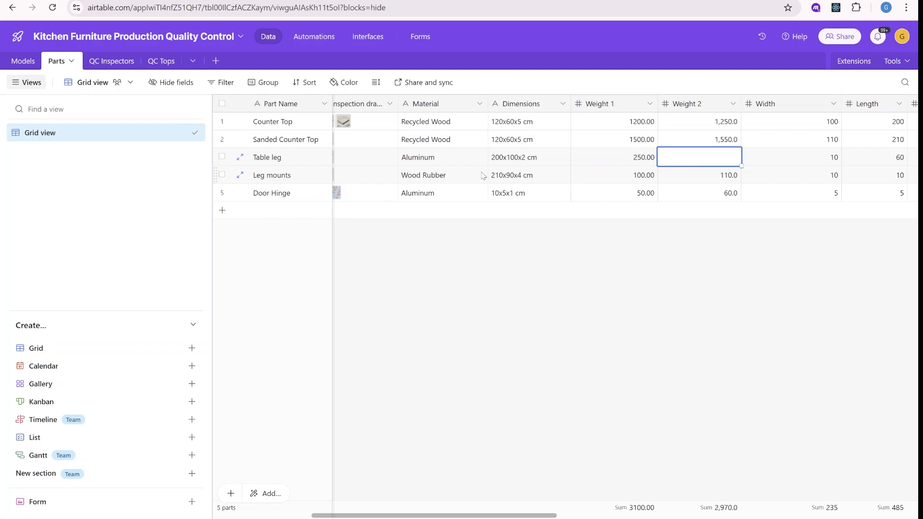
Copy the Table leg's Weight 1 value of 250 into its Weight 2 field
{"action": "left_click", "coordinate": [636, 158]}
{"action": "key", "text": "ctrl+c"}
{"action": "left_click", "coordinate": [719, 158]}
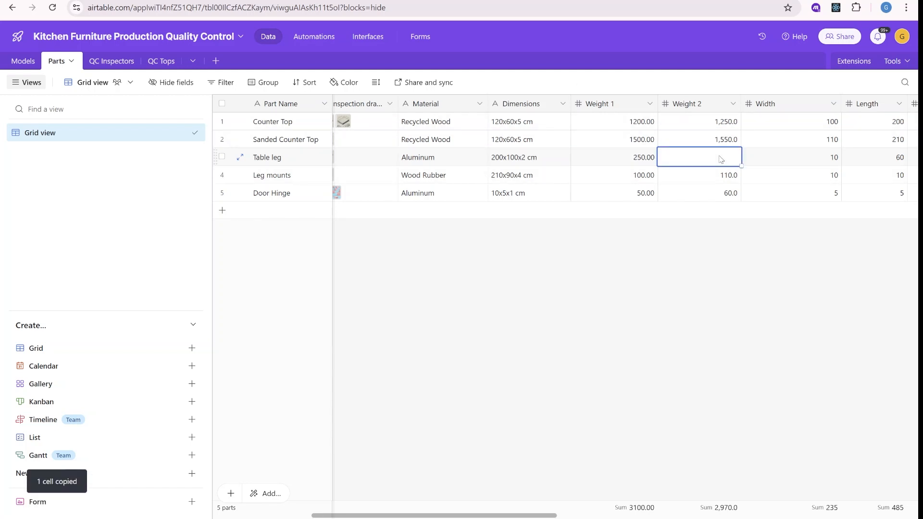
{"action": "key", "text": "ctrl+v"}
Set the Table leg's Thickness to 10 in the Parts table
{"action": "left_click", "coordinate": [716, 177]}
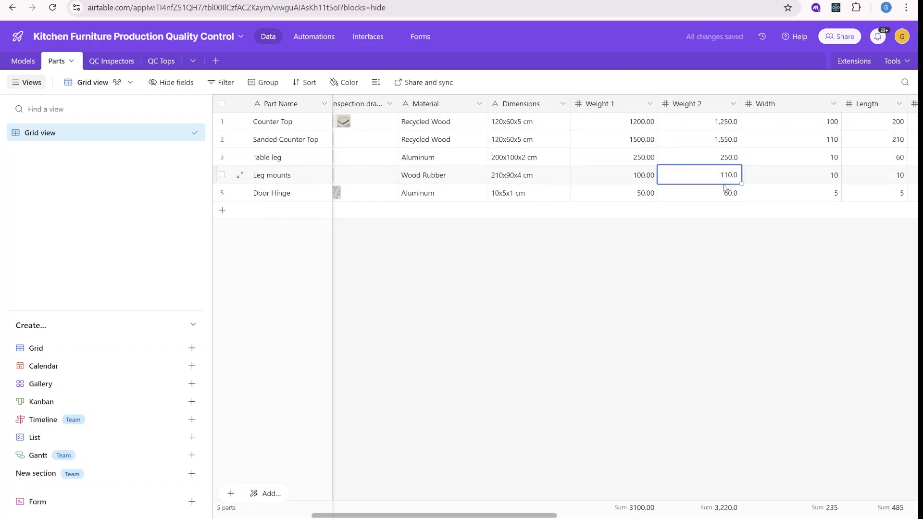
{"action": "key", "text": "Up"}
{"action": "key", "text": "Right"}
{"action": "key", "text": "Right"}
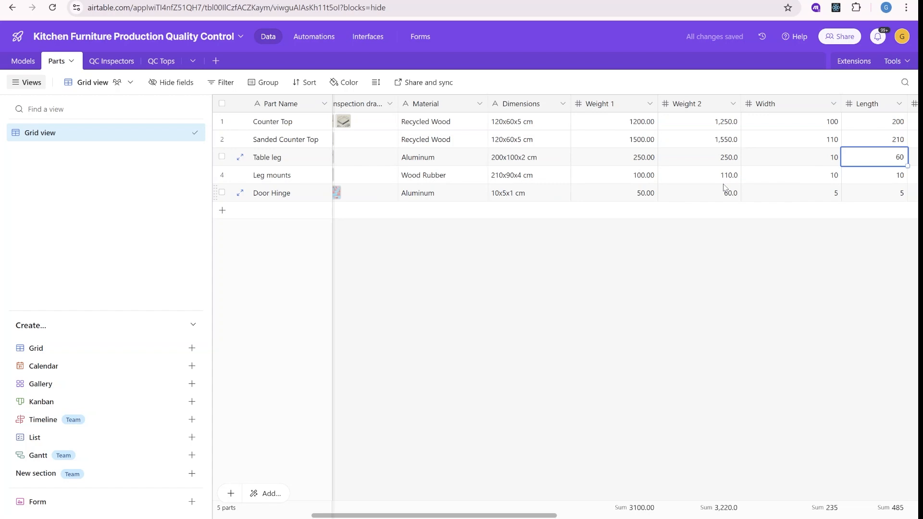
{"action": "key", "text": "Right"}
{"action": "key", "text": "Right"}
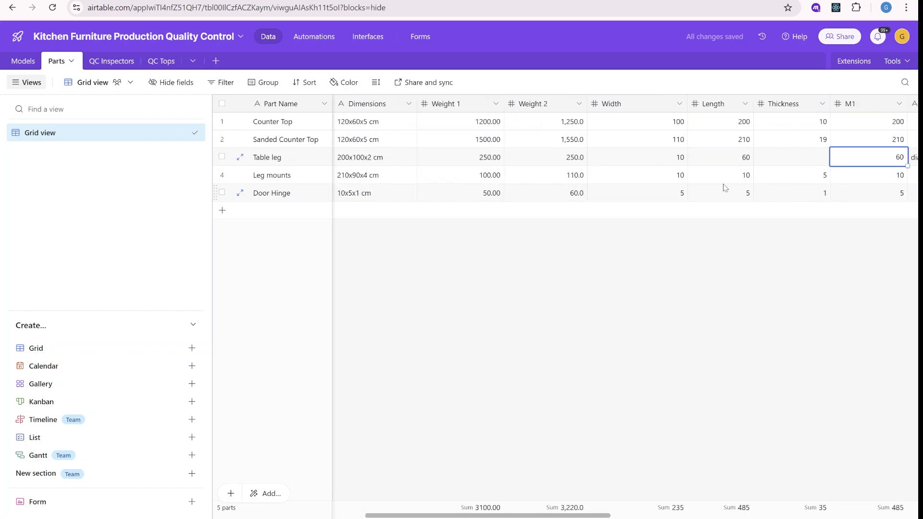
{"action": "key", "text": "Left"}
{"action": "type", "text": "10"}
{"action": "key", "text": "Return"}
{"action": "key", "text": "Down"}
{"action": "key", "text": "Up"}
Examine the Table leg's remaining fields, including the M1 measurement name, quality control rounds, inspectors and reports
{"action": "key", "text": "Right"}
{"action": "key", "text": "Right"}
{"action": "key", "text": "Right"}
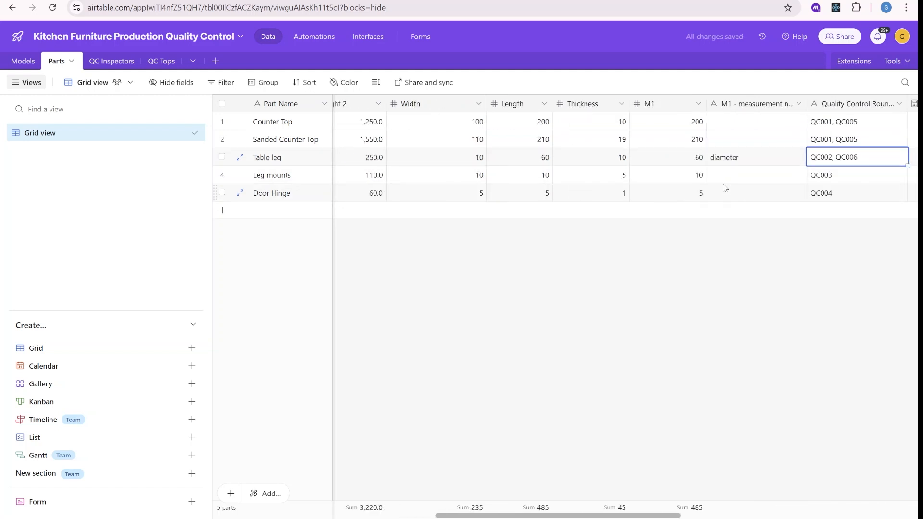
{"action": "key", "text": "Right"}
{"action": "key", "text": "Left"}
{"action": "key", "text": "Left"}
{"action": "key", "text": "Right"}
{"action": "key", "text": "Right"}
{"action": "key", "text": "Right"}
{"action": "key", "text": "Right"}
{"action": "key", "text": "Right"}
{"action": "key", "text": "Right"}
{"action": "key", "text": "ctrl+Left"}
{"action": "key", "text": "ctrl+Right"}
{"action": "key", "text": "Left"}
{"action": "key", "text": "Left"}
{"action": "key", "text": "Left"}
{"action": "key", "text": "Left"}
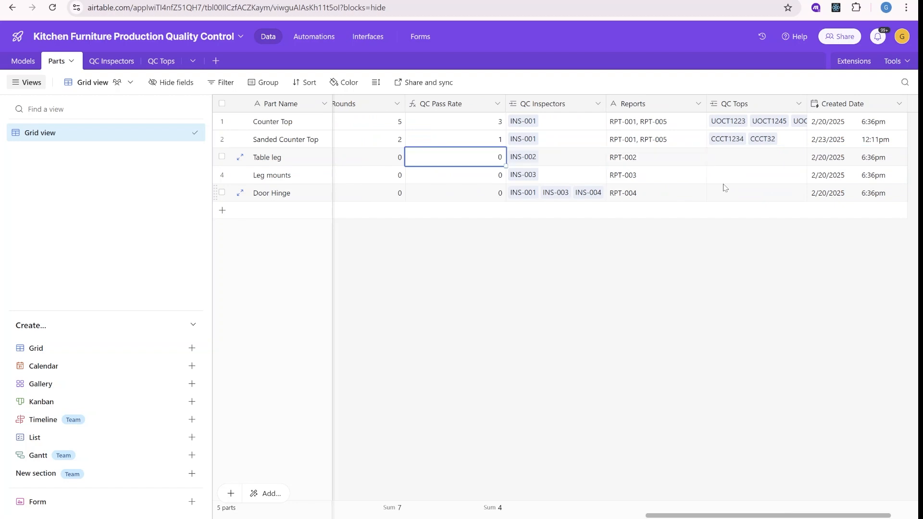
{"action": "key", "text": "Left"}
{"action": "key", "text": "Left"}
{"action": "key", "text": "Left"}
{"action": "key", "text": "Left"}
{"action": "key", "text": "Left"}
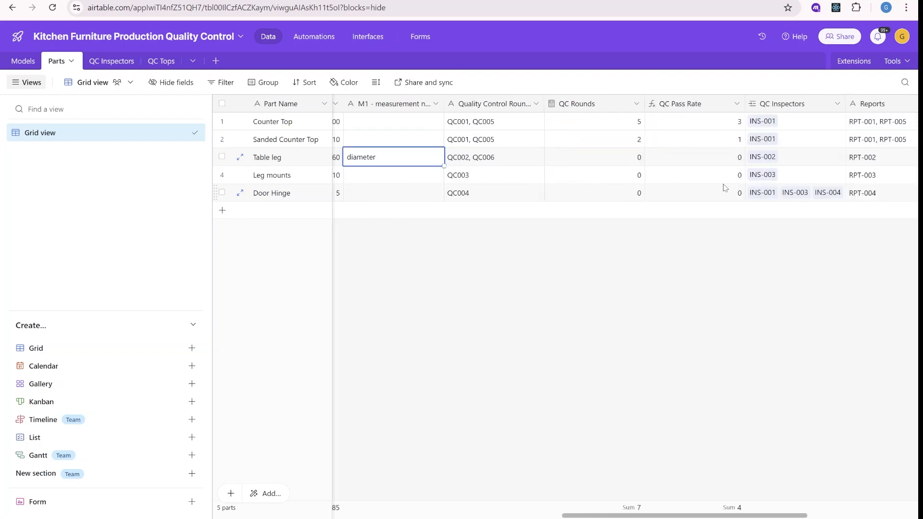
{"action": "key", "text": "ctrl+Left"}
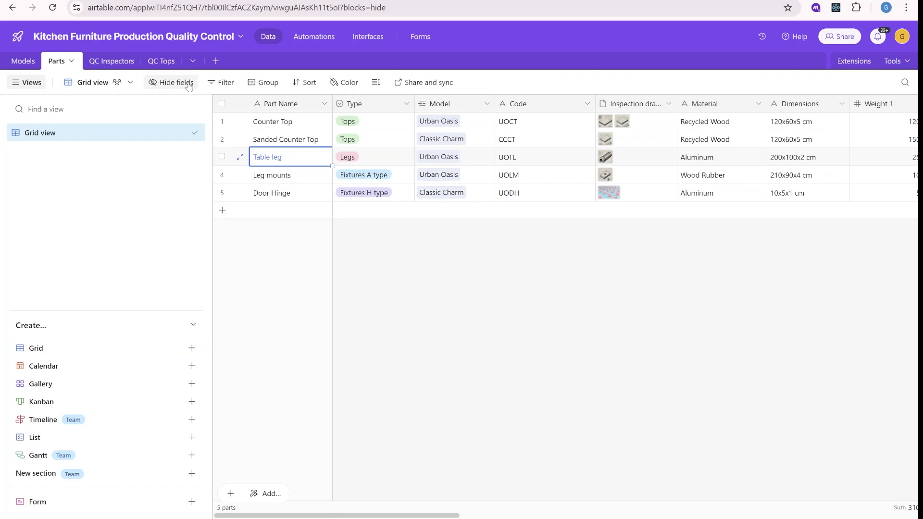
Look over the Table leg and Leg mounts parts, and view the QC Inspectors and QC Tops tables
{"action": "key", "text": "Down"}
{"action": "left_click", "coordinate": [306, 159]}
{"action": "left_click", "coordinate": [306, 177]}
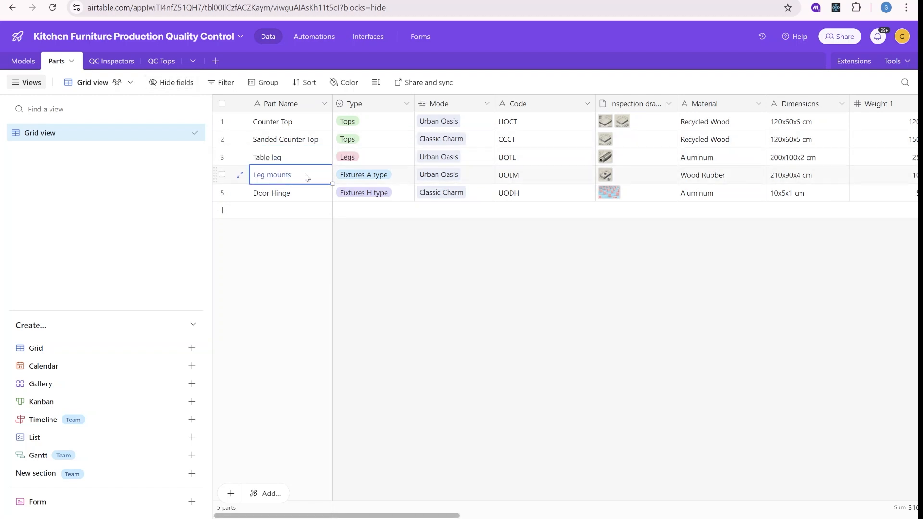
{"action": "left_click", "coordinate": [127, 63]}
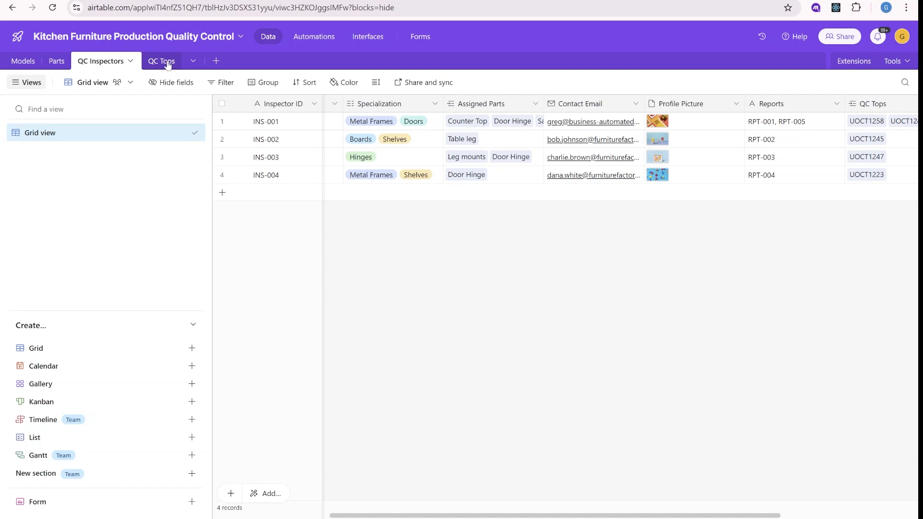
{"action": "left_click", "coordinate": [164, 62]}
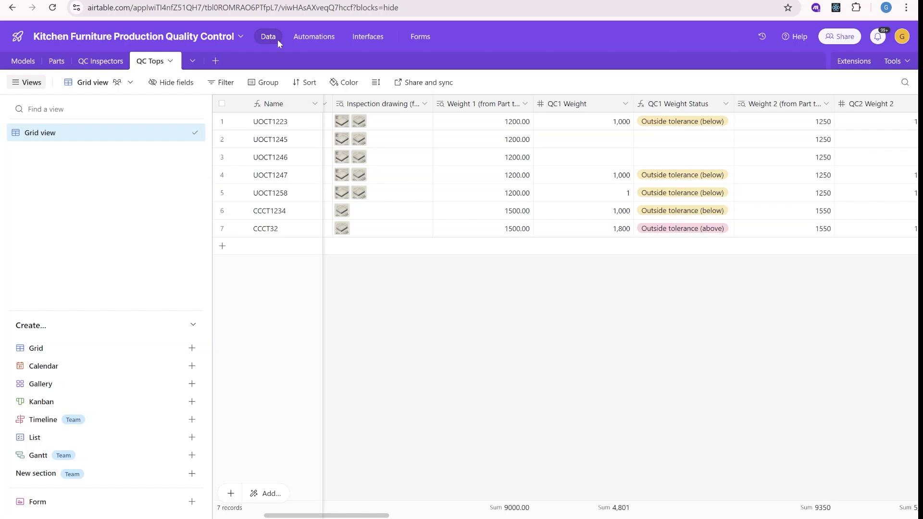
Duplicate the QC Tops table without its records and name the copy QC Legs
{"action": "left_click", "coordinate": [171, 61]}
{"action": "left_click", "coordinate": [216, 178]}
{"action": "left_click", "coordinate": [515, 293]}
{"action": "double_click", "coordinate": [202, 63]}
{"action": "left_click", "coordinate": [179, 94]}
{"action": "left_click_drag", "start_coordinate": [179, 94], "coordinate": [310, 93]}
{"action": "type", "text": "Legs"}
{"action": "key", "text": "Return"}
{"action": "left_click", "coordinate": [301, 121]}
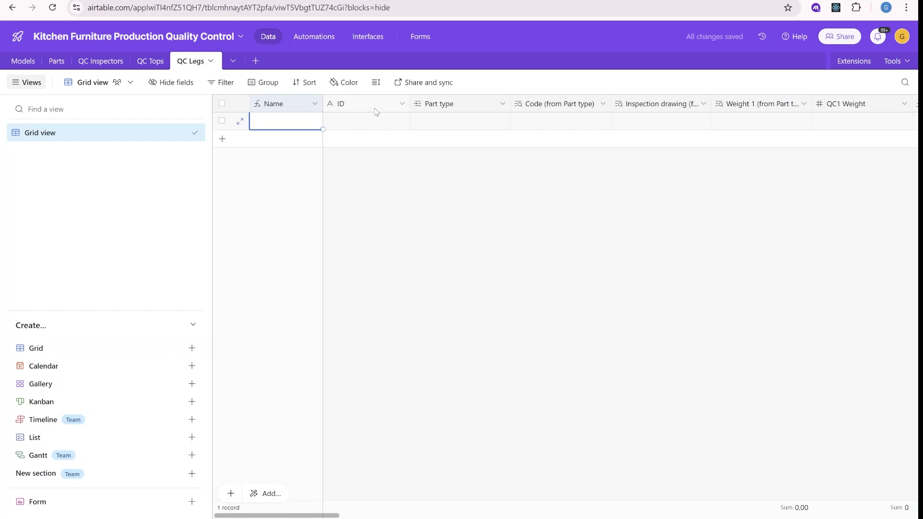
Change the ID field of the QC Legs table from single line text to Autonumber
{"action": "double_click", "coordinate": [356, 109]}
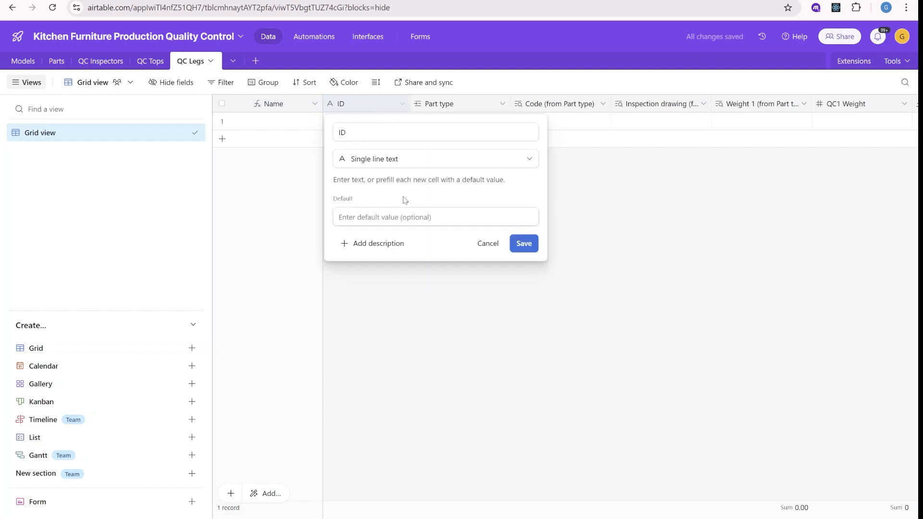
{"action": "left_click", "coordinate": [406, 159]}
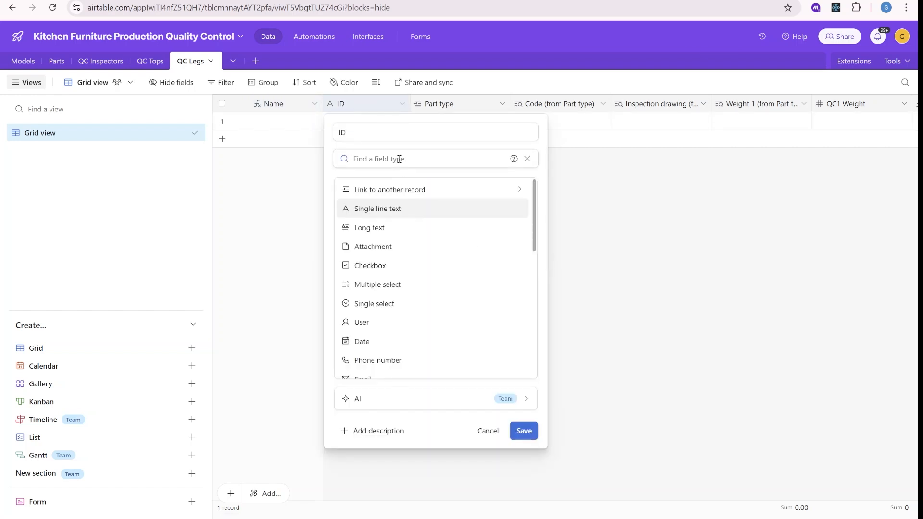
{"action": "type", "text": "au"}
{"action": "left_click", "coordinate": [380, 190]}
{"action": "left_click", "coordinate": [524, 219]}
{"action": "left_click", "coordinate": [554, 342]}
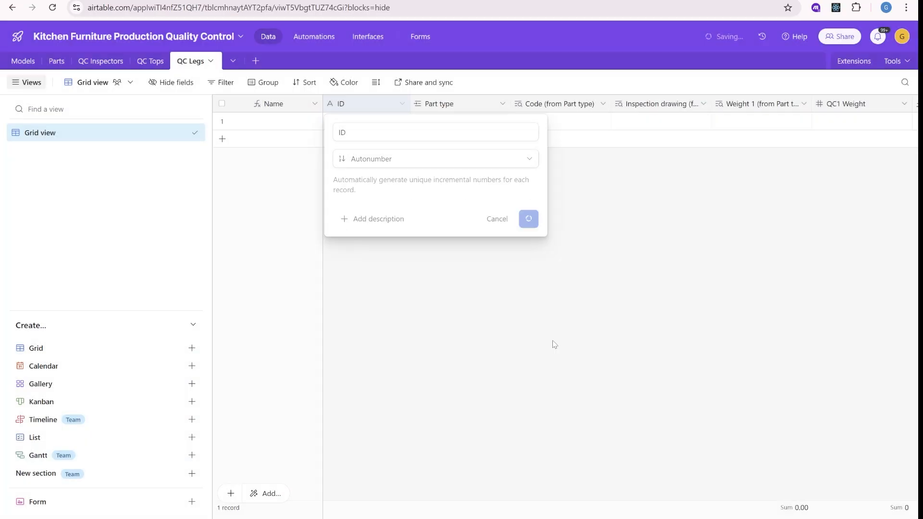
{"action": "left_click", "coordinate": [368, 122]}
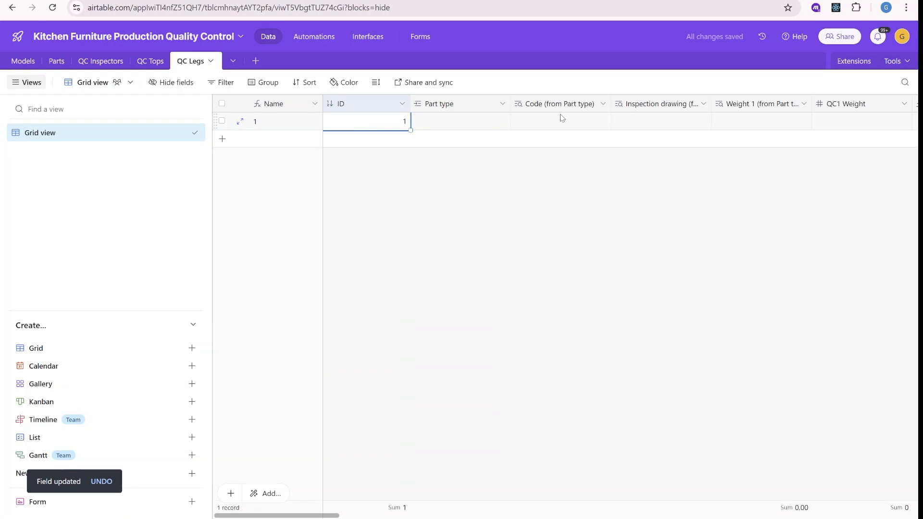
Look through the parts available for linking in the first QC Legs record's Part type field
{"action": "left_click", "coordinate": [450, 124]}
{"action": "left_click", "coordinate": [419, 122]}
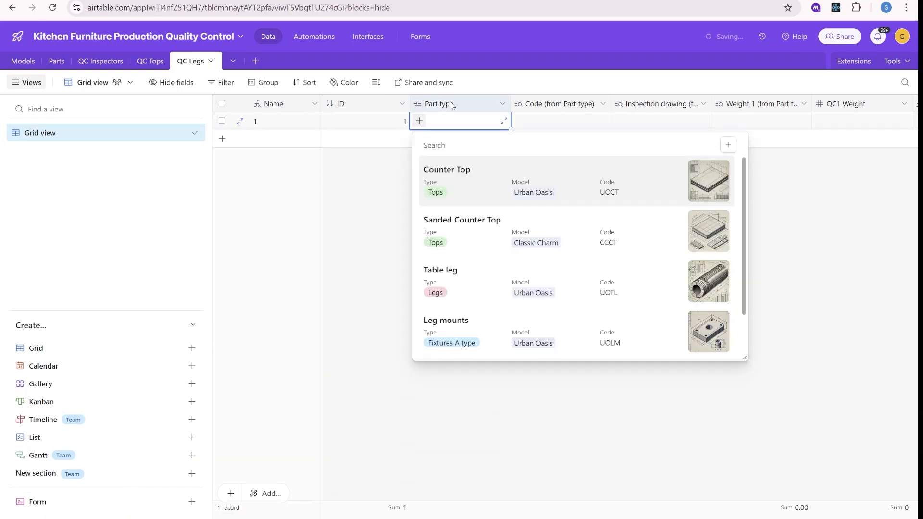
{"action": "scroll", "coordinate": [500, 245], "scroll_direction": "down", "scroll_amount": 1}
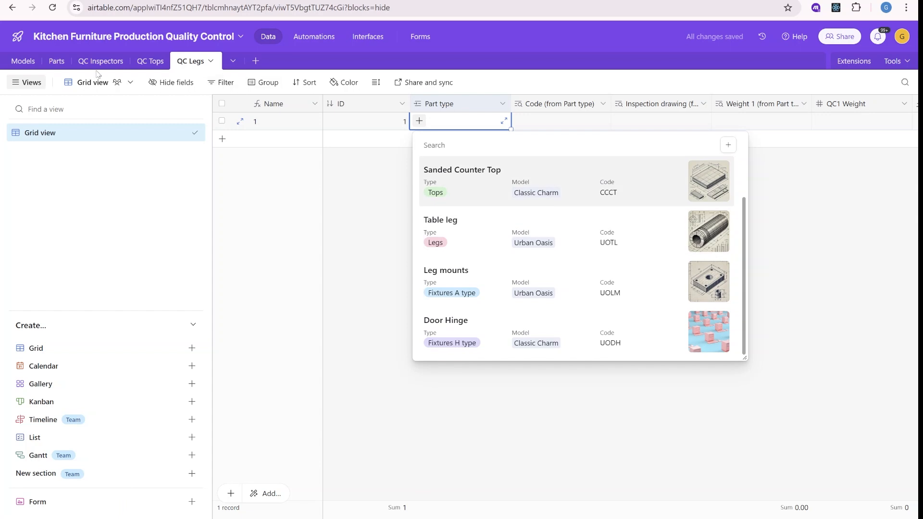
In the Parts table, set the Type of Leg mounts to Legs
{"action": "left_click", "coordinate": [82, 62]}
{"action": "left_click", "coordinate": [57, 63]}
{"action": "left_click", "coordinate": [380, 163]}
{"action": "key", "text": "Left"}
{"action": "key", "text": "Right"}
{"action": "key", "text": "Right"}
{"action": "key", "text": "Left"}
{"action": "key", "text": "Down"}
{"action": "key", "text": "Return"}
{"action": "key", "text": "Down"}
{"action": "key", "text": "Down"}
{"action": "key", "text": "Return"}
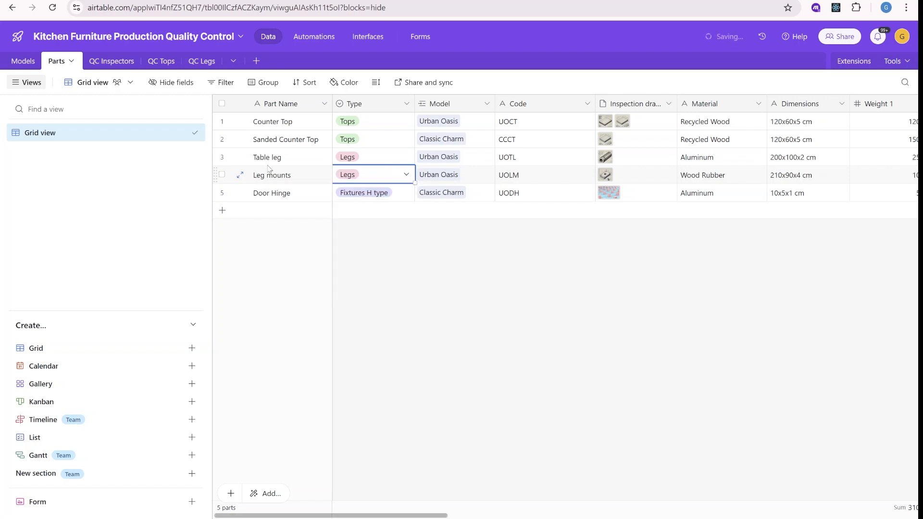
Review the Table leg and Leg mounts rows and their Type values in the Parts table
{"action": "left_click", "coordinate": [292, 164]}
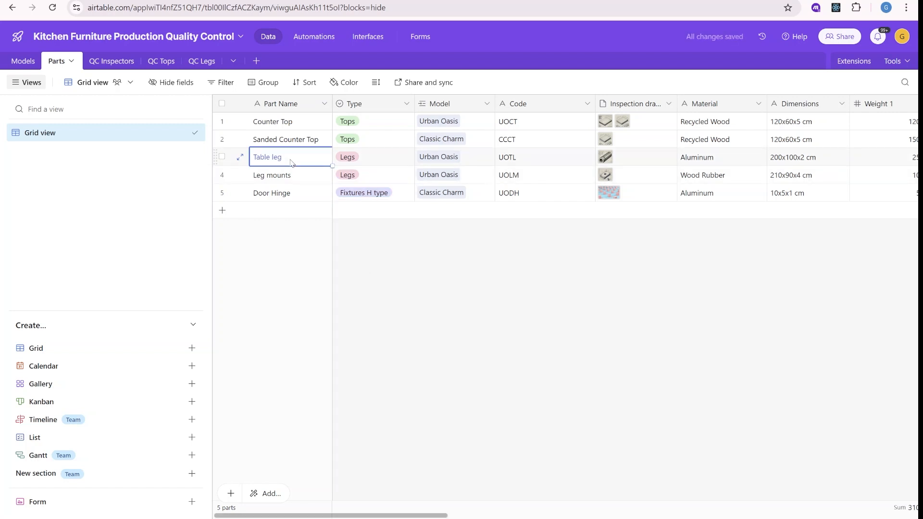
{"action": "left_click", "coordinate": [291, 177]}
{"action": "left_click", "coordinate": [369, 177]}
{"action": "left_click_drag", "start_coordinate": [375, 160], "coordinate": [375, 174]}
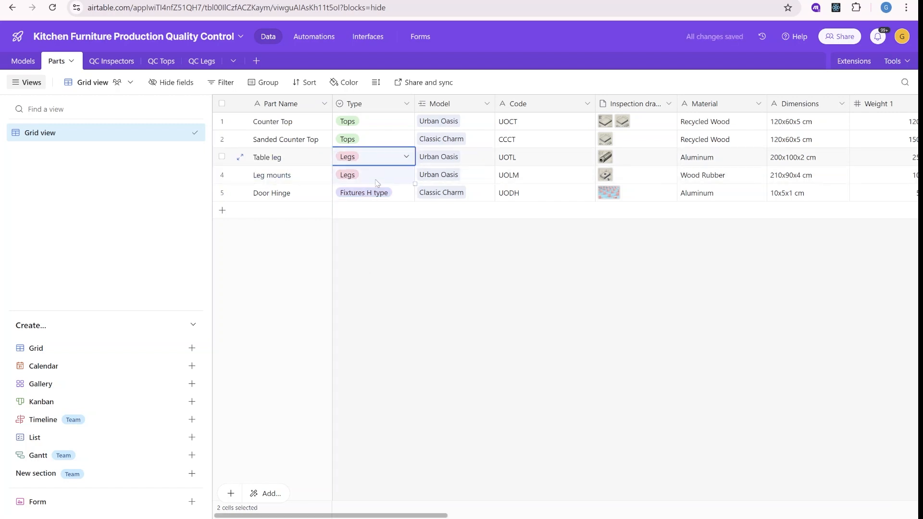
In the QC Legs table, enable limiting record selection to a view for the Part type field
{"action": "left_click", "coordinate": [204, 62]}
{"action": "left_click", "coordinate": [352, 122]}
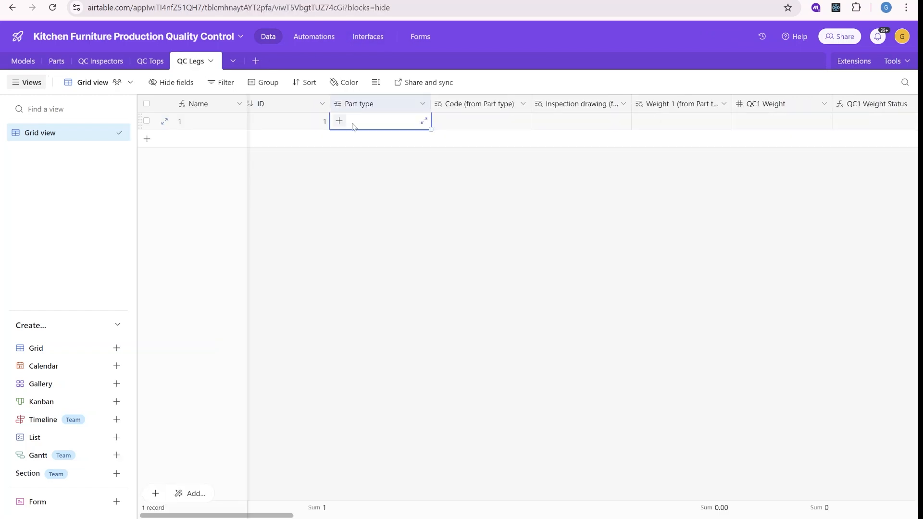
{"action": "left_click", "coordinate": [339, 121]}
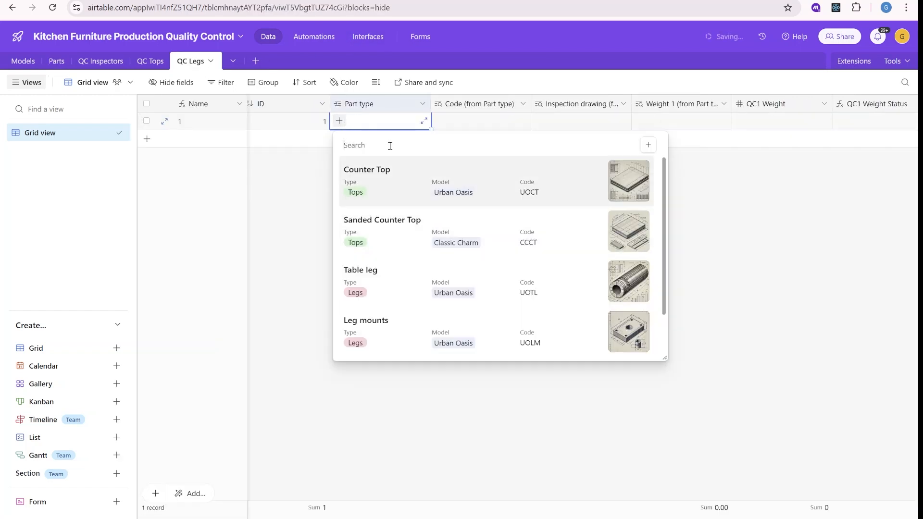
{"action": "double_click", "coordinate": [378, 104]}
{"action": "left_click", "coordinate": [398, 217]}
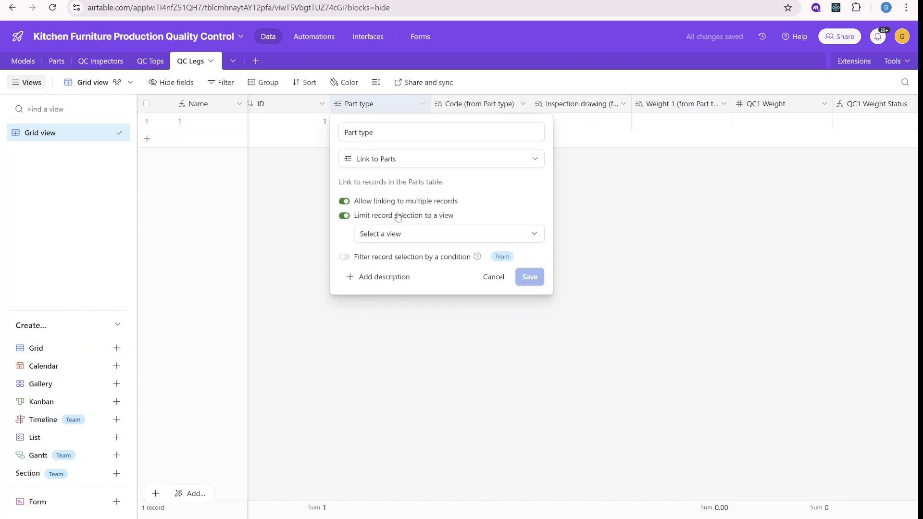
Limit the Part type field's record selection to the Legs view, saving and confirming the field change
{"action": "left_click", "coordinate": [439, 240]}
{"action": "left_click", "coordinate": [391, 305]}
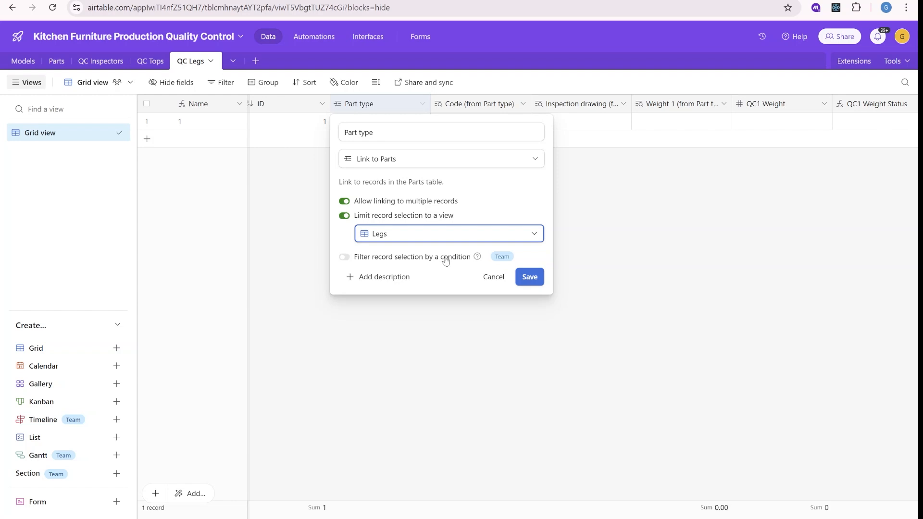
{"action": "left_click", "coordinate": [529, 277]}
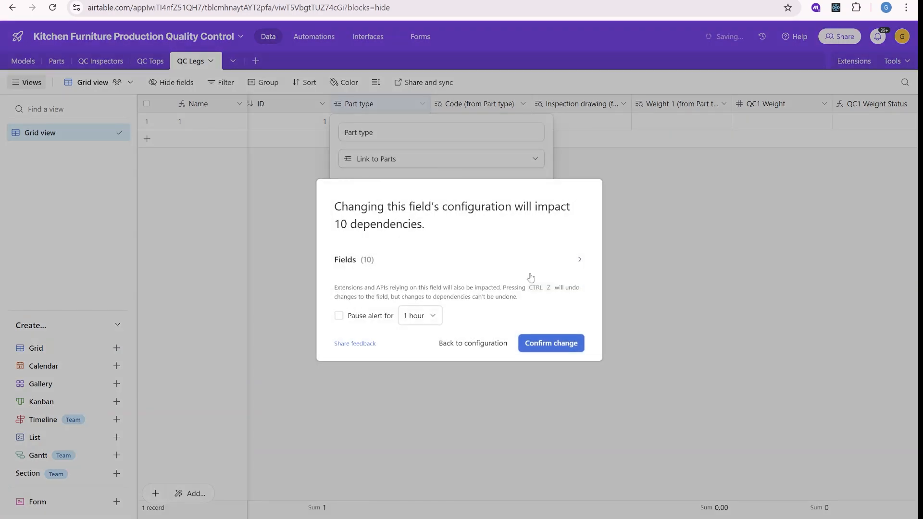
{"action": "left_click", "coordinate": [548, 343]}
Check which parts the Part type field offers for the first QC Legs record
{"action": "left_click", "coordinate": [348, 125]}
{"action": "left_click", "coordinate": [339, 121]}
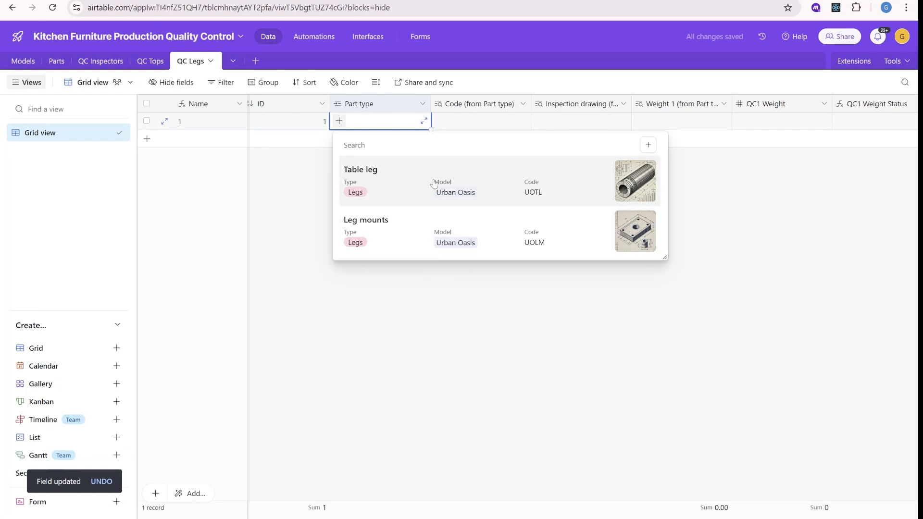
{"action": "left_click", "coordinate": [787, 191]}
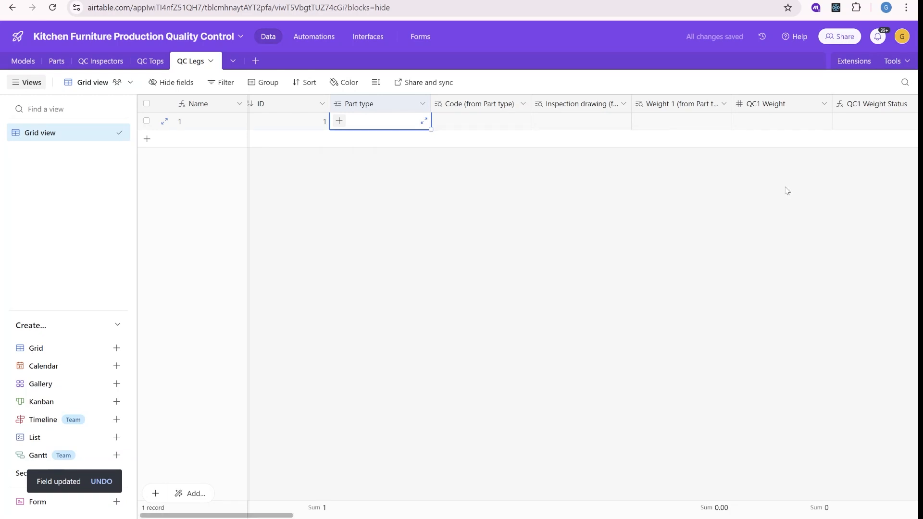
{"action": "left_click", "coordinate": [474, 116]}
{"action": "left_click", "coordinate": [353, 125]}
{"action": "left_click", "coordinate": [339, 121]}
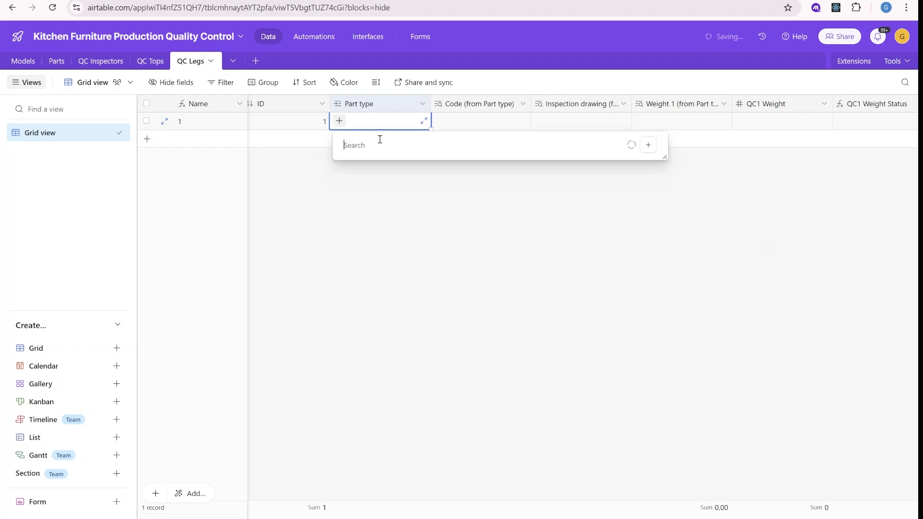
{"action": "left_click", "coordinate": [406, 169]}
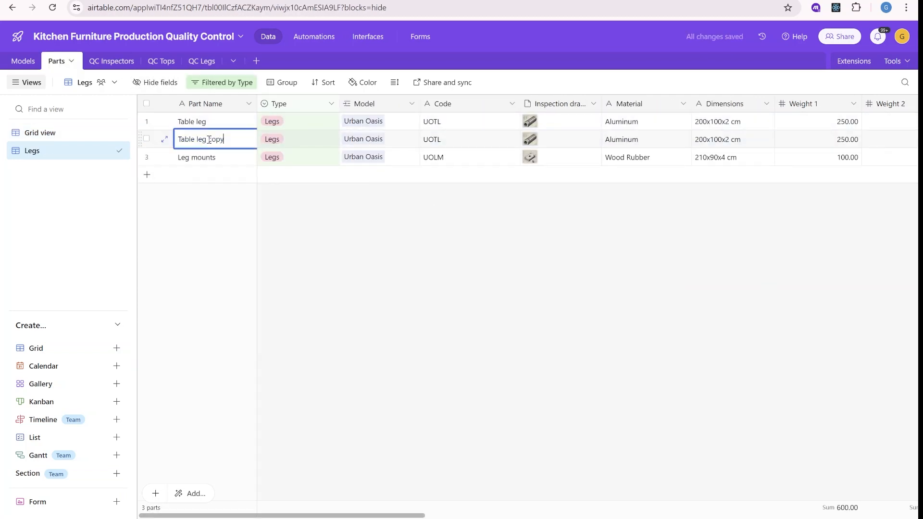
Rename the duplicated table leg part as "Table leg - metal" and the original one as "Table leg - wood"
{"action": "type", "text": "- metal"}
{"action": "double_click", "coordinate": [220, 122]}
{"action": "type", "text": "- wood"}
{"action": "left_click", "coordinate": [233, 140]}
Set Weight 1 of the "Table leg - metal" part to 400
{"action": "left_click", "coordinate": [743, 138]}
{"action": "key", "text": "Right"}
{"action": "key", "text": "Right"}
{"action": "key", "text": "Left"}
{"action": "key", "text": "Left"}
{"action": "key", "text": "Right"}
{"action": "type", "text": "400"}
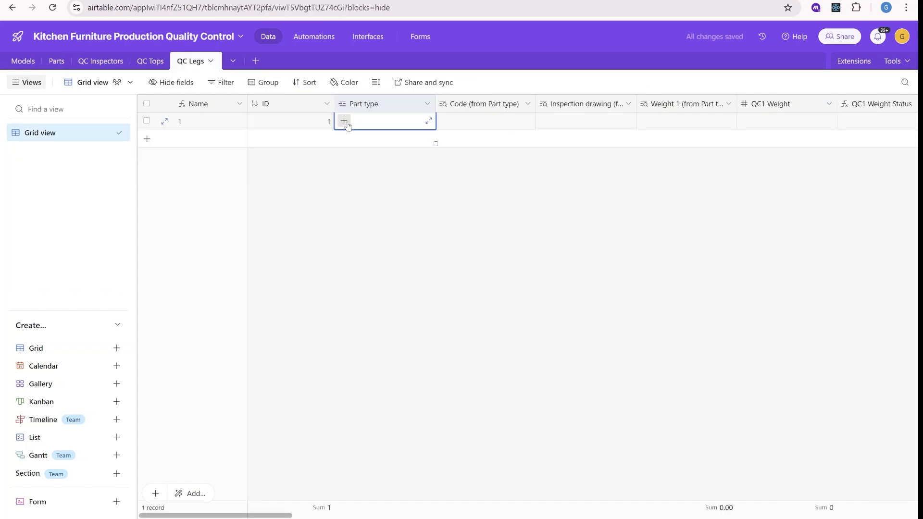
Link "Table leg - wood" as the part type of the first QC Legs record
{"action": "left_click", "coordinate": [372, 126]}
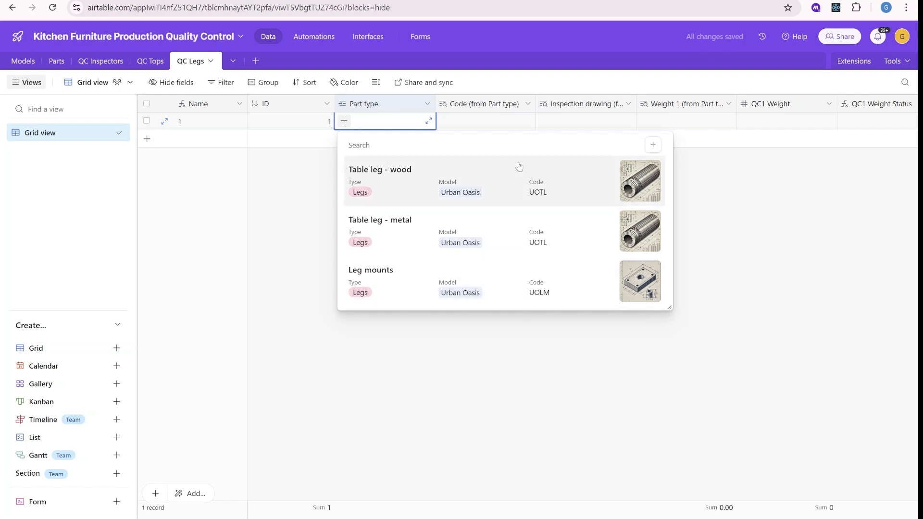
{"action": "left_click", "coordinate": [447, 187]}
{"action": "key", "text": "Right"}
{"action": "key", "text": "Right"}
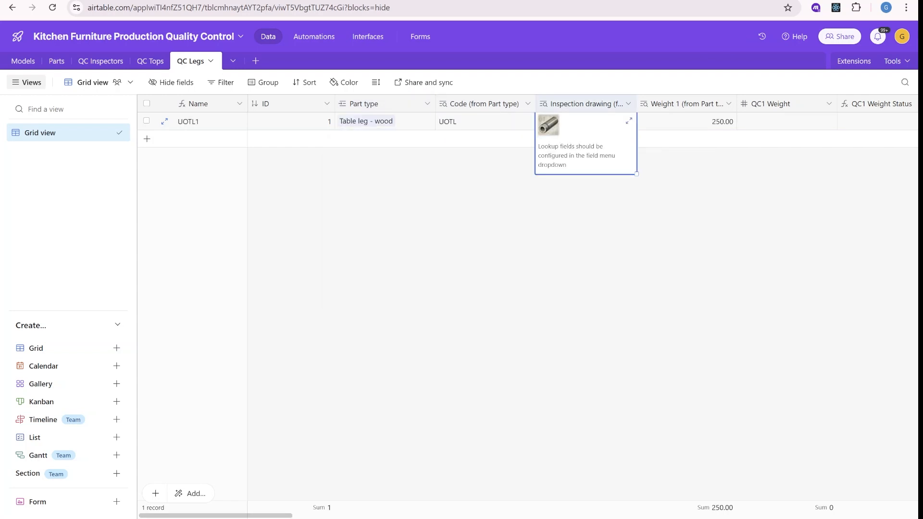
Set the QC1 Weight of the table leg record to 300
{"action": "left_click", "coordinate": [663, 123]}
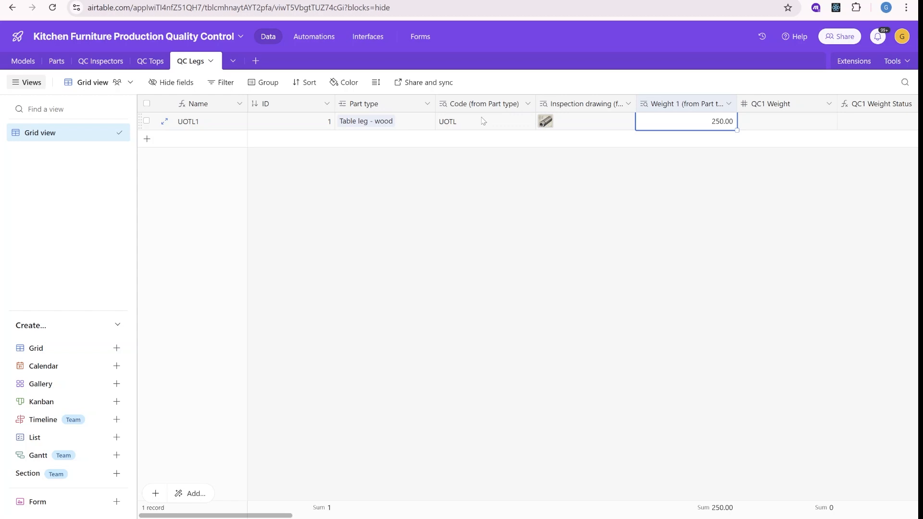
{"action": "key", "text": "Right"}
{"action": "key", "text": "Left"}
{"action": "key", "text": "Right"}
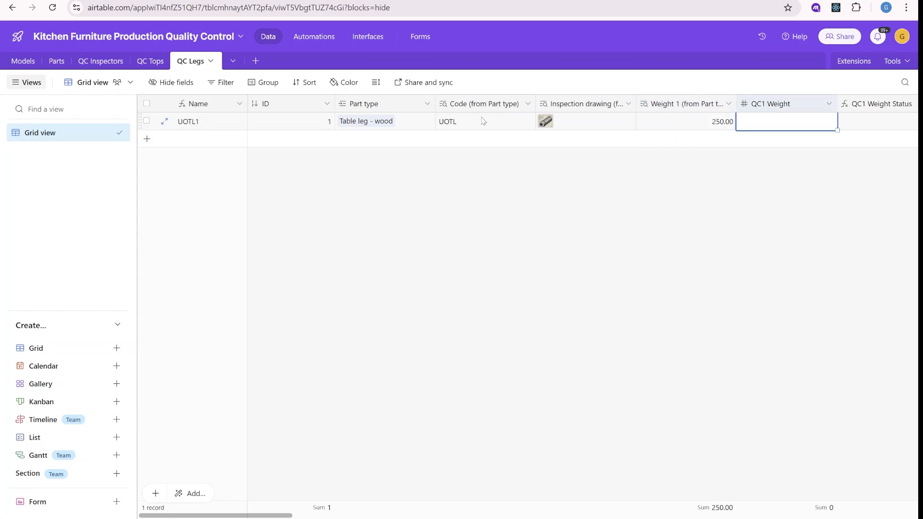
{"action": "key", "text": "Right"}
{"action": "key", "text": "Left"}
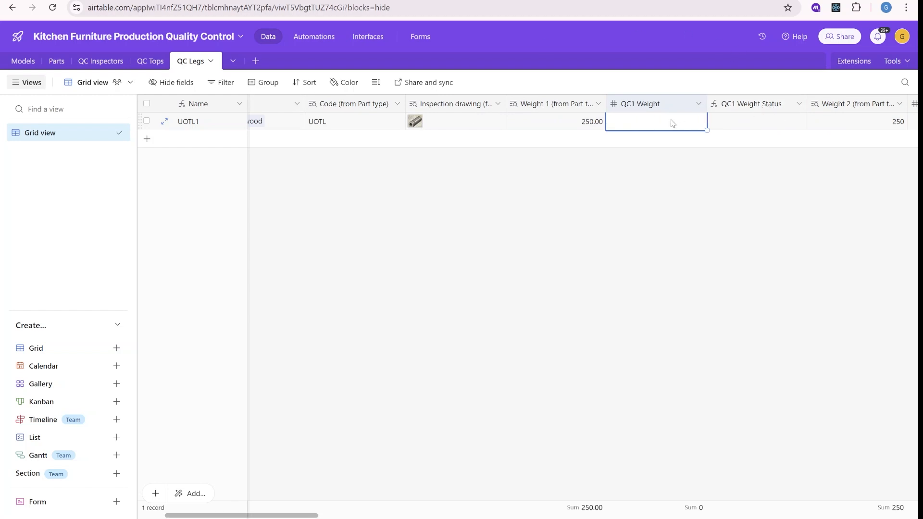
{"action": "type", "text": "300"}
{"action": "key", "text": "Return"}
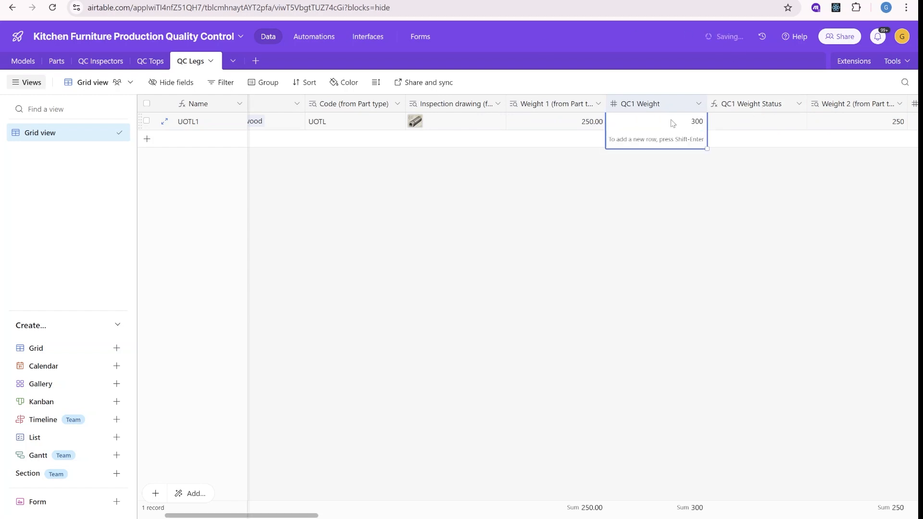
Review the QC1 Weight Status field's tolerance formula and color-coded option formatting, and leave its configuration without saving
{"action": "left_click", "coordinate": [790, 127]}
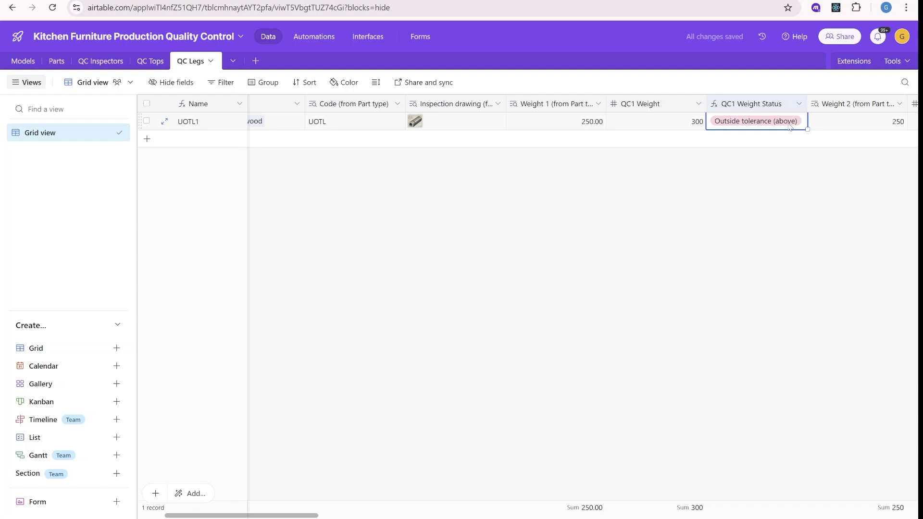
{"action": "double_click", "coordinate": [760, 104]}
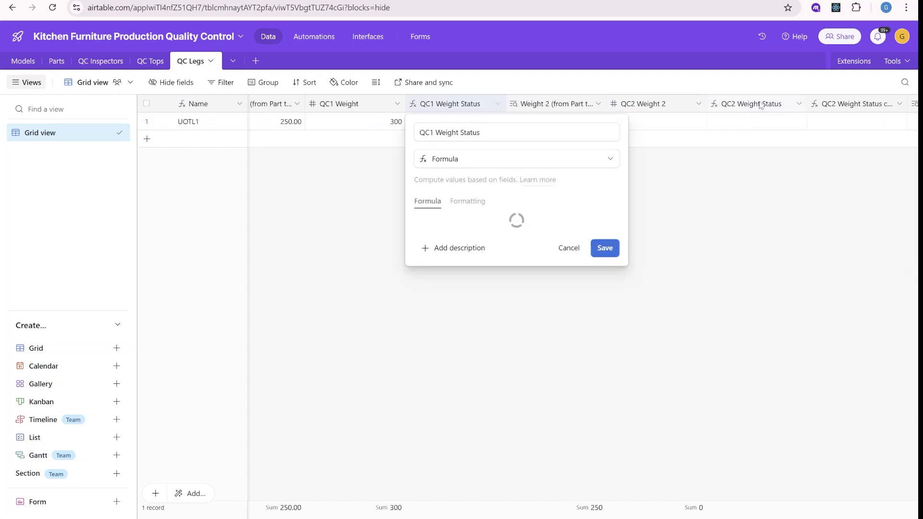
{"action": "left_click_drag", "start_coordinate": [454, 382], "coordinate": [388, 188]}
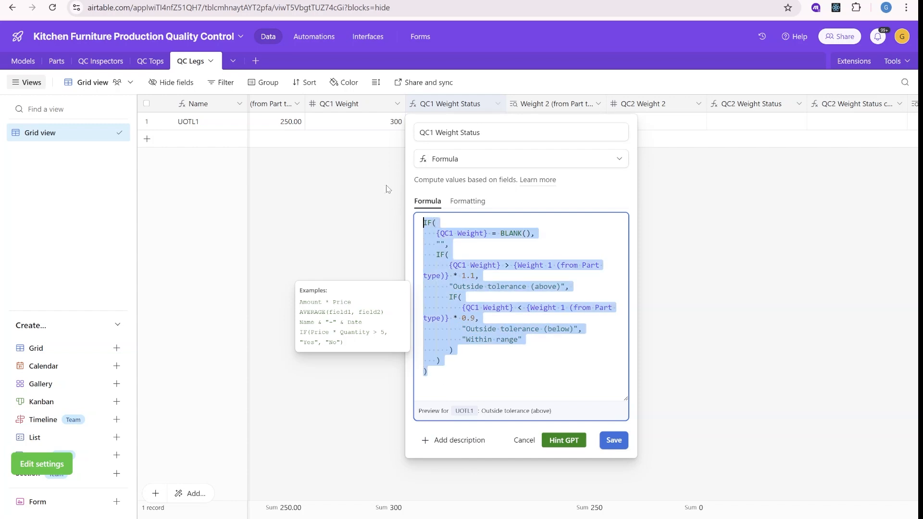
{"action": "left_click", "coordinate": [476, 278]}
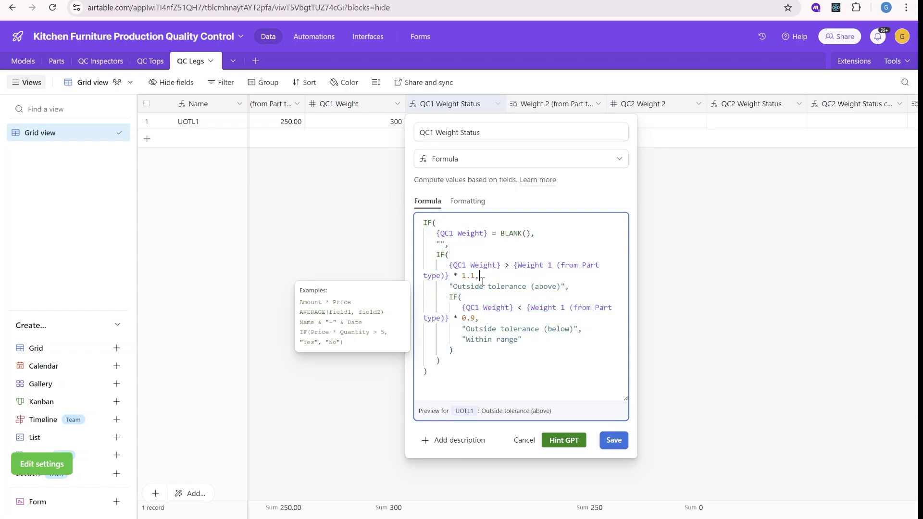
{"action": "left_click", "coordinate": [477, 318]}
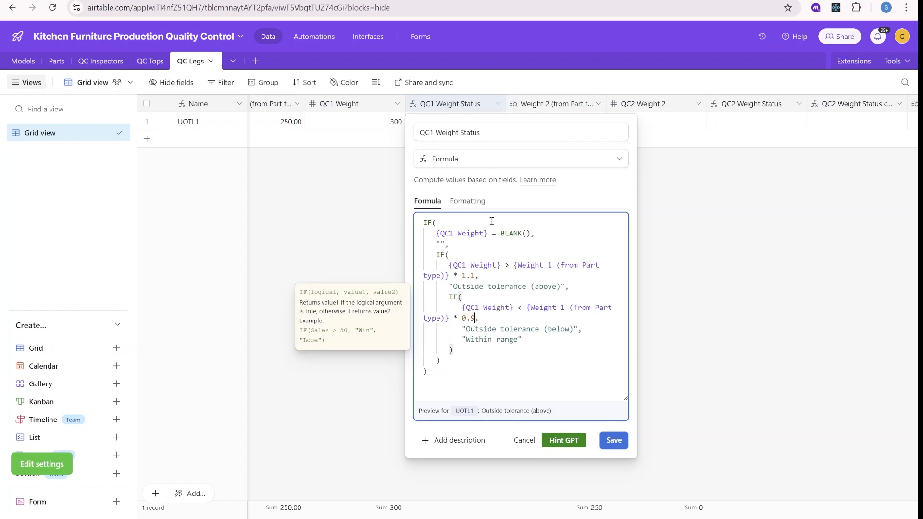
{"action": "left_click", "coordinate": [465, 195]}
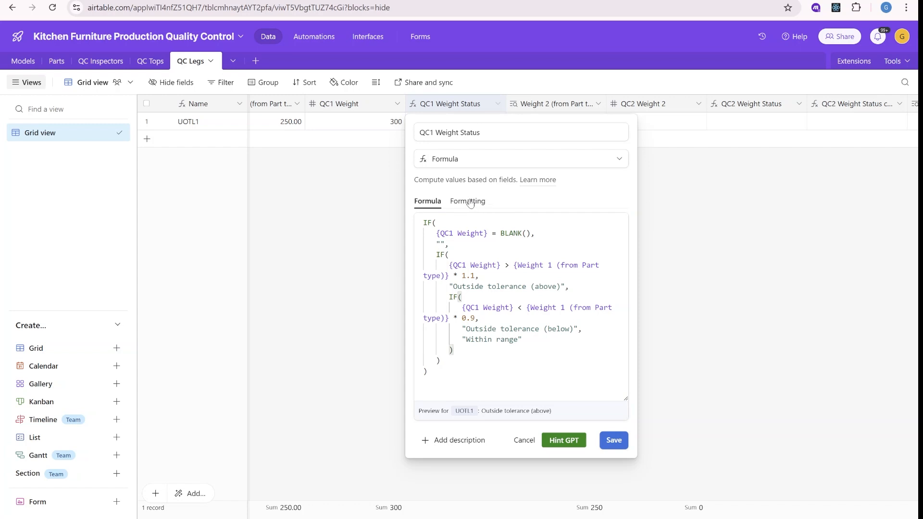
{"action": "left_click", "coordinate": [469, 202]}
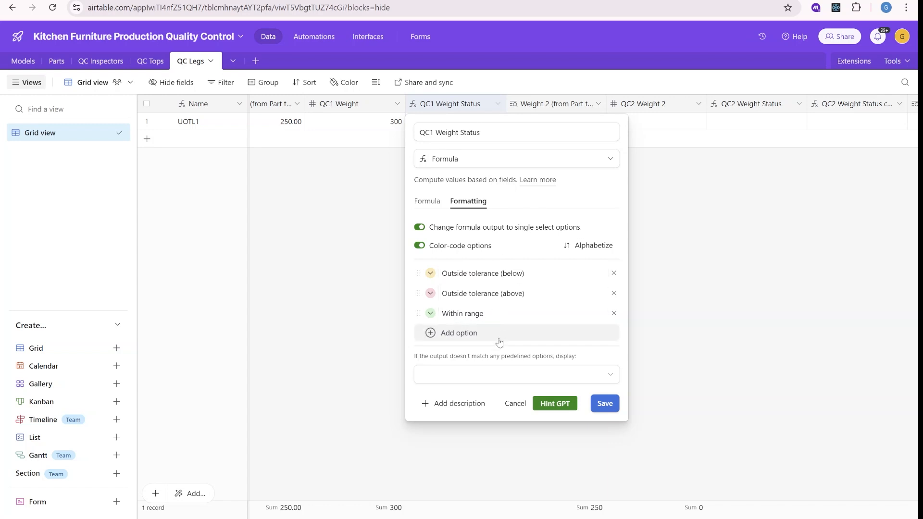
{"action": "left_click", "coordinate": [516, 404]}
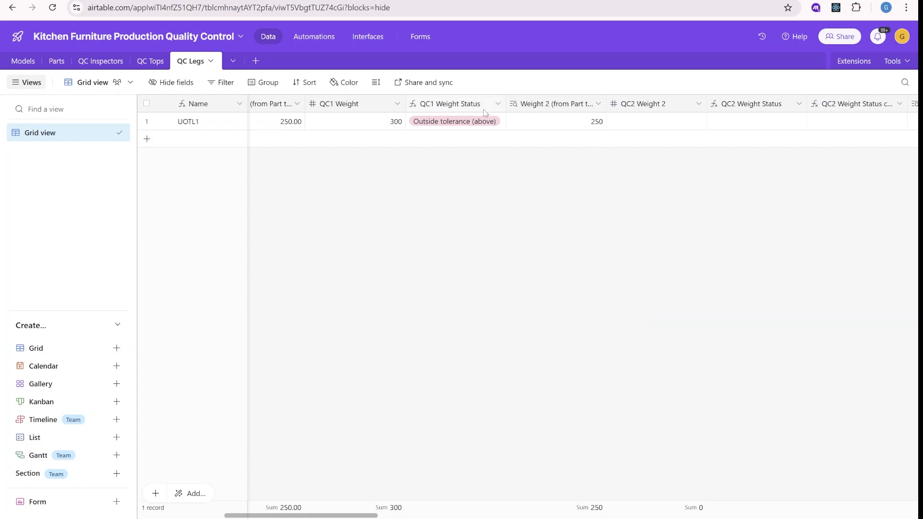
Enter 30 as the record's QC1 Weight and undo the last change
{"action": "left_click", "coordinate": [459, 126]}
{"action": "left_click", "coordinate": [384, 127]}
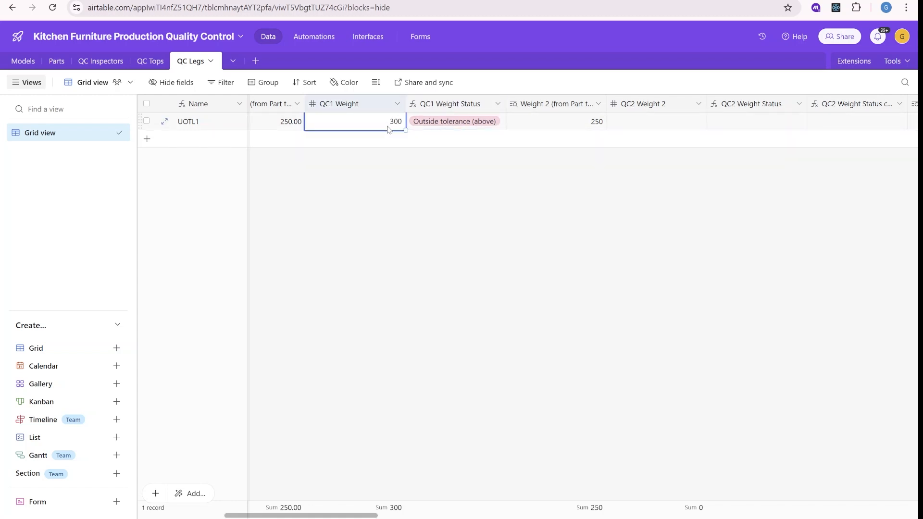
{"action": "type", "text": "30"}
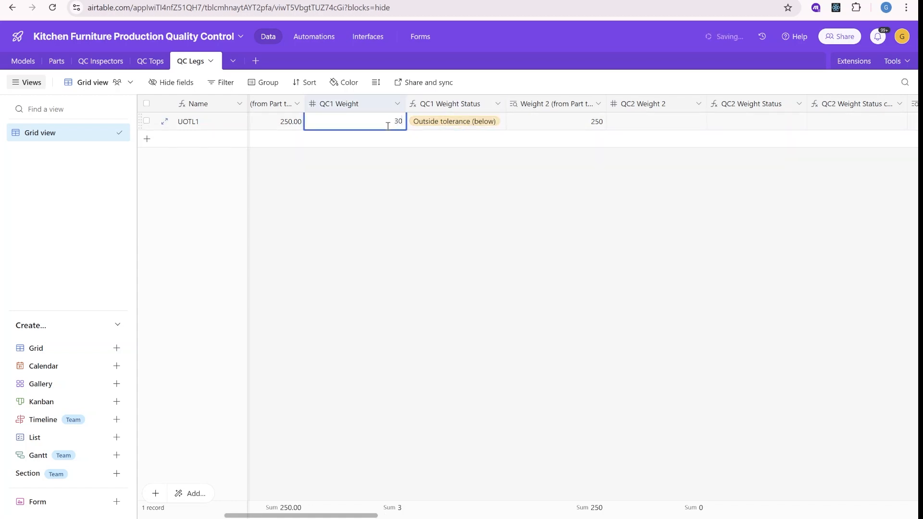
{"action": "left_click", "coordinate": [503, 195]}
{"action": "key", "text": "ctrl+z"}
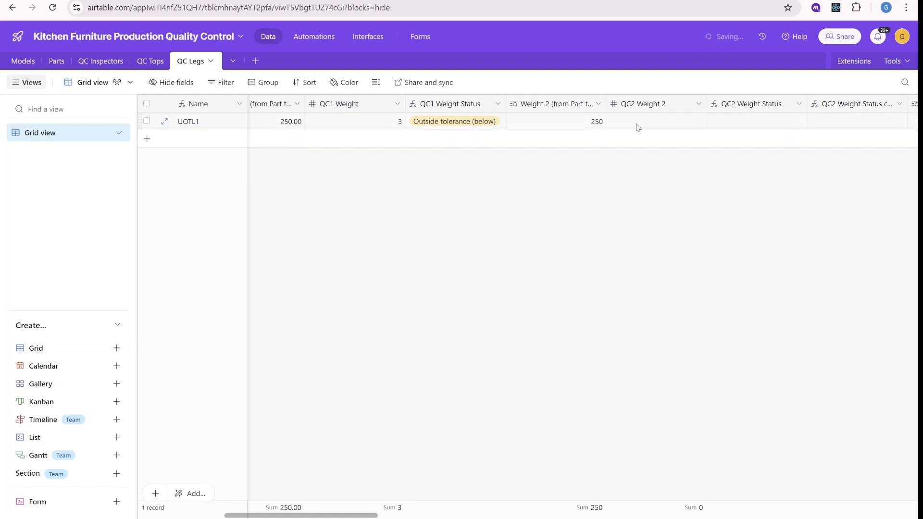
Set QC2 Weight 2 of the table leg record to 240 and check its QC2 Weight Status
{"action": "left_click", "coordinate": [640, 125]}
{"action": "key", "text": "Tab"}
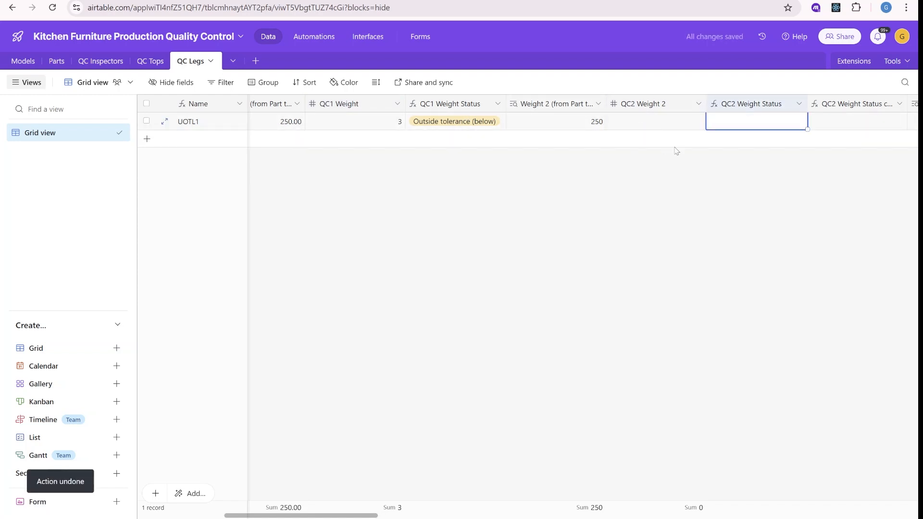
{"action": "left_click", "coordinate": [672, 124]}
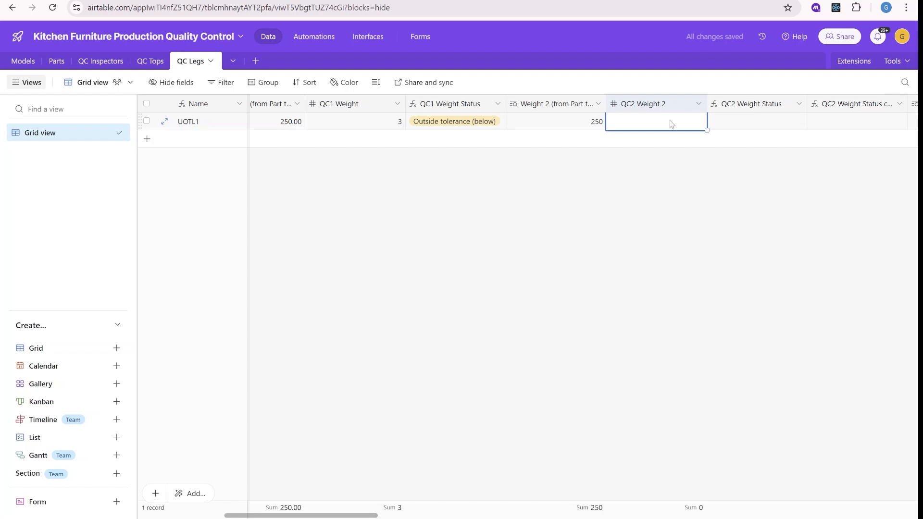
{"action": "type", "text": "240"}
{"action": "key", "text": "Return"}
{"action": "left_click", "coordinate": [779, 123]}
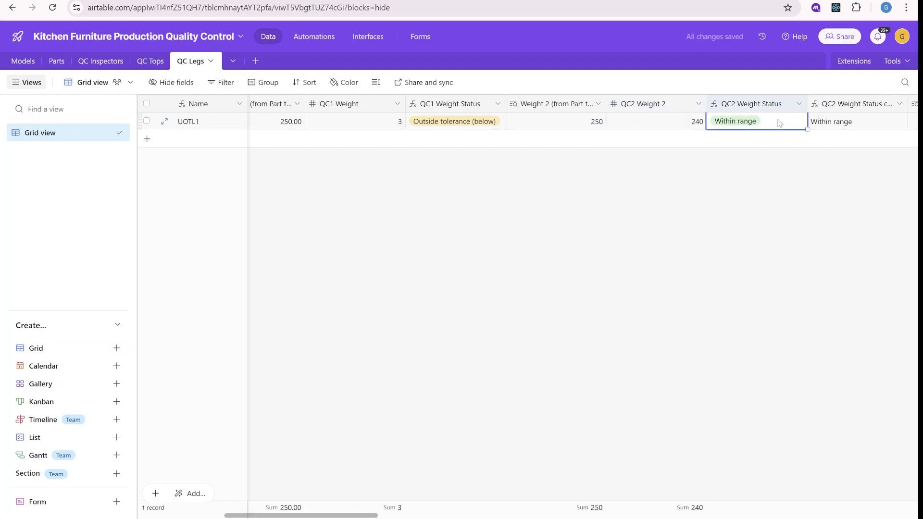
Widen the QC2 Weight Status copy column enough to show its full name
{"action": "scroll", "coordinate": [779, 123], "scroll_direction": "right", "scroll_amount": 2}
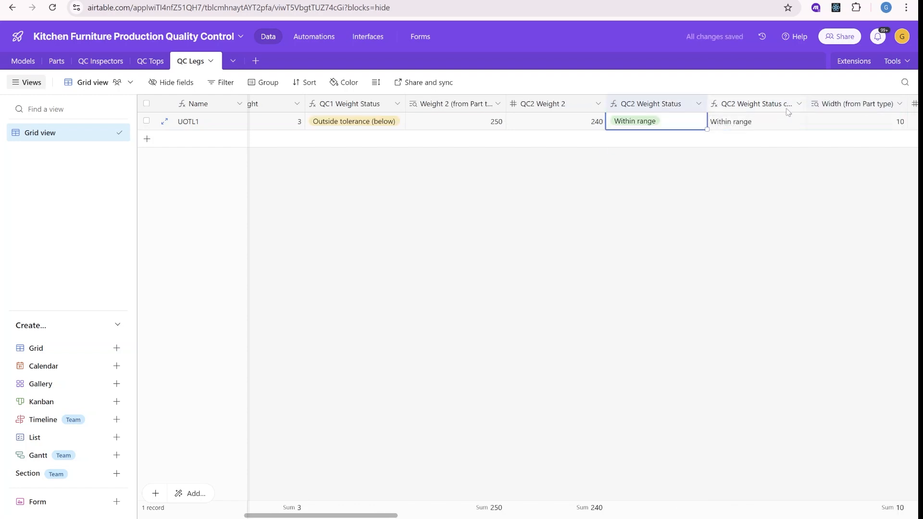
{"action": "scroll", "coordinate": [668, 130], "scroll_direction": "right", "scroll_amount": 2}
{"action": "left_click_drag", "start_coordinate": [697, 104], "coordinate": [712, 105]}
{"action": "left_click", "coordinate": [704, 104]}
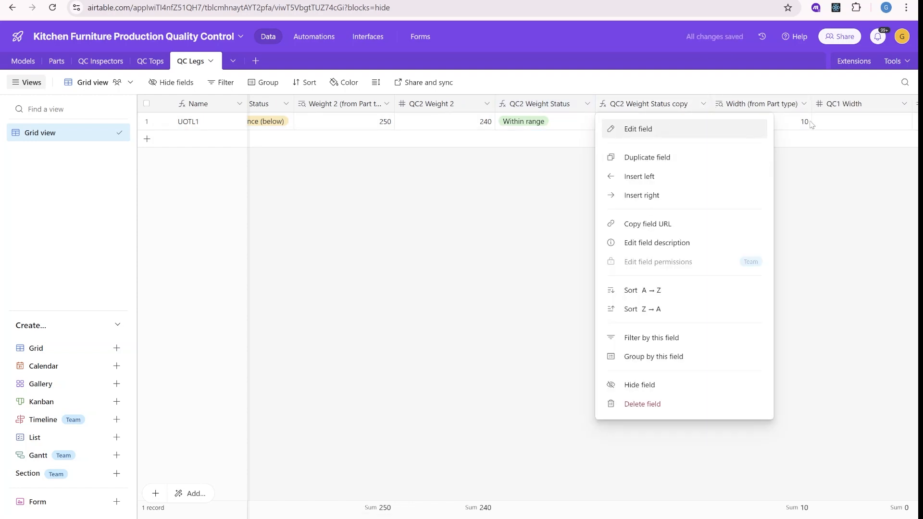
{"action": "left_click", "coordinate": [811, 125]}
Examine the record's width, length, thickness, M1 measurement and inspector fields
{"action": "left_click", "coordinate": [772, 123]}
{"action": "scroll", "coordinate": [754, 124], "scroll_direction": "right", "scroll_amount": 2}
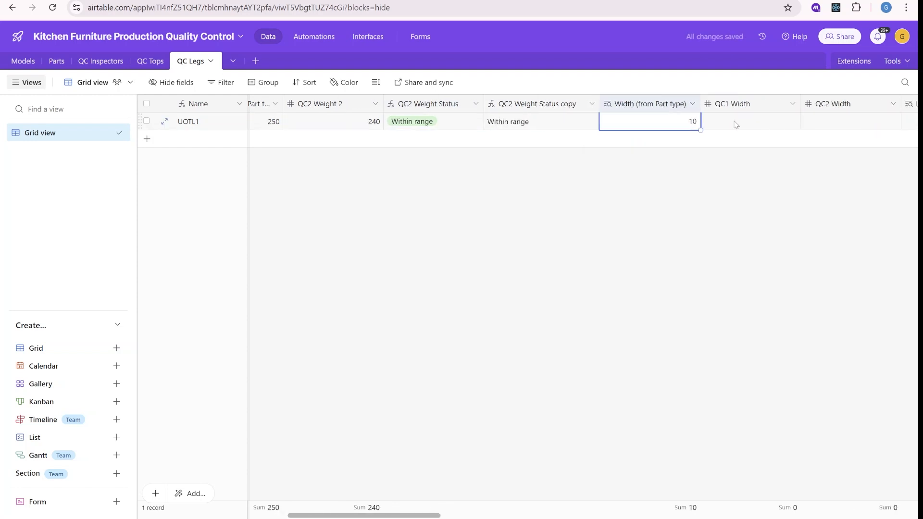
{"action": "left_click", "coordinate": [741, 123]}
{"action": "scroll", "coordinate": [783, 126], "scroll_direction": "right", "scroll_amount": 5}
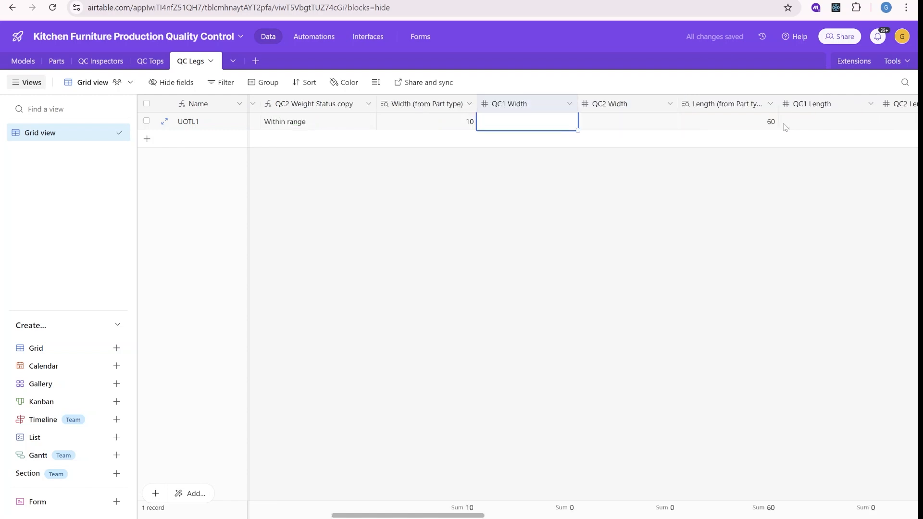
{"action": "scroll", "coordinate": [785, 127], "scroll_direction": "right", "scroll_amount": 12}
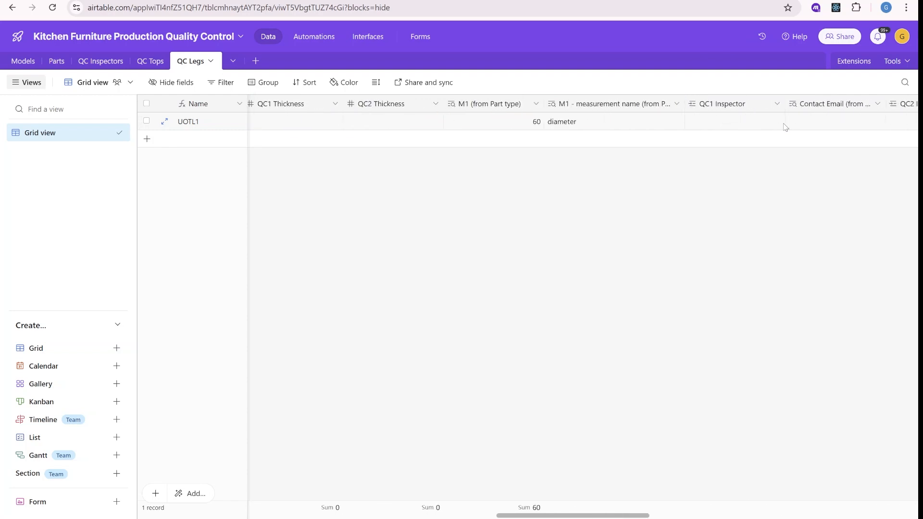
{"action": "scroll", "coordinate": [784, 127], "scroll_direction": "right", "scroll_amount": 5}
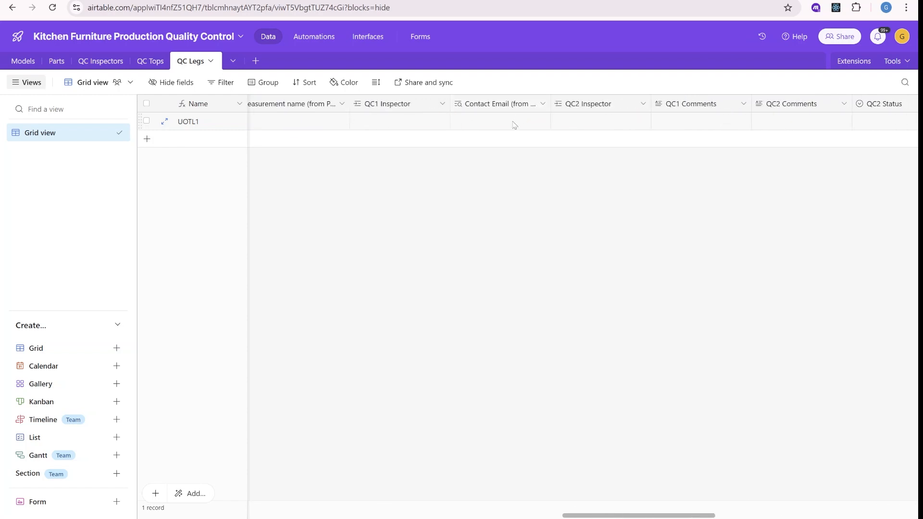
Link the senior inspector specialising in Metal Frames and Doors as the leg record's QC1 Inspector and review that inspector's details
{"action": "scroll", "coordinate": [435, 118], "scroll_direction": "left", "scroll_amount": 2}
{"action": "left_click", "coordinate": [474, 123]}
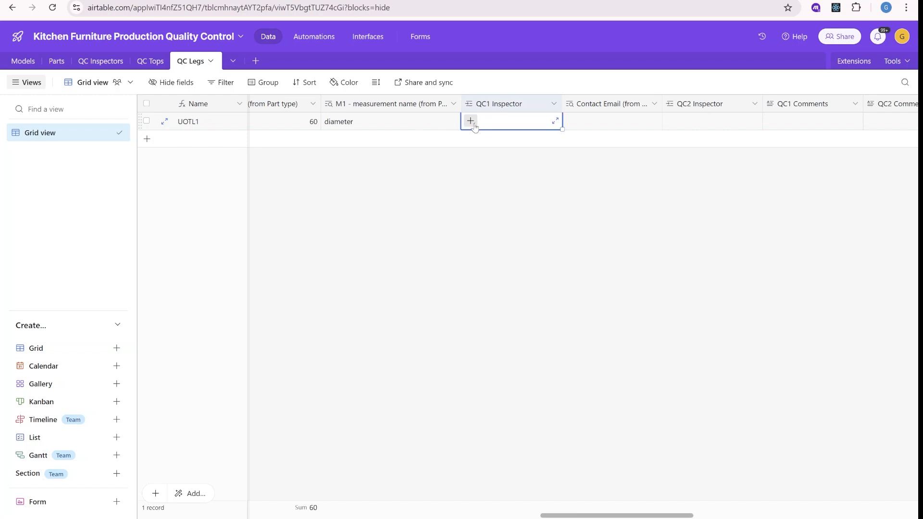
{"action": "left_click", "coordinate": [469, 122]}
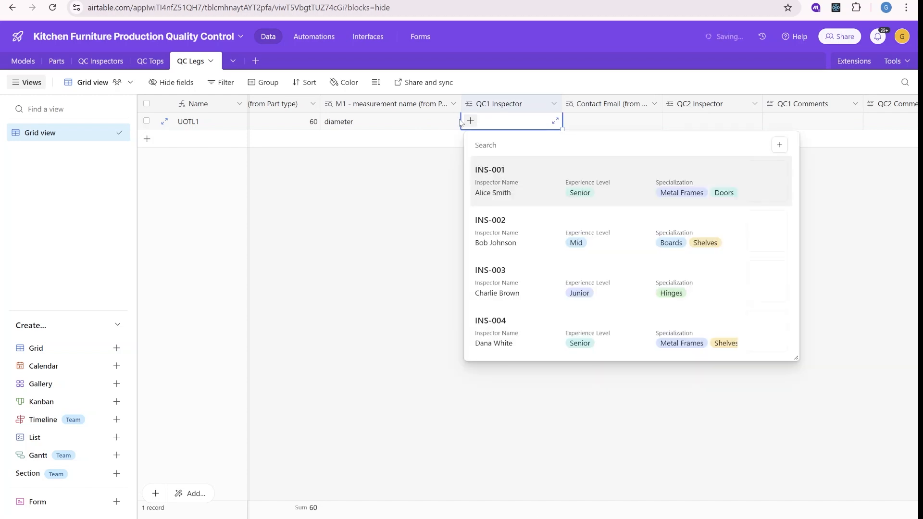
{"action": "left_click", "coordinate": [510, 175]}
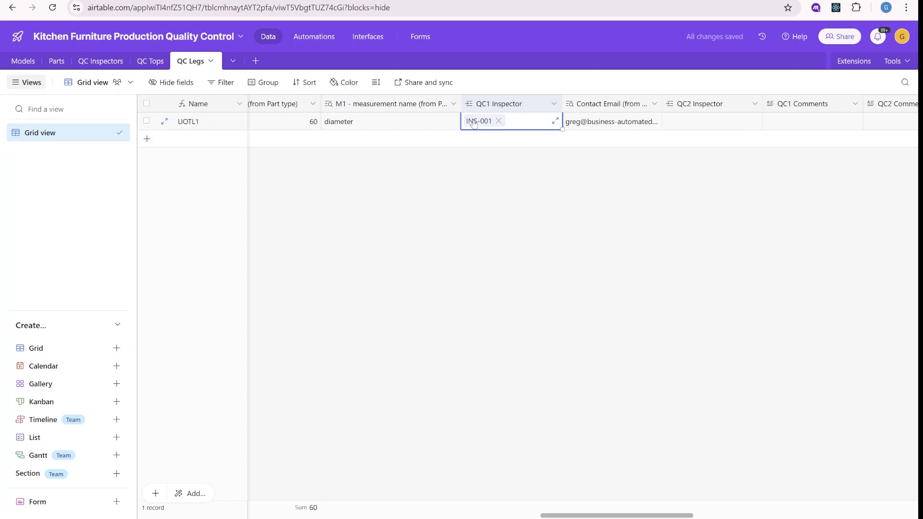
{"action": "left_click", "coordinate": [478, 121]}
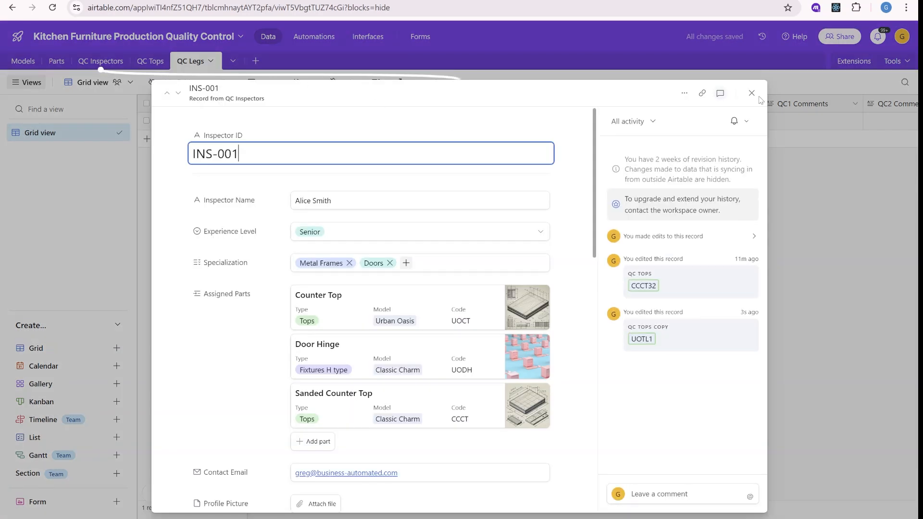
{"action": "left_click", "coordinate": [751, 93]}
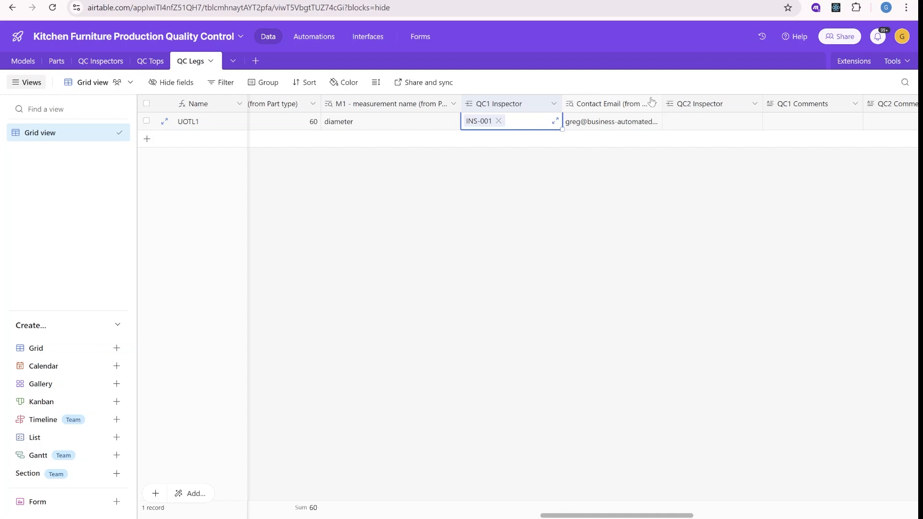
Look up the user-related field types available for the QC1 Inspector field, then discard the field edit
{"action": "double_click", "coordinate": [517, 106]}
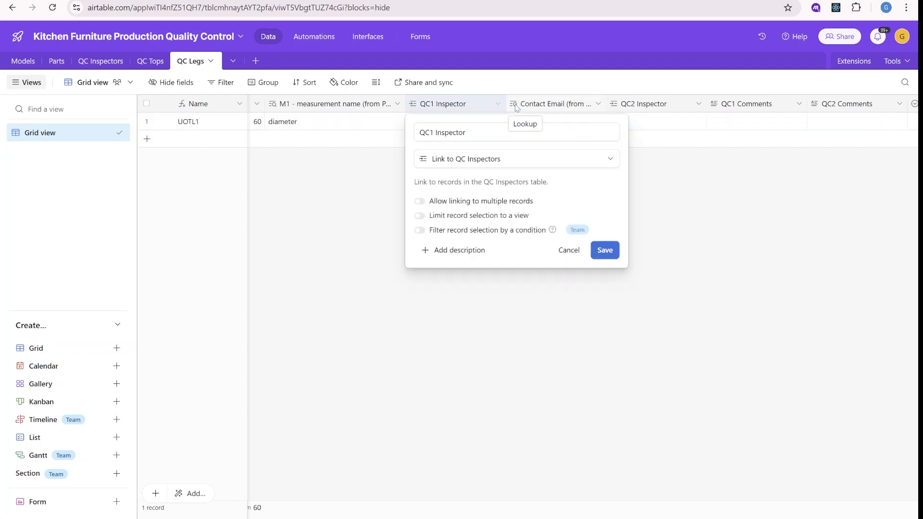
{"action": "left_click", "coordinate": [517, 158]}
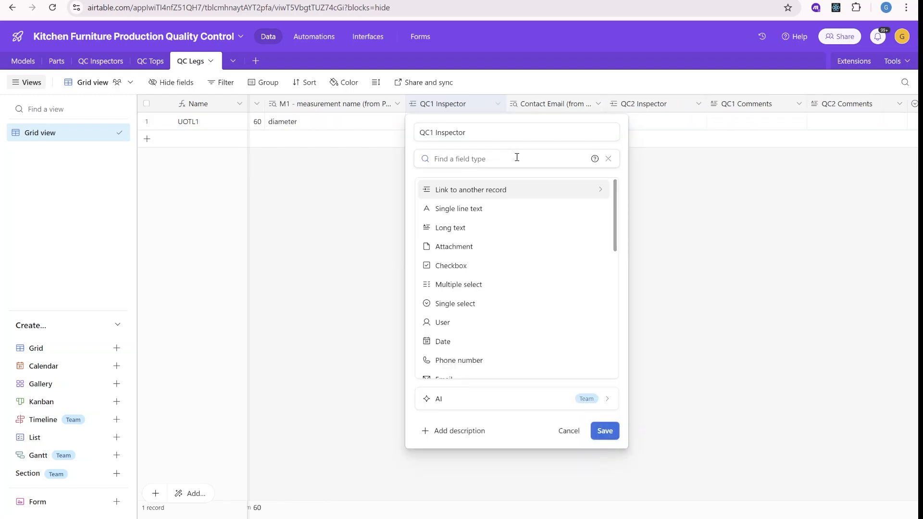
{"action": "type", "text": "user"}
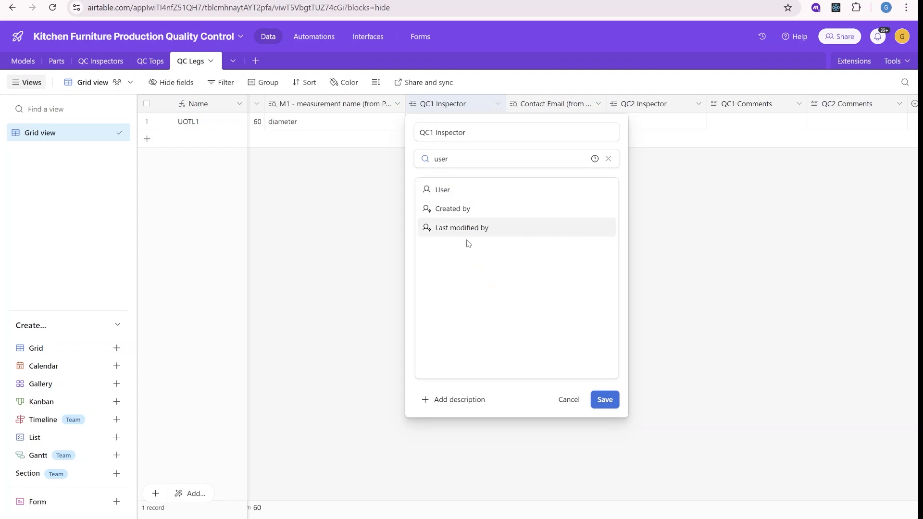
{"action": "left_click", "coordinate": [748, 217]}
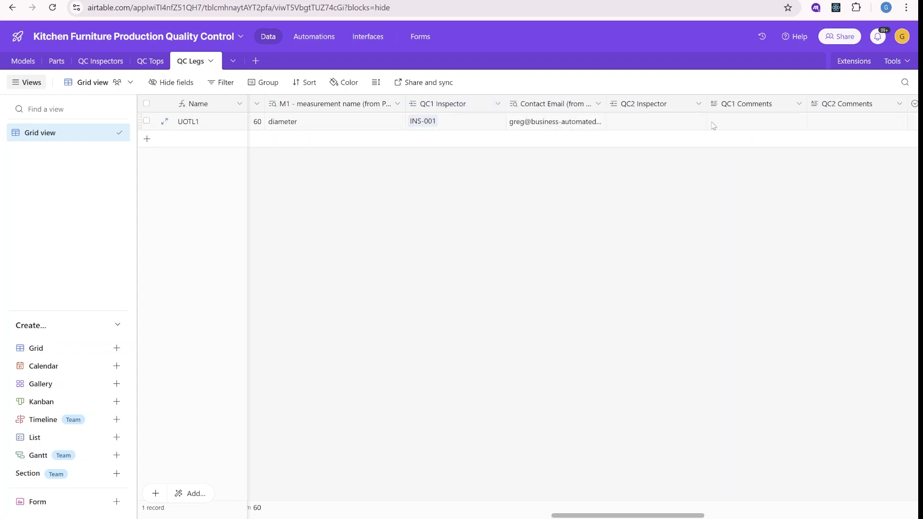
Examine the leg record's inspector, comment, status, inspection photo, defect and test fields through to Created Date
{"action": "left_click", "coordinate": [731, 126]}
{"action": "left_click", "coordinate": [646, 123]}
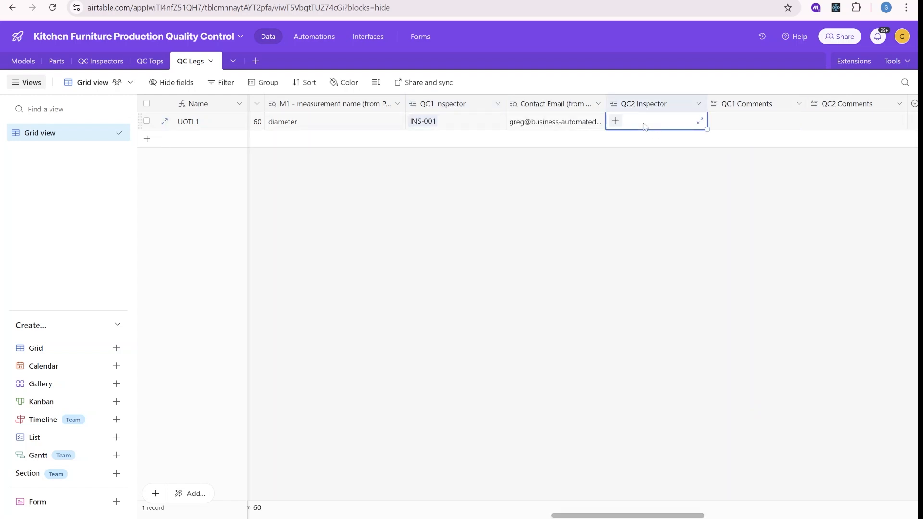
{"action": "left_click", "coordinate": [481, 123]}
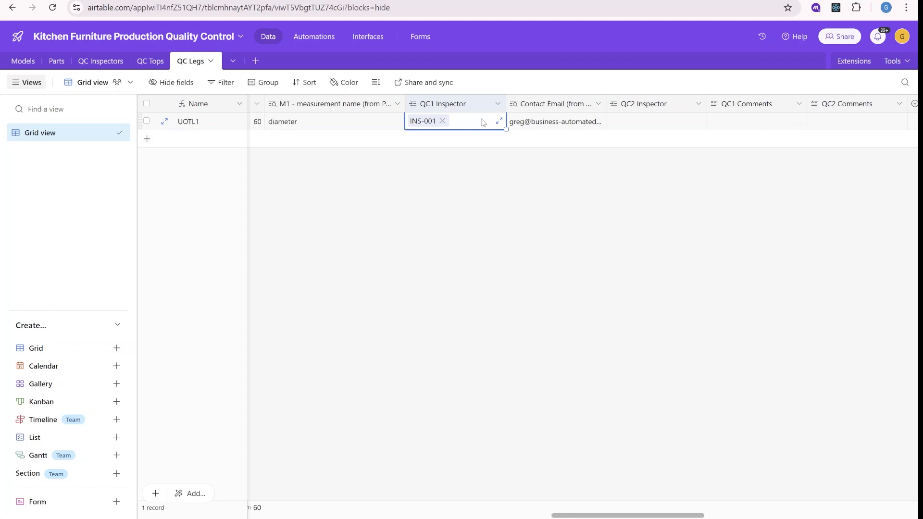
{"action": "key", "text": "Right"}
{"action": "key", "text": "Right"}
{"action": "key", "text": "Right"}
{"action": "key", "text": "Right"}
{"action": "key", "text": "Right"}
{"action": "key", "text": "Right"}
{"action": "key", "text": "Right"}
{"action": "key", "text": "Right"}
{"action": "key", "text": "Right"}
{"action": "key", "text": "Right"}
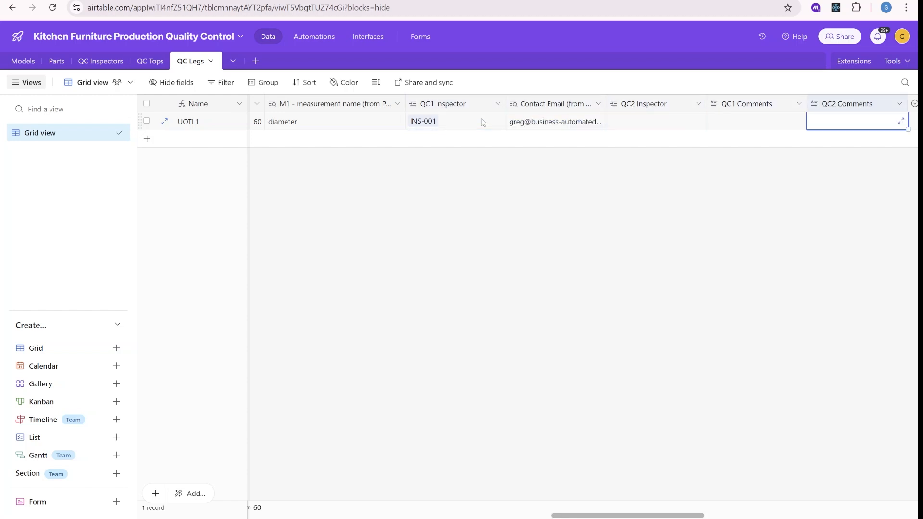
{"action": "key", "text": "Right"}
{"action": "key", "text": "Right"}
{"action": "key", "text": "Right"}
{"action": "key", "text": "Right"}
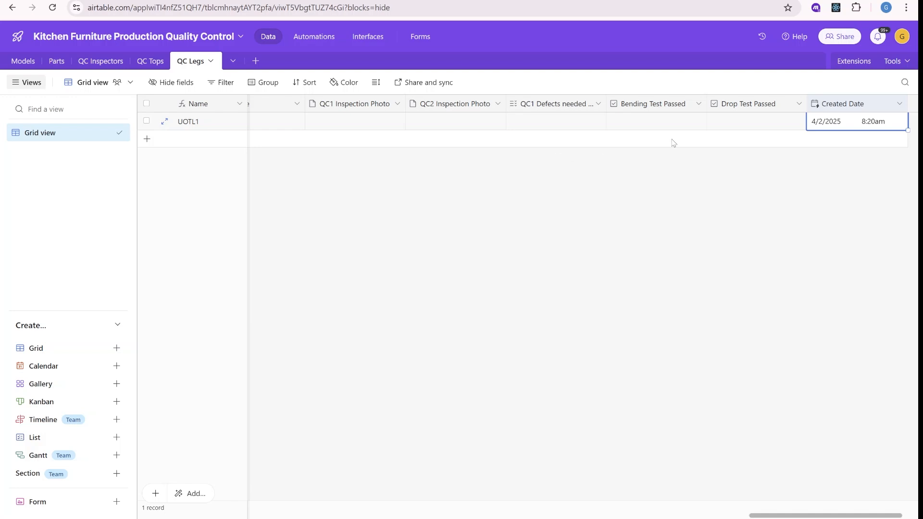
Mark both Bending Test Passed and Drop Test Passed for the leg record, then return to its first fields
{"action": "left_click", "coordinate": [656, 121]}
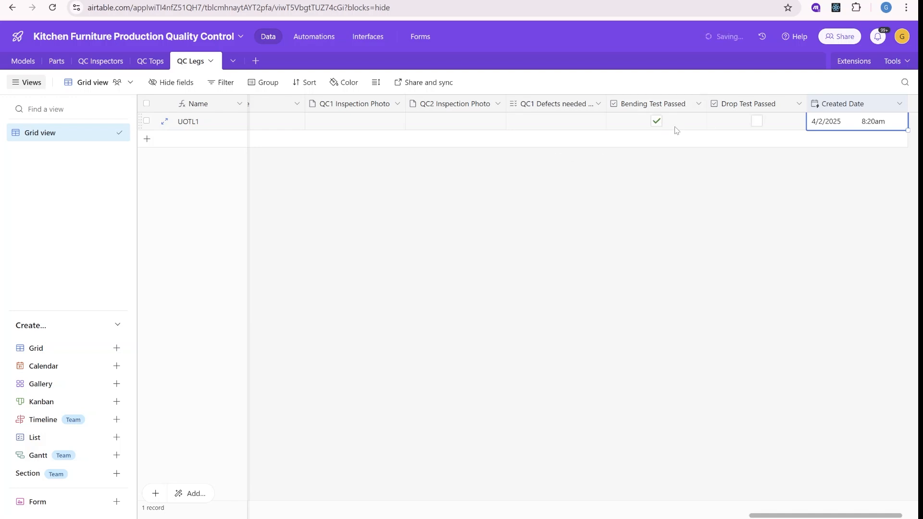
{"action": "left_click", "coordinate": [757, 121]}
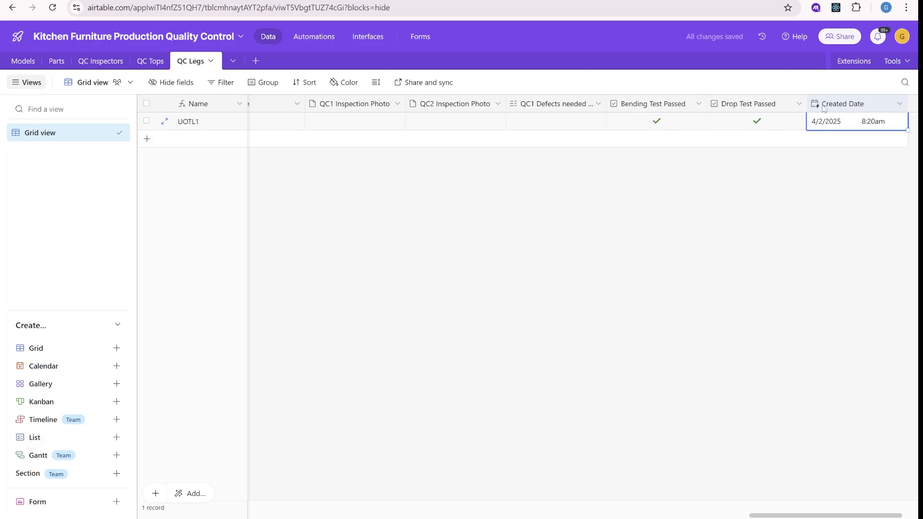
{"action": "scroll", "coordinate": [620, 130], "scroll_direction": "left", "scroll_amount": 15}
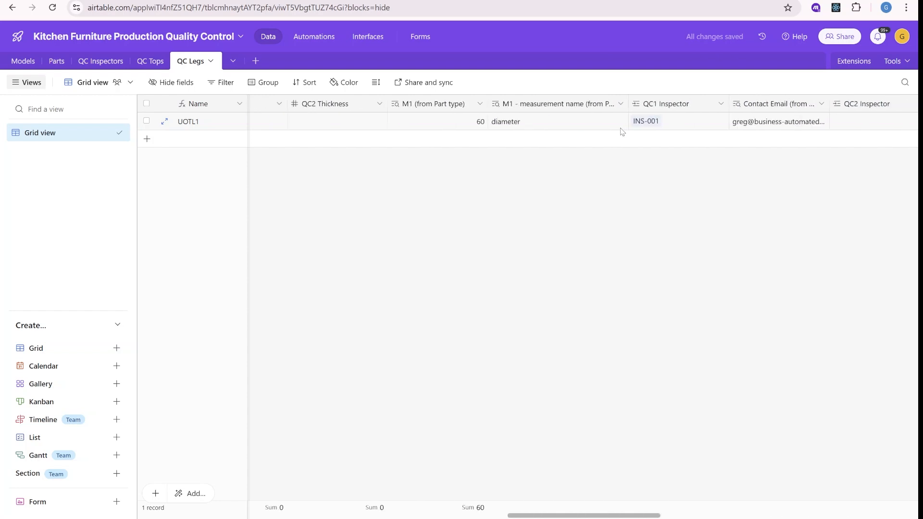
{"action": "scroll", "coordinate": [620, 134], "scroll_direction": "left", "scroll_amount": 6}
{"action": "left_click", "coordinate": [550, 133]}
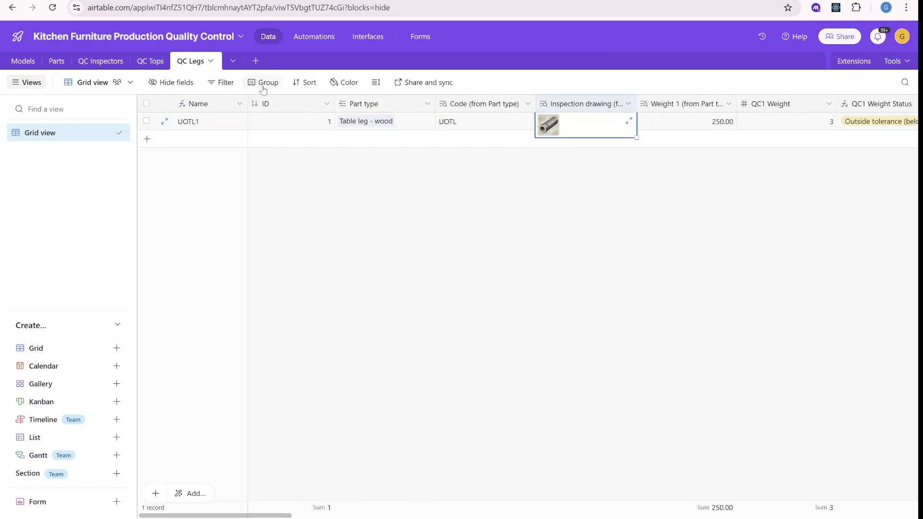
Review the CCCT32 record's detail page from the QC Counter Tops interface list and return to the list
{"action": "left_click", "coordinate": [57, 61]}
{"action": "left_click", "coordinate": [525, 126]}
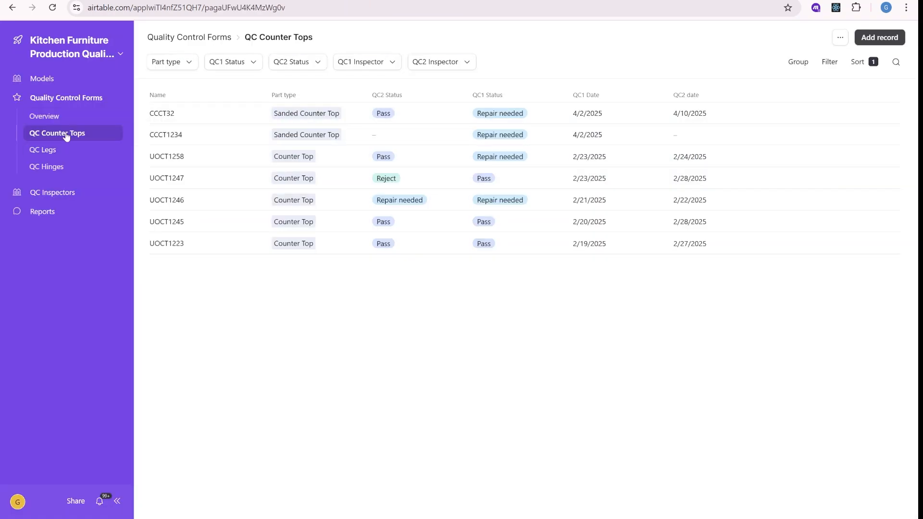
{"action": "left_click", "coordinate": [239, 115]}
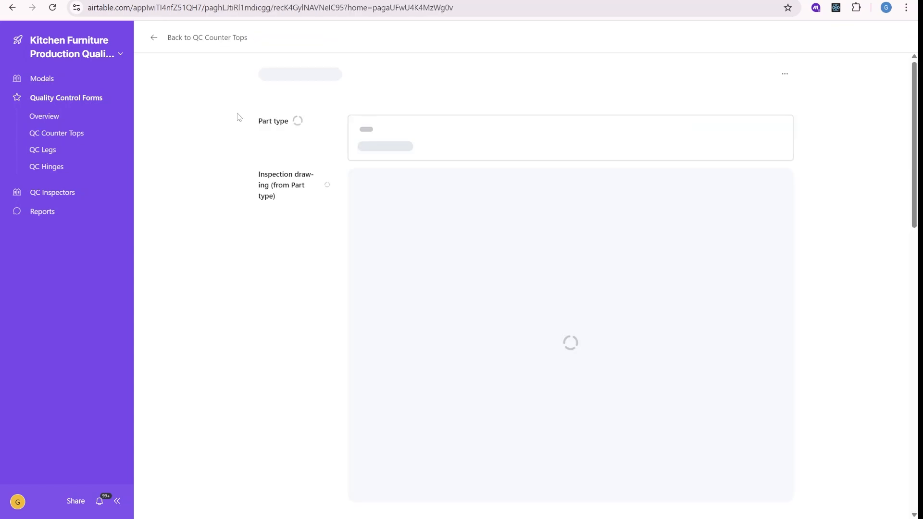
{"action": "scroll", "coordinate": [488, 311], "scroll_direction": "down", "scroll_amount": 20}
{"action": "scroll", "coordinate": [517, 331], "scroll_direction": "up", "scroll_amount": 6}
{"action": "scroll", "coordinate": [517, 332], "scroll_direction": "up", "scroll_amount": 14}
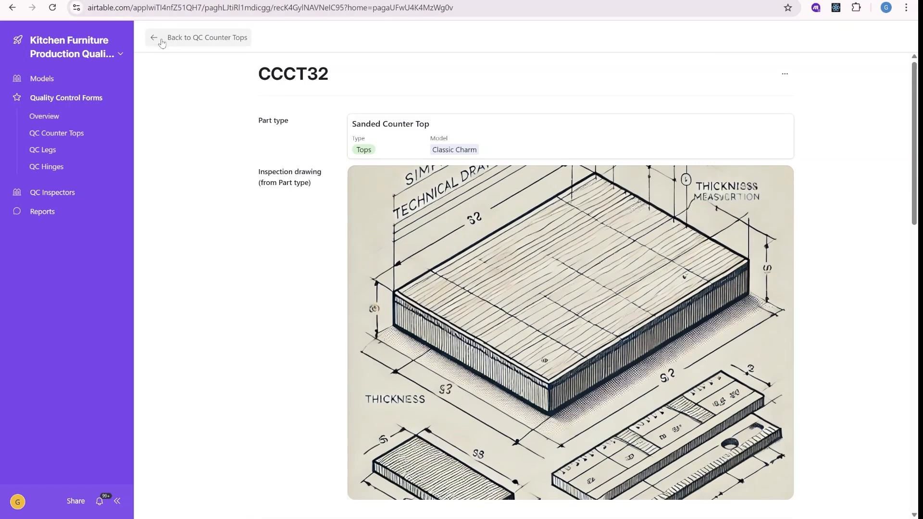
{"action": "left_click", "coordinate": [199, 38]}
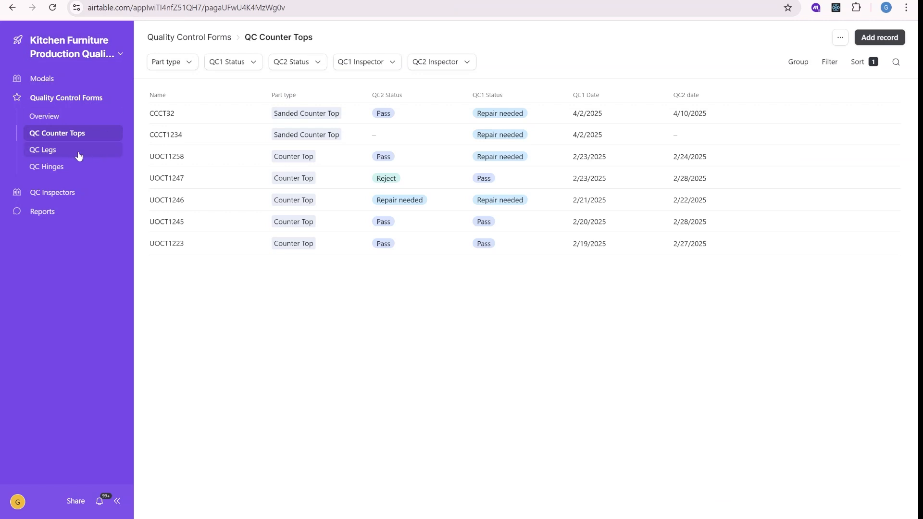
Open the interface pages for editing and delete the existing QC Legs page from Quality Control Forms
{"action": "left_click", "coordinate": [115, 58]}
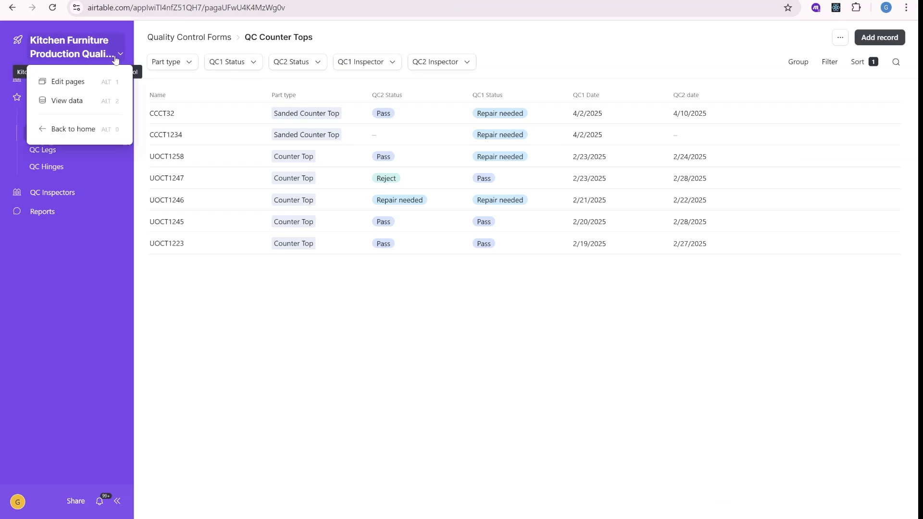
{"action": "left_click", "coordinate": [86, 87]}
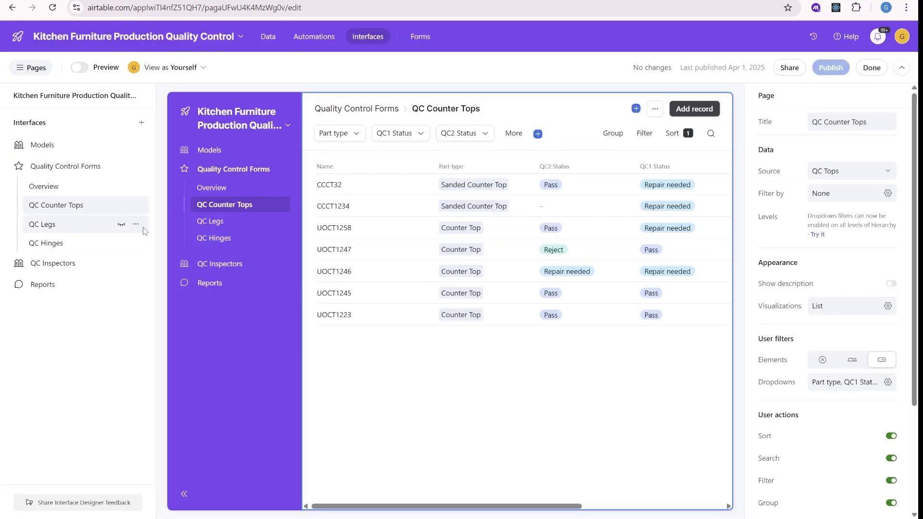
{"action": "left_click", "coordinate": [136, 225]}
{"action": "left_click", "coordinate": [181, 269]}
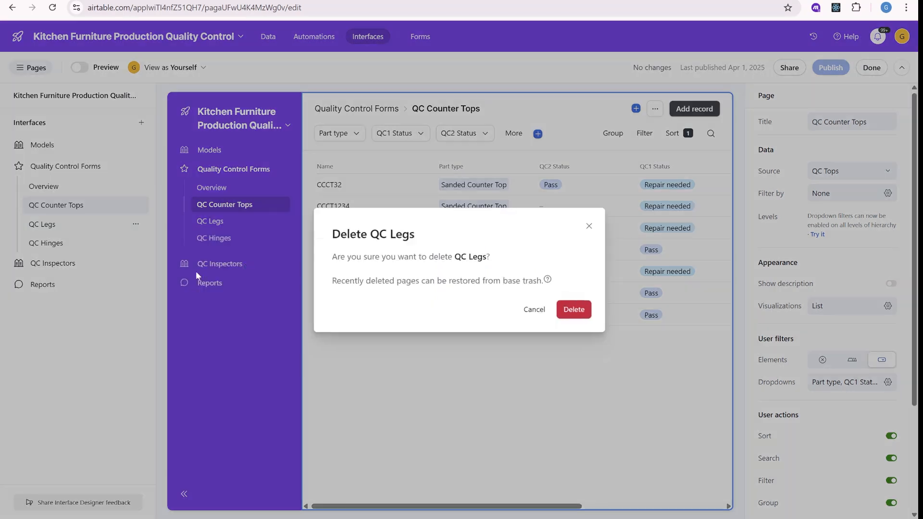
{"action": "left_click", "coordinate": [571, 309]}
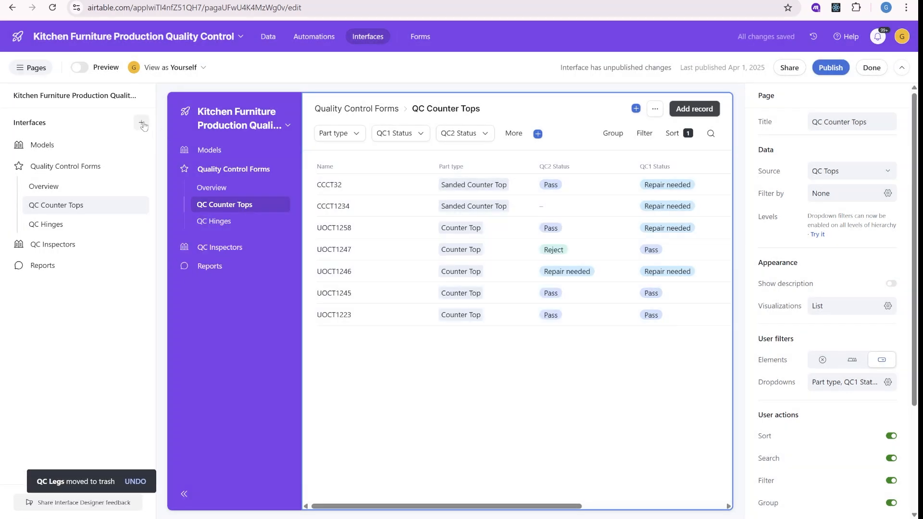
Add a new List layout page connected to the QC Legs table in Quality Control Forms
{"action": "left_click", "coordinate": [143, 124]}
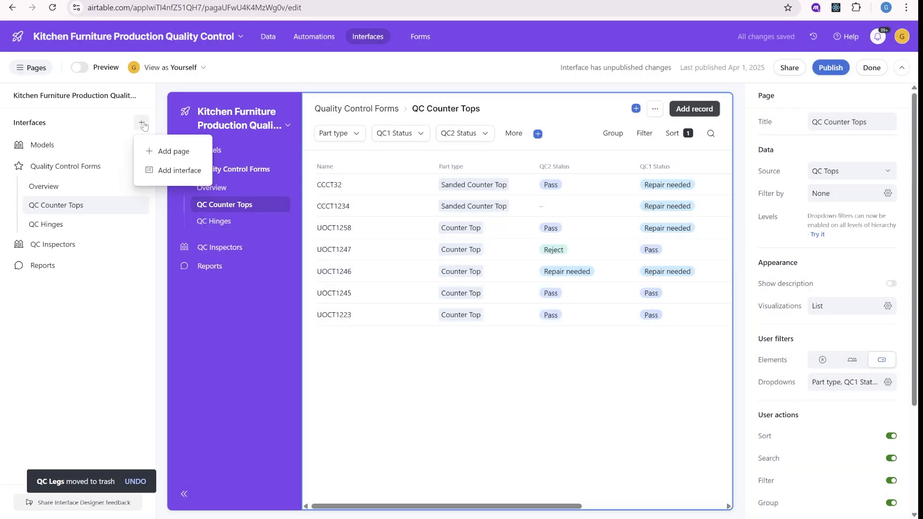
{"action": "left_click", "coordinate": [194, 157]}
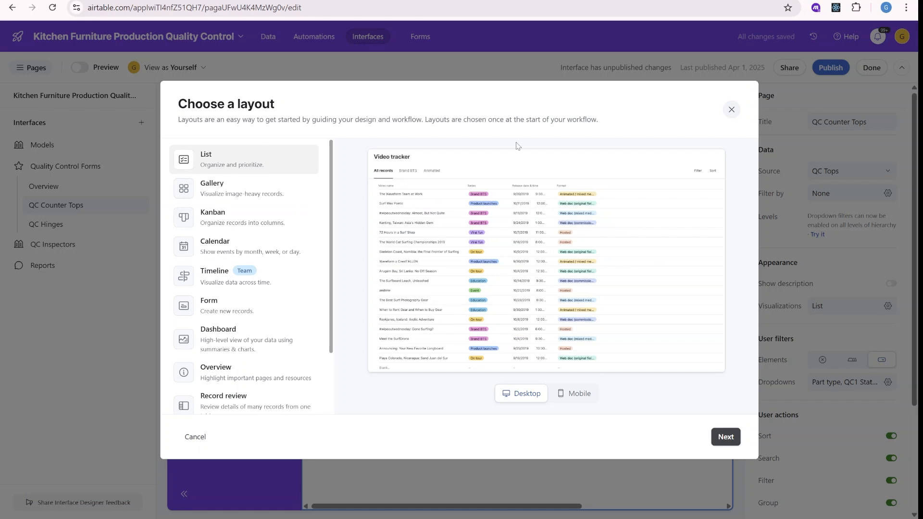
{"action": "left_click", "coordinate": [720, 437]}
{"action": "left_click", "coordinate": [241, 172]}
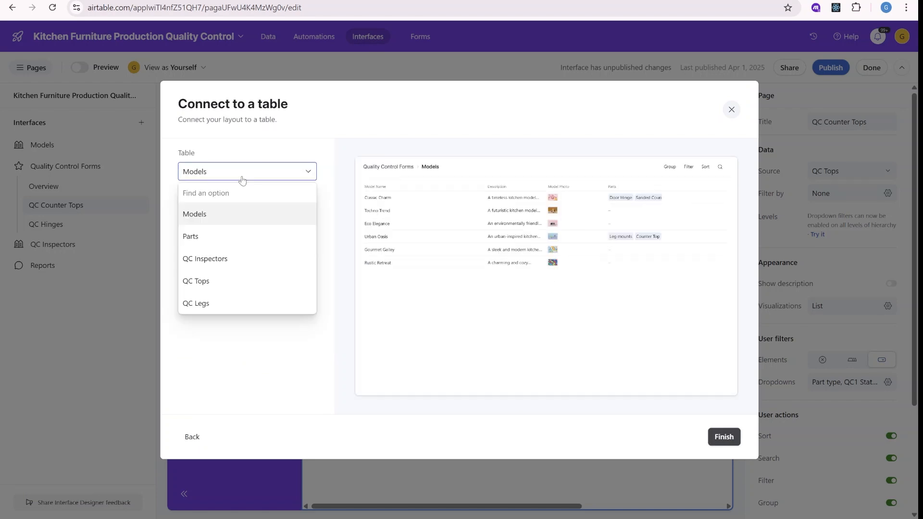
{"action": "left_click", "coordinate": [226, 308]}
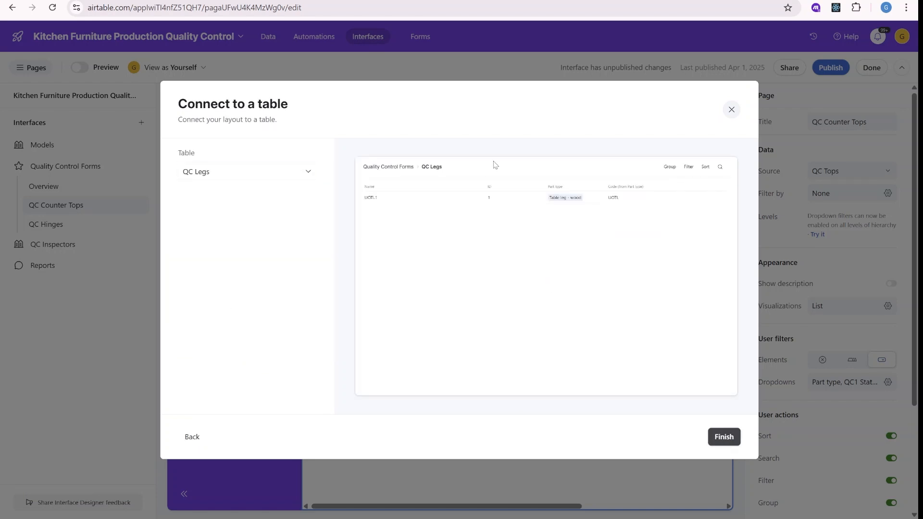
{"action": "left_click", "coordinate": [734, 437]}
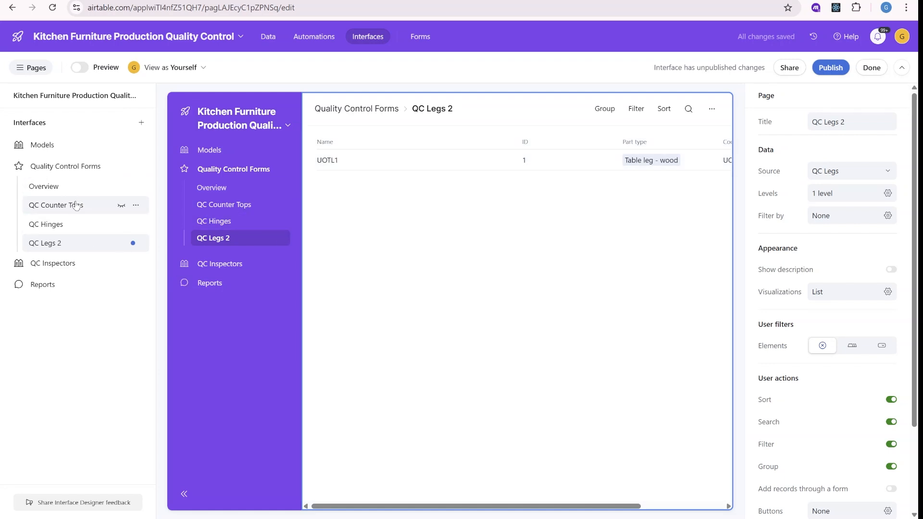
Compare with the QC Counter Tops page and hide the ID and Code (from Part type) fields in the QC Legs 2 list
{"action": "left_click", "coordinate": [215, 202]}
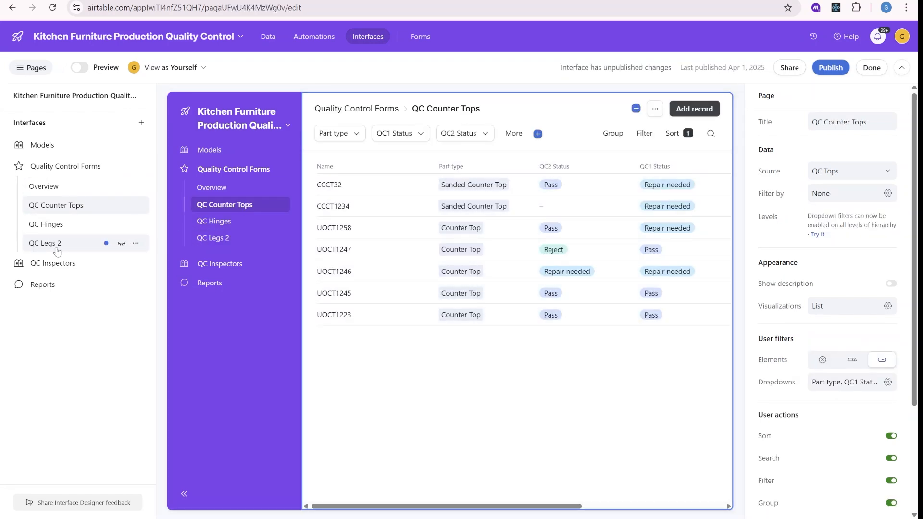
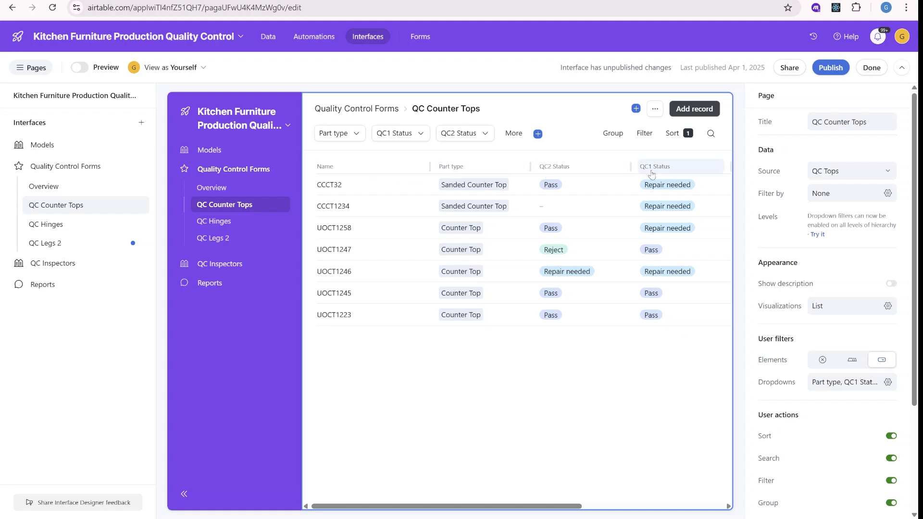
{"action": "left_click", "coordinate": [115, 243]}
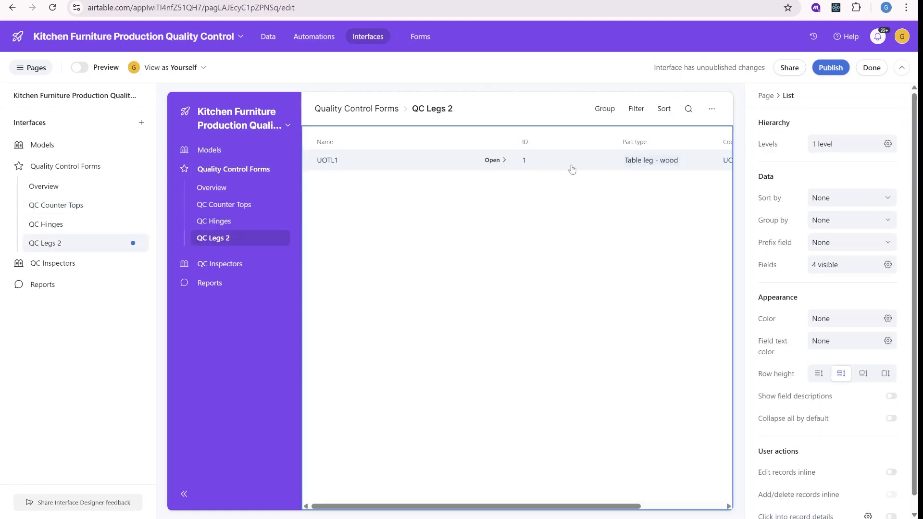
{"action": "left_click", "coordinate": [849, 265]}
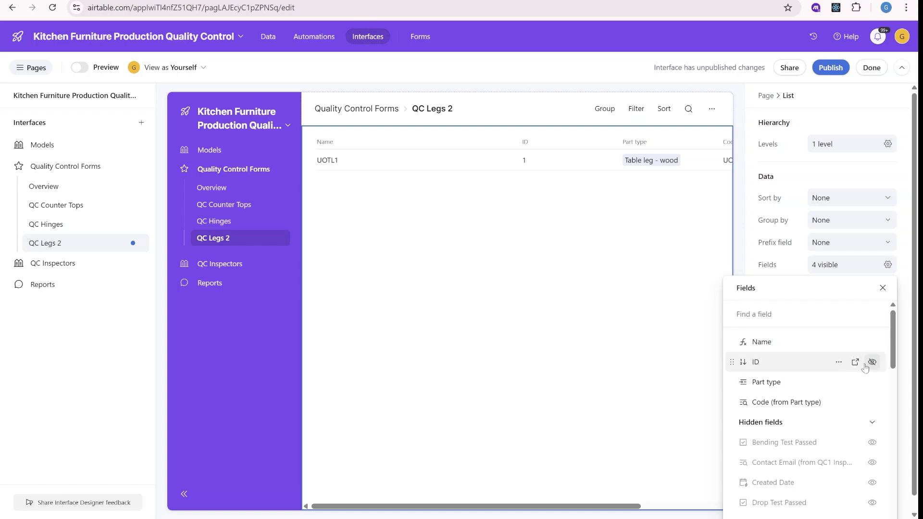
{"action": "left_click", "coordinate": [872, 362]}
{"action": "left_click", "coordinate": [872, 382]}
Show the QC1 Status and QC2 Status fields in the QC Legs 2 list
{"action": "left_click", "coordinate": [783, 317]}
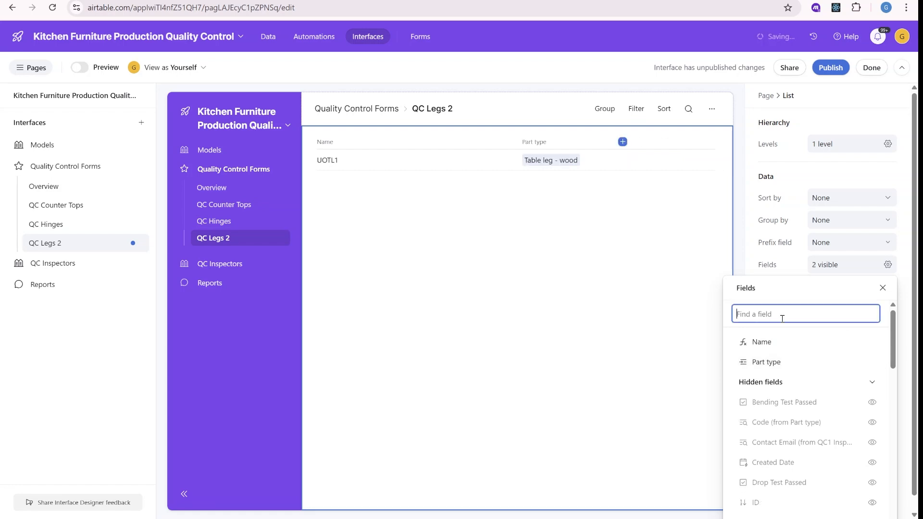
{"action": "type", "text": "qc1 sta"}
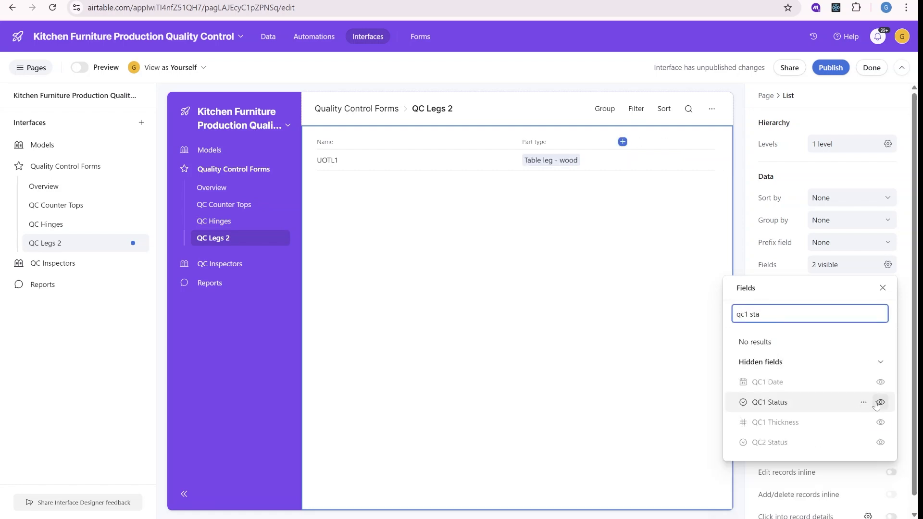
{"action": "left_click", "coordinate": [880, 403]}
{"action": "left_click_drag", "start_coordinate": [789, 311], "coordinate": [736, 310]}
{"action": "type", "text": "status"}
{"action": "left_click", "coordinate": [880, 402]}
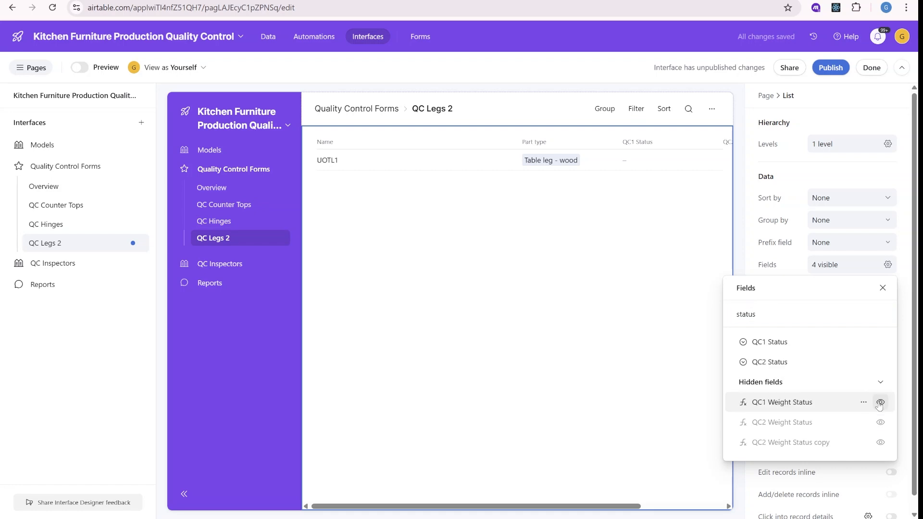
{"action": "left_click", "coordinate": [525, 228]}
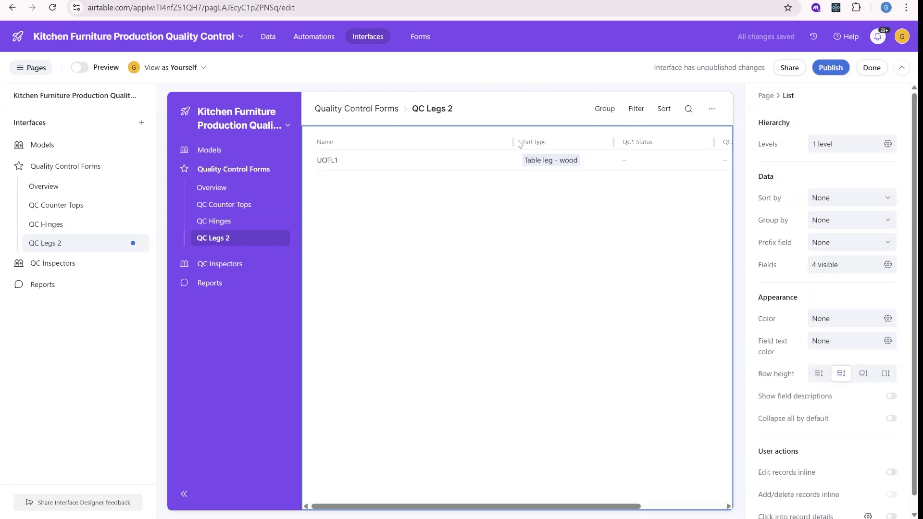
Compare with the QC Counter Tops page and narrow the Name column in the QC Legs 2 list
{"action": "left_click", "coordinate": [69, 210]}
{"action": "left_click", "coordinate": [55, 243]}
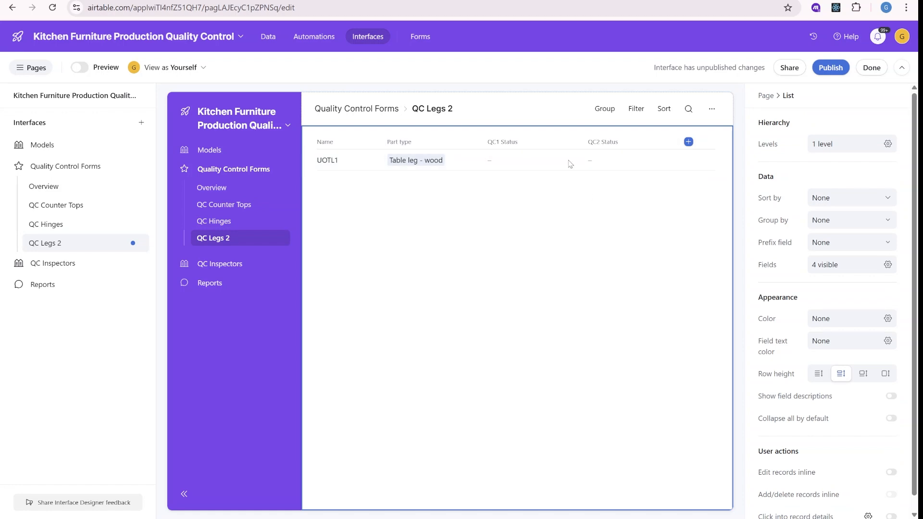
{"action": "left_click", "coordinate": [544, 118]}
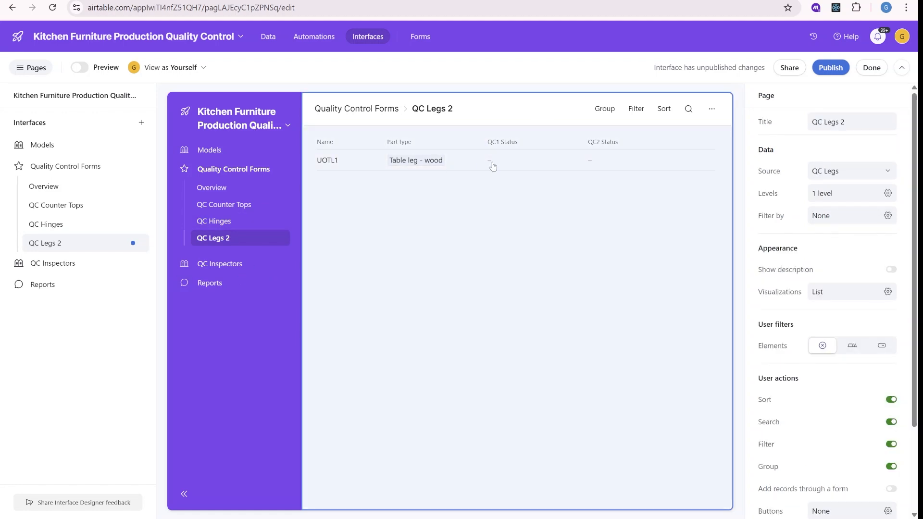
{"action": "left_click", "coordinate": [475, 140]}
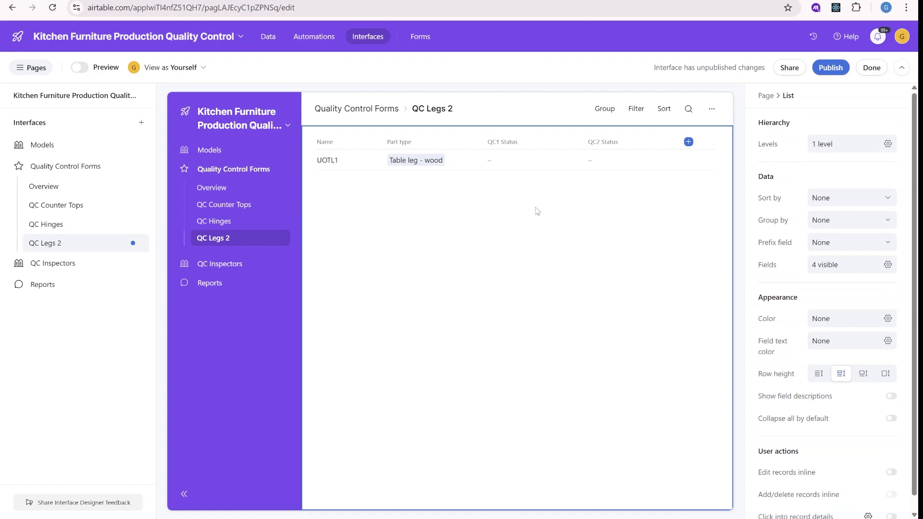
Enable dropdown user filters on the QC Legs 2 page and check the options of the Part type dropdown
{"action": "left_click", "coordinate": [524, 111]}
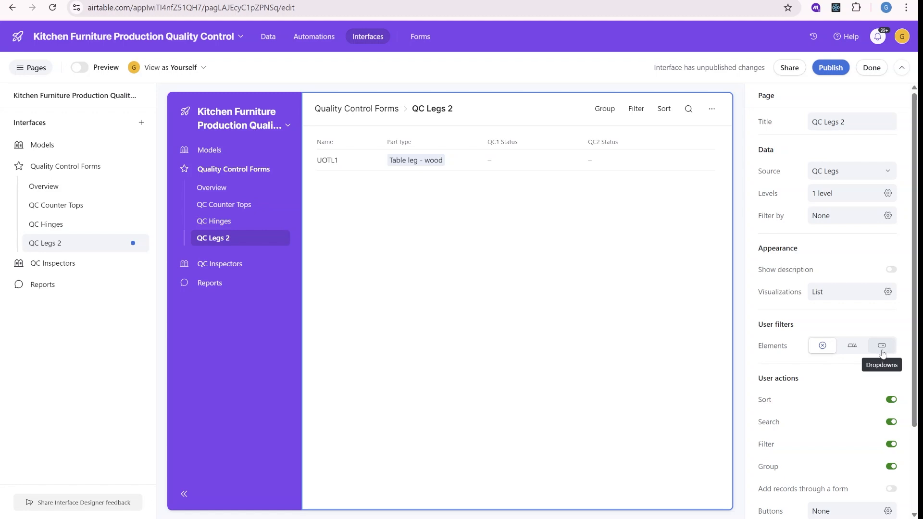
{"action": "left_click", "coordinate": [883, 353]}
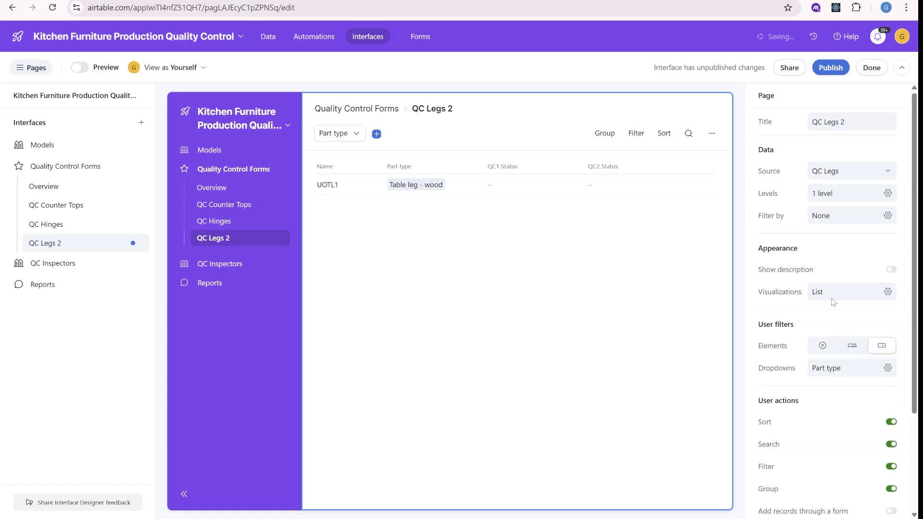
{"action": "left_click", "coordinate": [341, 136]}
{"action": "left_click", "coordinate": [355, 137]}
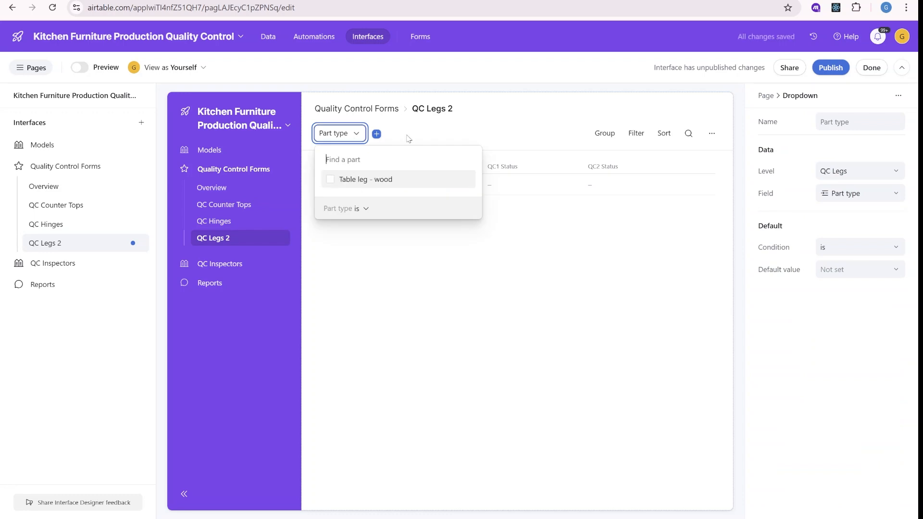
{"action": "left_click", "coordinate": [486, 186]}
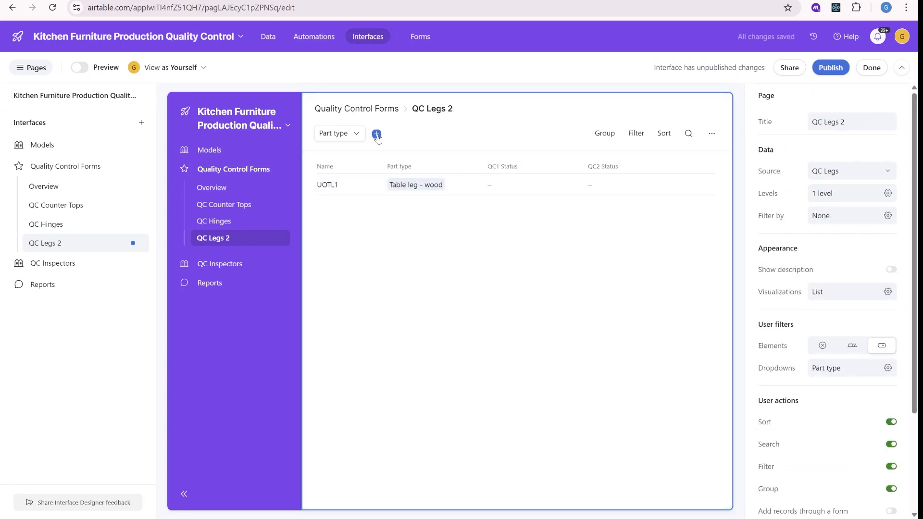
Add QC1 Status and QC2 Status dropdown filters beside Part type and check the QC2 Status options
{"action": "left_click", "coordinate": [377, 134]}
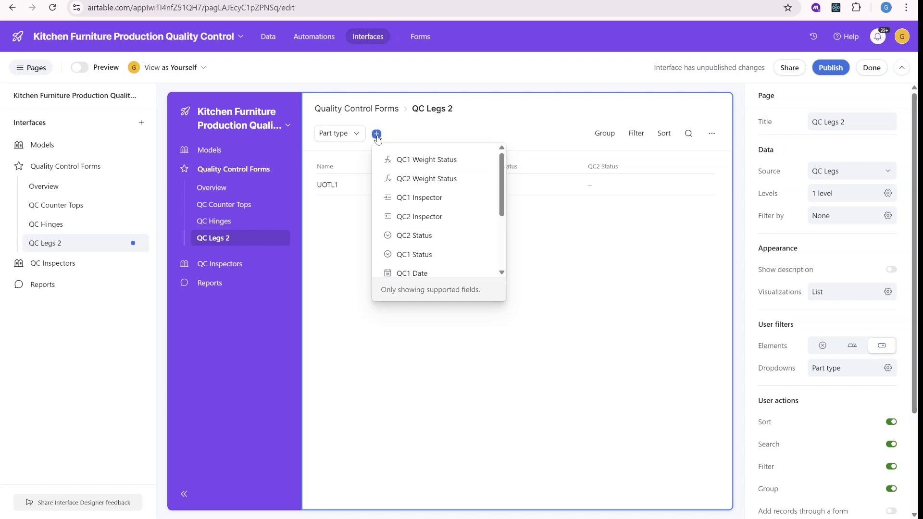
{"action": "scroll", "coordinate": [452, 231], "scroll_direction": "down", "scroll_amount": 2}
{"action": "scroll", "coordinate": [456, 252], "scroll_direction": "up", "scroll_amount": 2}
{"action": "left_click", "coordinate": [430, 254]}
{"action": "left_click", "coordinate": [441, 134]}
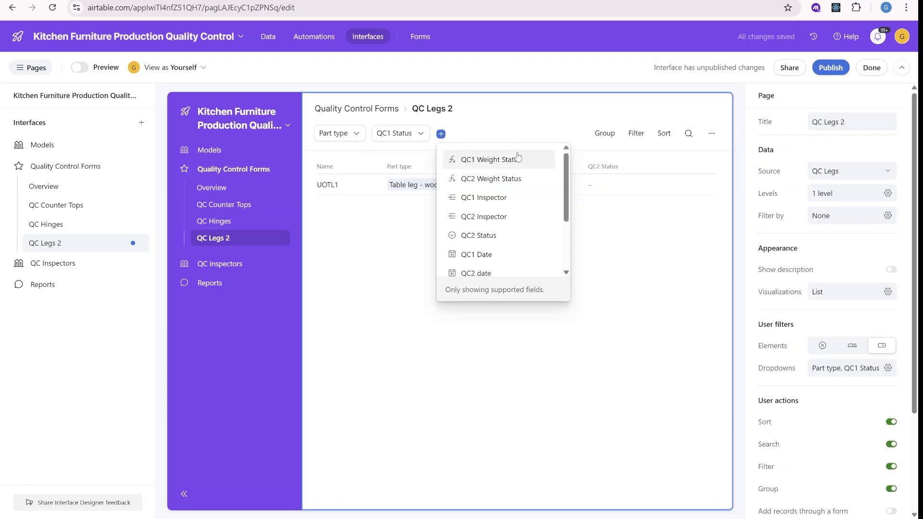
{"action": "left_click", "coordinate": [500, 240]}
{"action": "left_click", "coordinate": [469, 135]}
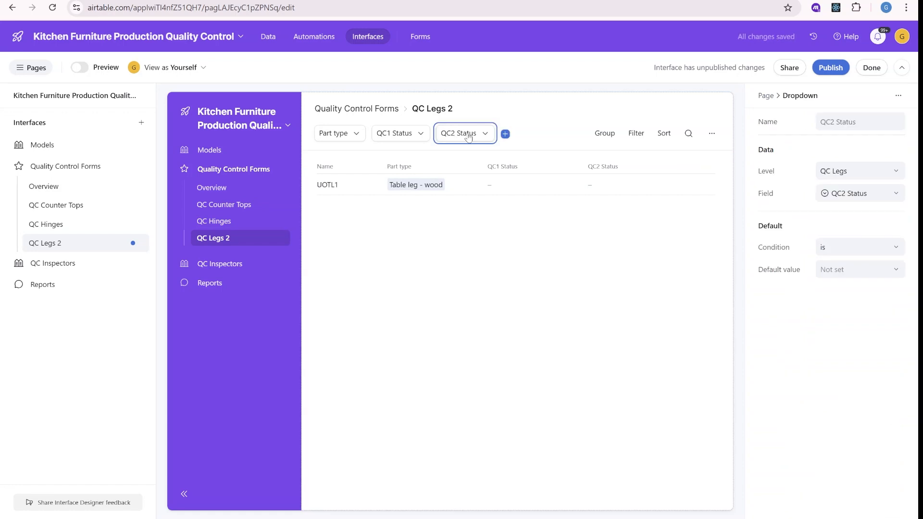
{"action": "left_click", "coordinate": [474, 138]}
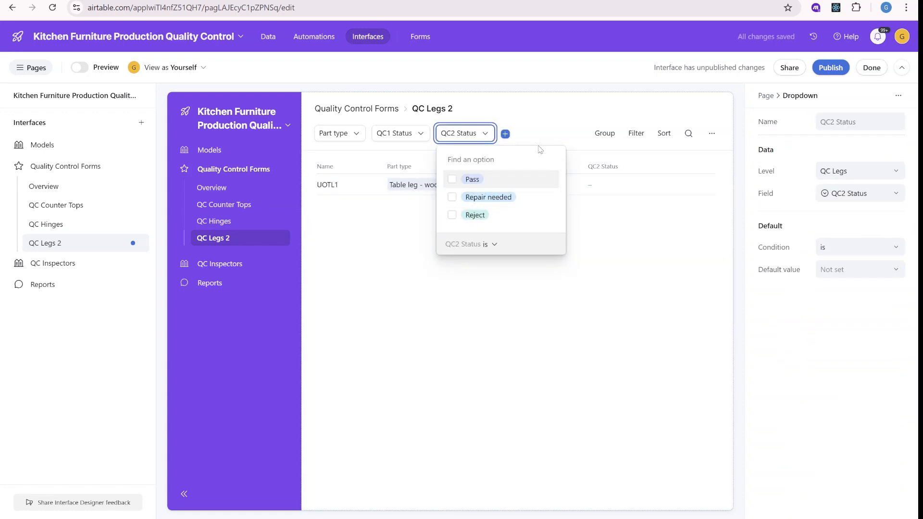
{"action": "left_click", "coordinate": [494, 146]}
Compare with the QC Counter Tops page and add a button action to the QC Legs 2 page
{"action": "left_click", "coordinate": [56, 205]}
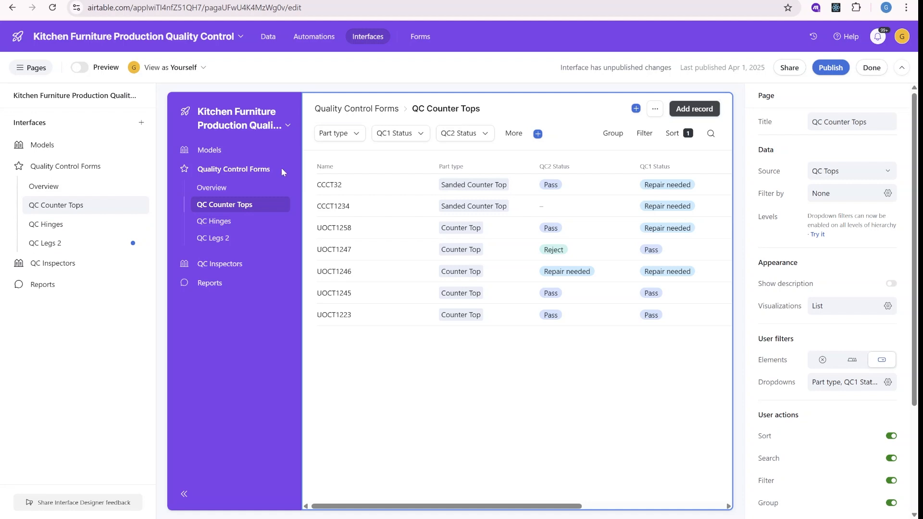
{"action": "left_click", "coordinate": [62, 246]}
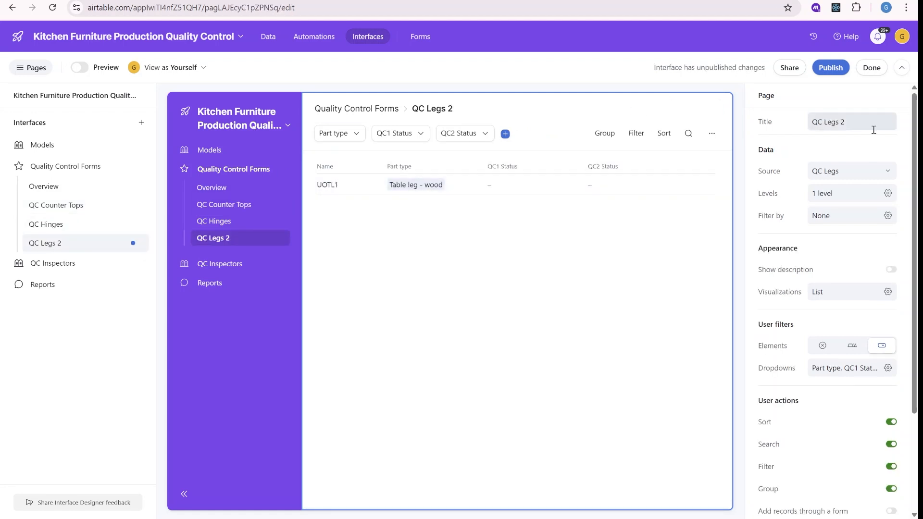
{"action": "scroll", "coordinate": [801, 234], "scroll_direction": "down", "scroll_amount": 2}
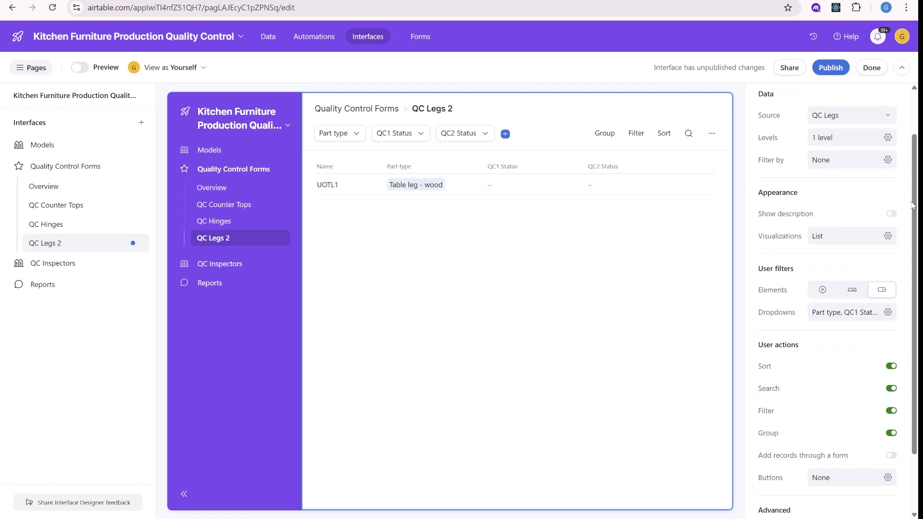
{"action": "scroll", "coordinate": [827, 355], "scroll_direction": "down", "scroll_amount": 2}
{"action": "left_click", "coordinate": [849, 408]}
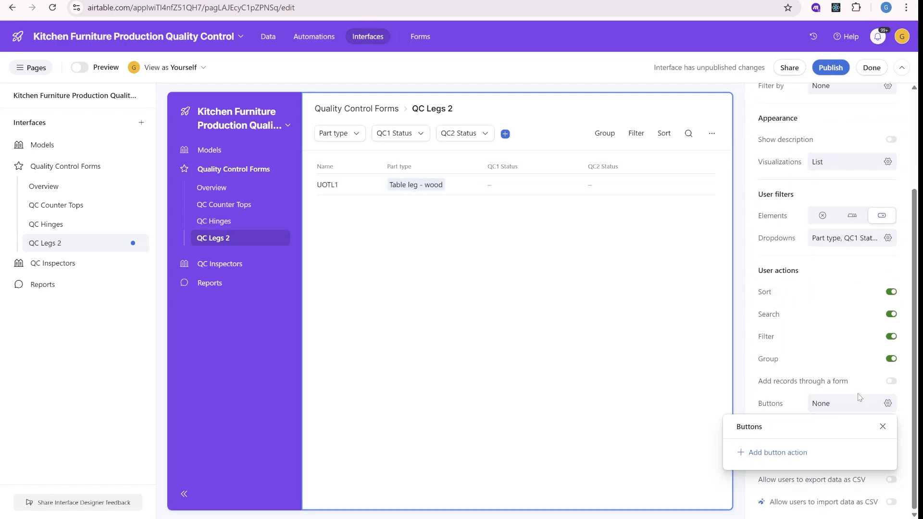
{"action": "left_click", "coordinate": [789, 454]}
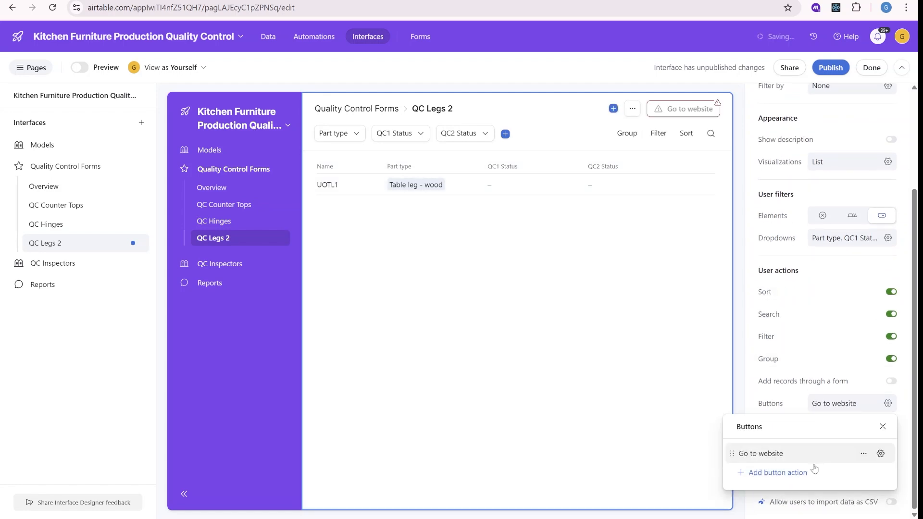
Set the new button's action to open a record creation form with QC Legs as its source
{"action": "left_click", "coordinate": [682, 108]}
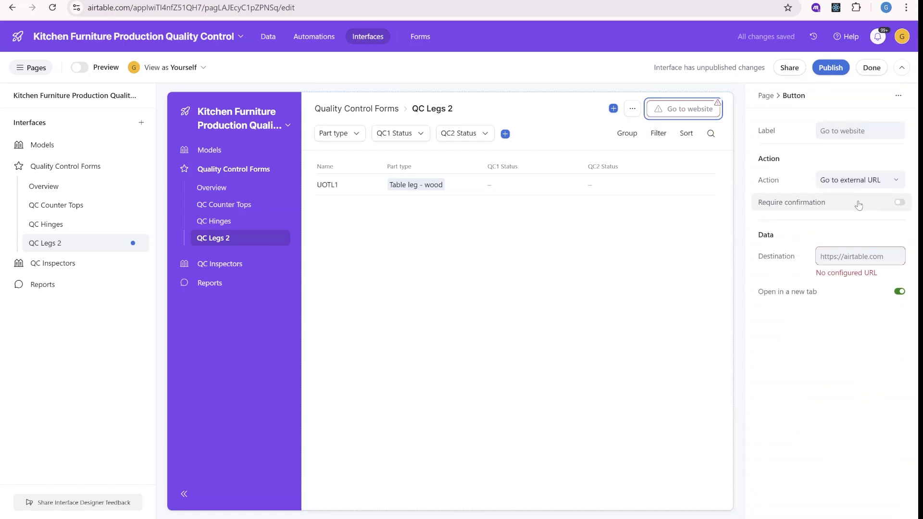
{"action": "left_click", "coordinate": [860, 181]}
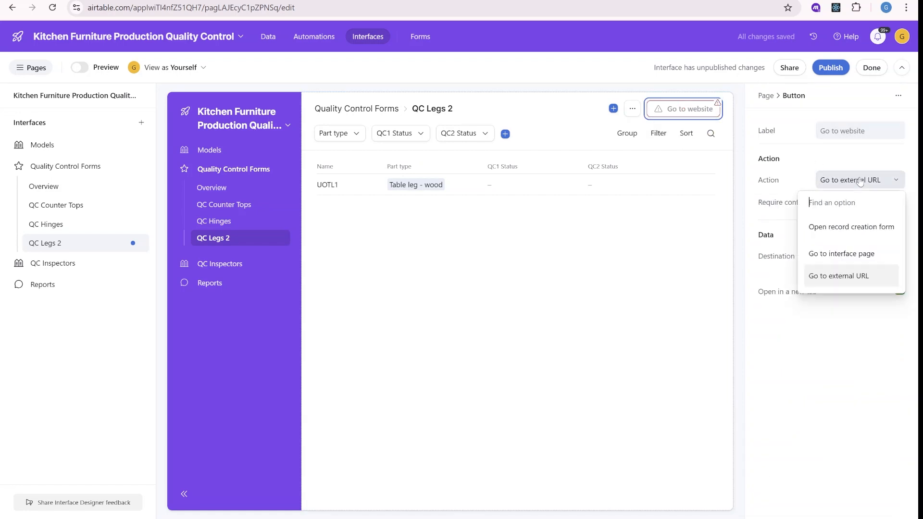
{"action": "left_click", "coordinate": [843, 232]}
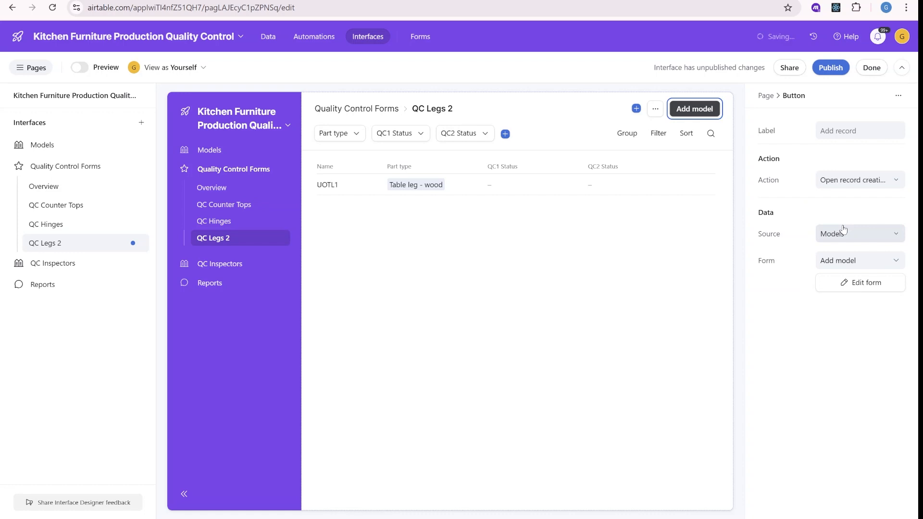
{"action": "left_click", "coordinate": [850, 240]}
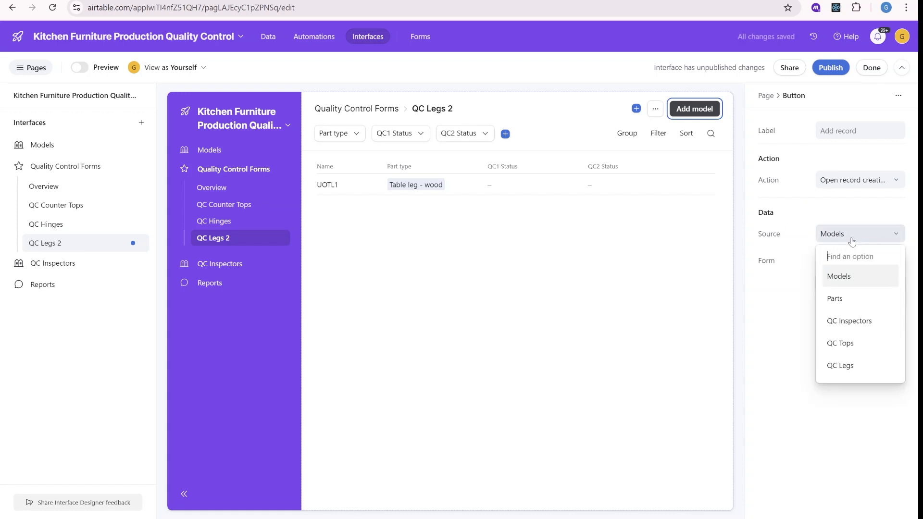
{"action": "left_click", "coordinate": [849, 369]}
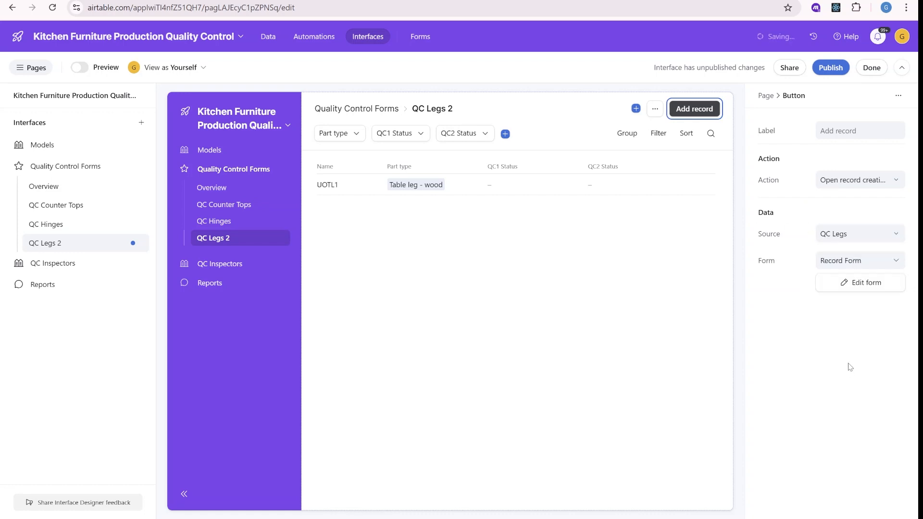
Create a new form layout for the Add record button and title it "Add new part"
{"action": "left_click", "coordinate": [853, 265]}
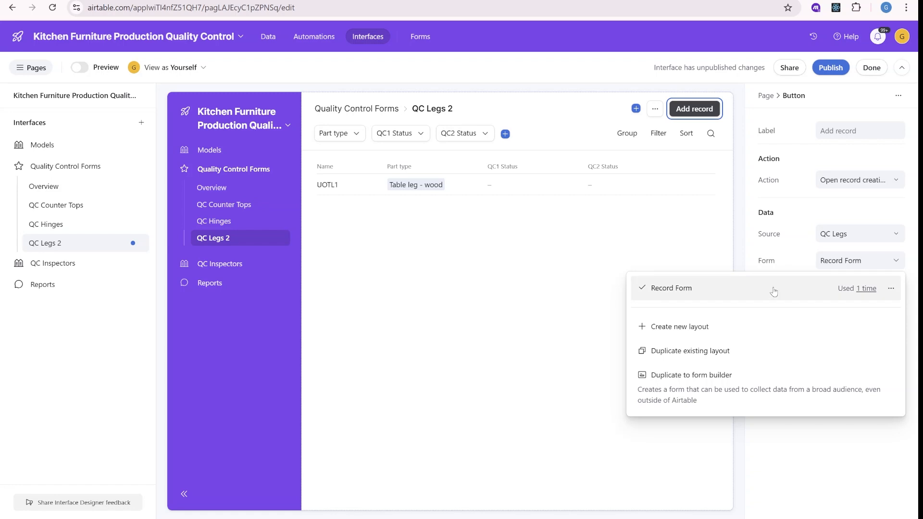
{"action": "left_click", "coordinate": [703, 328]}
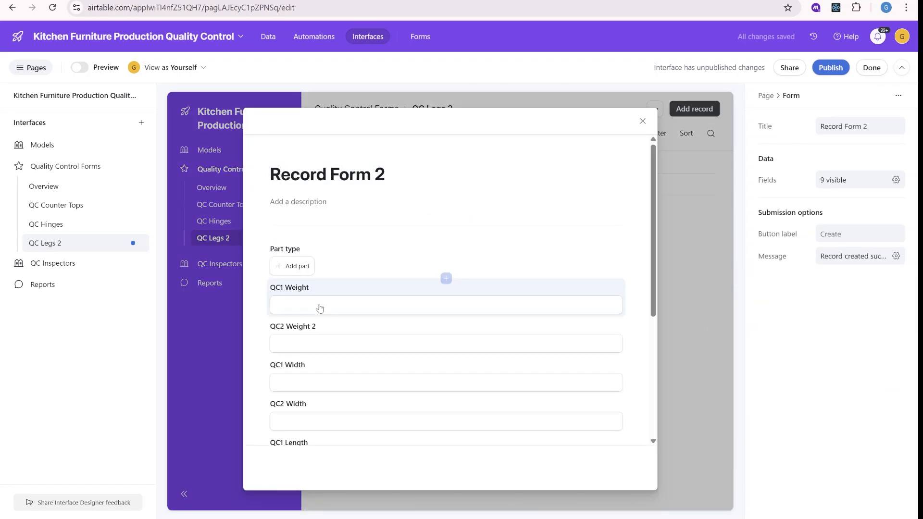
{"action": "double_click", "coordinate": [385, 181]}
{"action": "key", "text": "ctrl+a"}
{"action": "type", "text": "Add new part"}
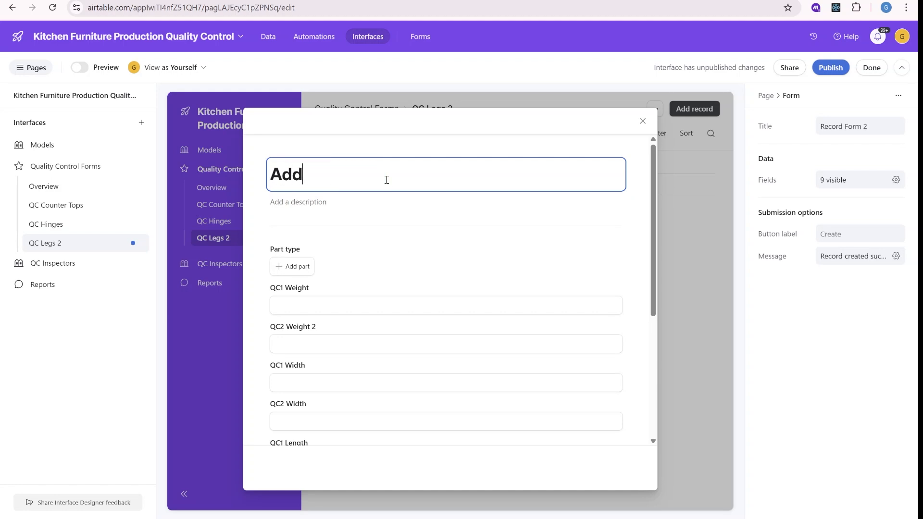
Remove all fields below Part type from the Add new part form, starting with QC1 Weight
{"action": "left_click", "coordinate": [492, 298]}
{"action": "key", "text": "Delete"}
{"action": "left_click", "coordinate": [510, 297]}
{"action": "key", "text": "Delete"}
{"action": "left_click", "coordinate": [513, 296]}
{"action": "key", "text": "Delete"}
{"action": "left_click", "coordinate": [511, 296]}
{"action": "key", "text": "Delete"}
{"action": "left_click", "coordinate": [508, 295]}
{"action": "key", "text": "Delete"}
Make the form's Part type field required and set its default value to "Table leg - wood"
{"action": "left_click", "coordinate": [502, 258]}
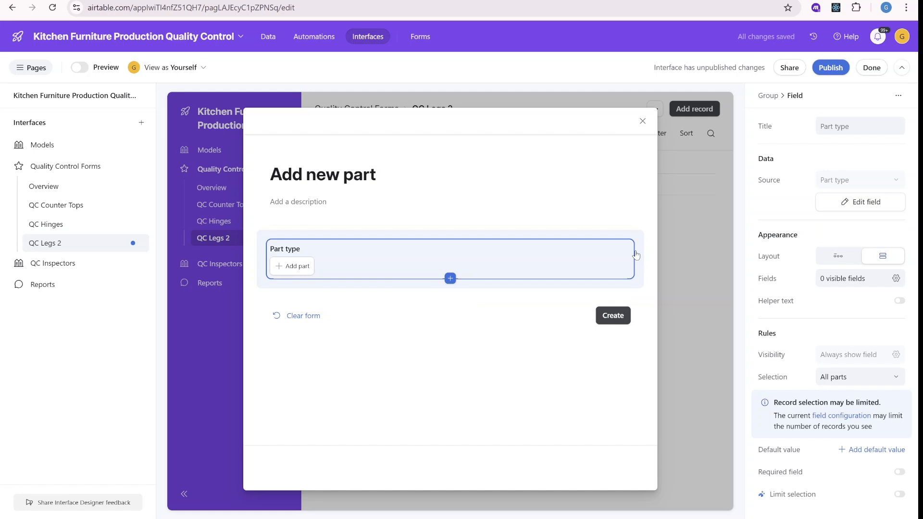
{"action": "left_click", "coordinate": [899, 472]}
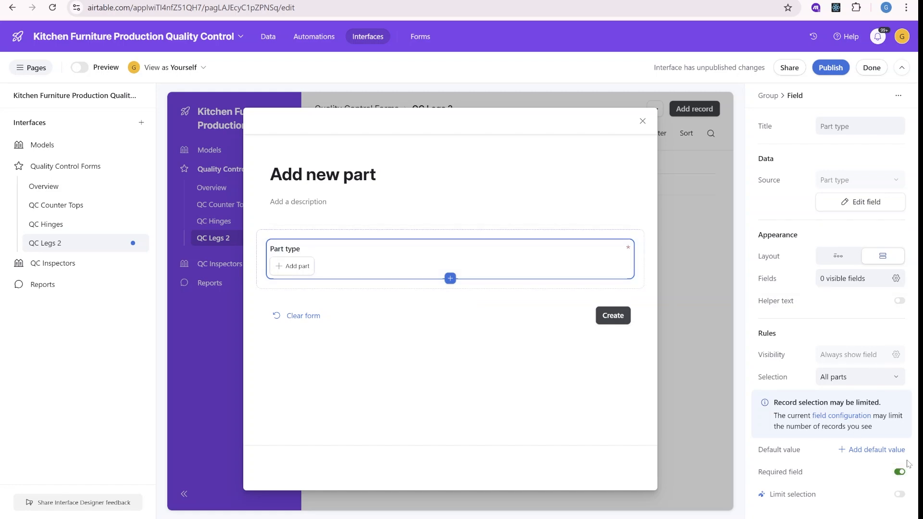
{"action": "left_click", "coordinate": [869, 450]}
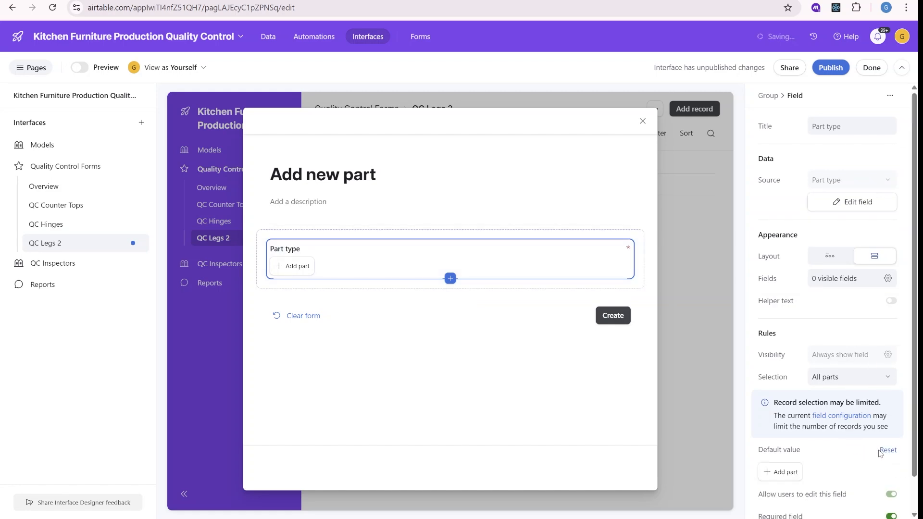
{"action": "scroll", "coordinate": [874, 434], "scroll_direction": "down", "scroll_amount": 1}
{"action": "left_click", "coordinate": [791, 440]}
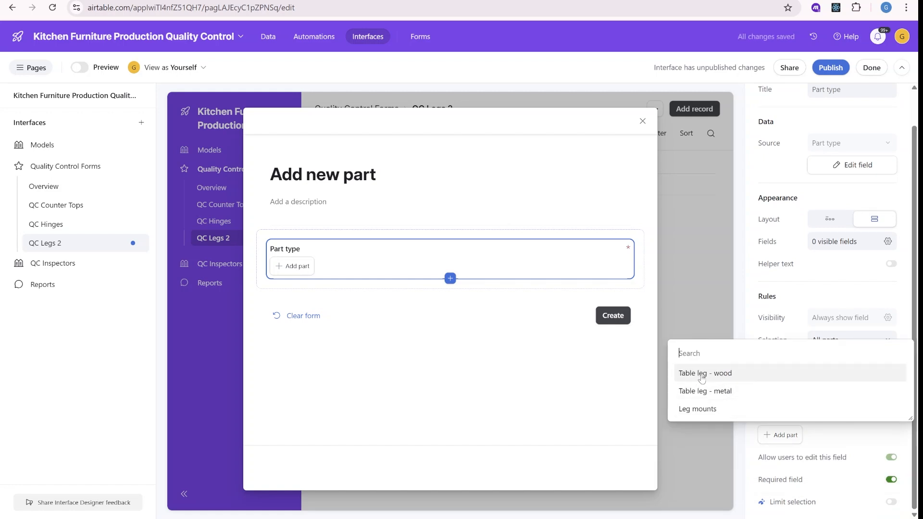
{"action": "left_click", "coordinate": [741, 380]}
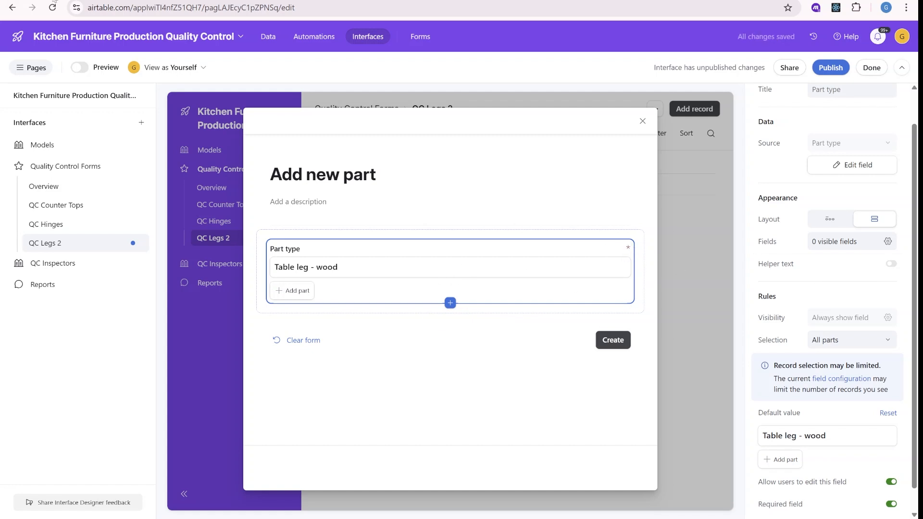
Show the Type field on the linked part card in the form's Part type field
{"action": "scroll", "coordinate": [827, 276], "scroll_direction": "up", "scroll_amount": 1}
{"action": "left_click", "coordinate": [888, 278]}
{"action": "left_click", "coordinate": [824, 331]}
{"action": "type", "text": "id"}
{"action": "key", "text": "BackSpace"}
{"action": "key", "text": "BackSpace"}
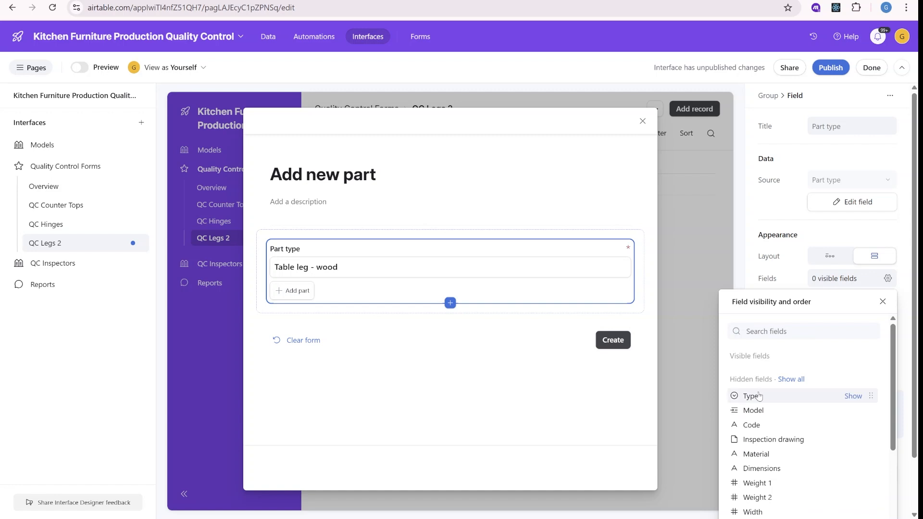
{"action": "left_click", "coordinate": [837, 397]}
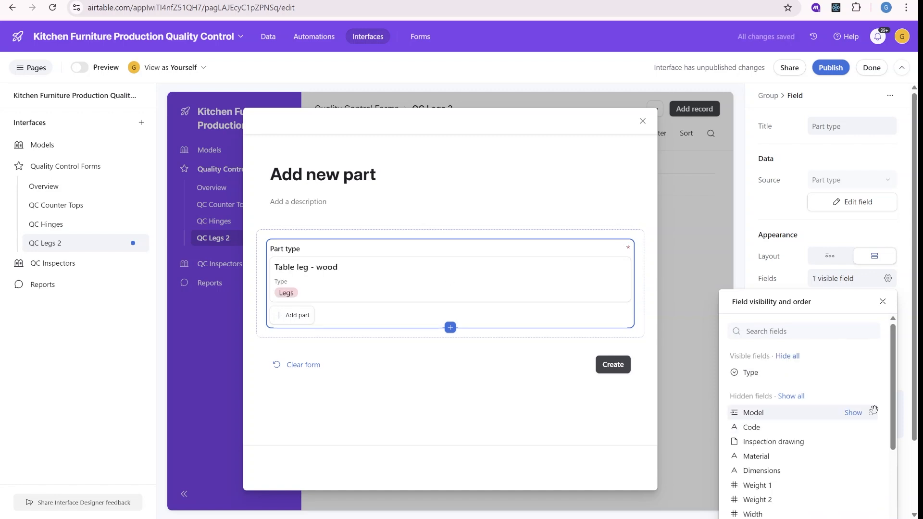
Show the Model and Code fields as well on the linked part card in the form's Part type field
{"action": "left_click", "coordinate": [854, 413]}
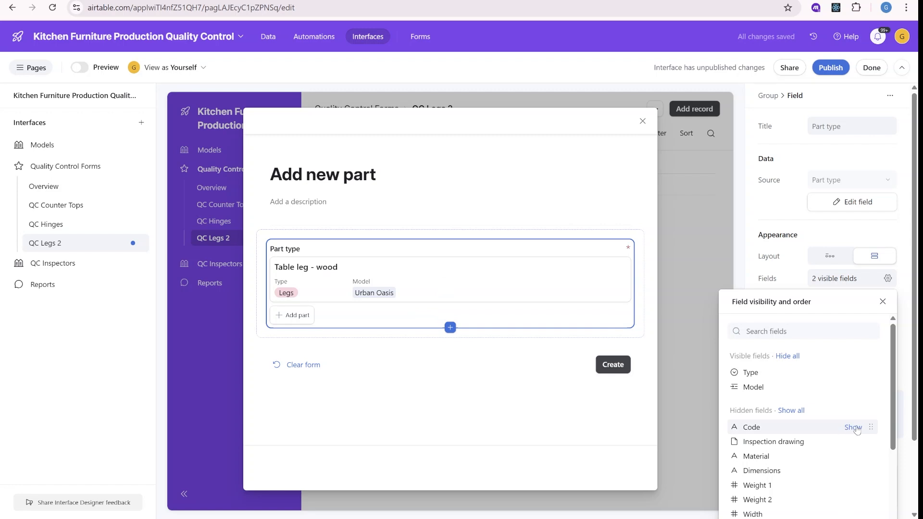
{"action": "left_click", "coordinate": [854, 427]}
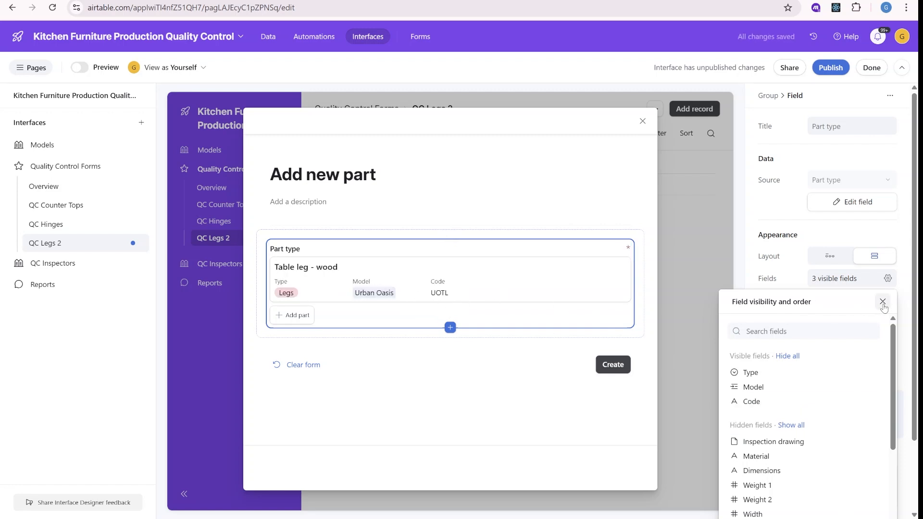
{"action": "left_click", "coordinate": [883, 303]}
{"action": "left_click", "coordinate": [450, 328]}
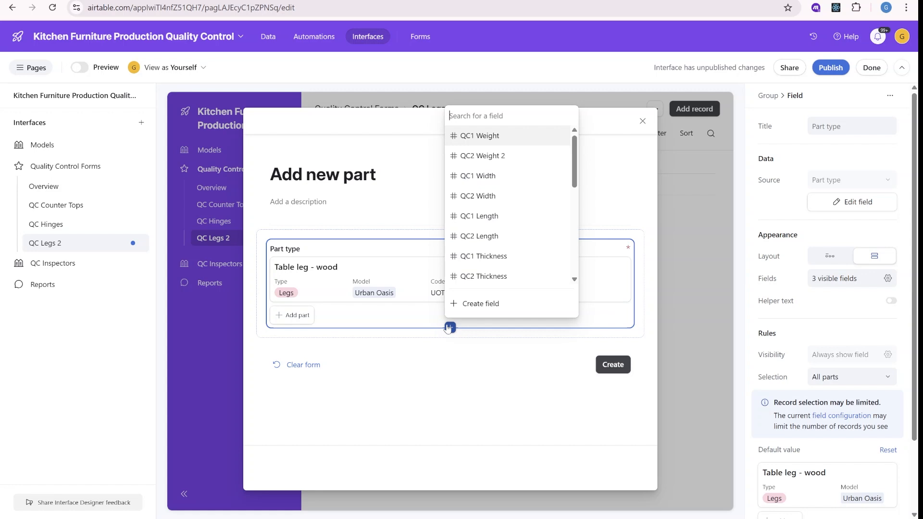
{"action": "left_click", "coordinate": [501, 137]}
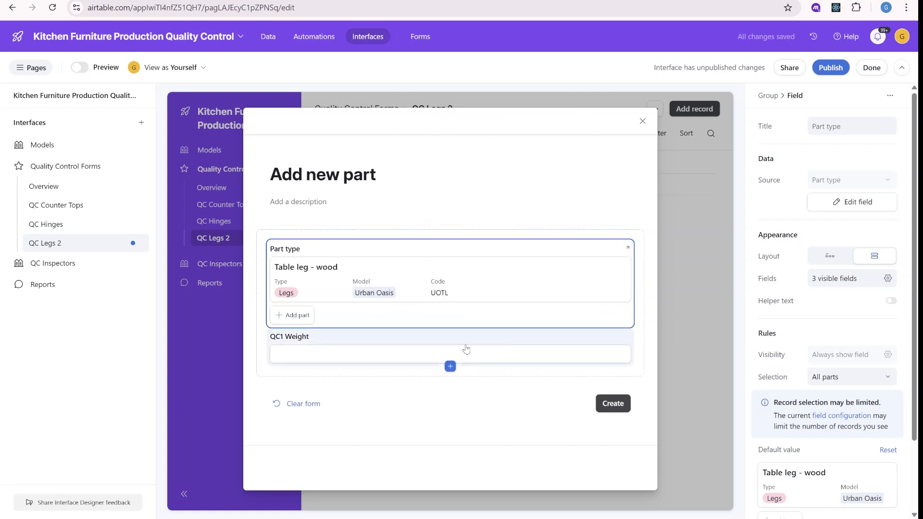
{"action": "left_click", "coordinate": [504, 353]}
{"action": "key", "text": "Delete"}
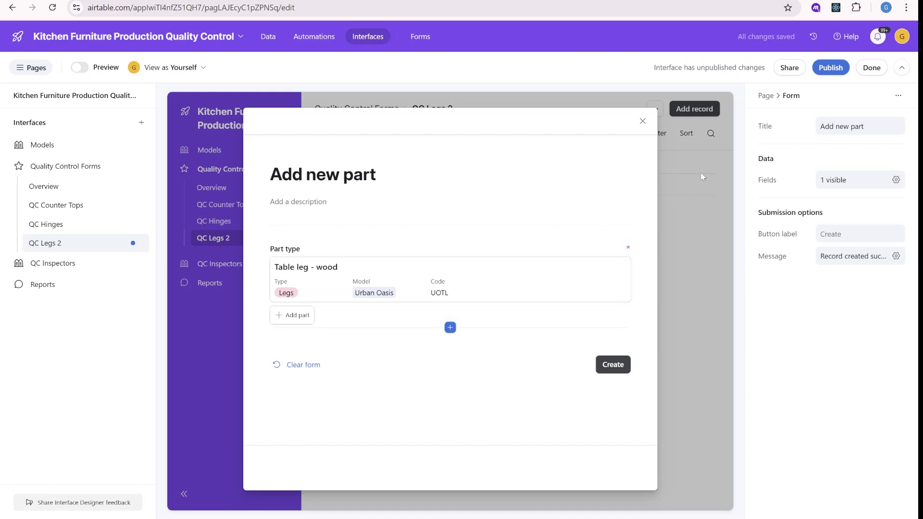
Preview the Add new part form and create a record with its default part, Table leg - wood
{"action": "left_click", "coordinate": [643, 121]}
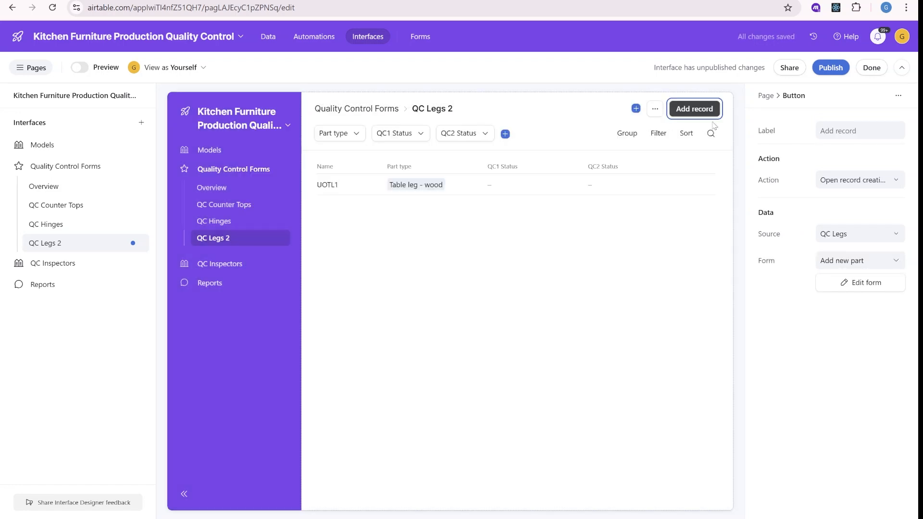
{"action": "left_click", "coordinate": [698, 114]}
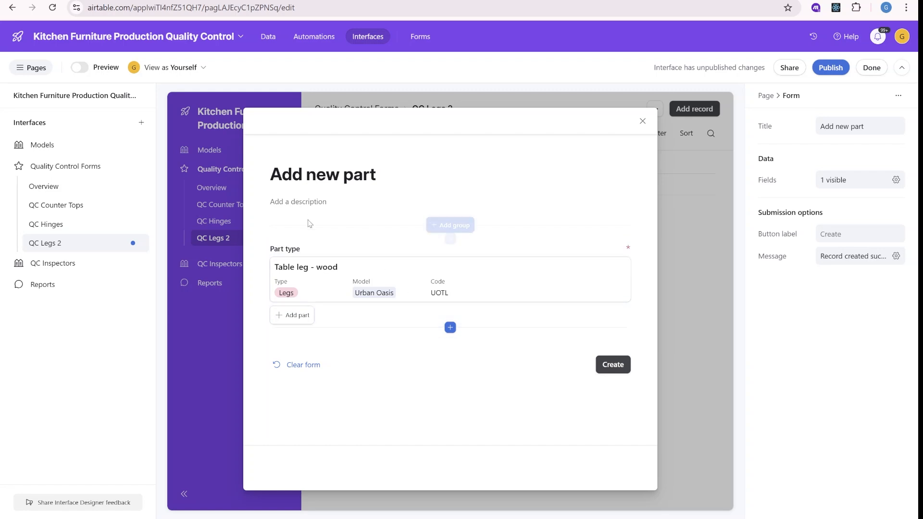
{"action": "left_click", "coordinate": [120, 70]}
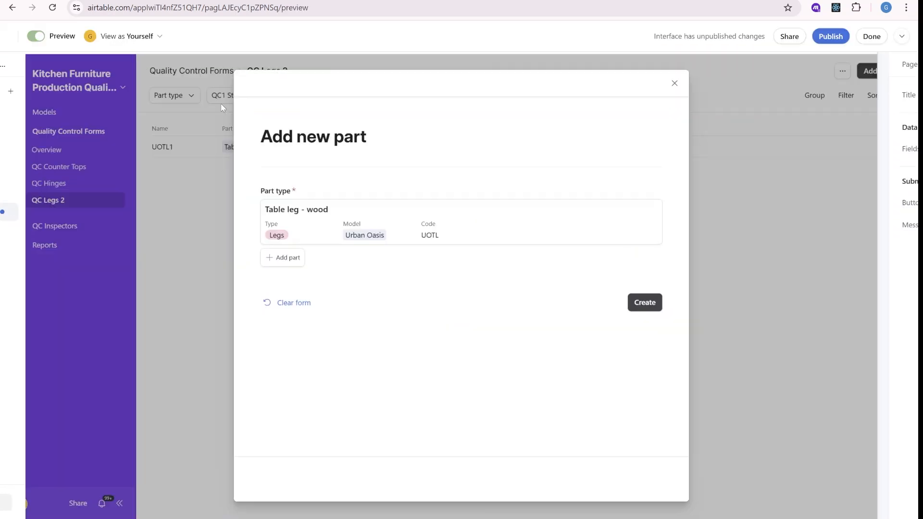
{"action": "left_click", "coordinate": [645, 302]}
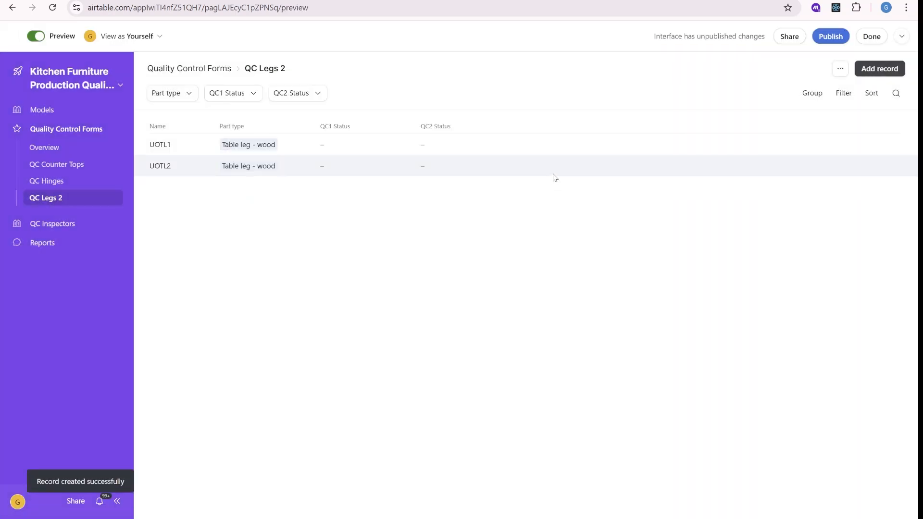
Try linking a second part in the Add new part form, and turn off linking to multiple records for the QC Legs Part type field
{"action": "left_click", "coordinate": [880, 69]}
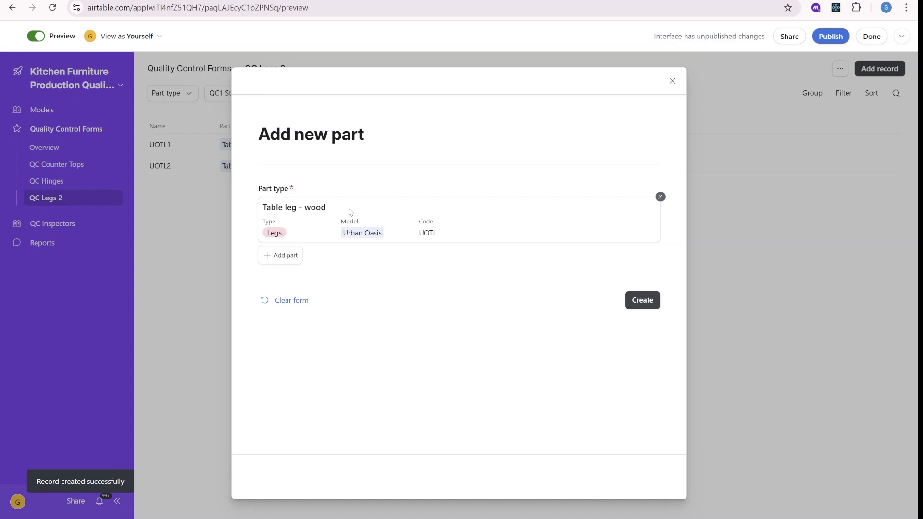
{"action": "left_click", "coordinate": [281, 255]}
{"action": "left_click", "coordinate": [337, 358]}
{"action": "left_click", "coordinate": [661, 197]}
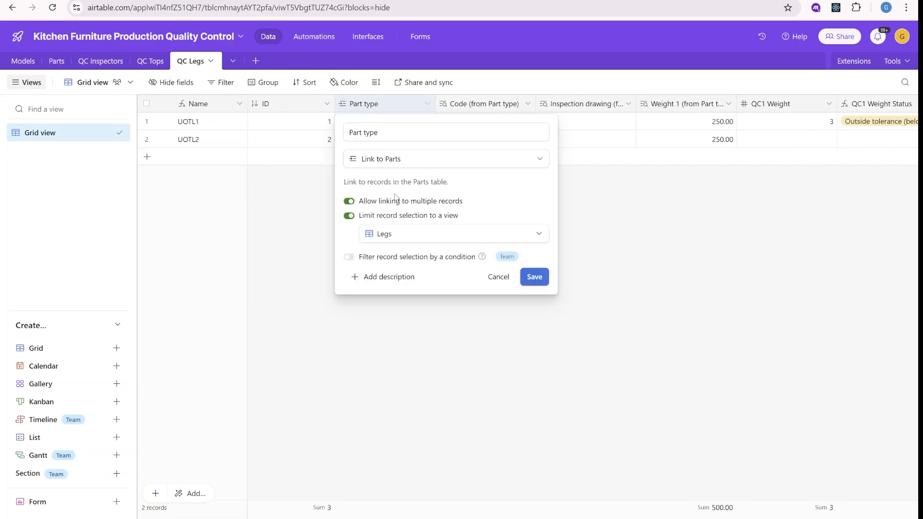
{"action": "left_click", "coordinate": [532, 274]}
Create two more records from the form, one for Table leg - metal and one for the default Table leg - wood
{"action": "left_click", "coordinate": [577, 357]}
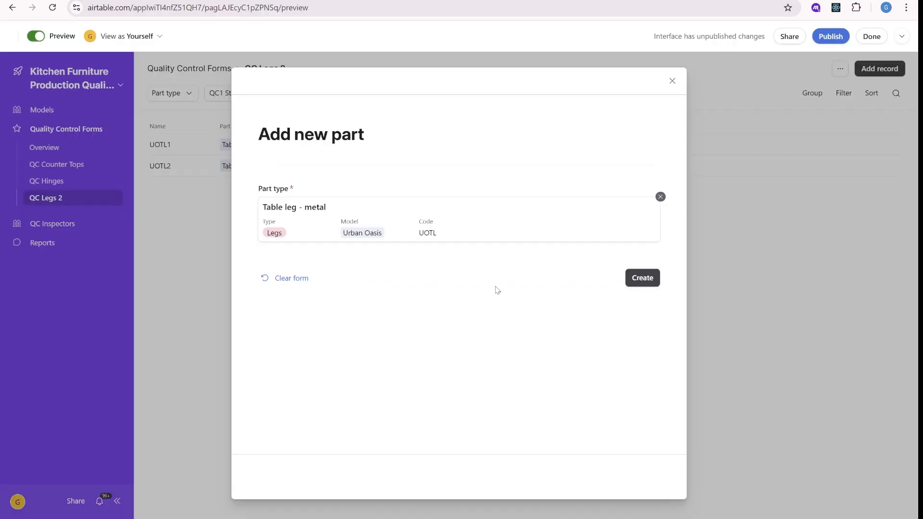
{"action": "left_click", "coordinate": [643, 278]}
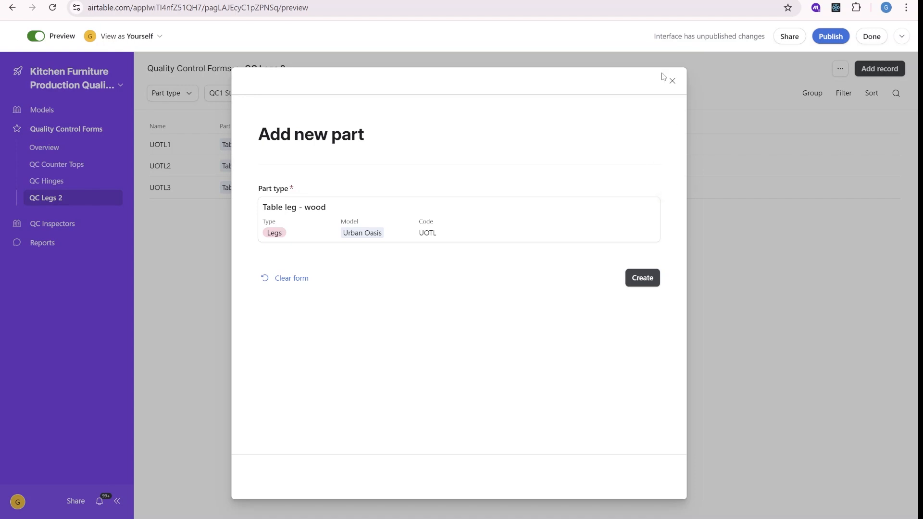
{"action": "left_click", "coordinate": [635, 278]}
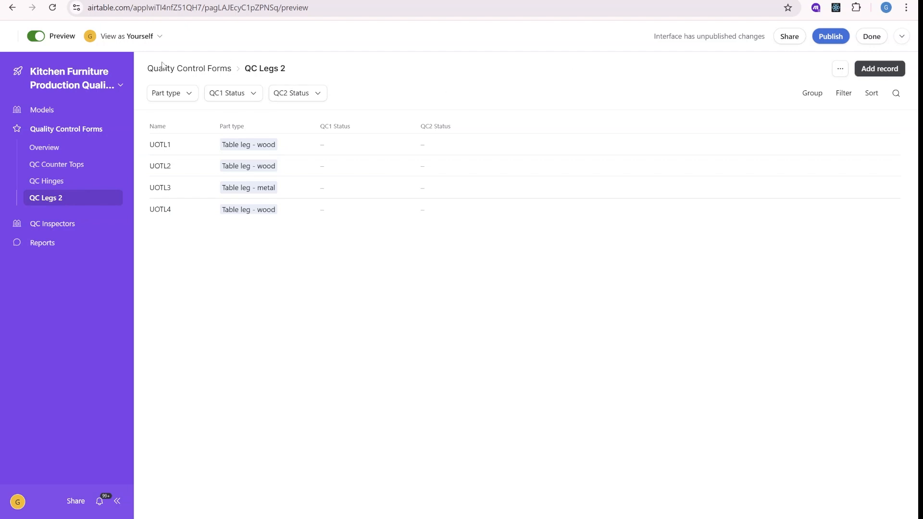
Leave the preview, allow users to open record details from the QC Legs 2 list, and use the full-page style for them
{"action": "left_click", "coordinate": [37, 36]}
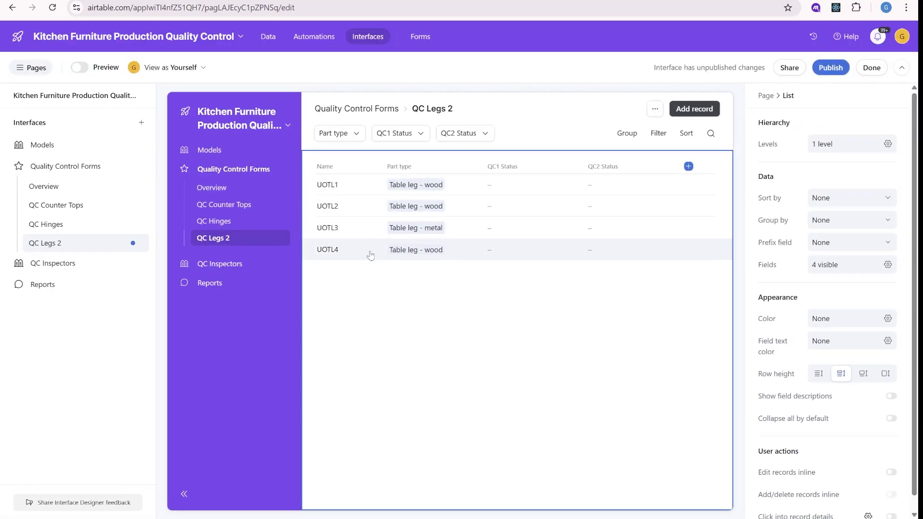
{"action": "left_click", "coordinate": [353, 256]}
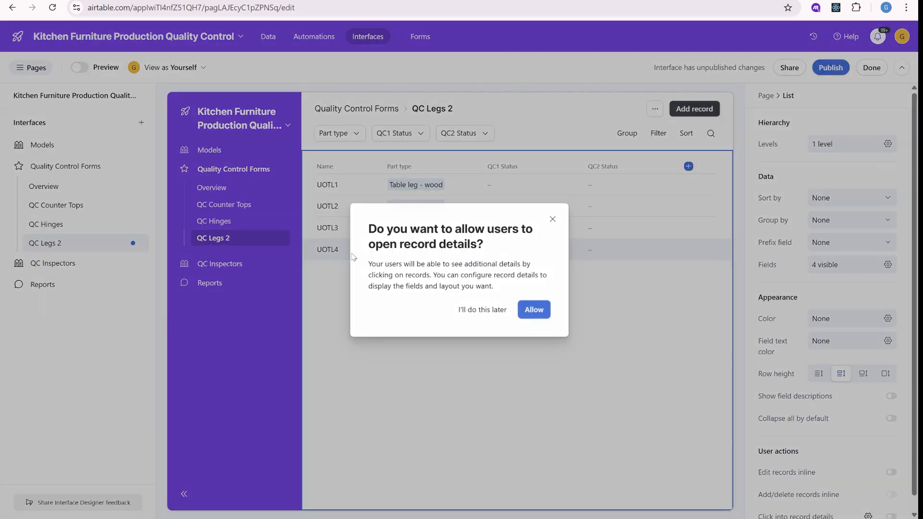
{"action": "left_click", "coordinate": [533, 309]}
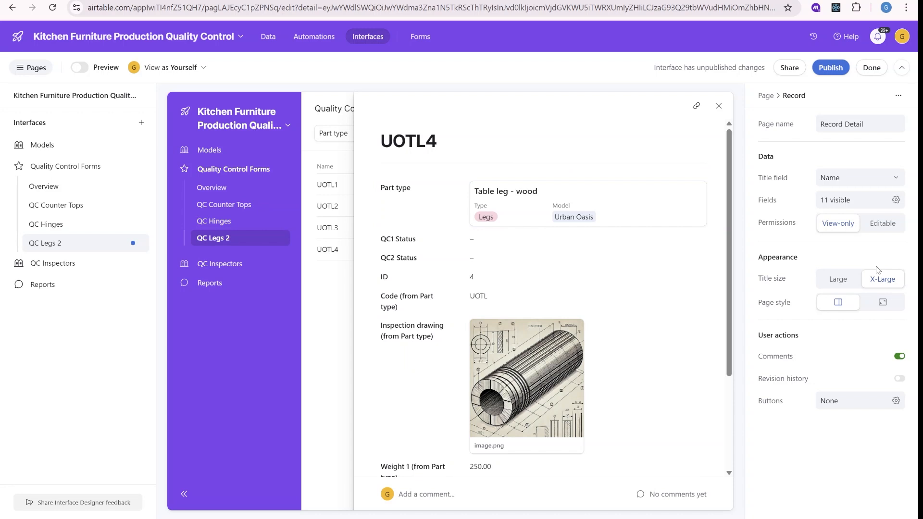
{"action": "left_click", "coordinate": [882, 304]}
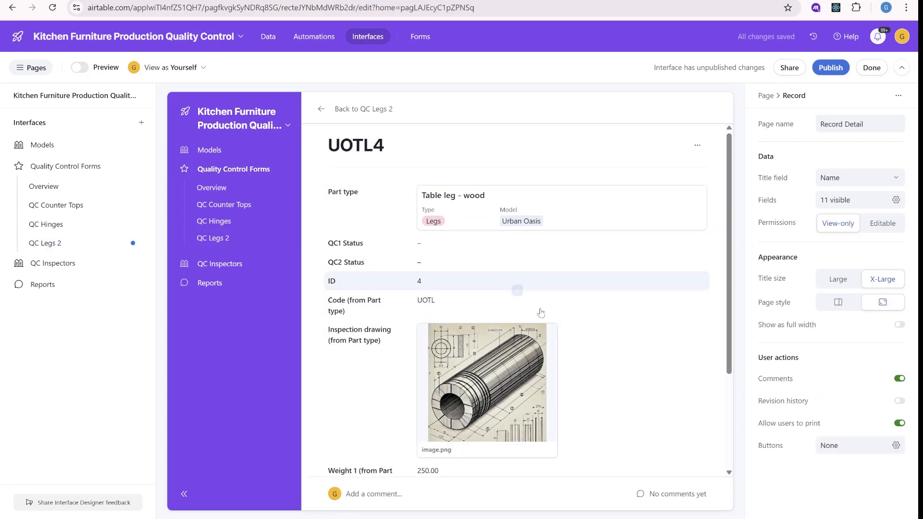
Remove the QC1 Status, QC2 Status, ID and Code (from Part type) fields from the record detail page
{"action": "scroll", "coordinate": [535, 285], "scroll_direction": "down", "scroll_amount": 1}
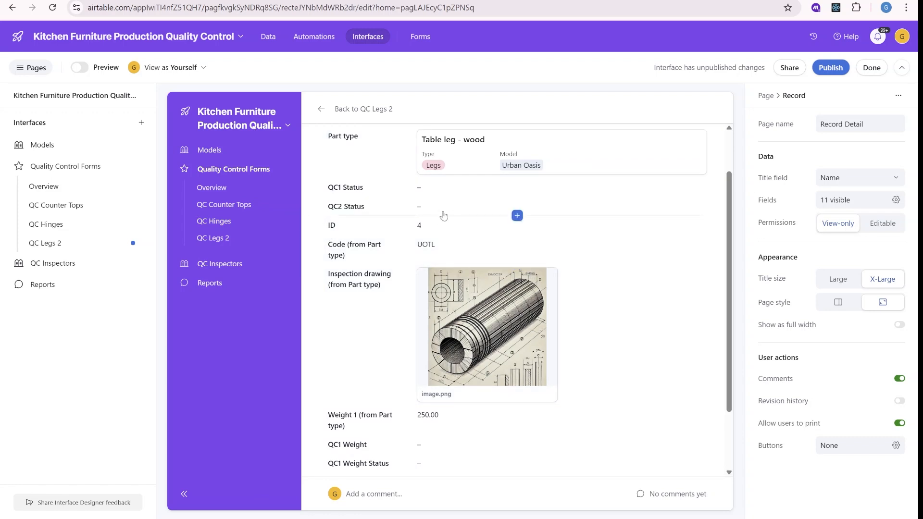
{"action": "left_click", "coordinate": [442, 192]}
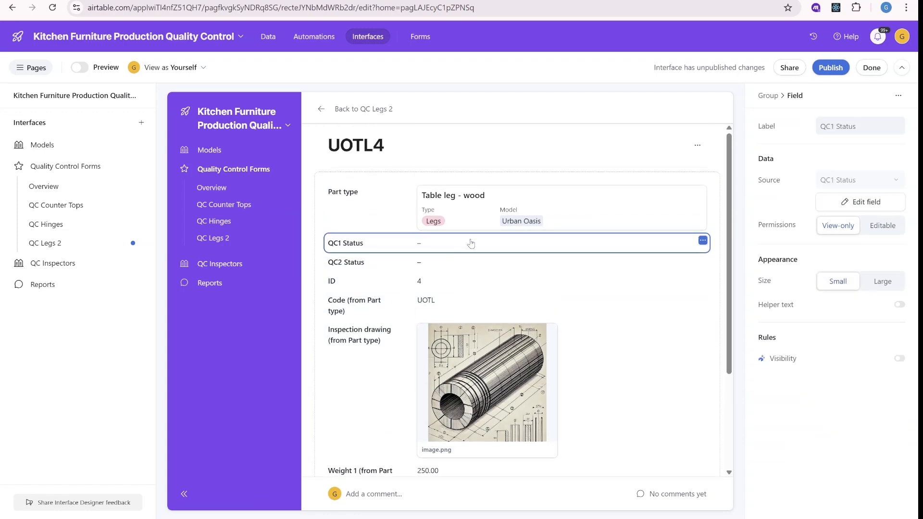
{"action": "key", "text": "Delete"}
{"action": "left_click", "coordinate": [421, 261]}
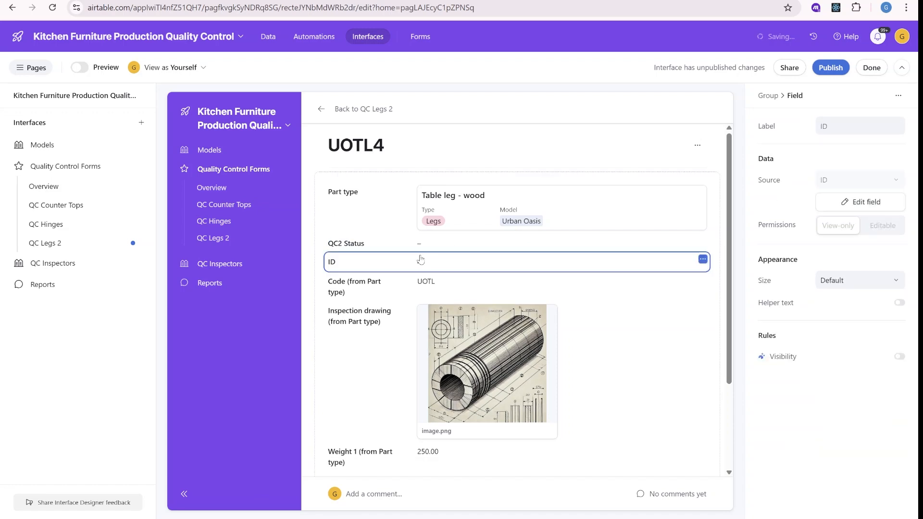
{"action": "key", "text": "Delete"}
{"action": "left_click", "coordinate": [428, 249]}
{"action": "key", "text": "Delete"}
{"action": "left_click", "coordinate": [432, 251]}
{"action": "key", "text": "Delete"}
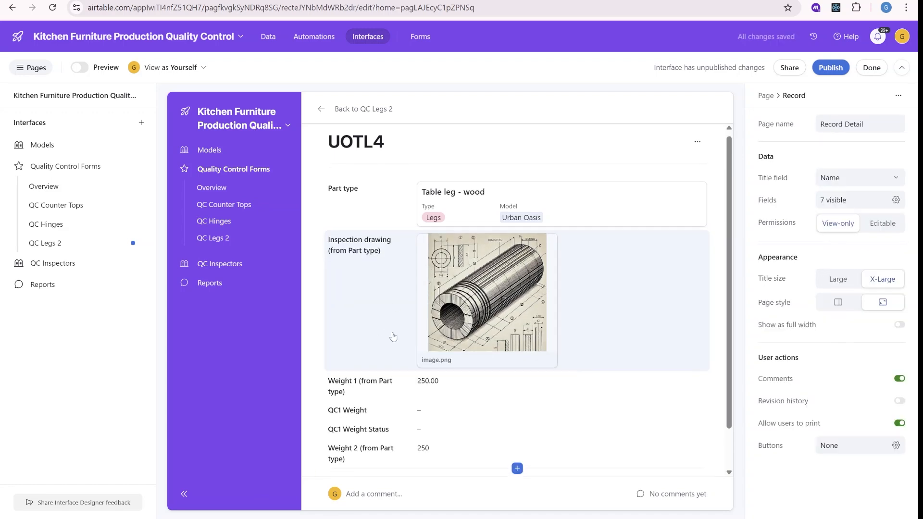
Remove all fields below the inspection drawing on the record detail page, starting with Weight 1 (from Part type)
{"action": "left_click", "coordinate": [412, 382]}
{"action": "key", "text": "Delete"}
{"action": "left_click", "coordinate": [414, 379]}
{"action": "key", "text": "Delete"}
{"action": "left_click", "coordinate": [404, 385]}
{"action": "key", "text": "Delete"}
{"action": "key", "text": "Delete"}
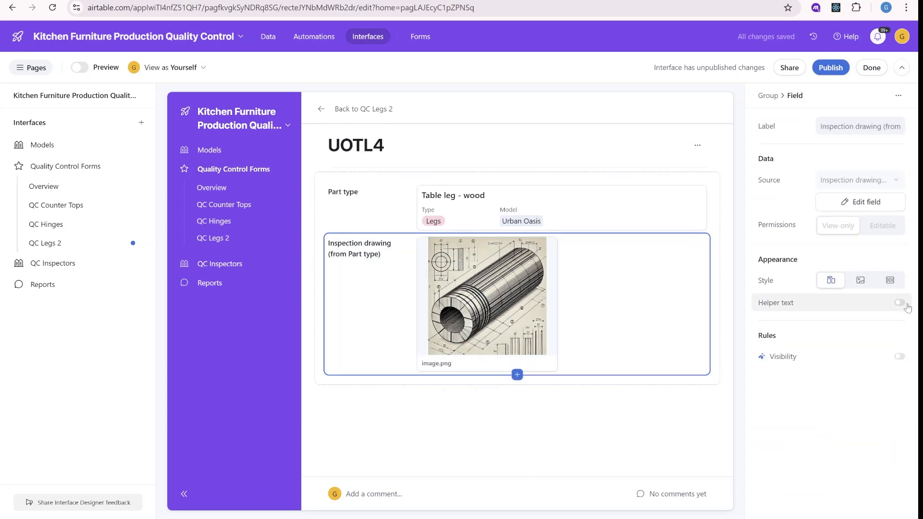
Try the carousel style for the Inspection drawing field, and settle on the large image style with quantity 1
{"action": "left_click", "coordinate": [861, 284]}
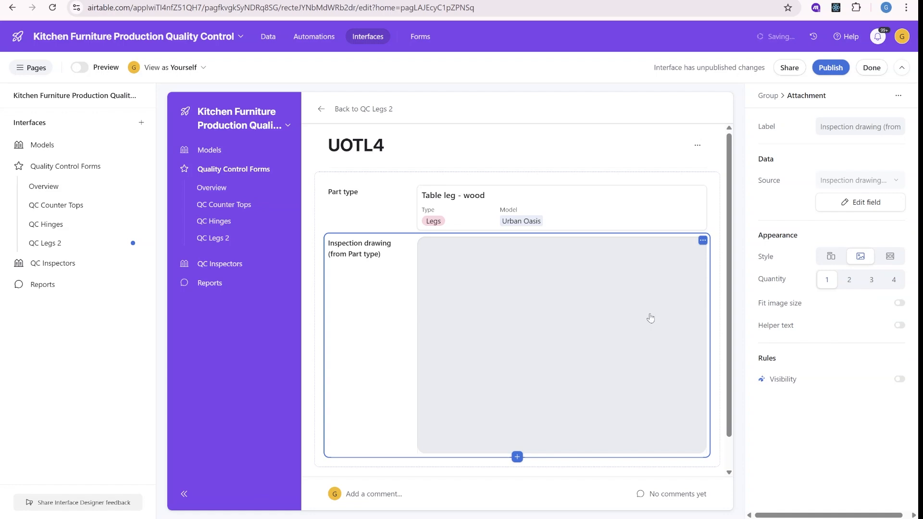
{"action": "left_click", "coordinate": [894, 260]}
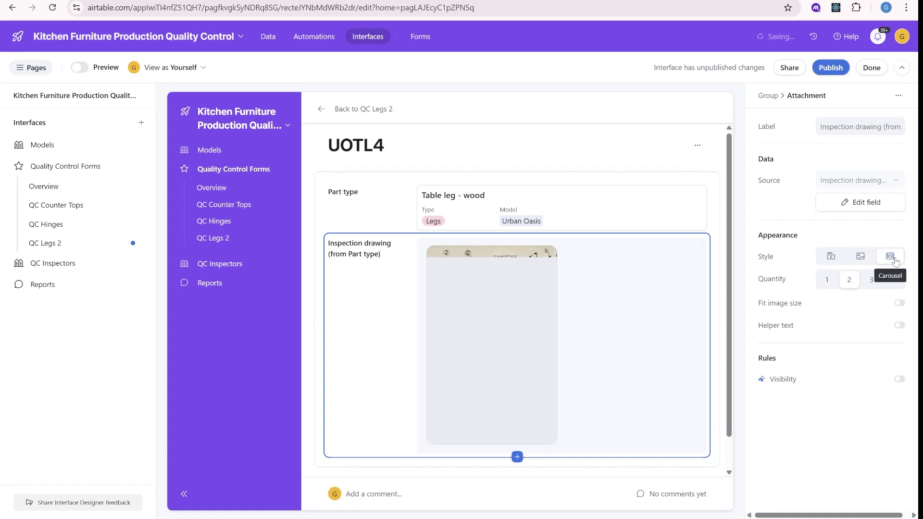
{"action": "left_click", "coordinate": [861, 257]}
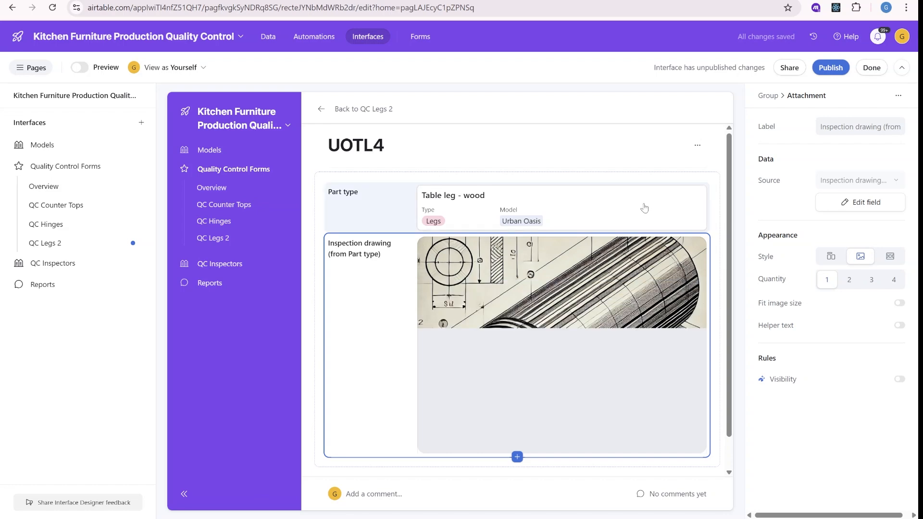
{"action": "scroll", "coordinate": [663, 192], "scroll_direction": "down", "scroll_amount": 1}
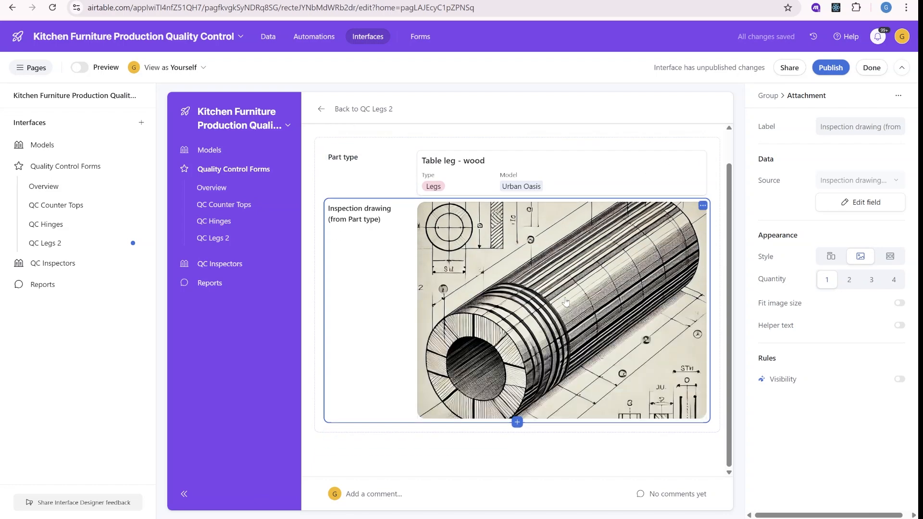
{"action": "scroll", "coordinate": [531, 430], "scroll_direction": "up", "scroll_amount": 1}
{"action": "scroll", "coordinate": [409, 216], "scroll_direction": "down", "scroll_amount": 1}
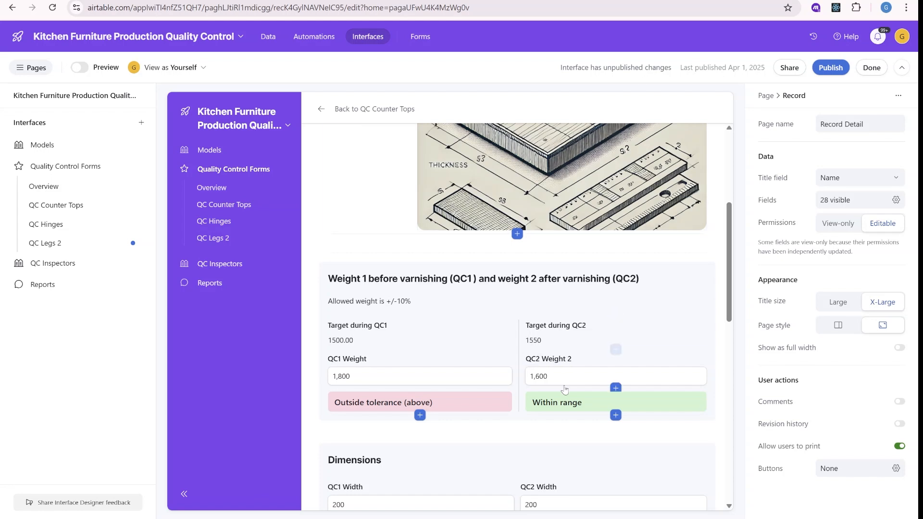
Copy the title of the weight group from the QC Counter Tops record detail page
{"action": "scroll", "coordinate": [565, 389], "scroll_direction": "up", "scroll_amount": 3}
{"action": "scroll", "coordinate": [565, 332], "scroll_direction": "down", "scroll_amount": 4}
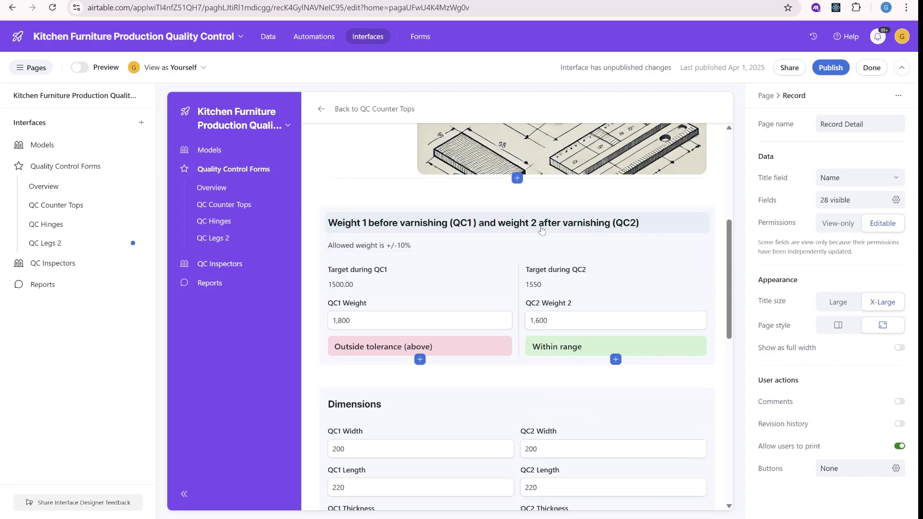
{"action": "double_click", "coordinate": [421, 225]}
{"action": "triple_click", "coordinate": [451, 227]}
{"action": "key", "text": "ctrl+c"}
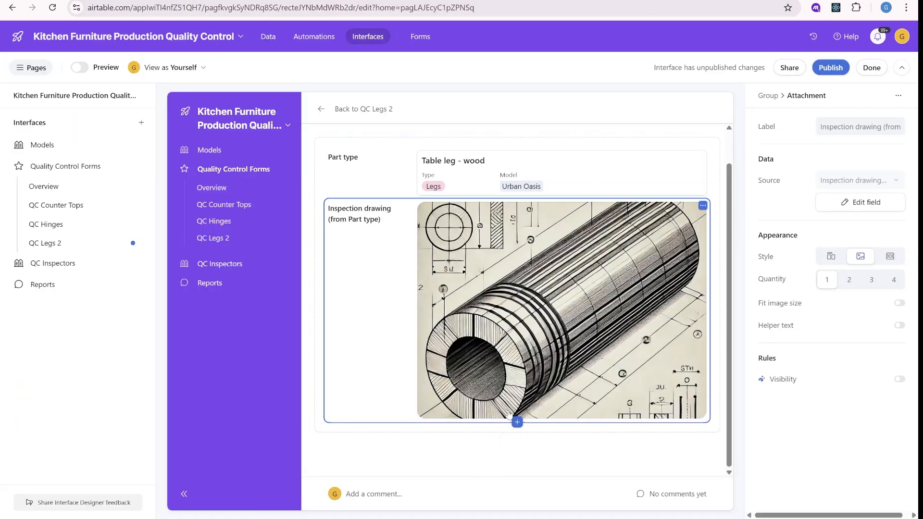
Add a group below the inspection drawing on the QC Legs 2 record page, titled "Weight 1 before varnishing (QC1) and weight 2 after varnishing (QC2)"
{"action": "left_click", "coordinate": [517, 442]}
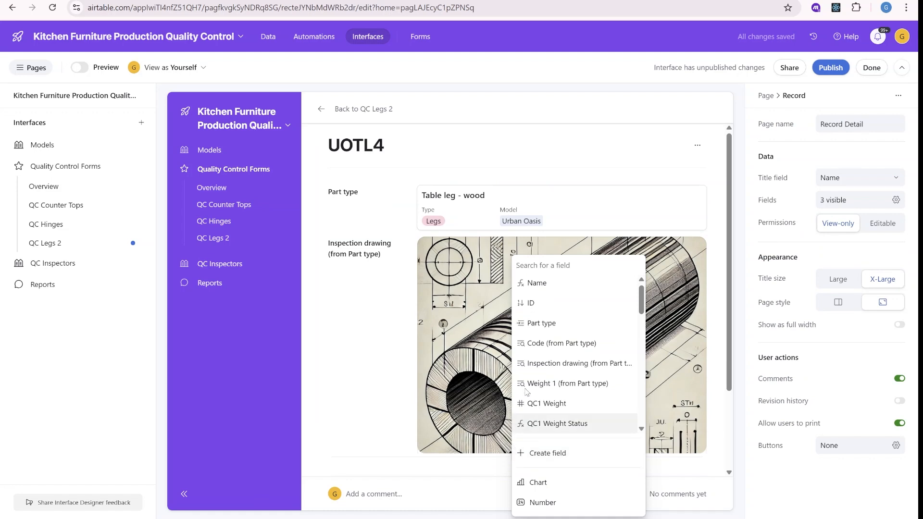
{"action": "left_click", "coordinate": [398, 388]}
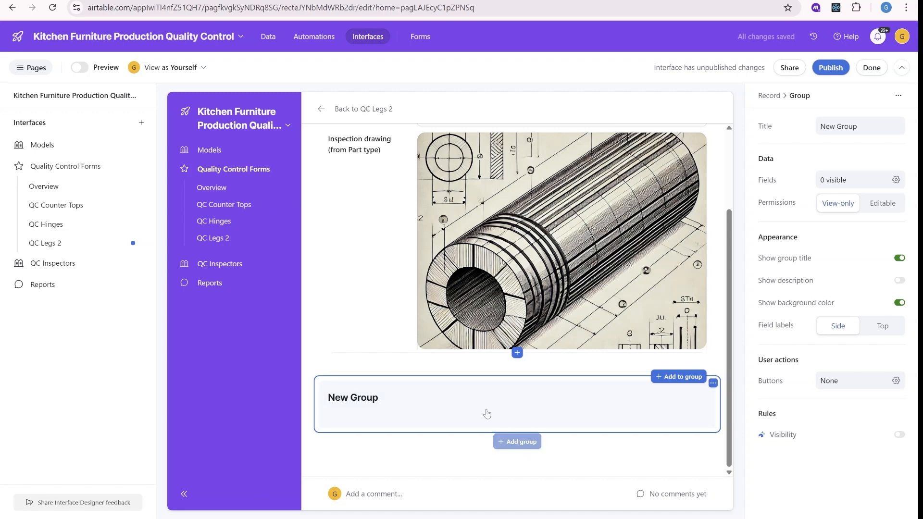
{"action": "left_click", "coordinate": [384, 401]}
{"action": "key", "text": "ctrl+v"}
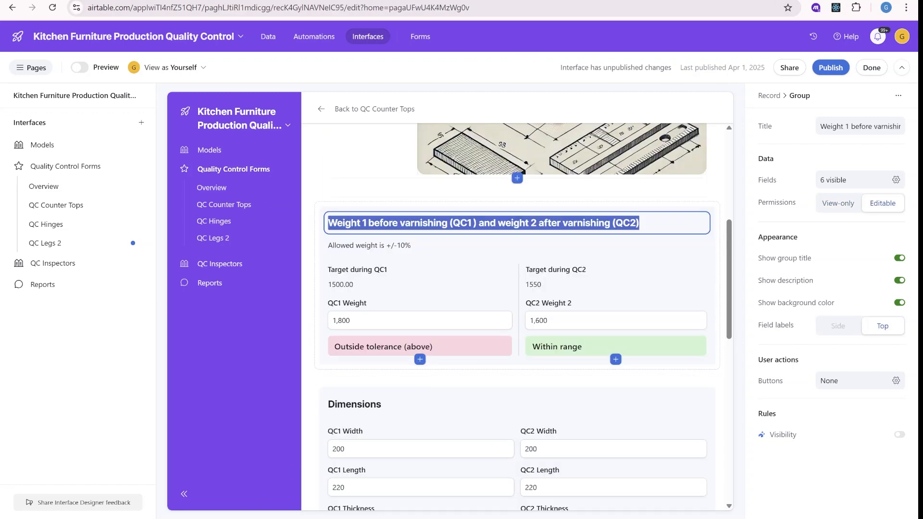
Copy the weight group's description "Allowed weight is +/-10%" from the QC Counter Tops record detail page
{"action": "left_click", "coordinate": [382, 246]}
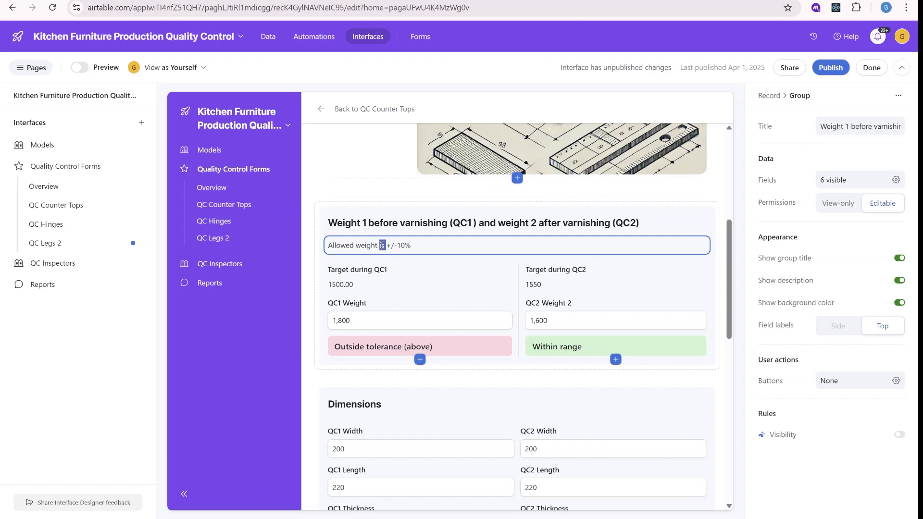
{"action": "triple_click", "coordinate": [385, 246]}
{"action": "key", "text": "ctrl+c"}
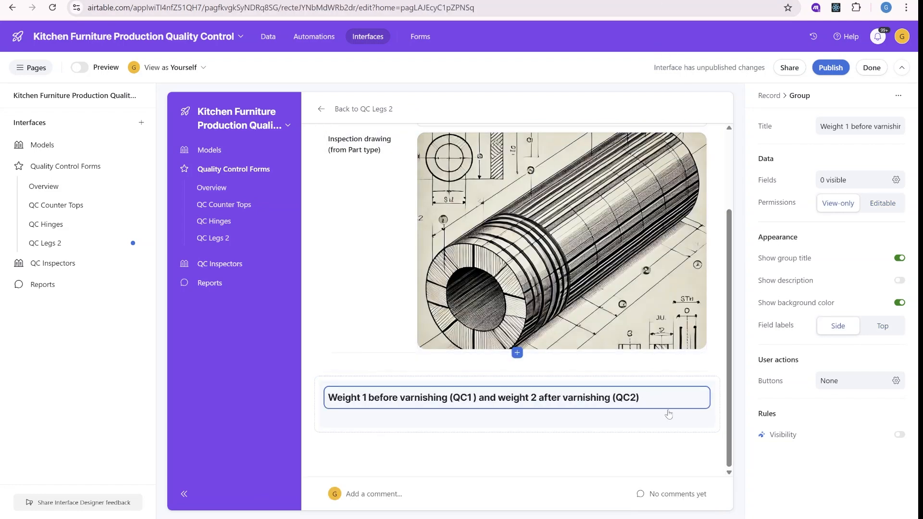
Turn on the weight group's description on the QC Legs 2 record page and paste "Allowed weight is +/-10%" into it
{"action": "left_click", "coordinate": [899, 281]}
{"action": "left_click", "coordinate": [380, 427]}
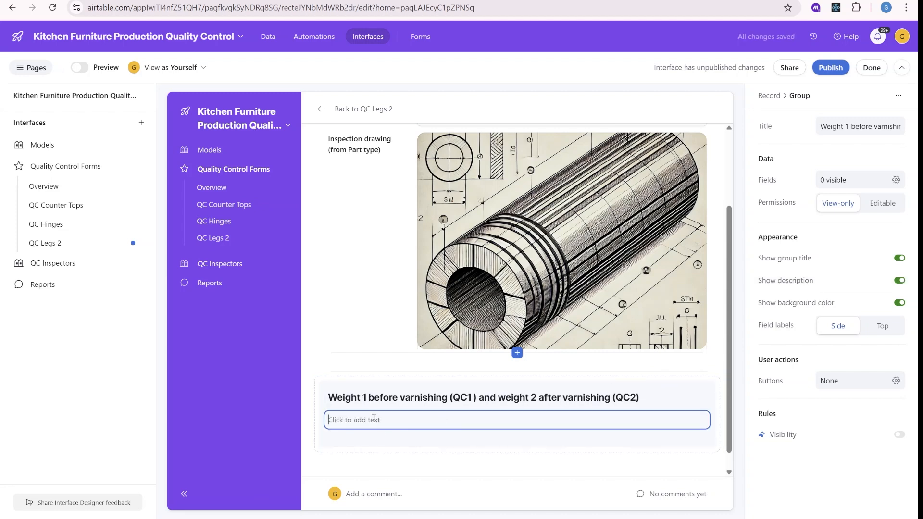
{"action": "key", "text": "ctrl+v"}
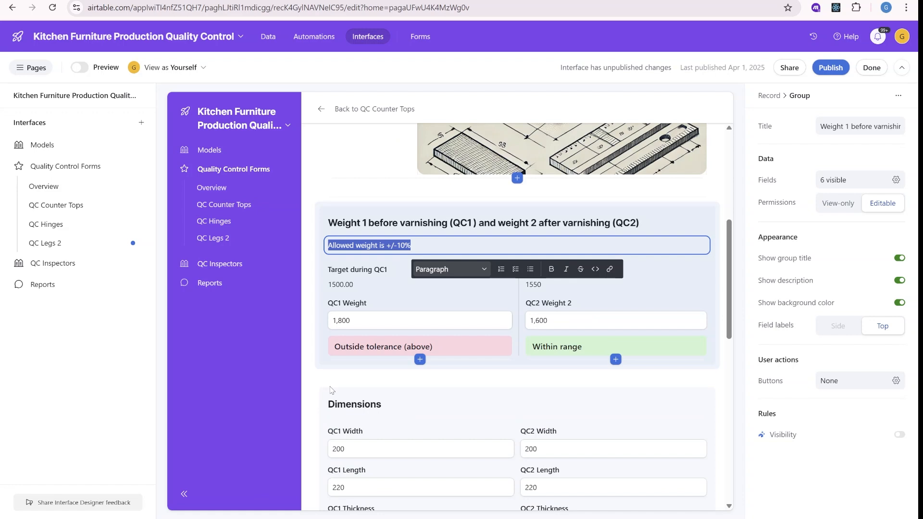
Following the QC Counter Tops layout, add Weight 1 (from Part type) and Weight 2 (from Part type) side by side in the weight group
{"action": "scroll", "coordinate": [332, 255], "scroll_direction": "down", "scroll_amount": 3}
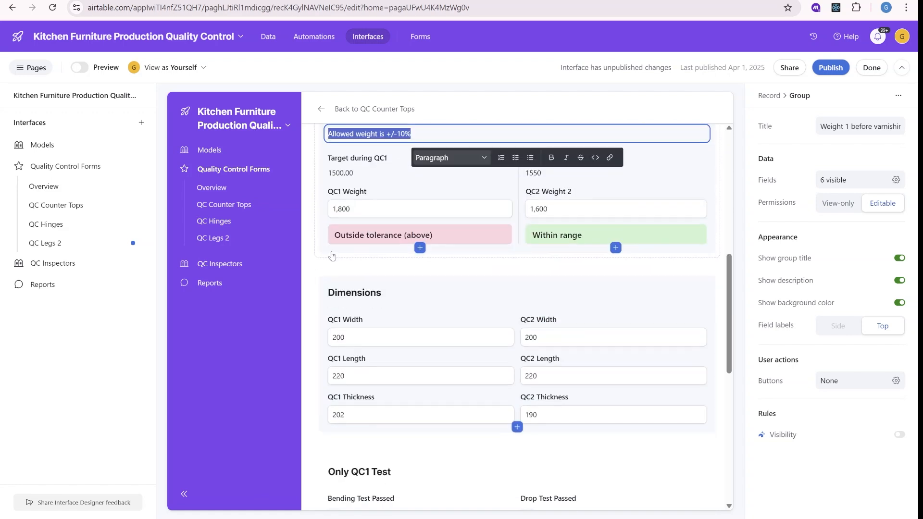
{"action": "left_click", "coordinate": [368, 183]}
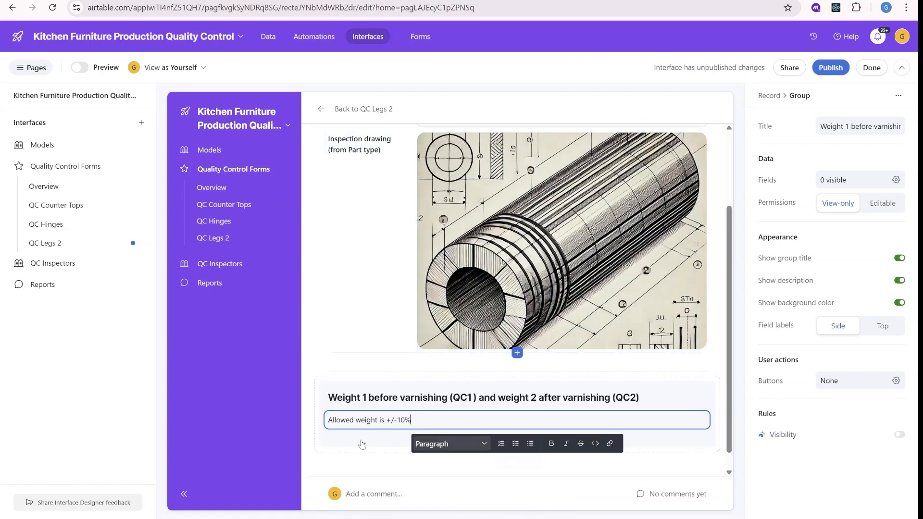
{"action": "left_click", "coordinate": [517, 441]}
{"action": "left_click", "coordinate": [589, 301]}
{"action": "left_click", "coordinate": [517, 465]}
{"action": "left_click", "coordinate": [577, 363]}
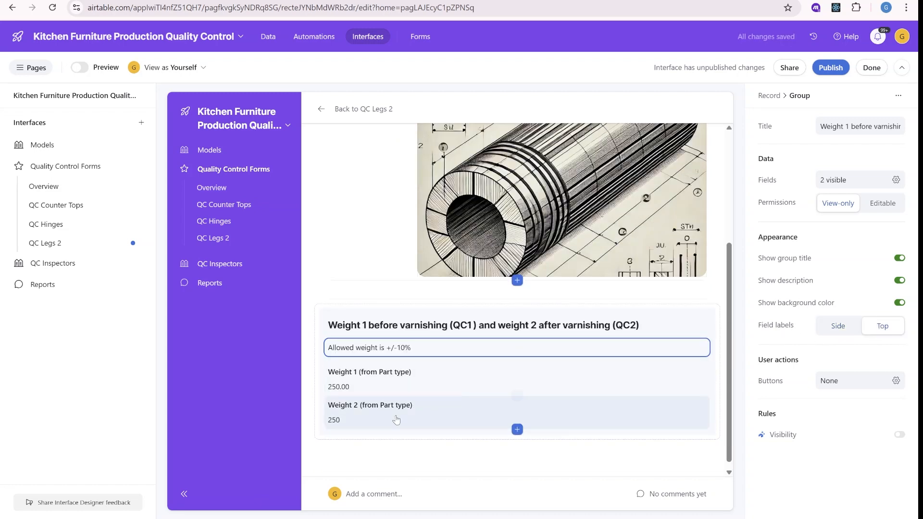
{"action": "left_click_drag", "start_coordinate": [472, 410], "coordinate": [684, 382]}
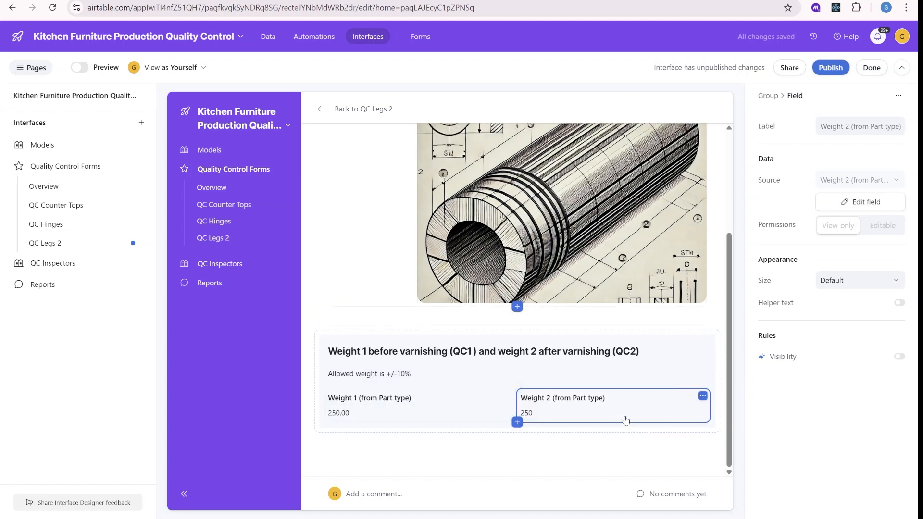
Relabel the two part-type weight fields as "Target during QC1" and "Target during QC2", matching the QC Counter Tops record page
{"action": "left_click", "coordinate": [446, 416]}
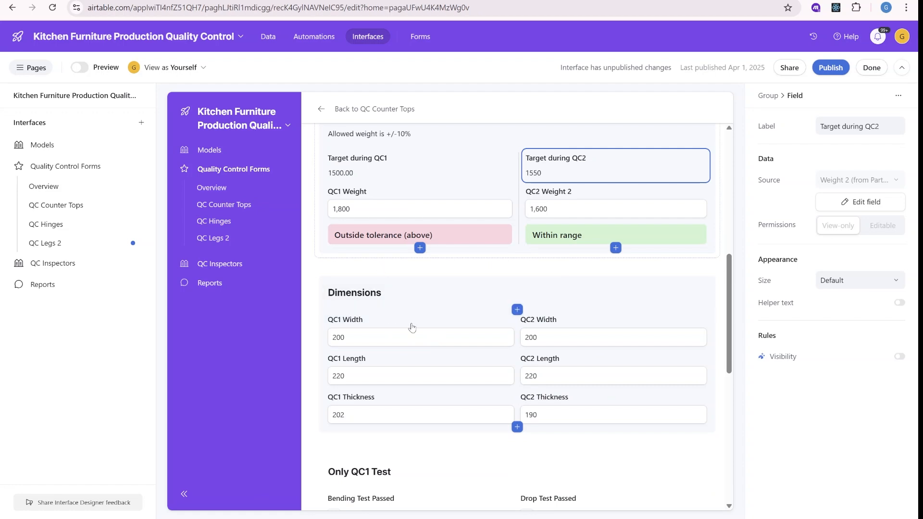
{"action": "scroll", "coordinate": [385, 269], "scroll_direction": "up", "scroll_amount": 2}
{"action": "left_click", "coordinate": [374, 271]}
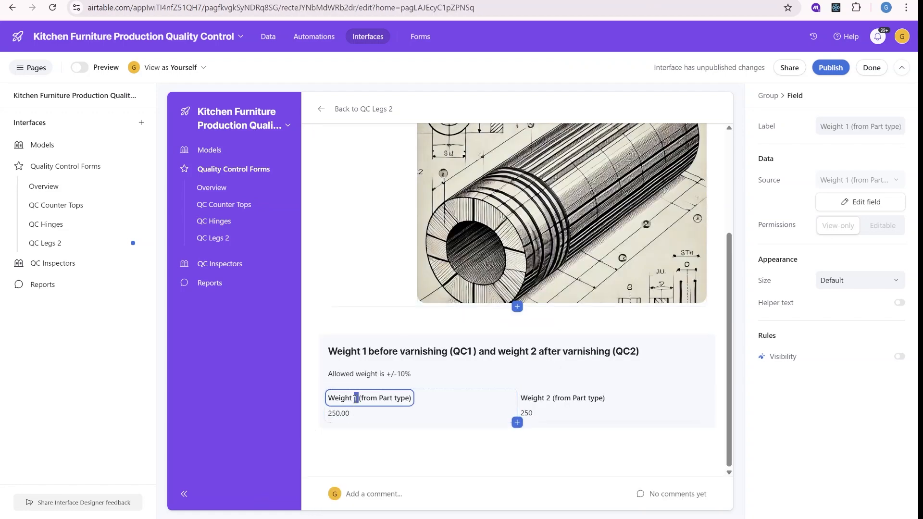
{"action": "key", "text": "ctrl+a"}
{"action": "type", "text": "Target during QC1"}
{"action": "double_click", "coordinate": [580, 399]}
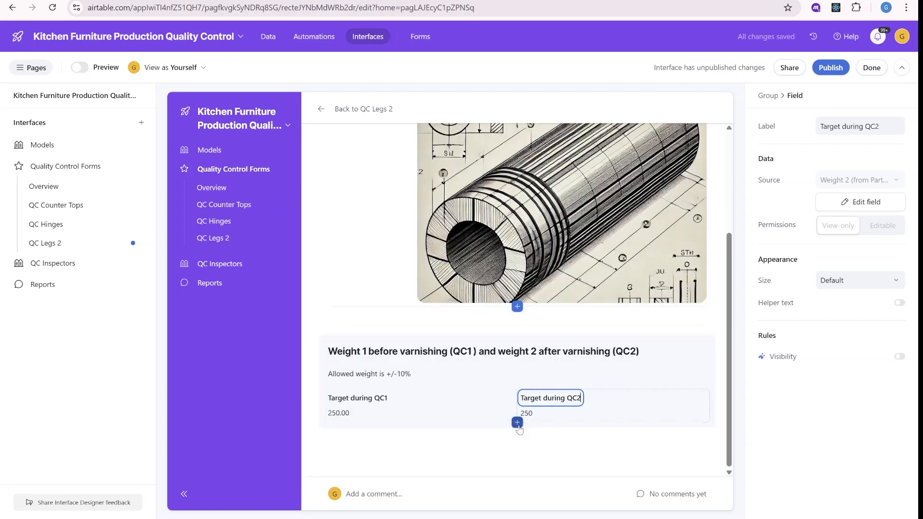
Add the QC1 Weight and QC2 Weight fields side by side below the target fields in the weight group
{"action": "left_click", "coordinate": [518, 423]}
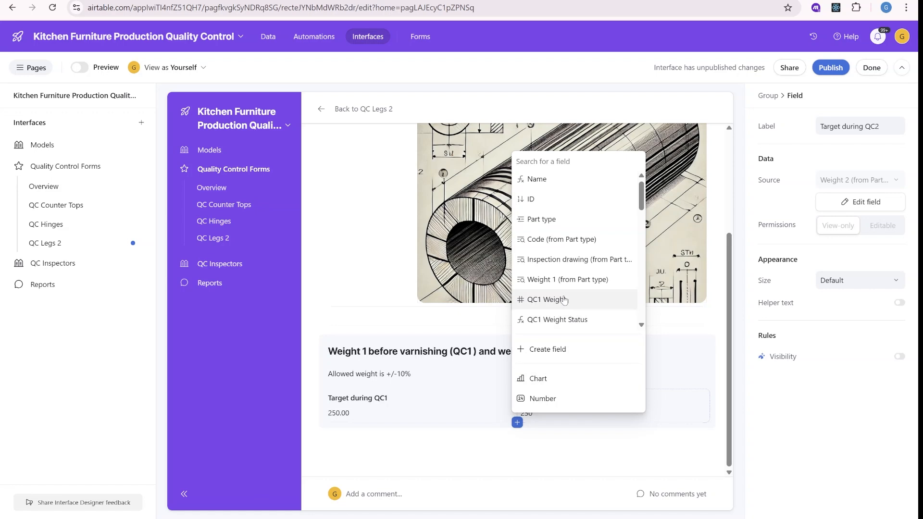
{"action": "left_click", "coordinate": [529, 301]}
{"action": "left_click", "coordinate": [518, 456]}
{"action": "type", "text": "qc2"}
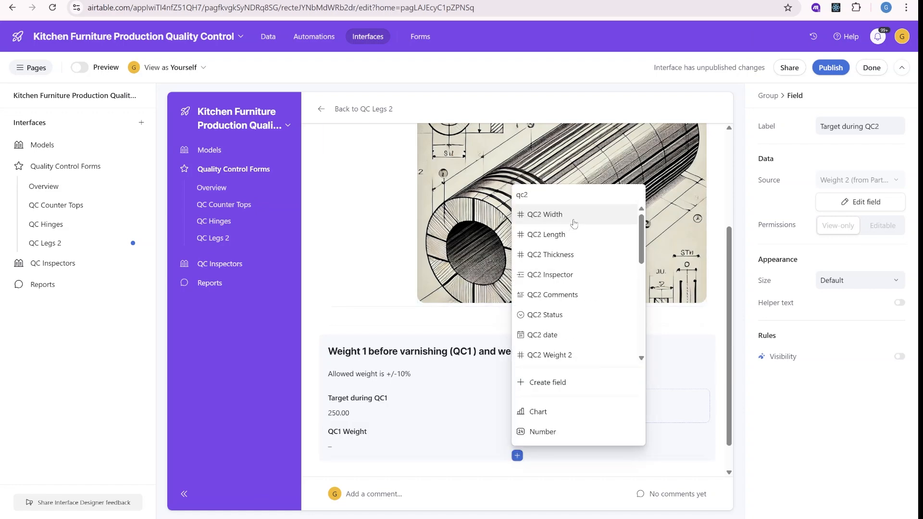
{"action": "scroll", "coordinate": [583, 229], "scroll_direction": "down", "scroll_amount": 4}
{"action": "type", "text": "weight"}
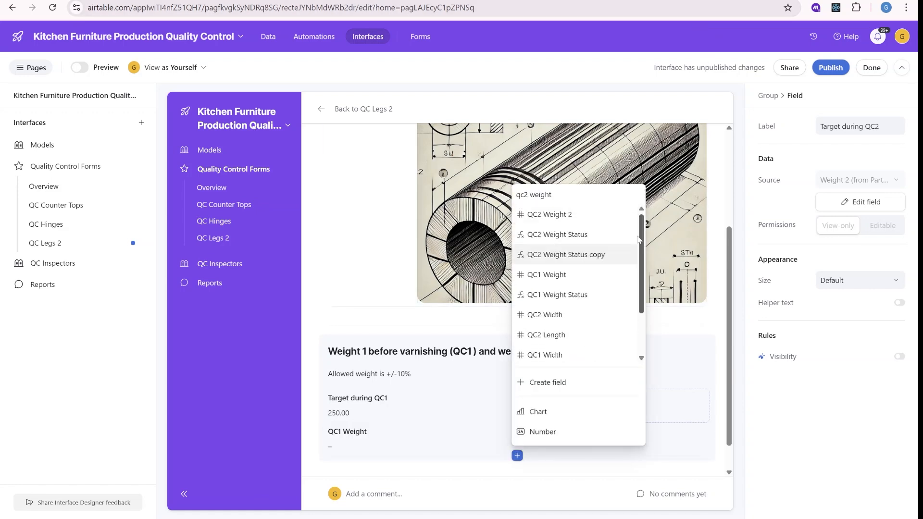
{"action": "left_click", "coordinate": [552, 214]}
{"action": "scroll", "coordinate": [394, 403], "scroll_direction": "down", "scroll_amount": 2}
{"action": "left_click", "coordinate": [394, 405]}
{"action": "left_click_drag", "start_coordinate": [703, 396], "coordinate": [666, 372]}
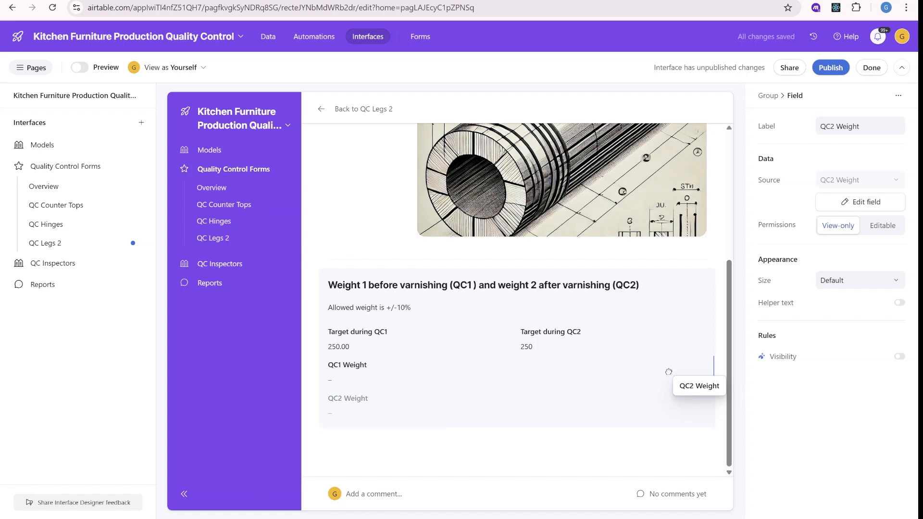
Make the QC1 Weight and QC2 Weight fields editable
{"action": "left_click", "coordinate": [496, 402]}
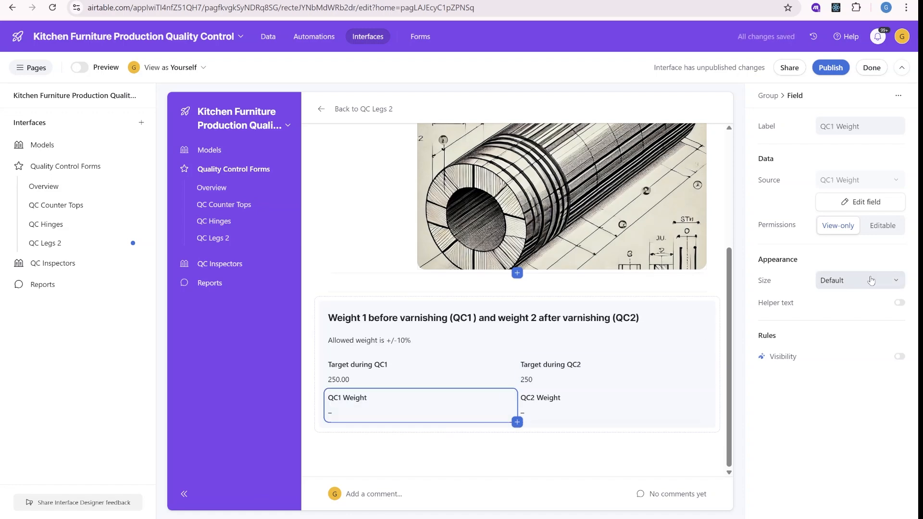
{"action": "left_click", "coordinate": [866, 234]}
{"action": "left_click", "coordinate": [597, 409]}
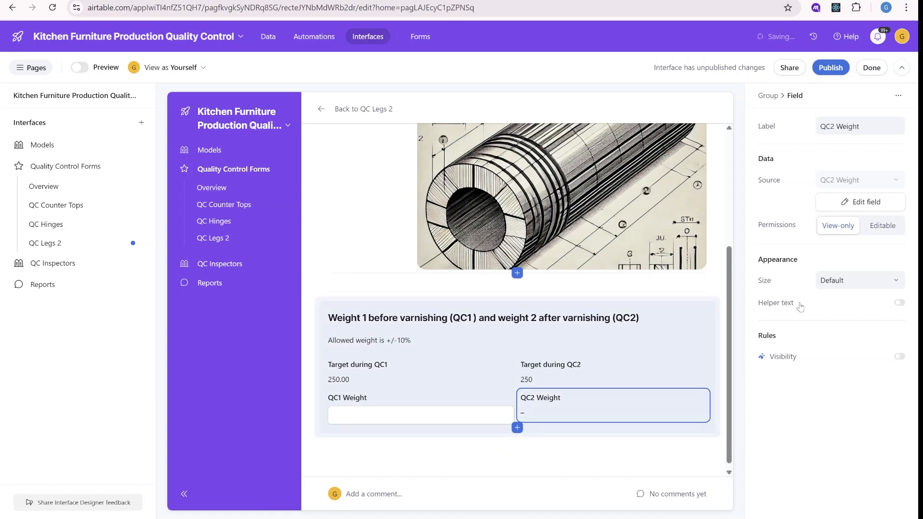
{"action": "left_click", "coordinate": [885, 226]}
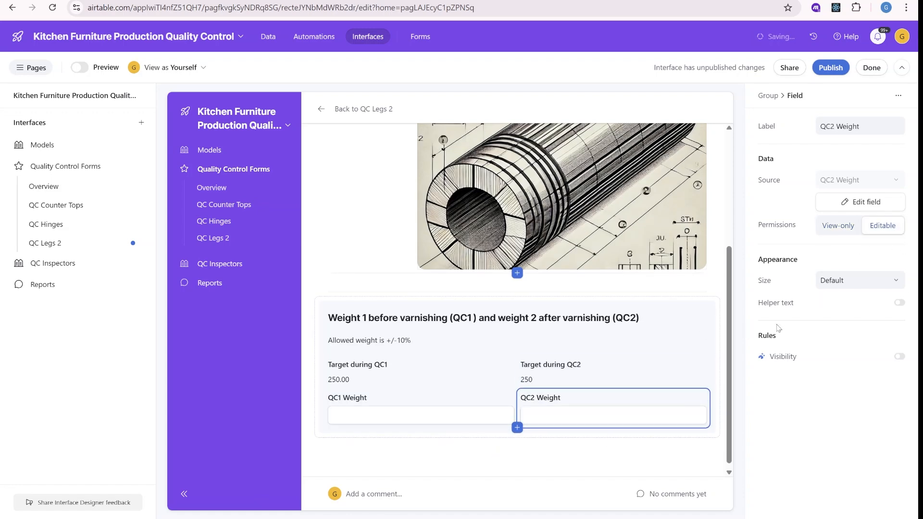
Add QC1 Weight Status and QC2 Weight Status side by side below the weight inputs, removing the mistakenly added QC1 Status field
{"action": "left_click", "coordinate": [518, 428]}
{"action": "left_click", "coordinate": [582, 282]}
{"action": "left_click", "coordinate": [581, 279]}
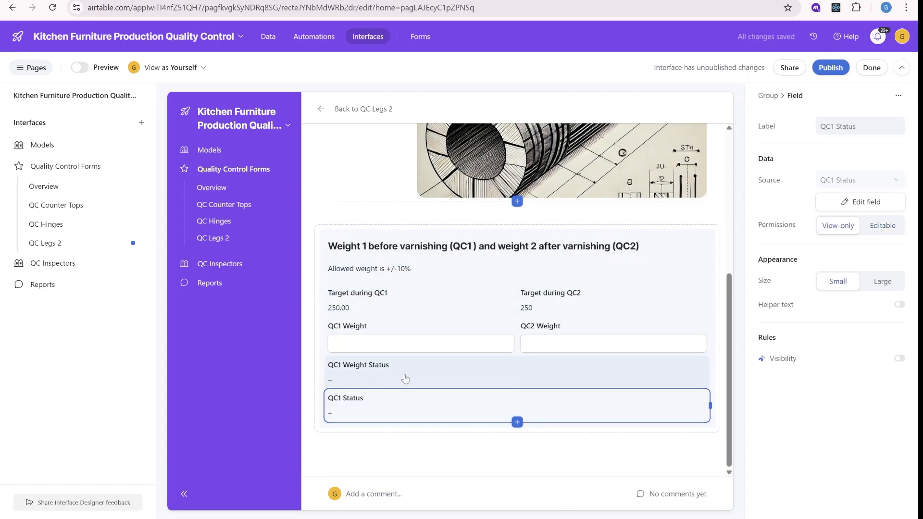
{"action": "key", "text": "Delete"}
{"action": "left_click", "coordinate": [517, 422]}
{"action": "type", "text": "status"}
{"action": "left_click", "coordinate": [626, 302]}
{"action": "left_click_drag", "start_coordinate": [596, 438], "coordinate": [663, 408]}
Set the size of the QC1 Weight Status and QC2 Weight Status fields to Large
{"action": "left_click", "coordinate": [465, 405]}
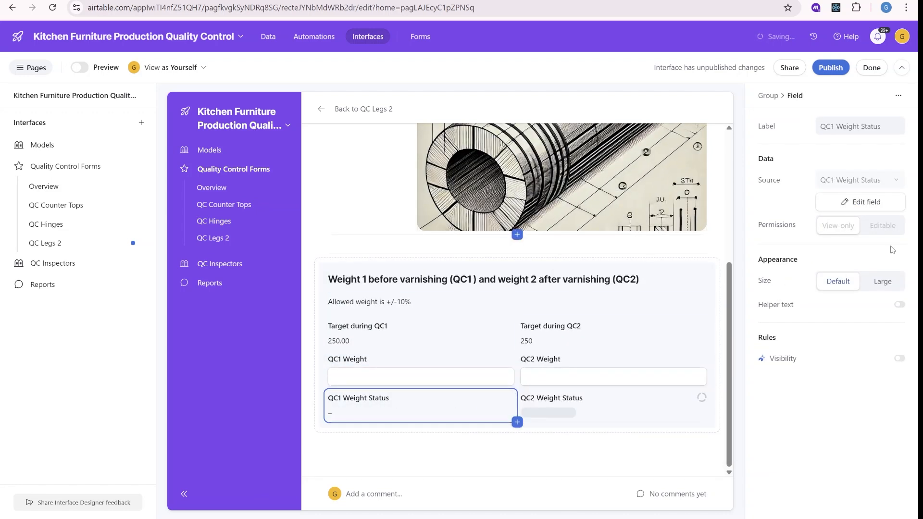
{"action": "left_click", "coordinate": [883, 284]}
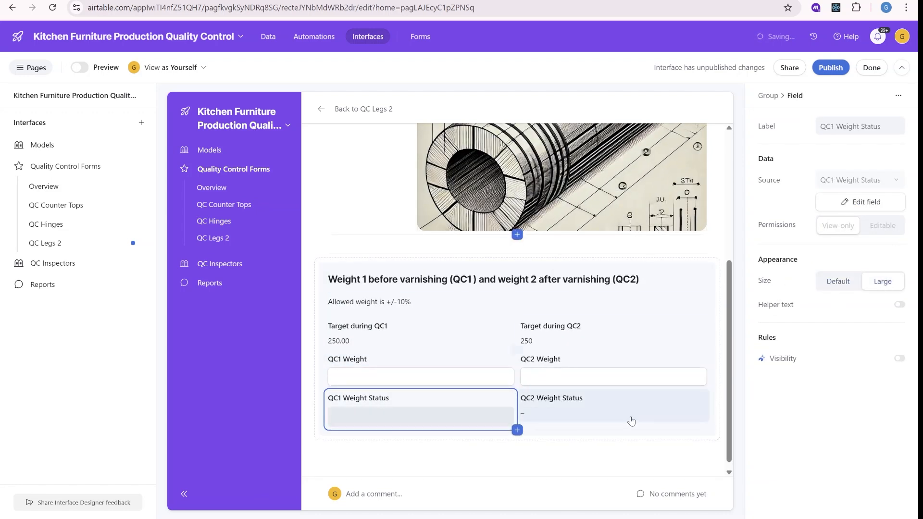
{"action": "left_click", "coordinate": [653, 413]}
{"action": "left_click", "coordinate": [883, 280]}
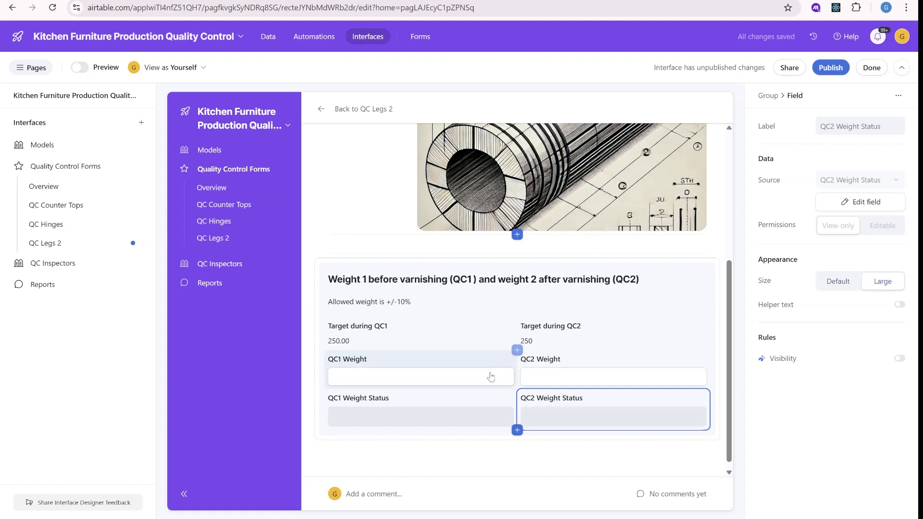
Enter sample weights of 200 in QC1 Weight and 300 in QC2 Weight to test the status fields
{"action": "left_click", "coordinate": [366, 381]}
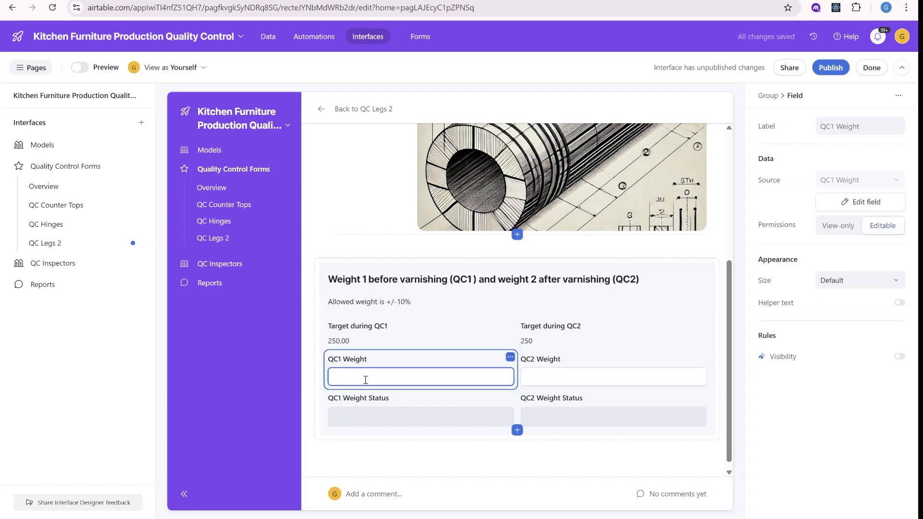
{"action": "left_click", "coordinate": [527, 380]}
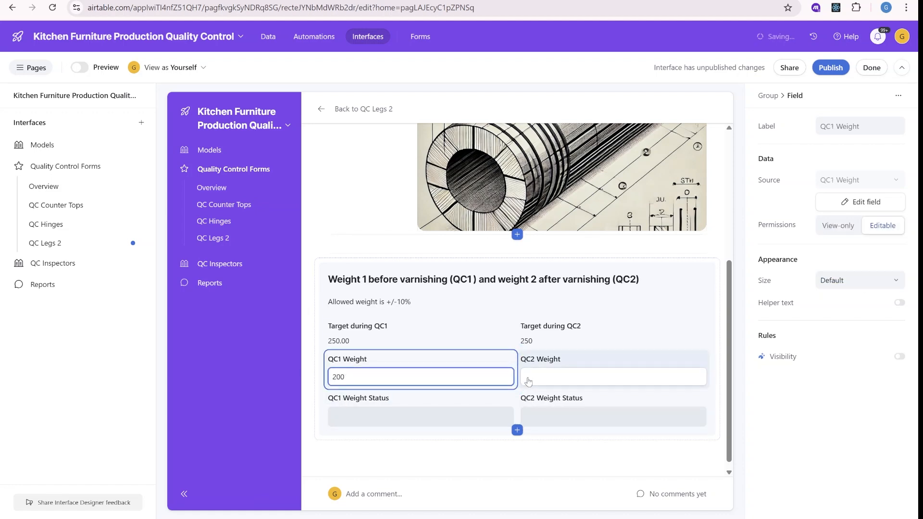
{"action": "type", "text": "300"}
Try the default size for the QC1 Weight Status field and return it to Large
{"action": "left_click", "coordinate": [469, 400]}
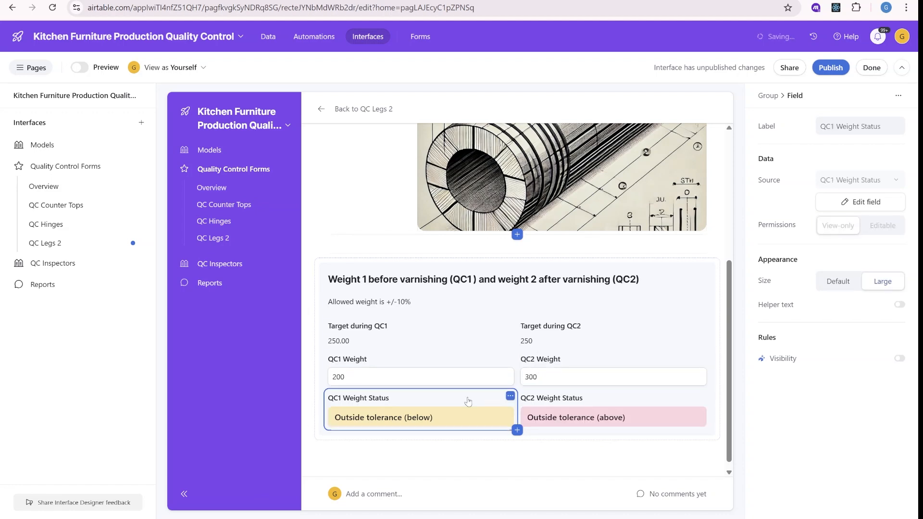
{"action": "left_click", "coordinate": [848, 283]}
{"action": "left_click", "coordinate": [882, 284]}
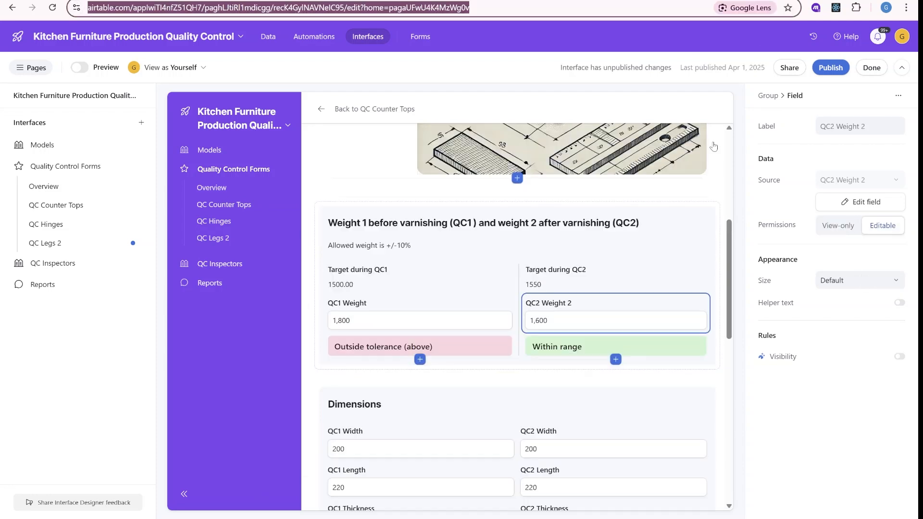
Add a group titled "Dimensions" below the weight group, using the title from the QC Counter Tops record page
{"action": "scroll", "coordinate": [486, 185], "scroll_direction": "down", "scroll_amount": 5}
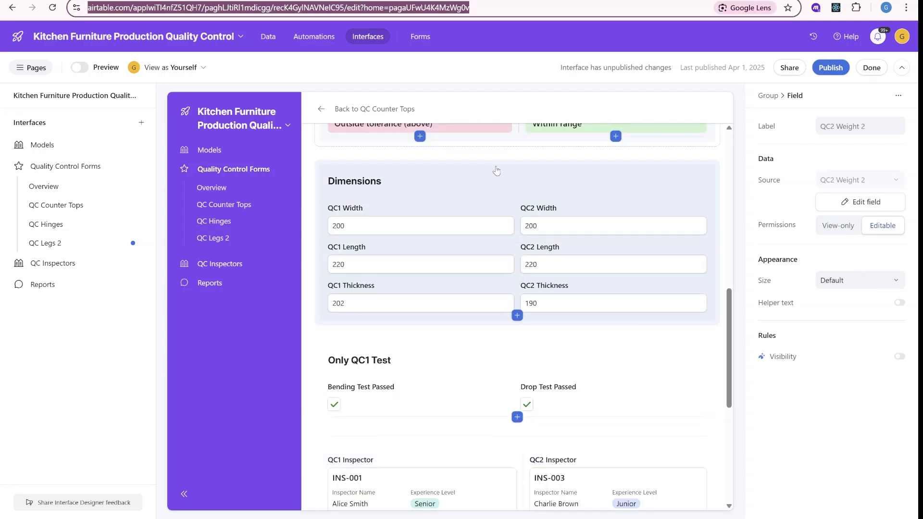
{"action": "left_click", "coordinate": [487, 184]}
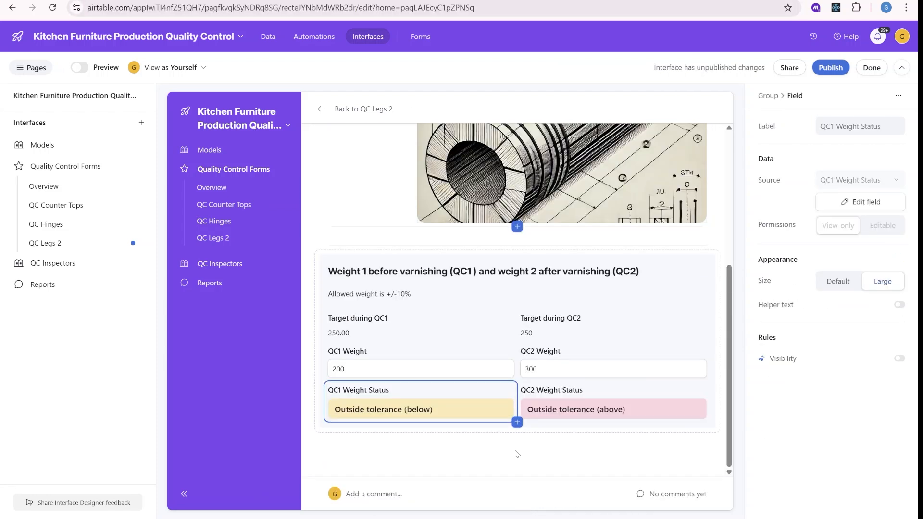
{"action": "key", "text": "ctrl+v"}
Add the QC1 Width and QC2 Width fields to the Dimensions group
{"action": "left_click", "coordinate": [518, 422]}
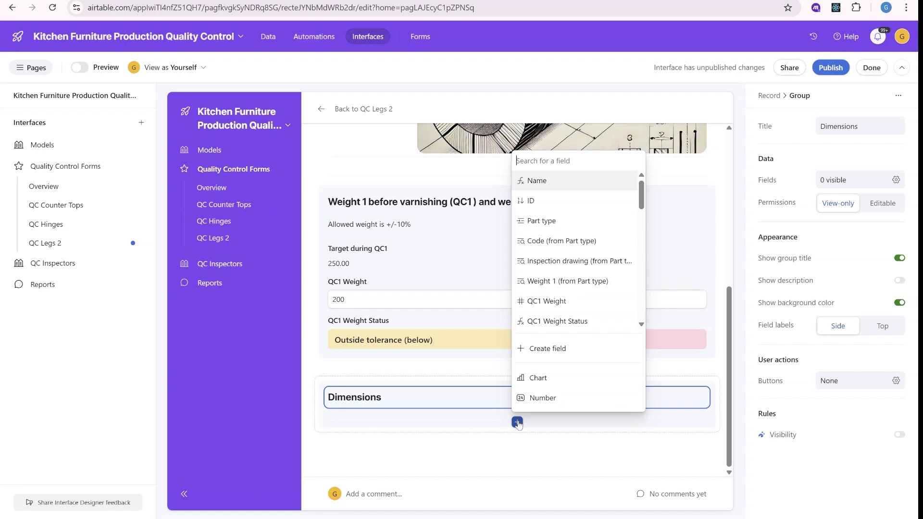
{"action": "type", "text": "wid"}
{"action": "left_click", "coordinate": [553, 278]}
{"action": "left_click", "coordinate": [518, 434]}
{"action": "type", "text": "wid"}
{"action": "left_click", "coordinate": [553, 311]}
Add the QC1 Length and QC2 Length fields below the width fields in the Dimensions group
{"action": "left_click", "coordinate": [517, 453]}
{"action": "type", "text": "len"}
{"action": "left_click", "coordinate": [553, 310]}
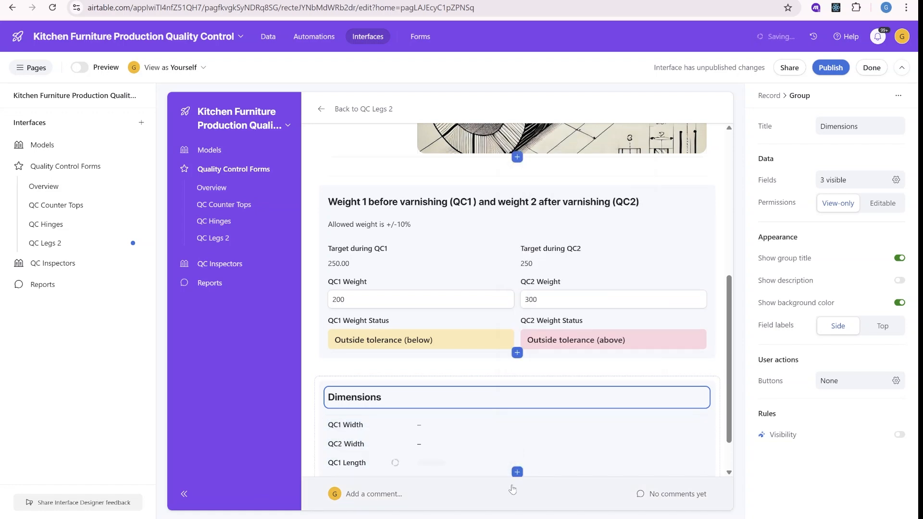
{"action": "left_click", "coordinate": [518, 423]}
{"action": "type", "text": "leng"}
{"action": "left_click", "coordinate": [548, 319]}
Add two QC1 Thickness fields at the end of the Dimensions group
{"action": "left_click", "coordinate": [517, 442]}
{"action": "type", "text": "thi"}
{"action": "left_click", "coordinate": [558, 259]}
{"action": "left_click", "coordinate": [517, 460]}
{"action": "type", "text": "thi"}
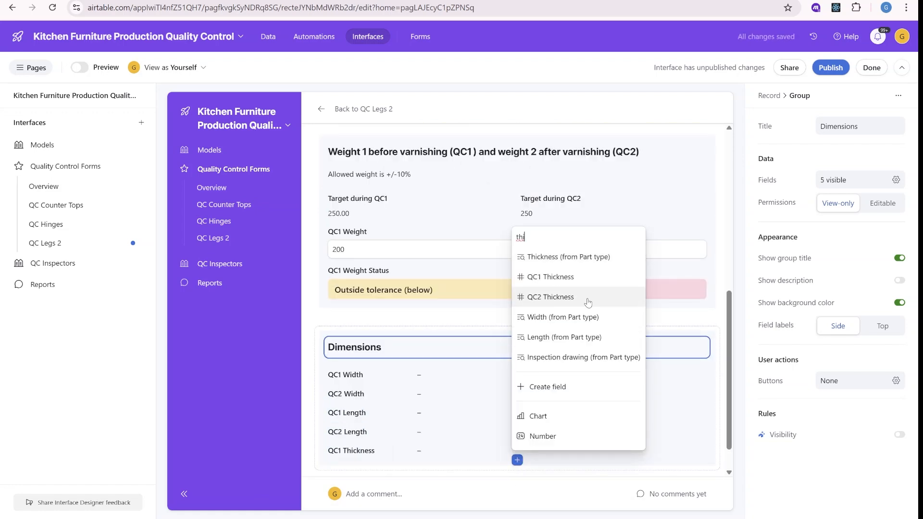
{"action": "left_click", "coordinate": [572, 279]}
Make the QC1 Width and QC2 Width fields editable and place them side by side
{"action": "left_click", "coordinate": [452, 319]}
{"action": "left_click", "coordinate": [880, 225]}
{"action": "left_click", "coordinate": [445, 342]}
{"action": "left_click", "coordinate": [875, 227]}
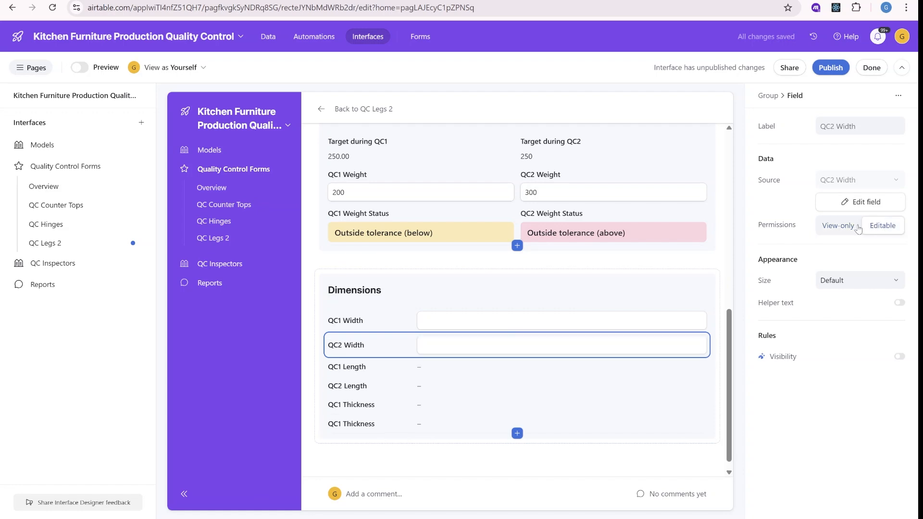
{"action": "left_click_drag", "start_coordinate": [366, 349], "coordinate": [682, 328]}
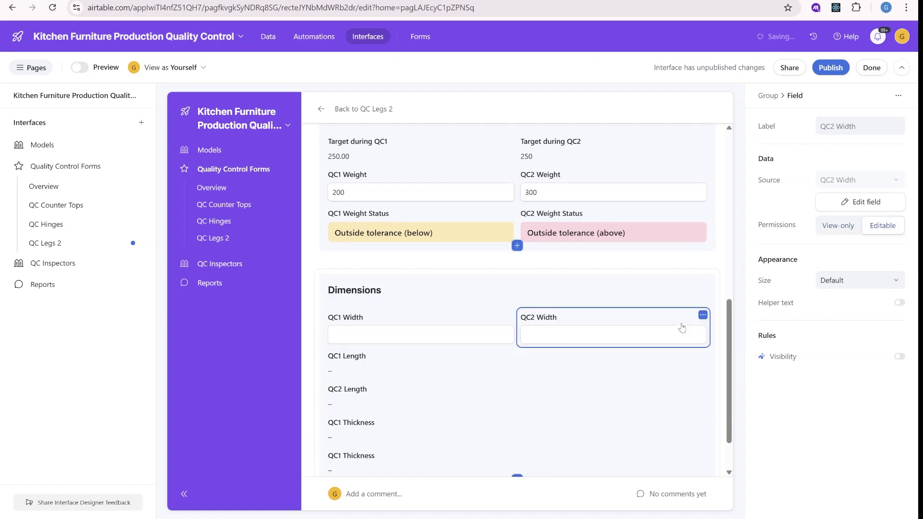
Make the QC1 Length and QC2 Length fields editable and place them side by side
{"action": "left_click", "coordinate": [428, 361]}
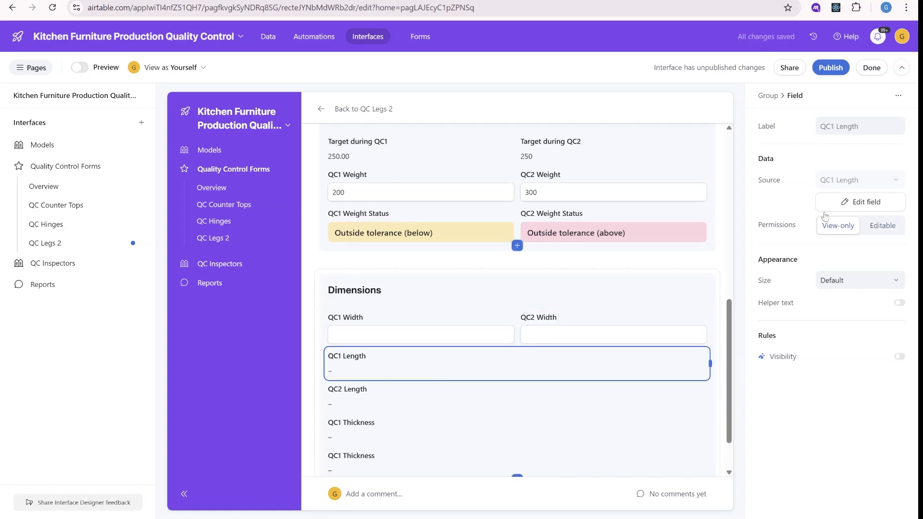
{"action": "left_click", "coordinate": [885, 230]}
{"action": "left_click", "coordinate": [383, 409]}
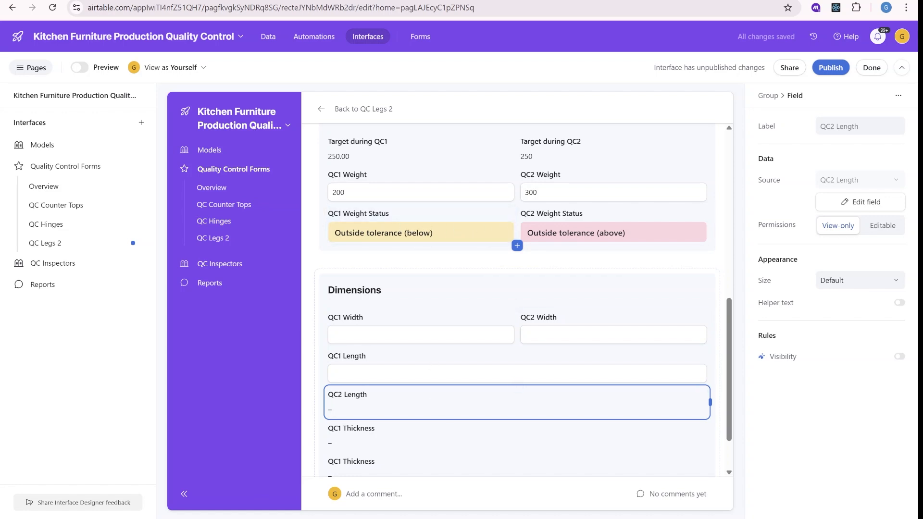
{"action": "left_click", "coordinate": [883, 225]}
{"action": "left_click_drag", "start_coordinate": [370, 401], "coordinate": [693, 379]}
Make both QC1 Thickness fields editable and place them side by side in the Dimensions group
{"action": "left_click", "coordinate": [540, 379]}
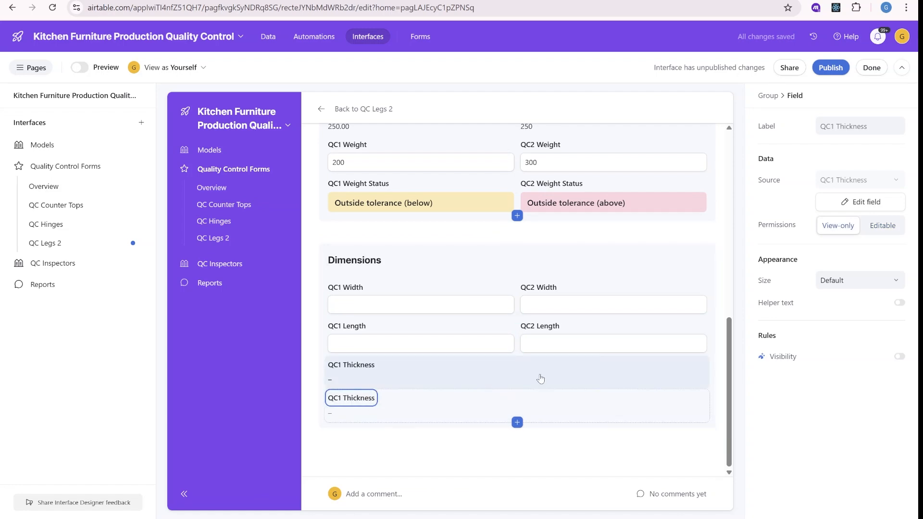
{"action": "left_click", "coordinate": [883, 226]}
{"action": "left_click", "coordinate": [415, 427]}
{"action": "left_click", "coordinate": [887, 228]}
{"action": "left_click_drag", "start_coordinate": [503, 415], "coordinate": [692, 374]}
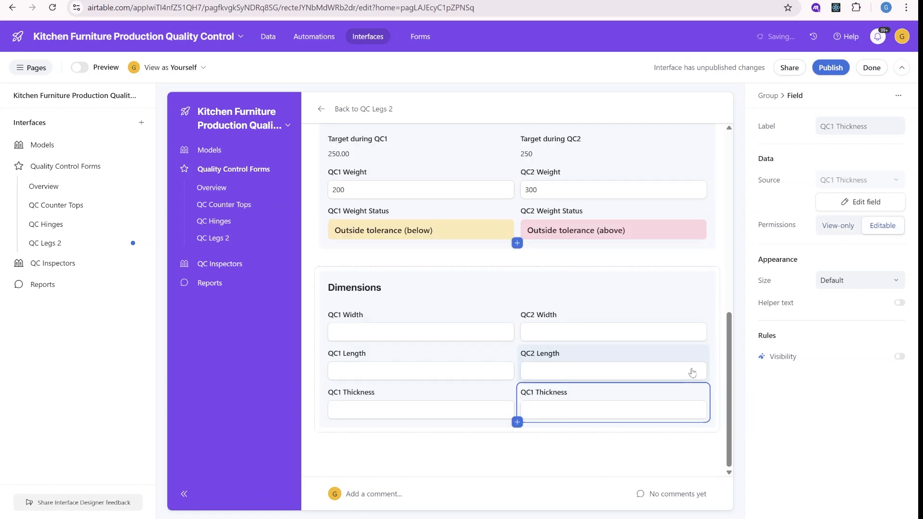
Turn off comments for the QC Legs record detail page
{"action": "left_click", "coordinate": [602, 447]}
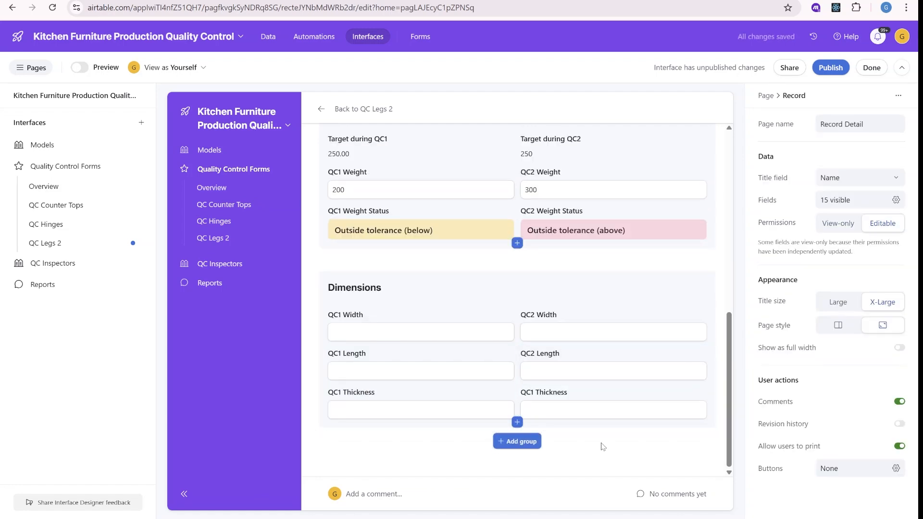
{"action": "left_click", "coordinate": [900, 402]}
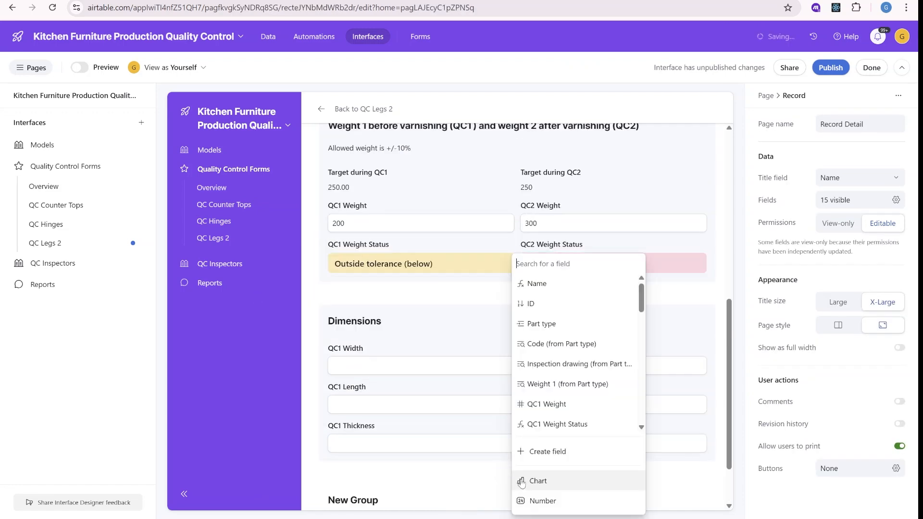
Add a group after Dimensions containing the Drop Test Passed and Bending Test Passed fields, placed side by side
{"action": "type", "text": "test"}
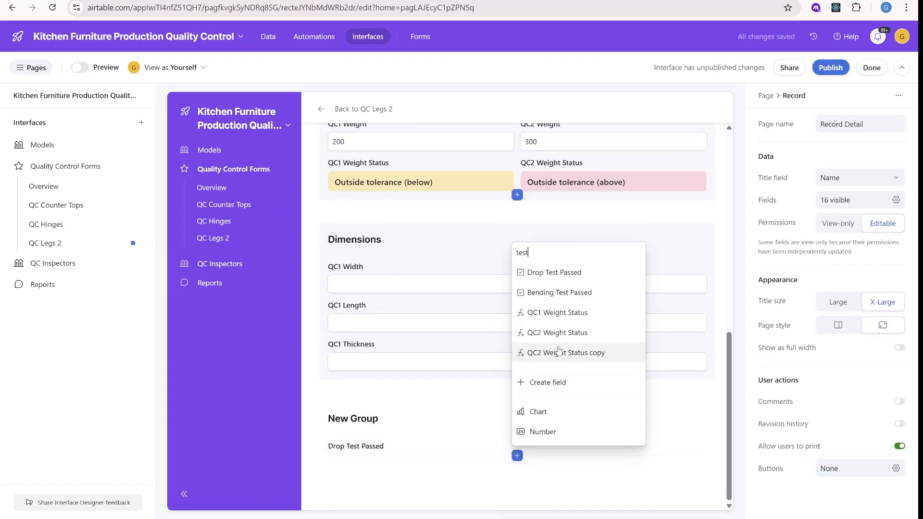
{"action": "left_click", "coordinate": [559, 293]}
{"action": "left_click", "coordinate": [380, 440]}
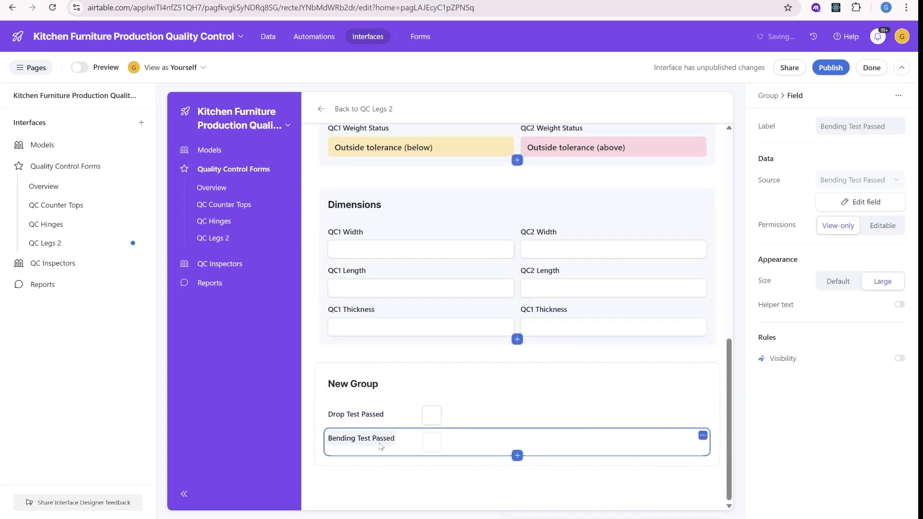
{"action": "left_click", "coordinate": [380, 440]}
Title the group holding the drop and bending test fields "QC1 Tests"
{"action": "left_click", "coordinate": [331, 397]}
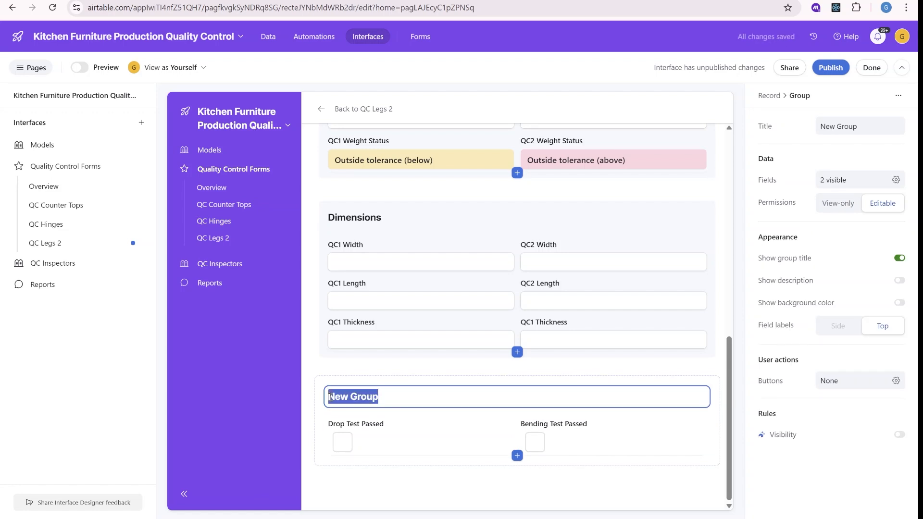
{"action": "type", "text": "QC1 Tests"}
{"action": "left_click", "coordinate": [429, 471]}
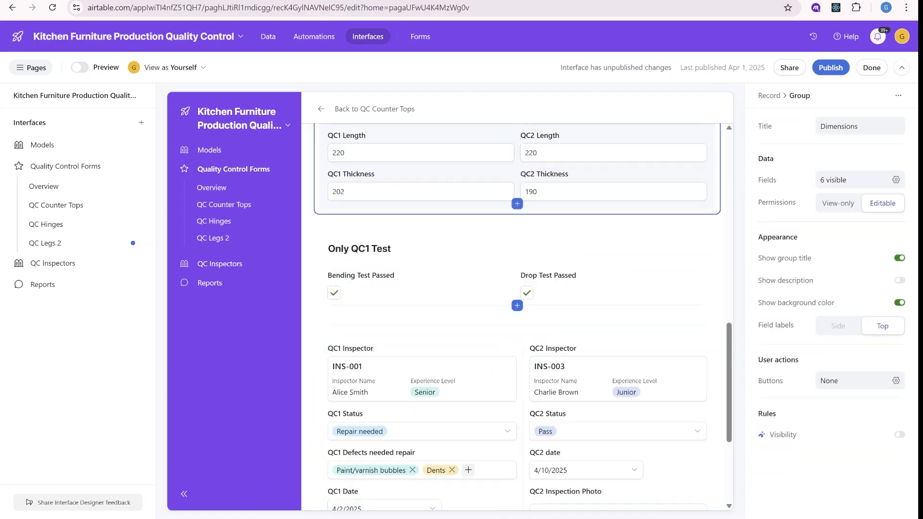
Add a group after QC1 Tests with QC1 Inspector and QC2 Inspector side by side, and hide its group title
{"action": "scroll", "coordinate": [545, 315], "scroll_direction": "down", "scroll_amount": 3}
{"action": "scroll", "coordinate": [545, 315], "scroll_direction": "up", "scroll_amount": 2}
{"action": "scroll", "coordinate": [565, 310], "scroll_direction": "down", "scroll_amount": 2}
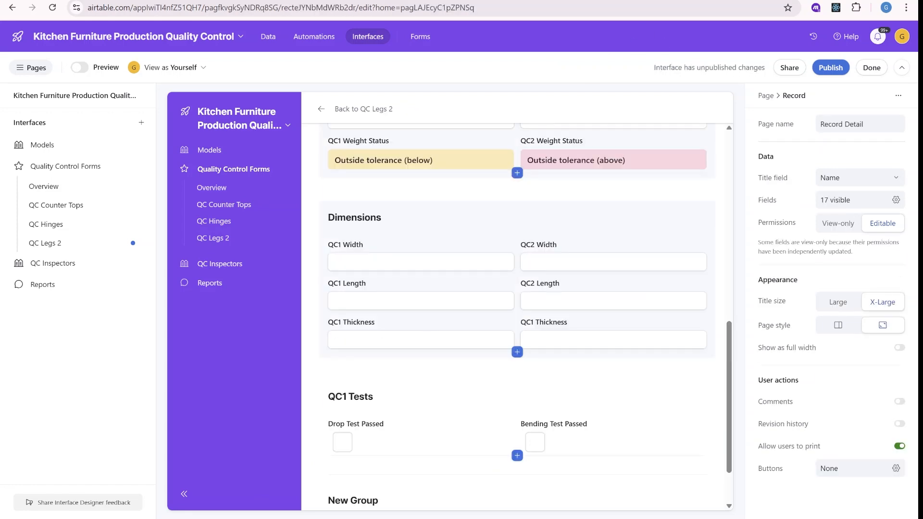
{"action": "scroll", "coordinate": [588, 331], "scroll_direction": "down", "scroll_amount": 2}
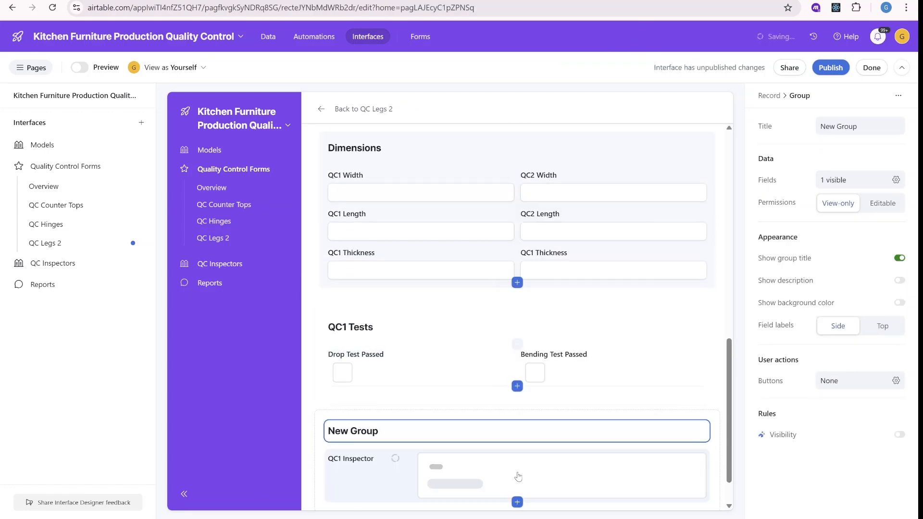
{"action": "left_click", "coordinate": [516, 492]}
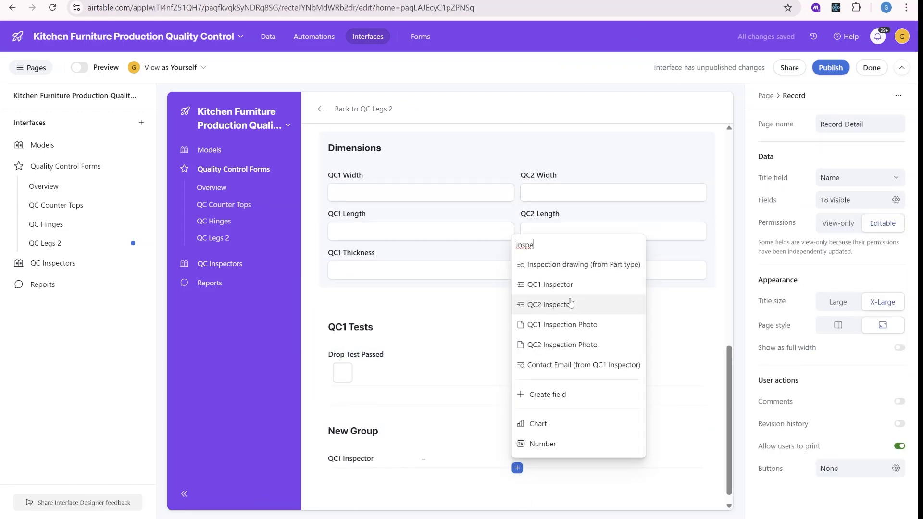
{"action": "left_click", "coordinate": [556, 304]}
{"action": "left_click", "coordinate": [424, 450]}
{"action": "left_click", "coordinate": [410, 402]}
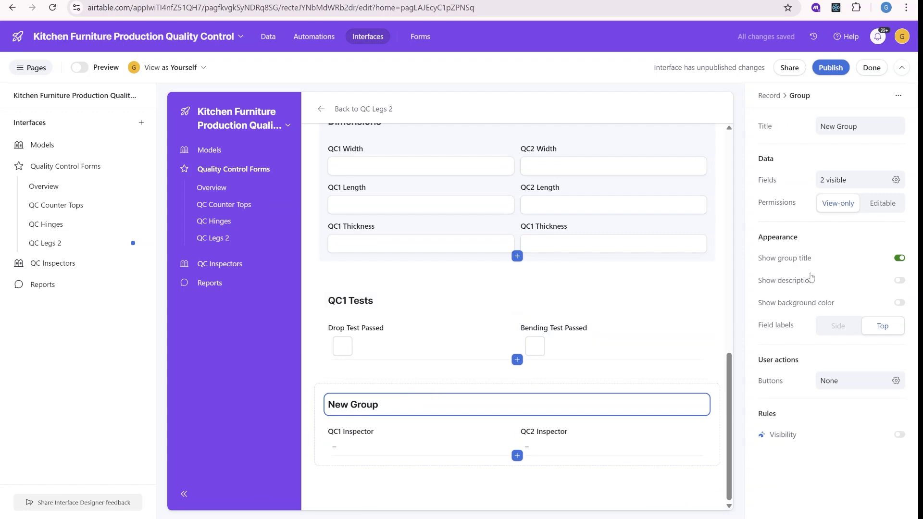
{"action": "left_click", "coordinate": [899, 258]}
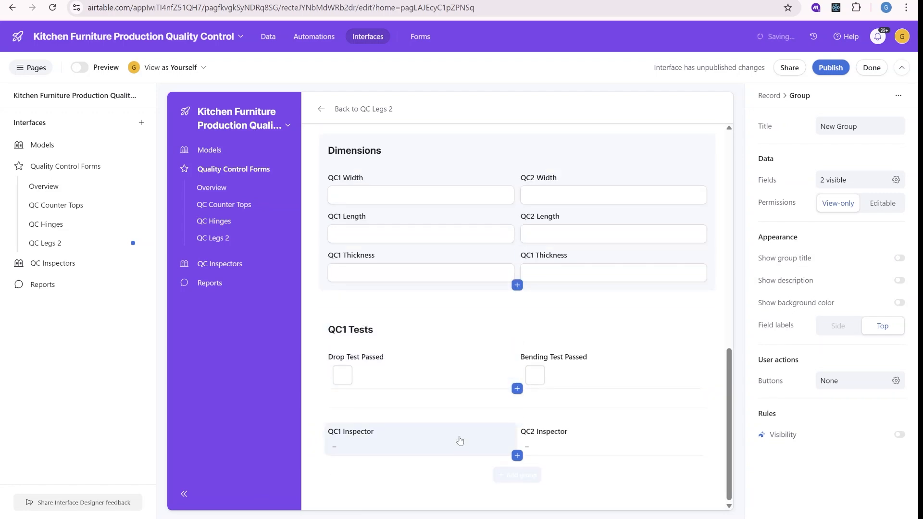
Allow linking and unlinking records in the QC1 Inspector field and link a Mid-level inspector
{"action": "left_click", "coordinate": [440, 451]}
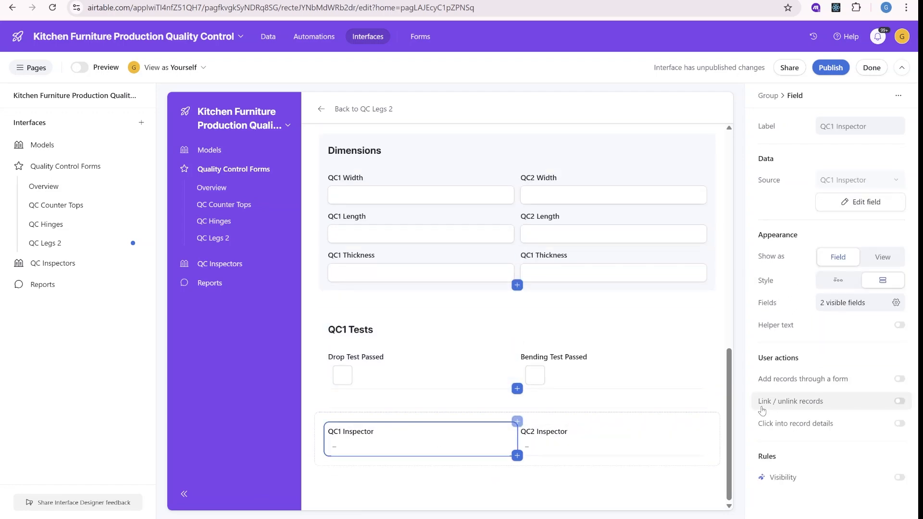
{"action": "left_click", "coordinate": [898, 402]}
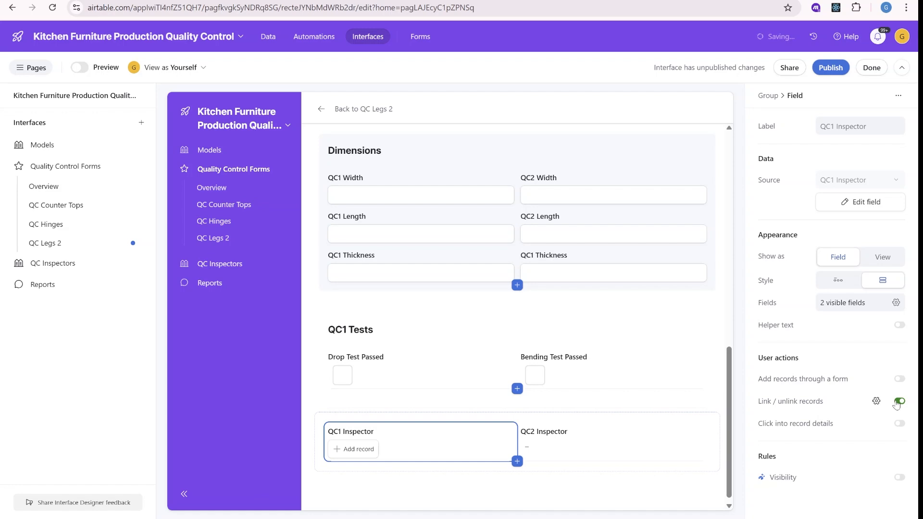
{"action": "left_click", "coordinate": [377, 450]}
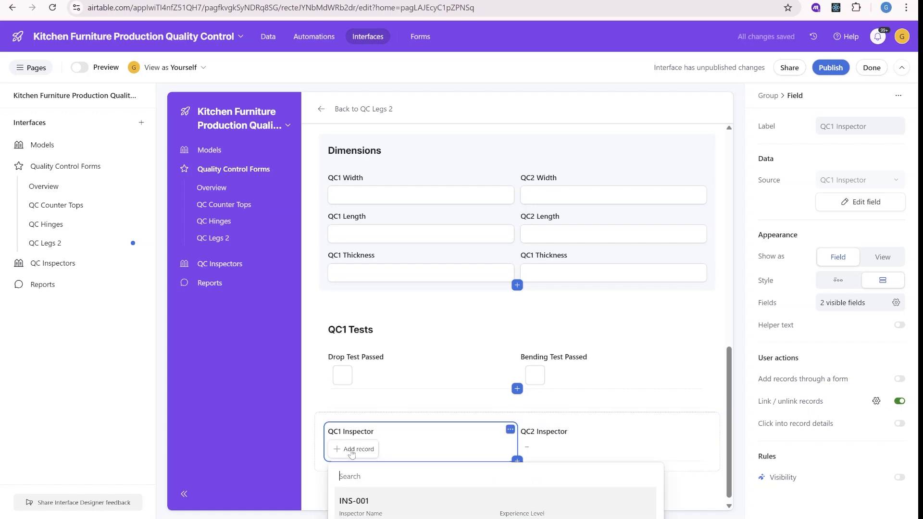
{"action": "left_click", "coordinate": [410, 307]}
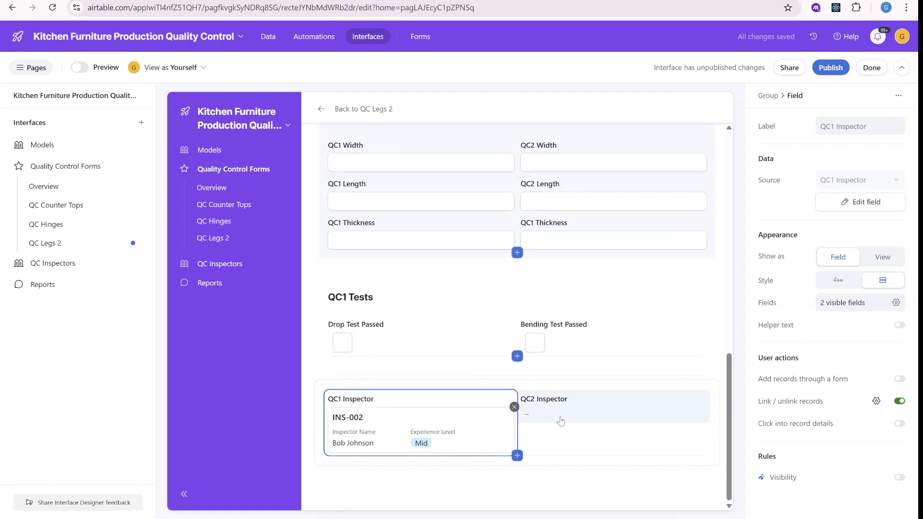
Allow linking and unlinking records in the QC2 Inspector field and link the same inspector as in QC1 Inspector
{"action": "left_click", "coordinate": [601, 413]}
{"action": "left_click", "coordinate": [900, 402]}
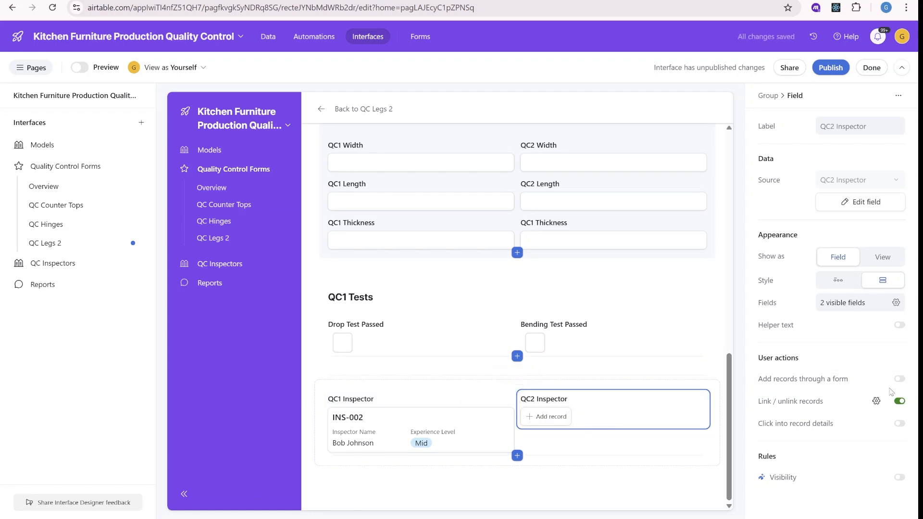
{"action": "left_click", "coordinate": [545, 422]}
{"action": "left_click", "coordinate": [626, 274]}
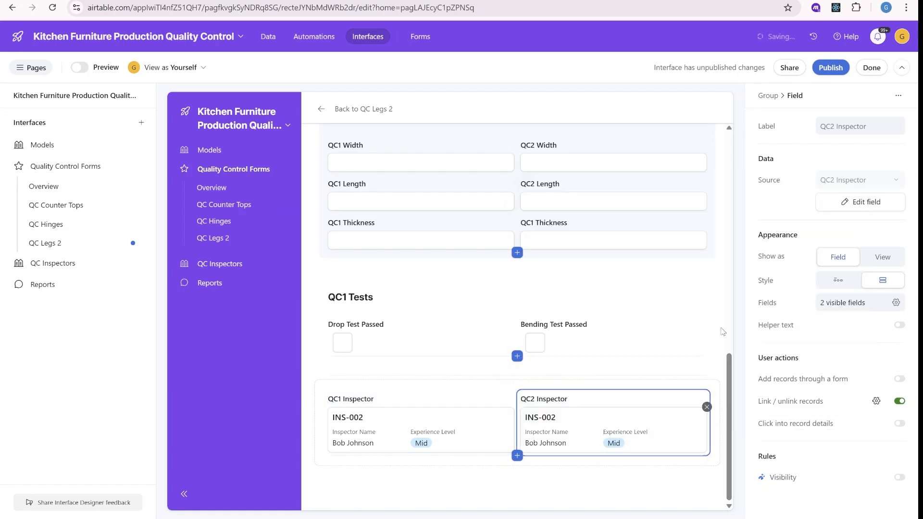
Enable adding records through a form for the QC2 Inspector field and look over the form
{"action": "left_click", "coordinate": [900, 379]}
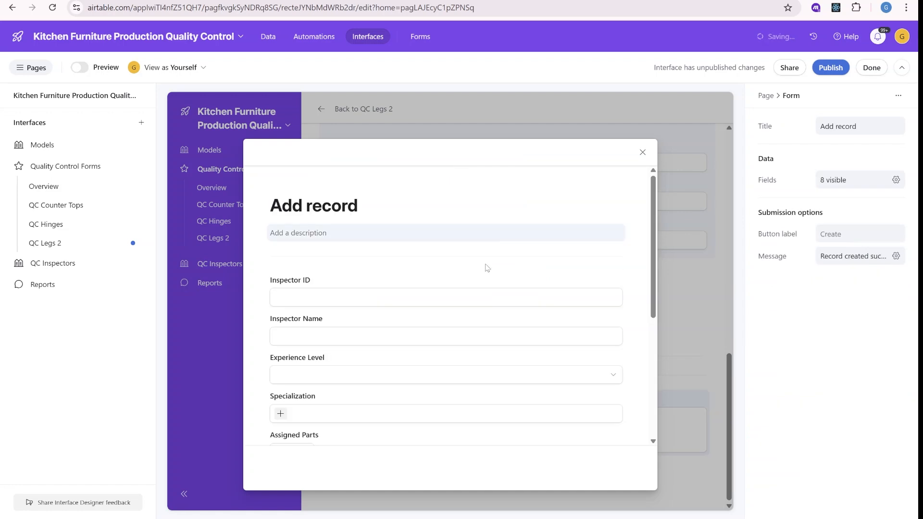
{"action": "scroll", "coordinate": [580, 201], "scroll_direction": "down", "scroll_amount": 5}
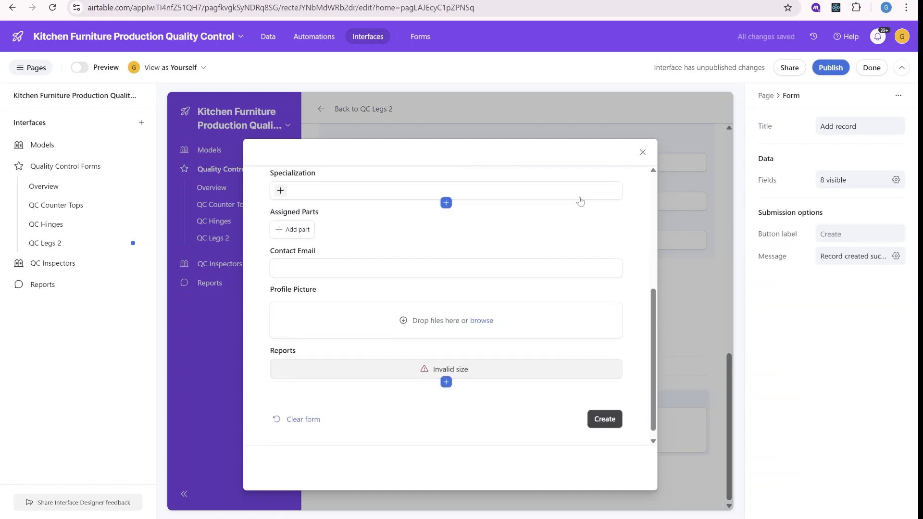
{"action": "left_click", "coordinate": [641, 153]}
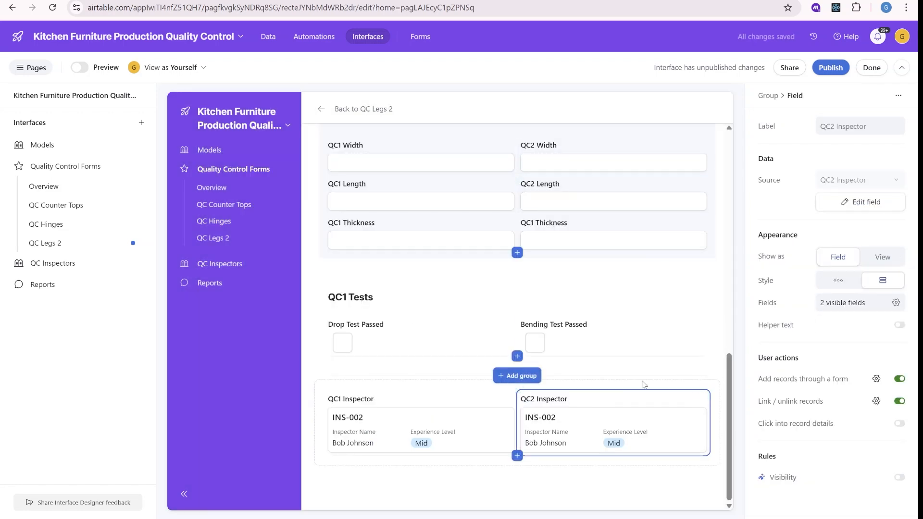
Enable clicking into record details for QC2 Inspector and view the linked inspector's detail page
{"action": "left_click", "coordinate": [899, 424]}
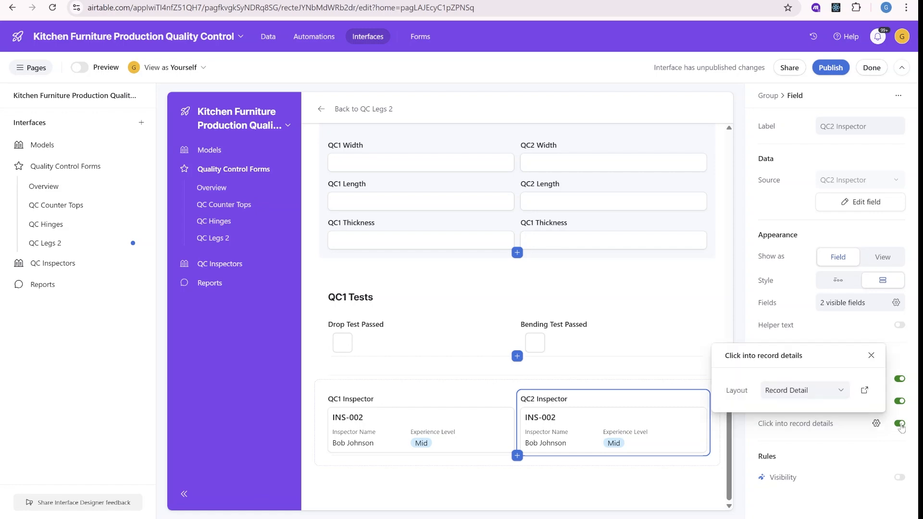
{"action": "left_click", "coordinate": [871, 356]}
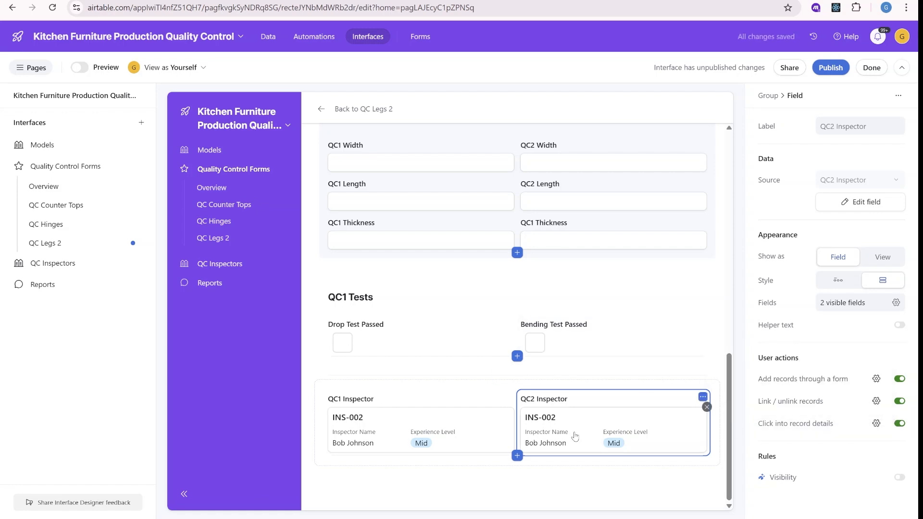
{"action": "left_click", "coordinate": [575, 435]}
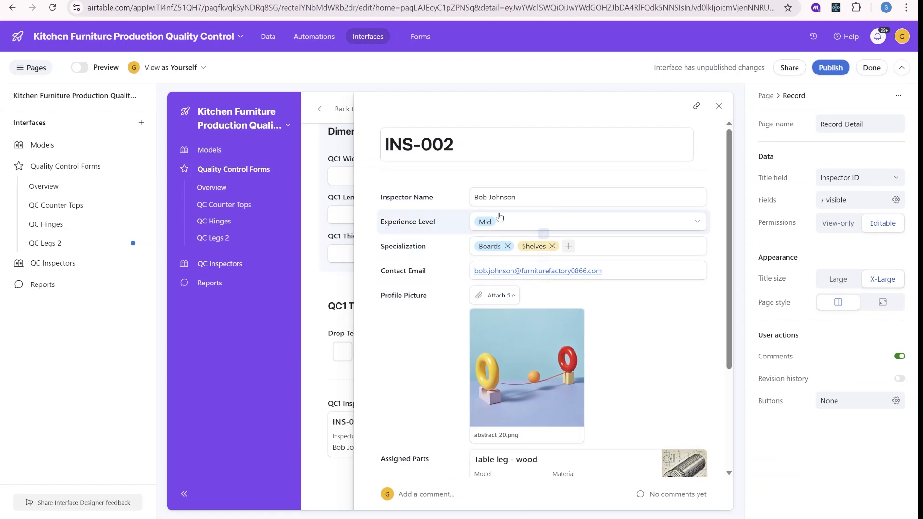
{"action": "scroll", "coordinate": [544, 284], "scroll_direction": "down", "scroll_amount": 3}
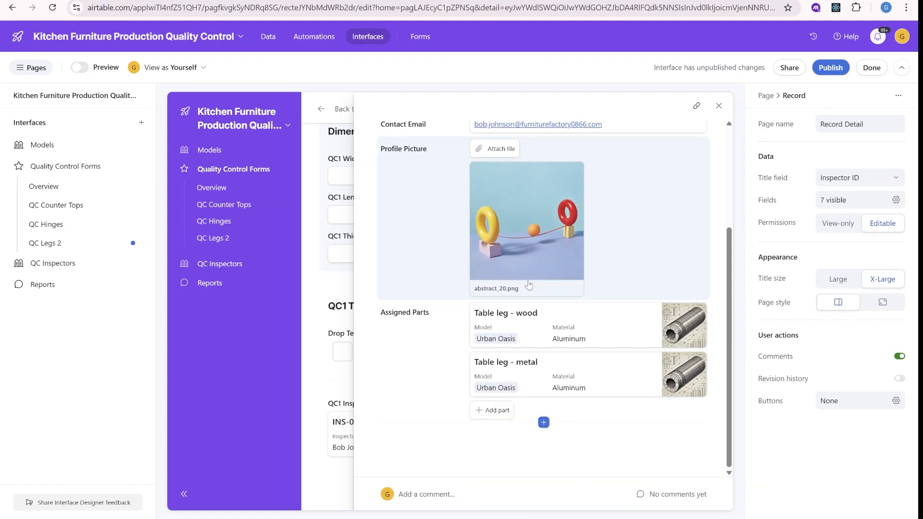
{"action": "key", "text": "Escape"}
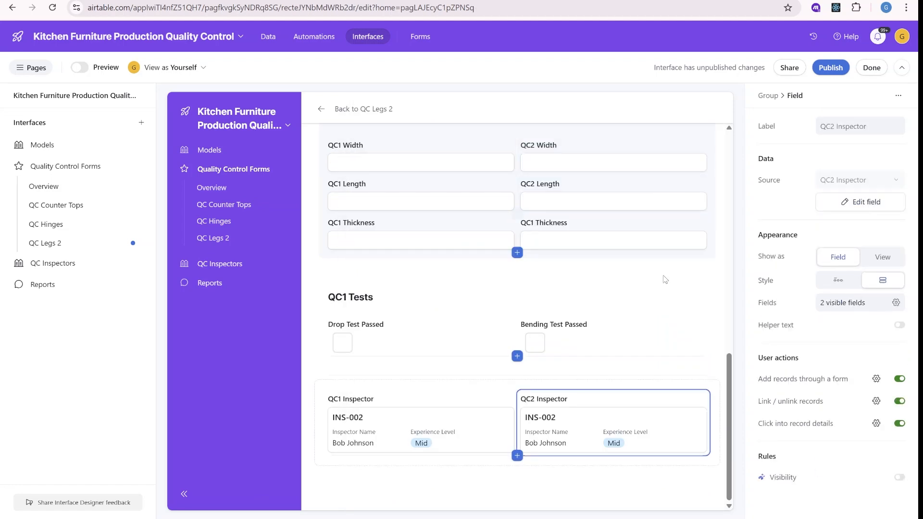
Add the QC1 Status and QC2 Status fields side by side below the inspector fields
{"action": "left_click", "coordinate": [517, 456]}
{"action": "type", "text": "status"}
{"action": "left_click", "coordinate": [568, 272]}
{"action": "left_click", "coordinate": [517, 489]}
{"action": "type", "text": "stat"}
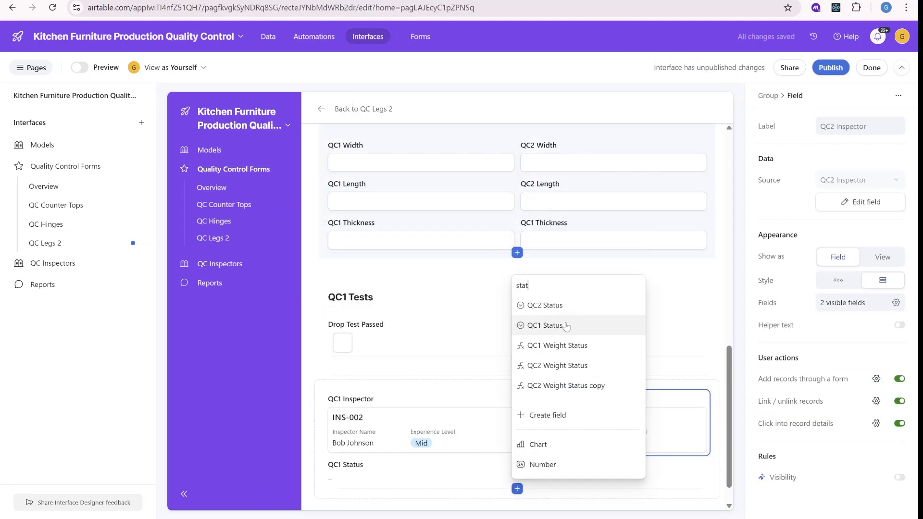
{"action": "left_click", "coordinate": [568, 326]}
{"action": "scroll", "coordinate": [528, 409], "scroll_direction": "down", "scroll_amount": 1}
{"action": "left_click", "coordinate": [519, 457]}
{"action": "left_click", "coordinate": [613, 442]}
Add the QC1 Defects needed repair field below QC1 Status at half the group's width
{"action": "left_click", "coordinate": [518, 456]}
{"action": "type", "text": "def"}
{"action": "left_click", "coordinate": [568, 335]}
{"action": "left_click", "coordinate": [517, 489]}
{"action": "left_click", "coordinate": [673, 471]}
{"action": "left_click_drag", "start_coordinate": [711, 472], "coordinate": [517, 472]}
Add the QC1 Date and QC2 date fields below QC1 Defects needed repair
{"action": "left_click", "coordinate": [518, 456]}
{"action": "left_click", "coordinate": [563, 312]}
{"action": "left_click", "coordinate": [517, 489]}
{"action": "type", "text": "date"}
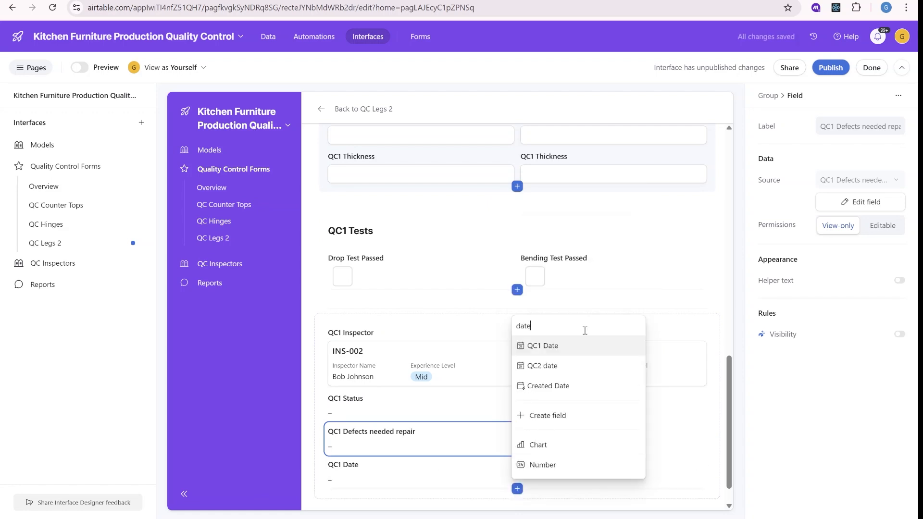
{"action": "left_click", "coordinate": [565, 365]}
Add the QC1 Inspection Photo and QC2 Inspection Photo fields side by side at the end of the inspector group
{"action": "left_click", "coordinate": [517, 456]}
{"action": "type", "text": "pho"}
{"action": "left_click", "coordinate": [563, 333]}
{"action": "left_click", "coordinate": [596, 348]}
Make the QC1 Status, QC2 Status and QC1 Defects needed repair fields editable
{"action": "left_click", "coordinate": [399, 317]}
{"action": "left_click", "coordinate": [883, 226]}
{"action": "left_click", "coordinate": [626, 319]}
{"action": "left_click", "coordinate": [883, 226]}
{"action": "left_click", "coordinate": [409, 354]}
{"action": "left_click", "coordinate": [882, 226]}
Make the QC1 Date and QC2 date fields editable
{"action": "left_click", "coordinate": [378, 414]}
{"action": "left_click", "coordinate": [384, 391]}
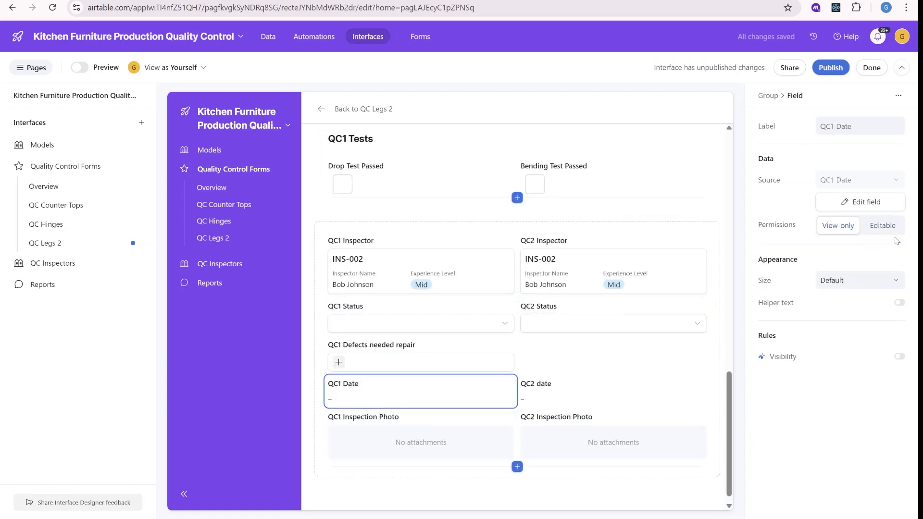
{"action": "left_click", "coordinate": [883, 226]}
{"action": "left_click", "coordinate": [638, 385]}
{"action": "left_click", "coordinate": [877, 223]}
Set QC1 Status to Pass and QC1 Date to 4/2/2025 in the current record
{"action": "left_click", "coordinate": [398, 403]}
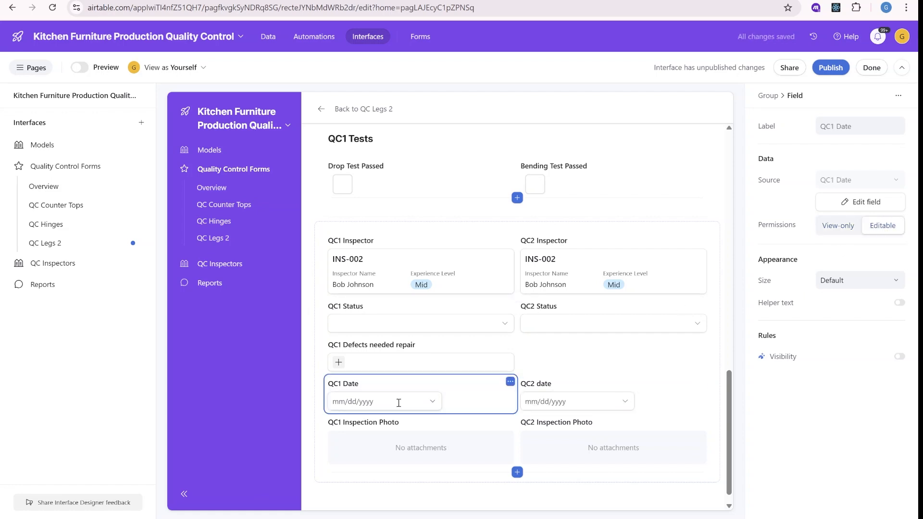
{"action": "left_click", "coordinate": [455, 328]}
{"action": "left_click", "coordinate": [440, 328]}
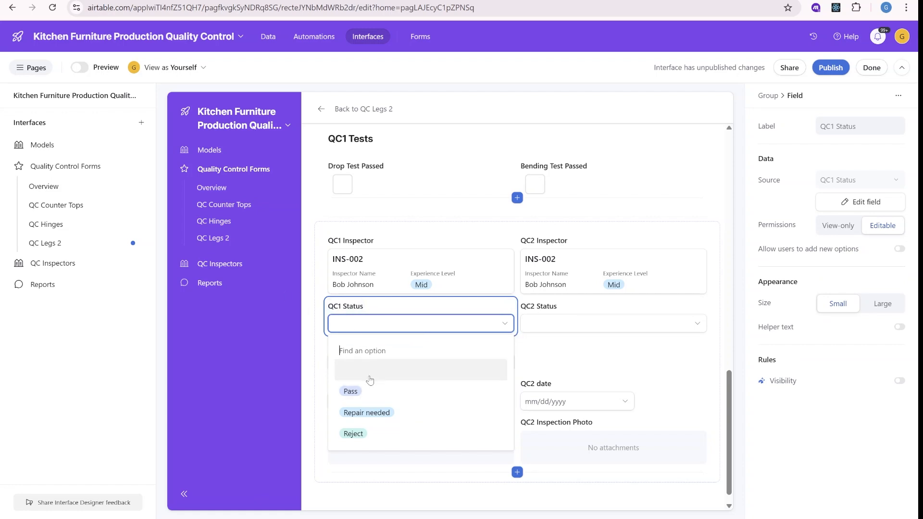
{"action": "left_click", "coordinate": [374, 392]}
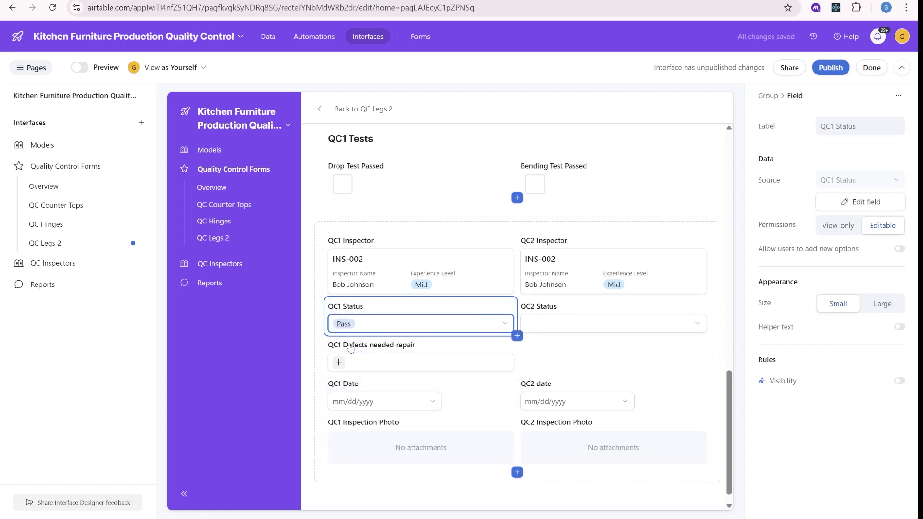
{"action": "left_click", "coordinate": [365, 403]}
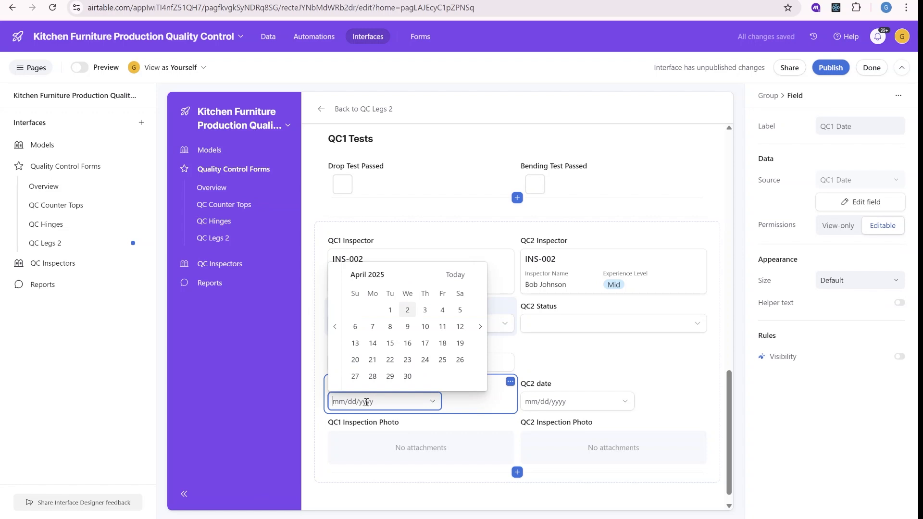
{"action": "left_click", "coordinate": [407, 318]}
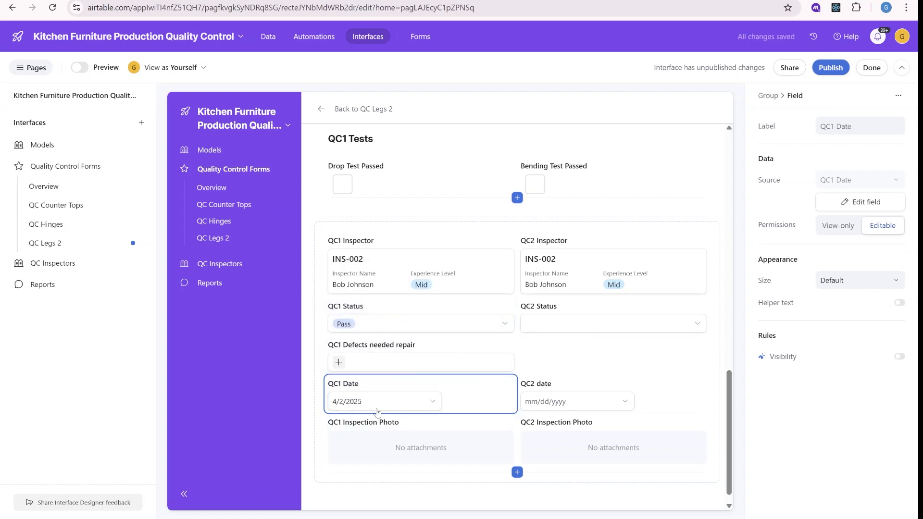
Make the QC1 Inspection Photo and QC2 Inspection Photo fields editable
{"action": "scroll", "coordinate": [394, 399], "scroll_direction": "down", "scroll_amount": 1}
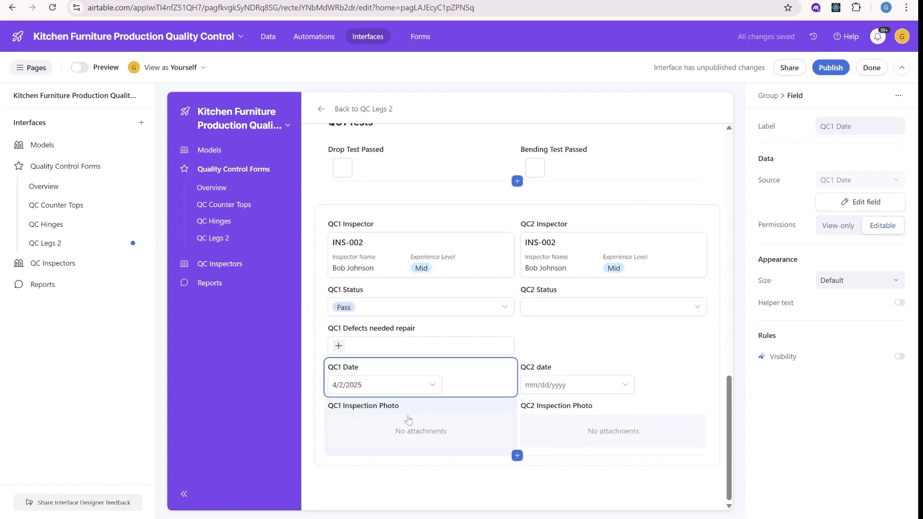
{"action": "left_click", "coordinate": [430, 407]}
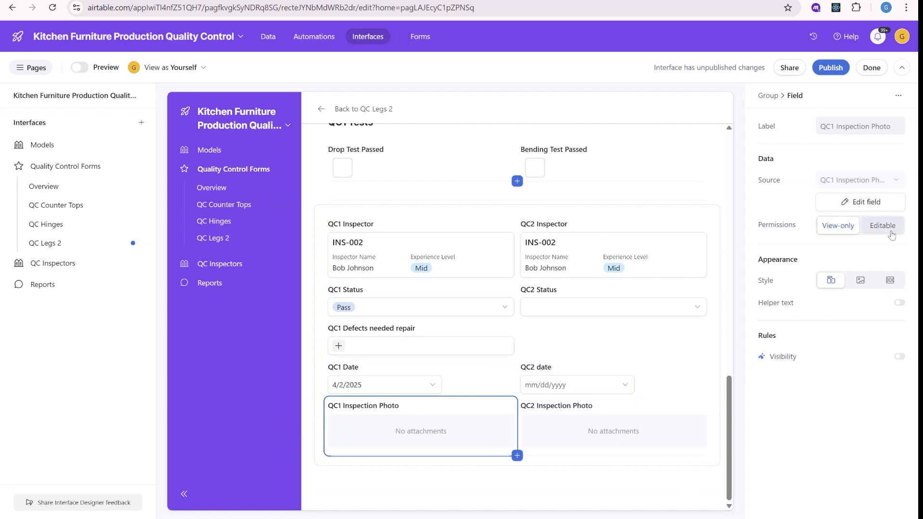
{"action": "left_click", "coordinate": [891, 233]}
{"action": "left_click", "coordinate": [637, 416]}
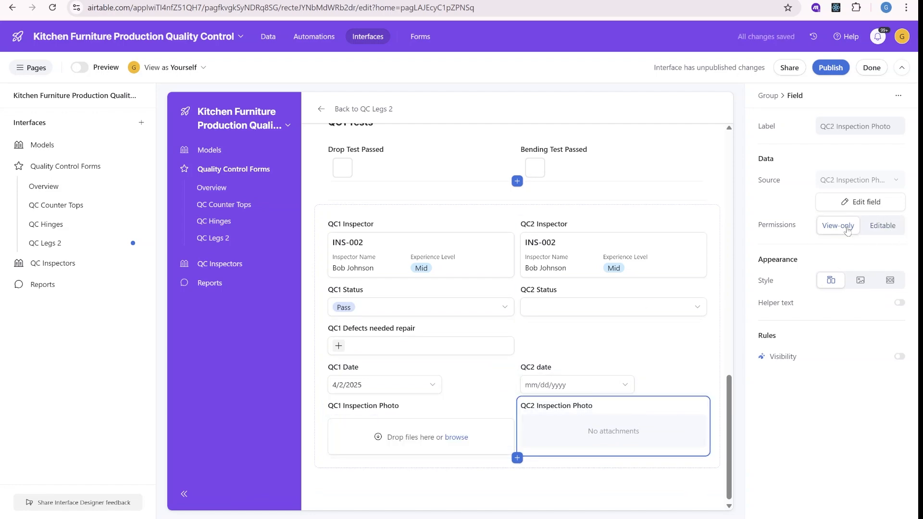
{"action": "left_click", "coordinate": [883, 227]}
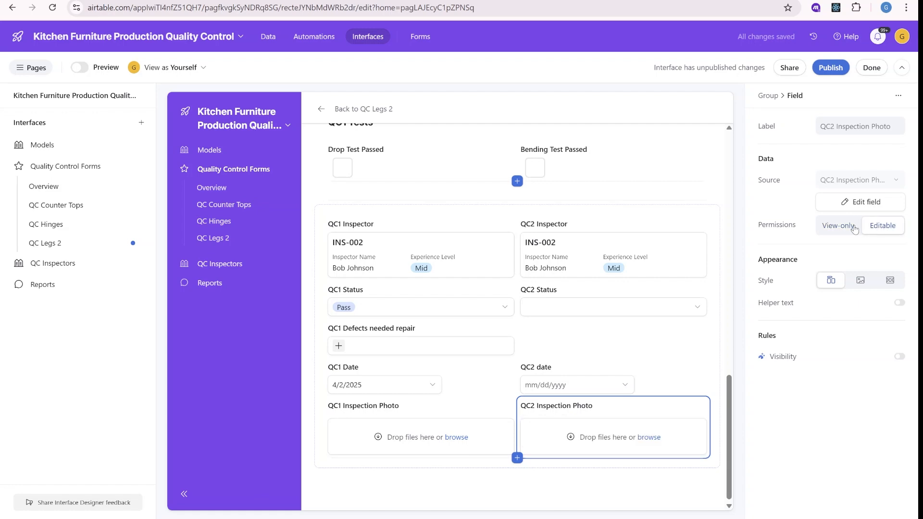
Rename the QC Legs 2 interface page as QC Legs
{"action": "scroll", "coordinate": [553, 380], "scroll_direction": "up", "scroll_amount": 10}
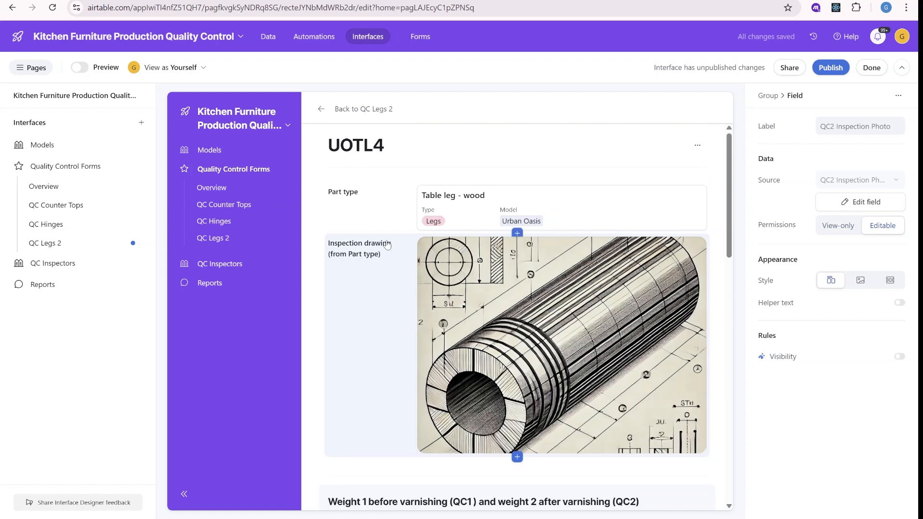
{"action": "left_click", "coordinate": [213, 238]}
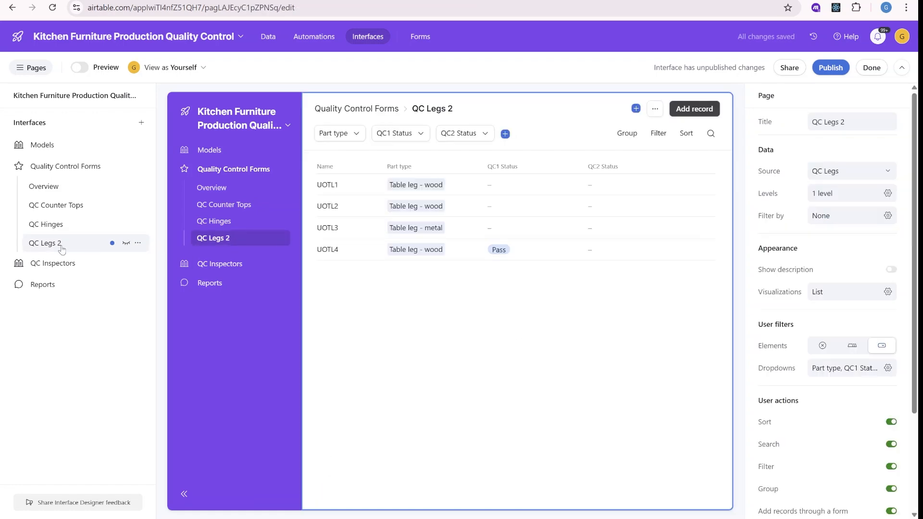
{"action": "key", "text": "Return"}
Open the UOTL1 record's detail page and publish the interface changes
{"action": "left_click", "coordinate": [378, 185]}
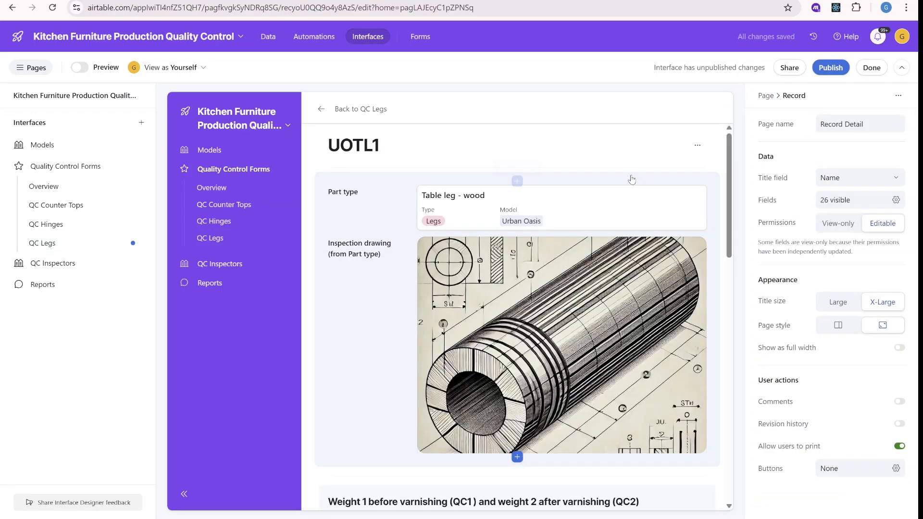
{"action": "left_click", "coordinate": [839, 68]}
{"action": "left_click", "coordinate": [563, 379]}
Check the weight and dimension fields of the published UOTL1 record and assign the Junior-level inspector as QC2 Inspector
{"action": "scroll", "coordinate": [465, 243], "scroll_direction": "down", "scroll_amount": 9}
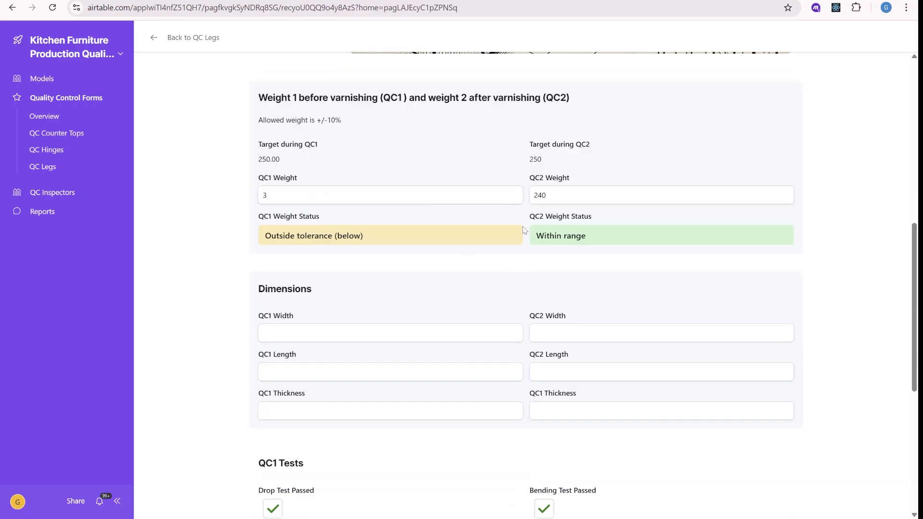
{"action": "left_click", "coordinate": [305, 203]}
{"action": "scroll", "coordinate": [439, 274], "scroll_direction": "down", "scroll_amount": 2}
{"action": "left_click", "coordinate": [481, 265]}
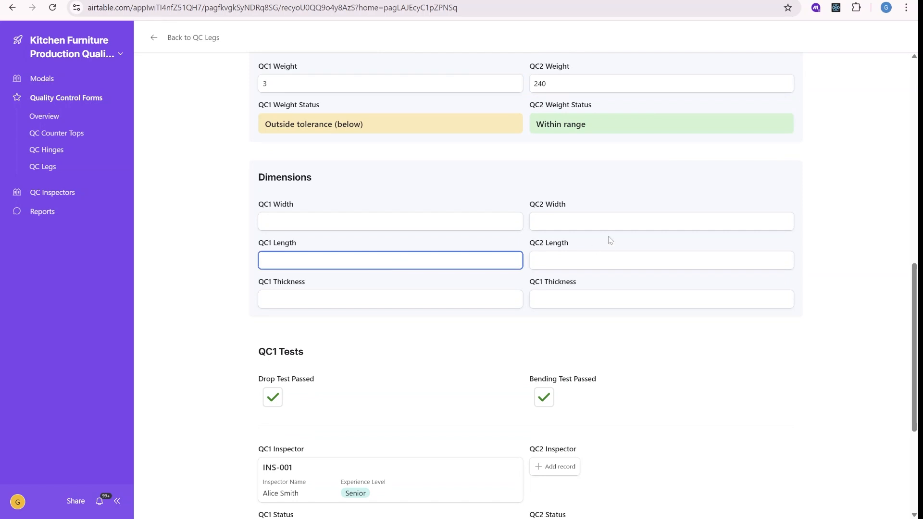
{"action": "scroll", "coordinate": [623, 311], "scroll_direction": "down", "scroll_amount": 4}
{"action": "left_click", "coordinate": [558, 253]}
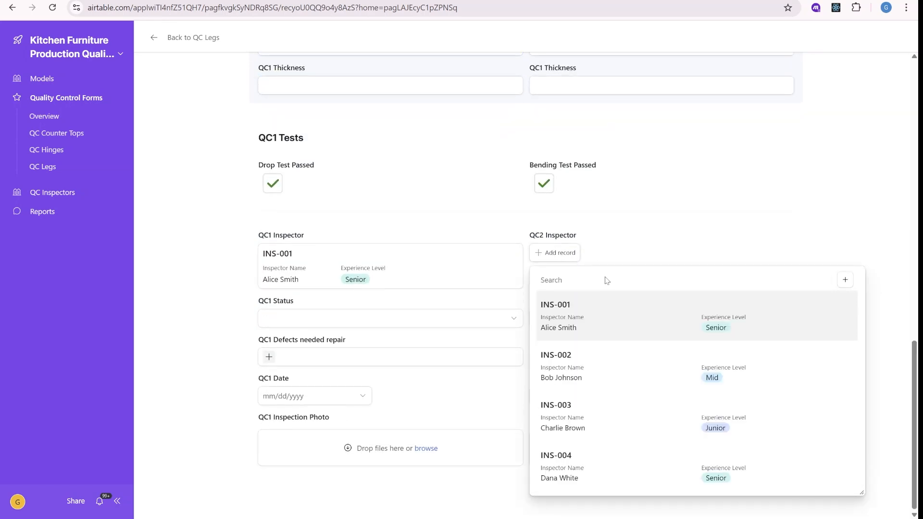
{"action": "left_click", "coordinate": [674, 397]}
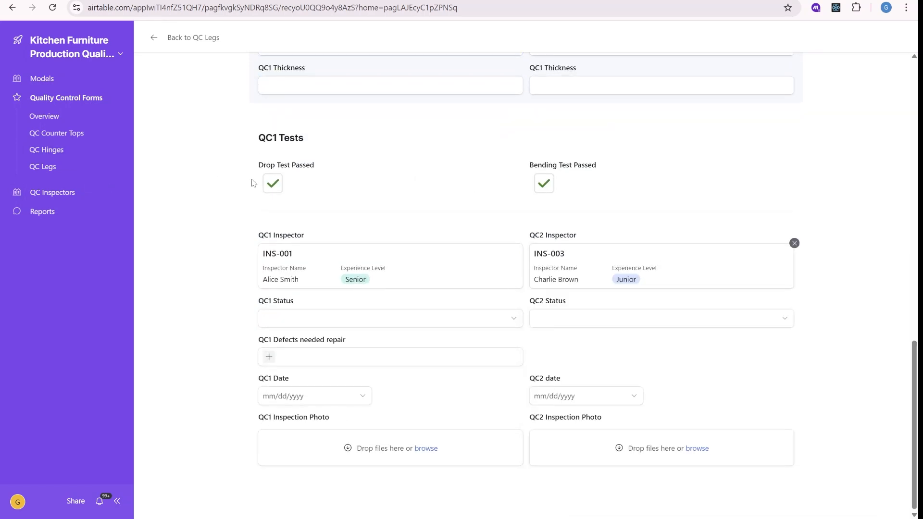
Review the published Dashboard QC tops report, the QC Inspectors overview and gallery, and the Quality Control Forms overview and QC Counter Tops pages
{"action": "left_click", "coordinate": [42, 215]}
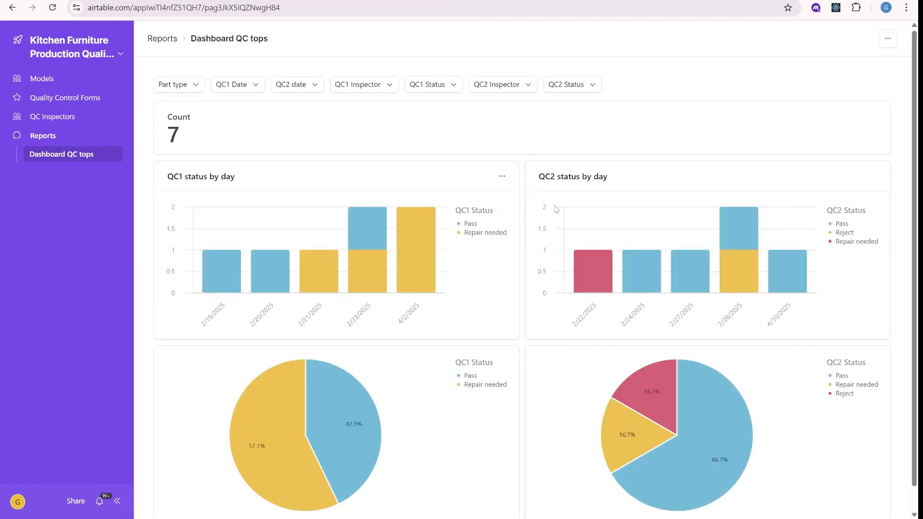
{"action": "scroll", "coordinate": [601, 240], "scroll_direction": "down", "scroll_amount": 1}
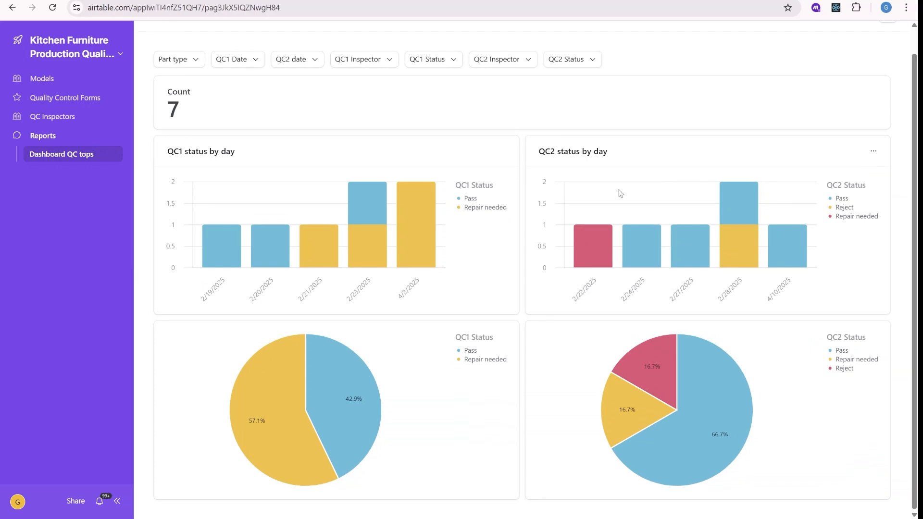
{"action": "scroll", "coordinate": [413, 260], "scroll_direction": "up", "scroll_amount": 1}
{"action": "left_click", "coordinate": [73, 117]}
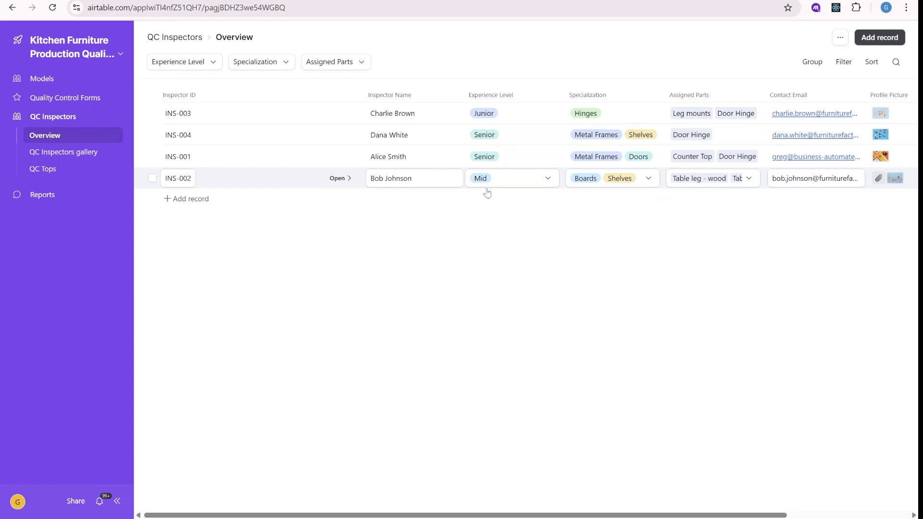
{"action": "left_click", "coordinate": [65, 158]}
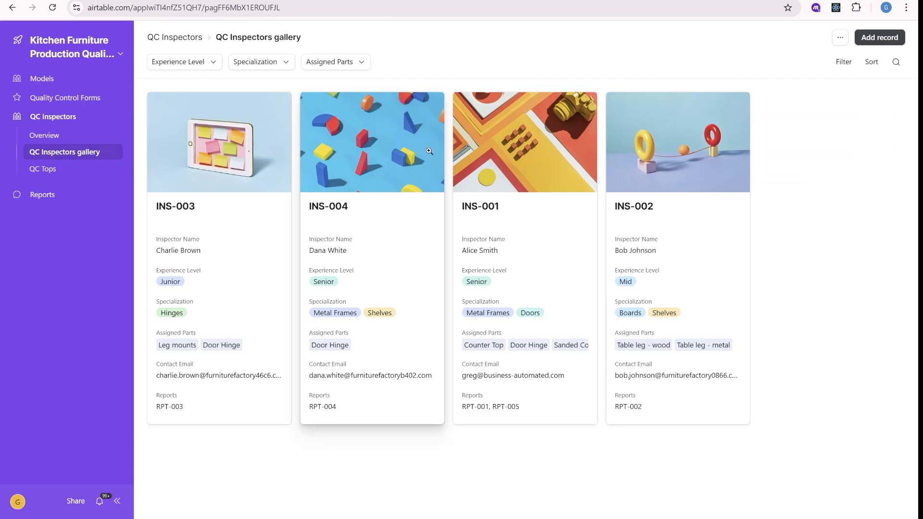
{"action": "left_click", "coordinate": [49, 99]}
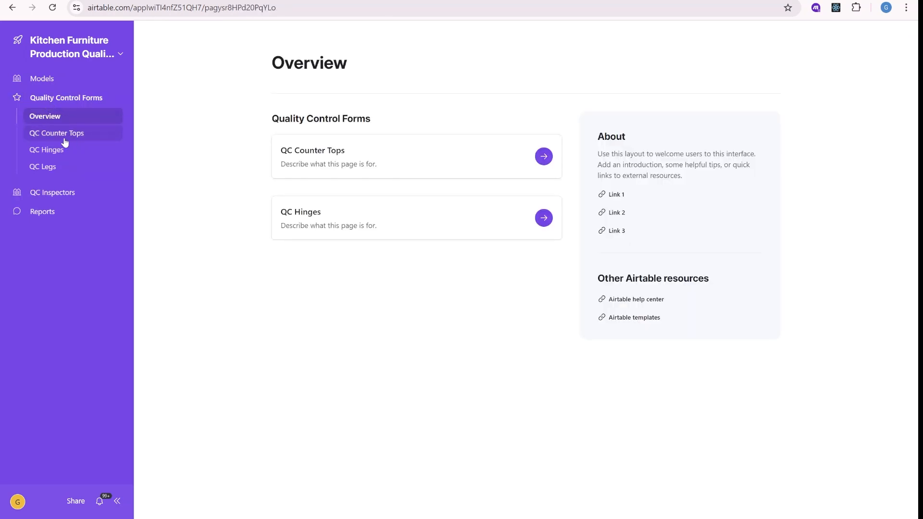
{"action": "left_click", "coordinate": [67, 140]}
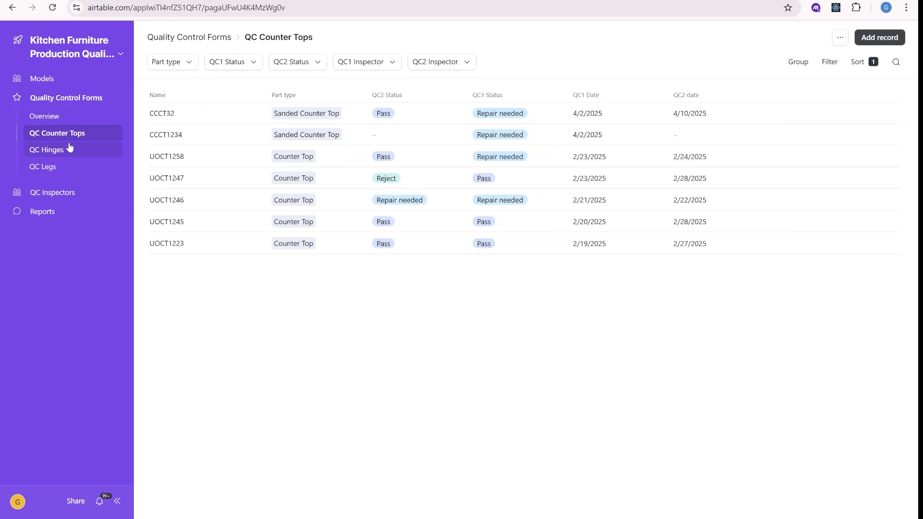